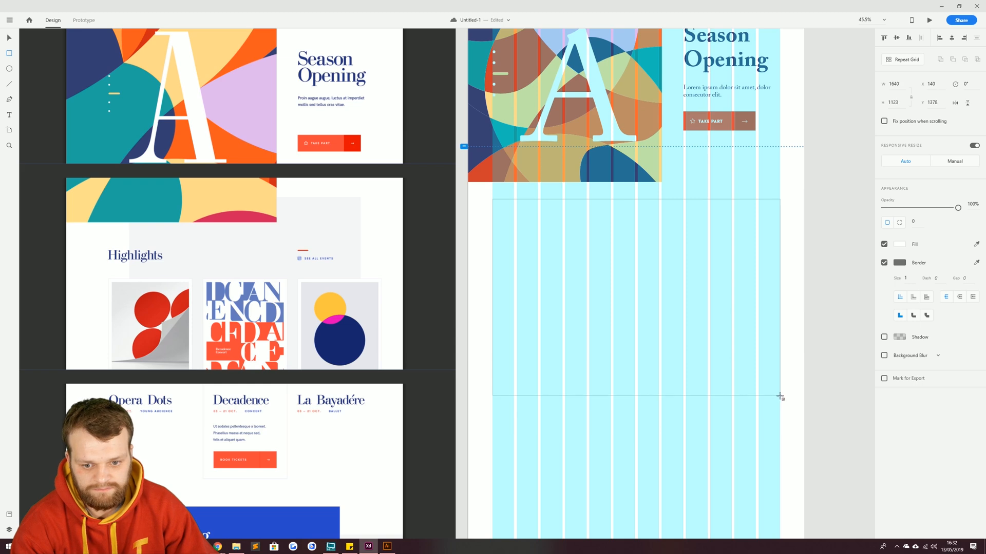
Remove the border of the large rectangle and fill it with the light grey sampled from the reference's Highlights background
click(884, 262)
click(900, 245)
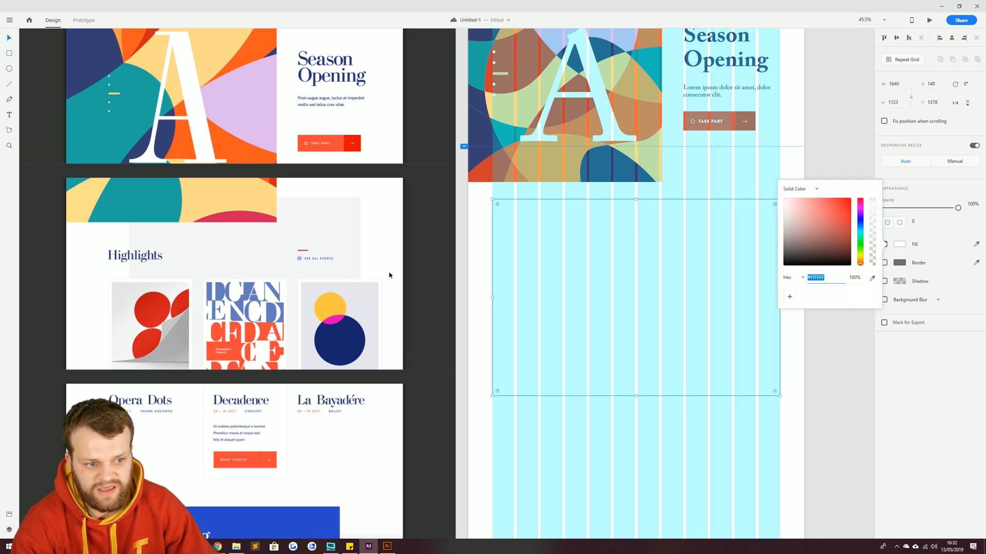
click(790, 328)
click(757, 319)
key(i)
click(251, 258)
click(528, 283)
click(471, 249)
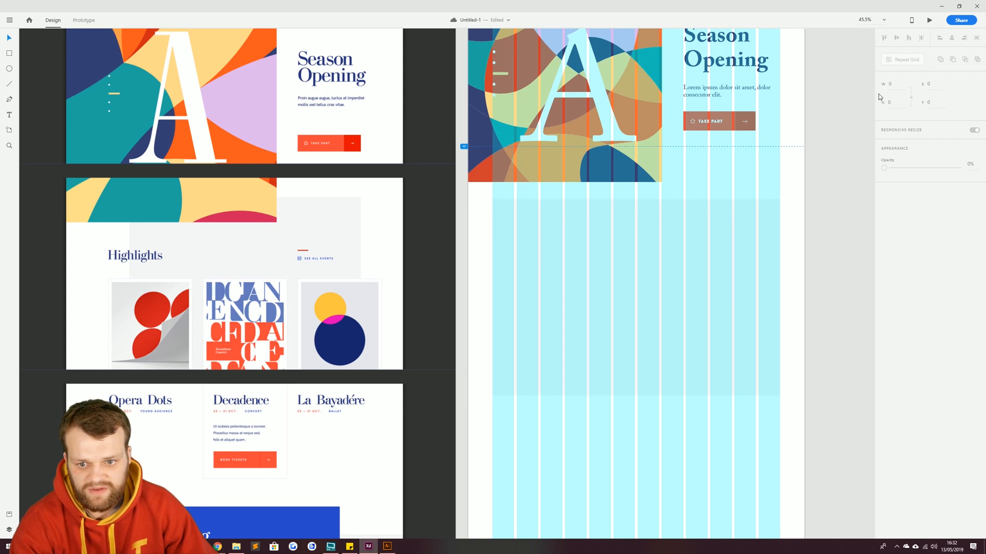
Hide the layout grid on the main artboard
scroll(475, 132, up, 3)
scroll(476, 132, up, 1)
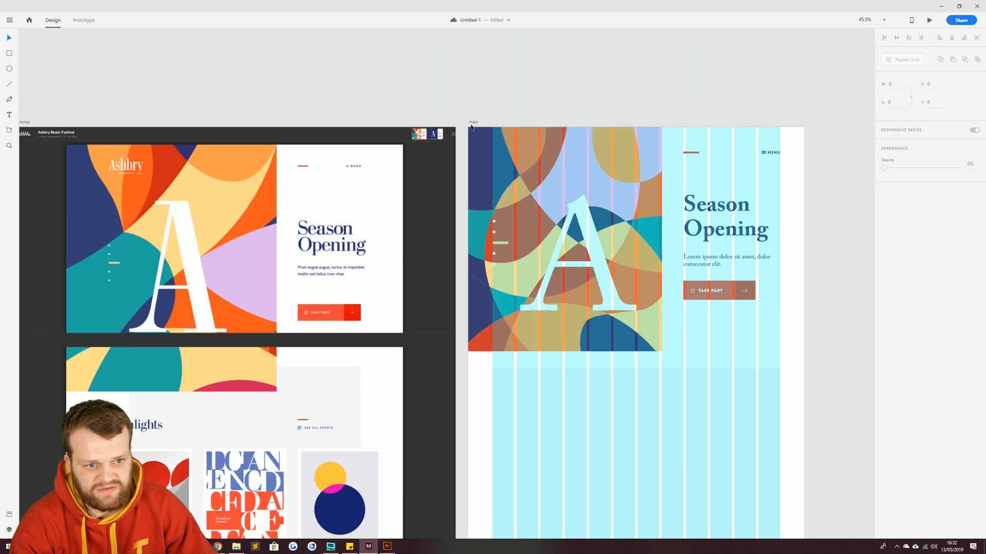
click(472, 122)
click(886, 270)
click(826, 334)
Extend the grey rectangle's upper edge to Y 1110 and send the rectangle behind the hero artwork
scroll(826, 337, down, 5)
click(645, 171)
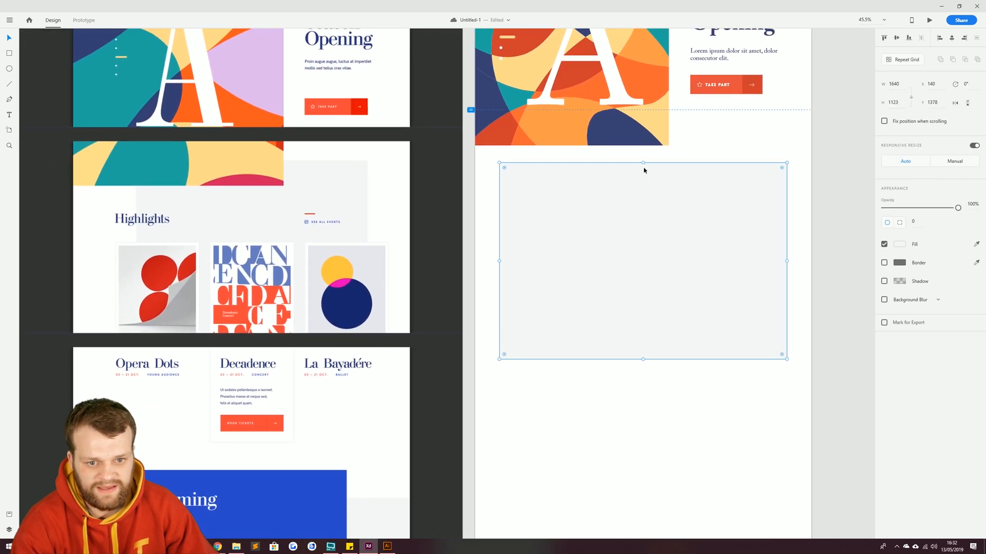
drag(643, 163, 643, 116)
right_click(611, 238)
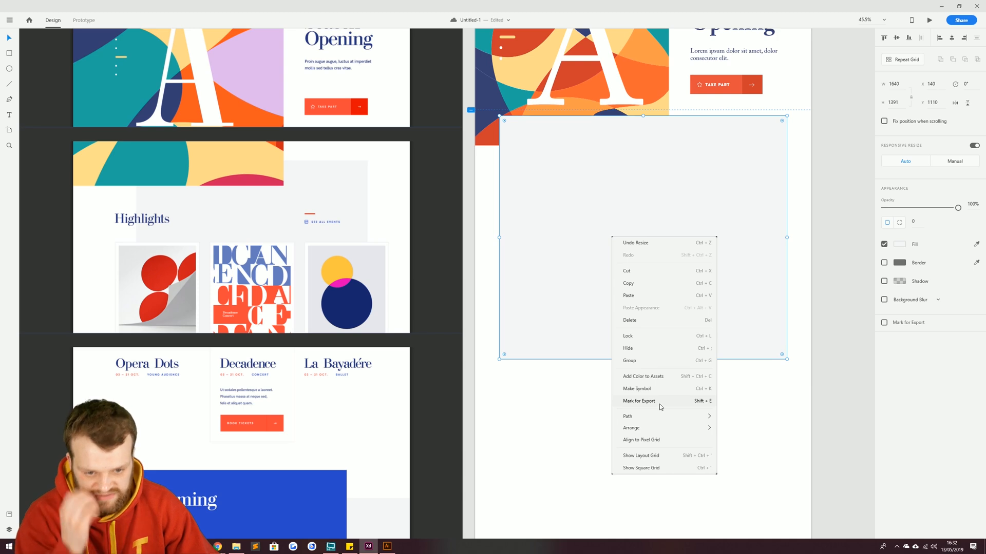
mouse_move(711, 428)
click(740, 465)
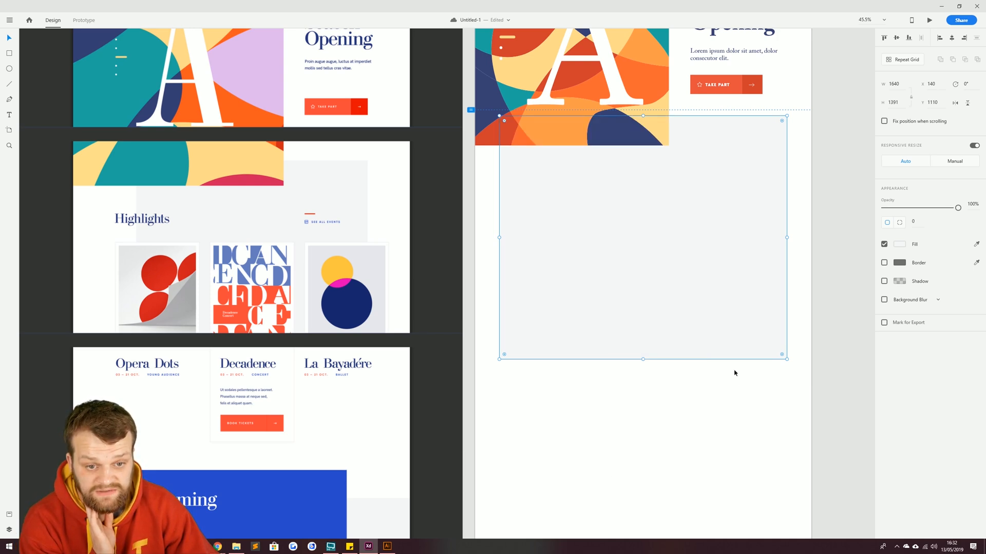
click(639, 420)
drag(634, 203, 660, 330)
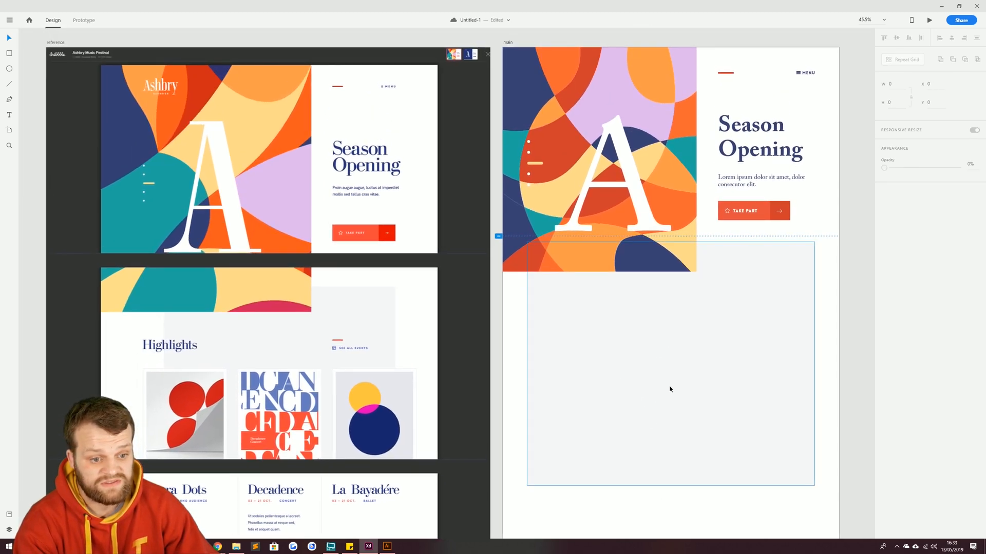
Show the main artboard's layout grid and narrow the grey rectangle by one column on each side, to a width of 1364
click(671, 389)
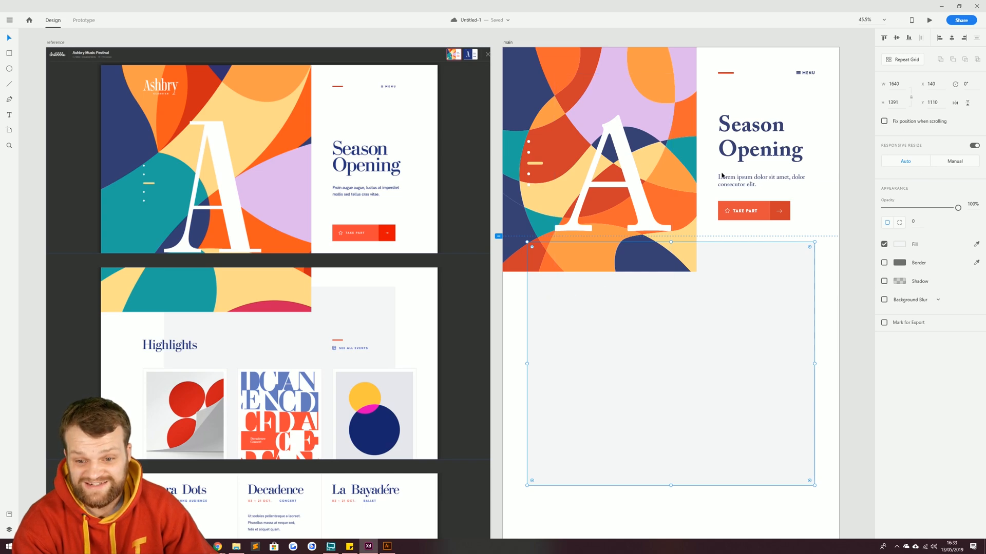
click(508, 42)
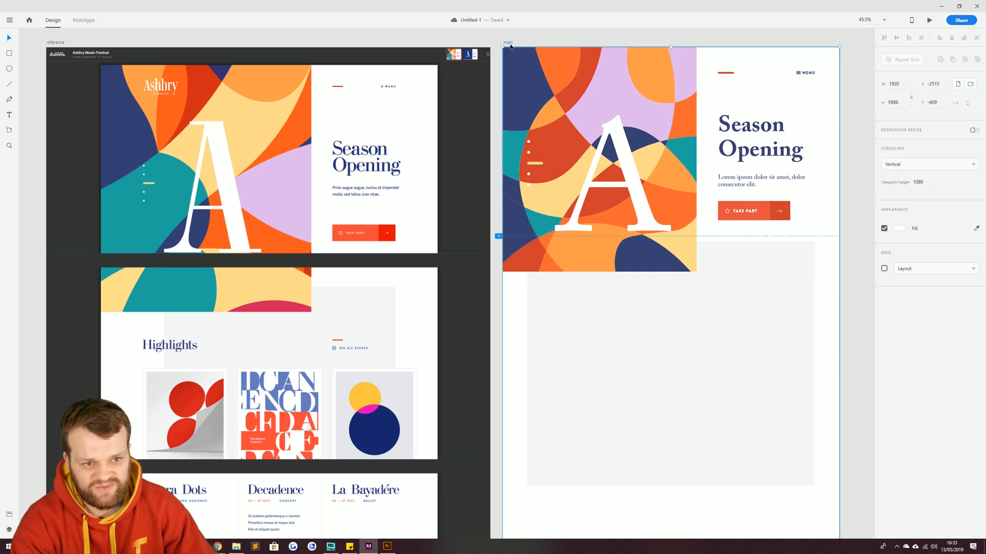
click(883, 269)
click(746, 336)
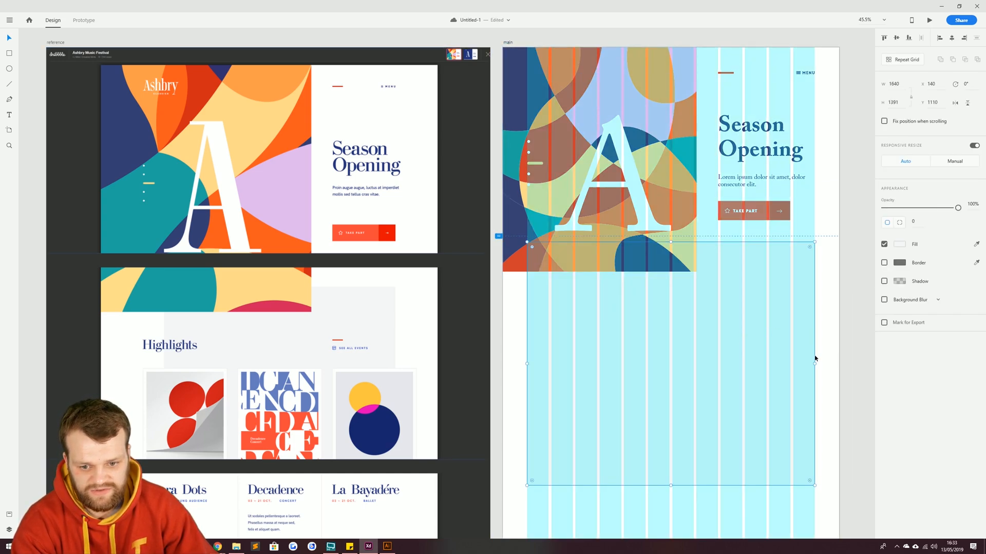
drag(815, 363, 793, 366)
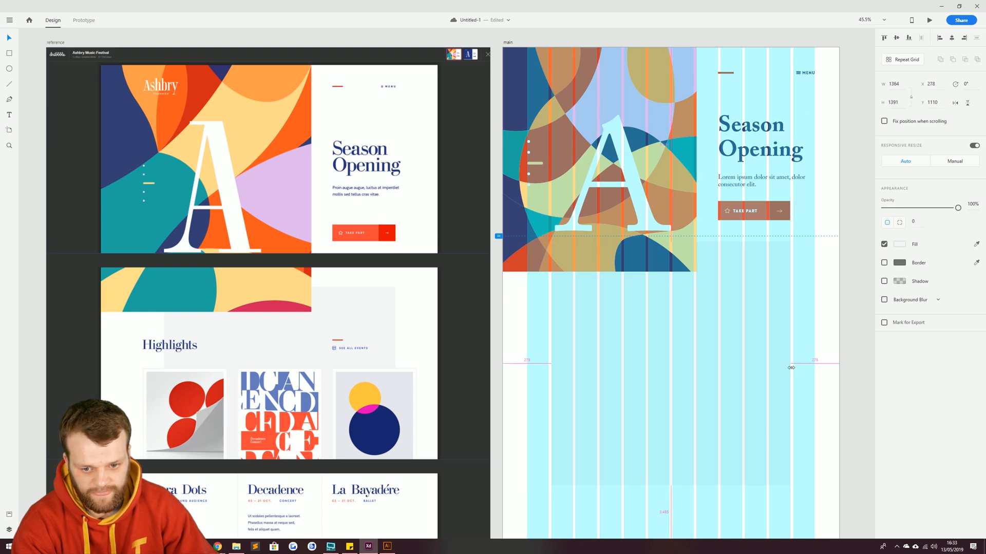
click(854, 324)
Turn the main artboard's layout grid off again after the resize of the grey rectangle
drag(672, 436, 603, 299)
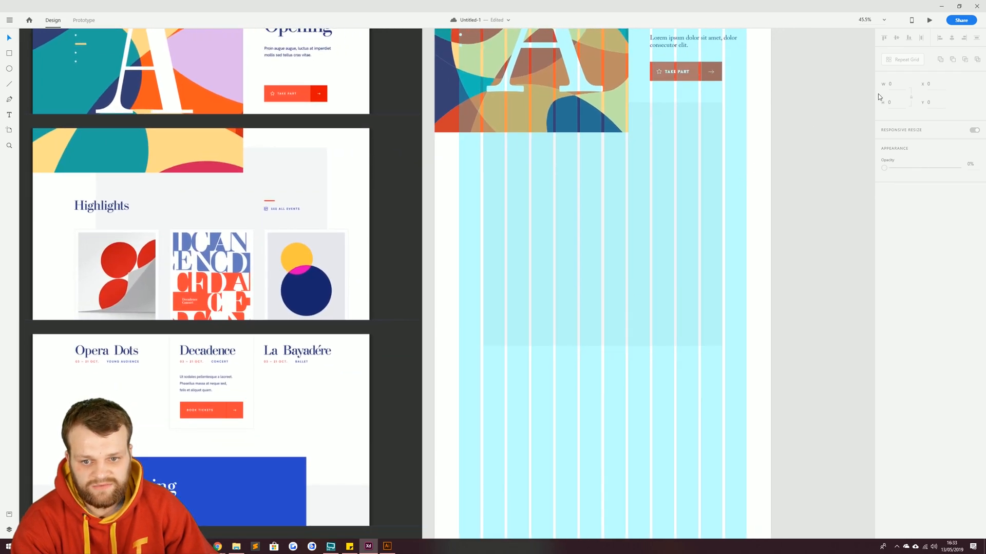
scroll(474, 86, up, 5)
click(474, 109)
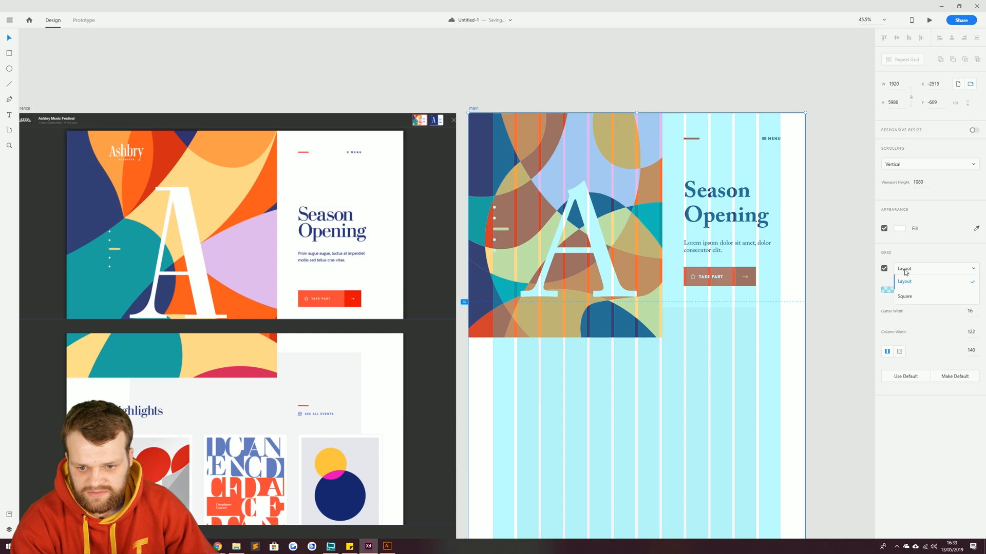
click(885, 268)
drag(729, 460, 729, 301)
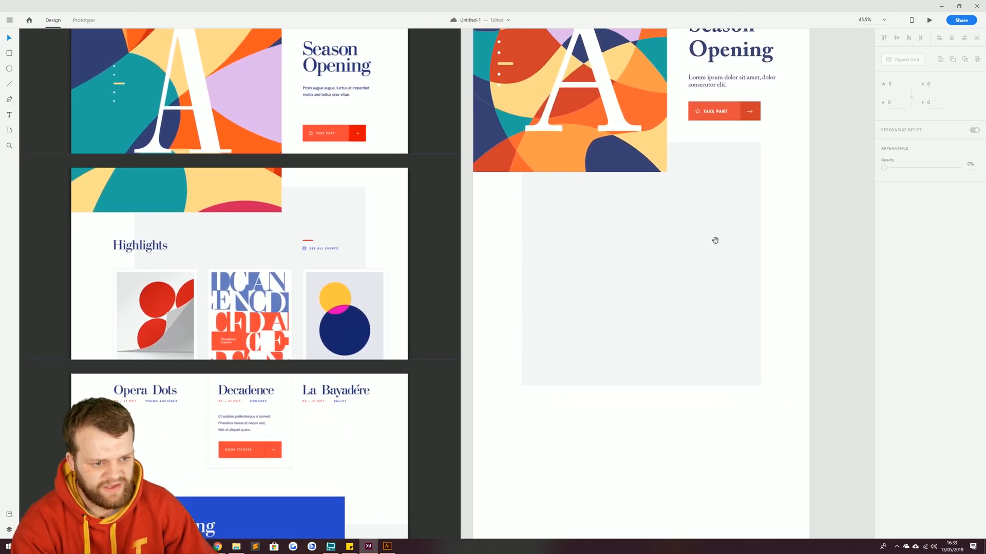
Examine the red accent line, the See All Events link and the Highlights heading in the reference design
scroll(323, 242, up, 6)
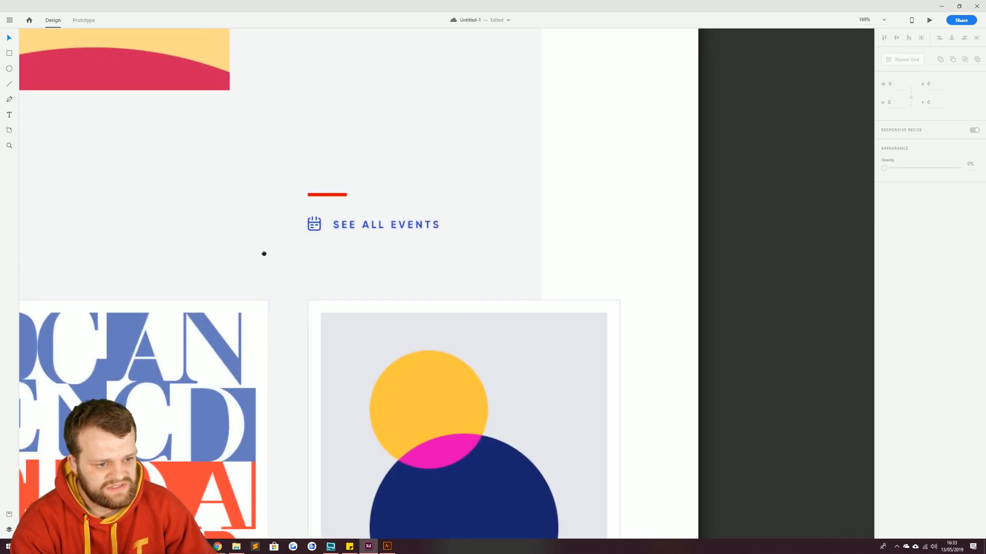
drag(259, 252, 348, 244)
scroll(399, 220, up, 6)
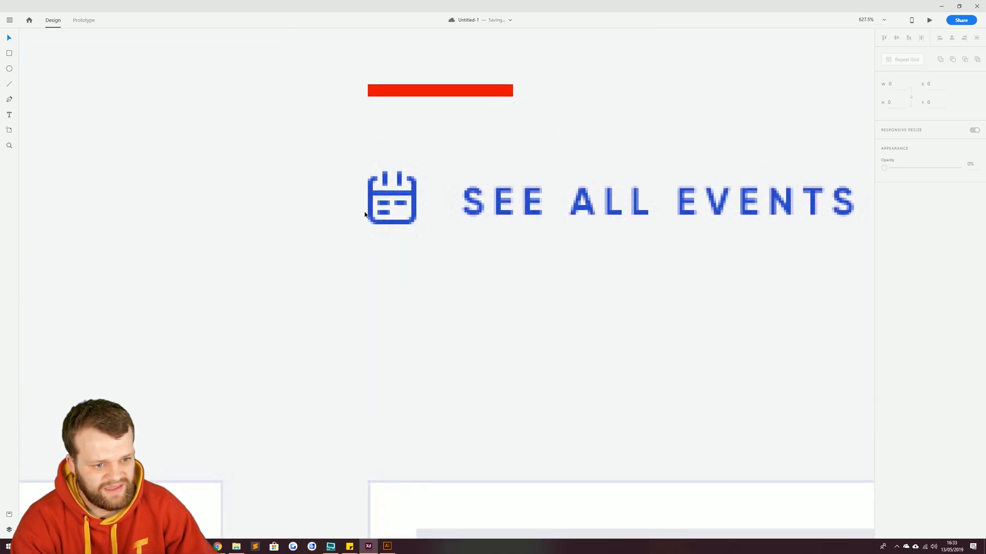
scroll(337, 277, down, 8)
drag(414, 277, 502, 261)
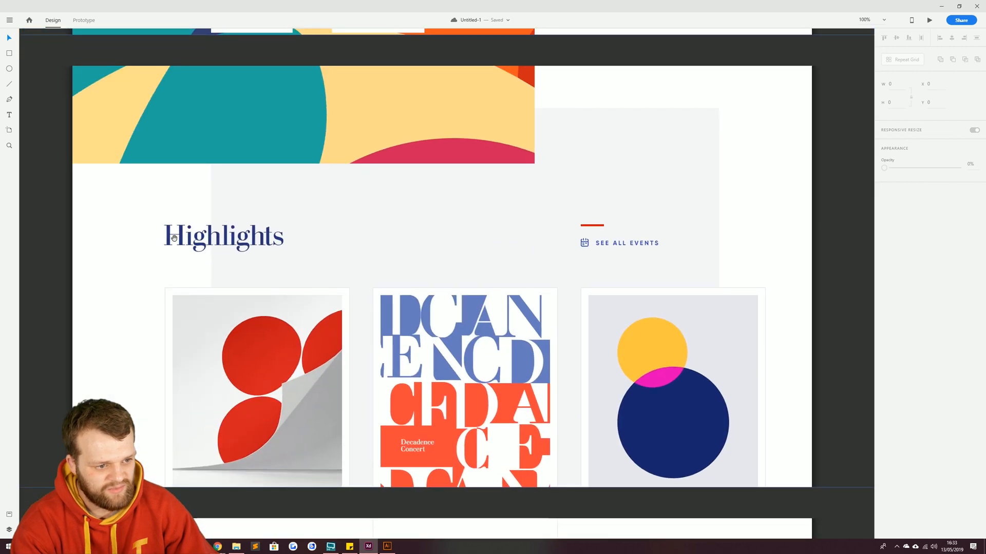
scroll(609, 269, down, 3)
drag(689, 225, 284, 427)
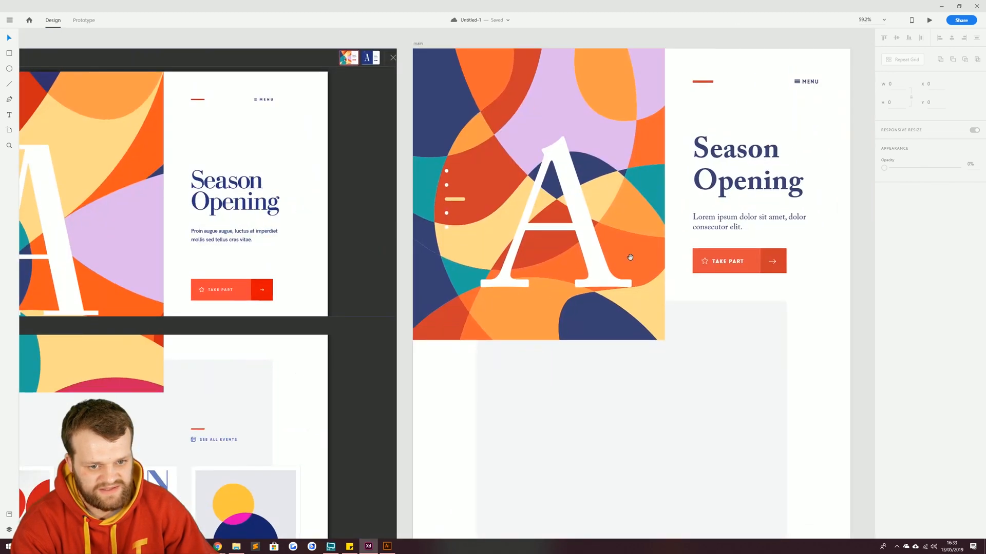
Place a copy of the header's red accent line on the grey rectangle at X 1228, Y 1471
drag(661, 240, 575, 298)
drag(530, 438, 558, 373)
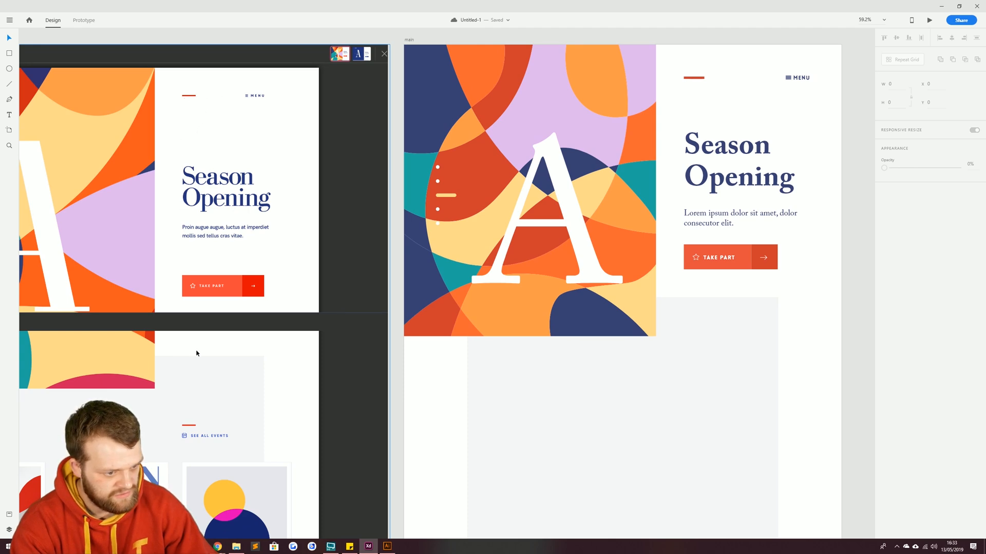
drag(690, 81, 695, 381)
drag(604, 455, 570, 334)
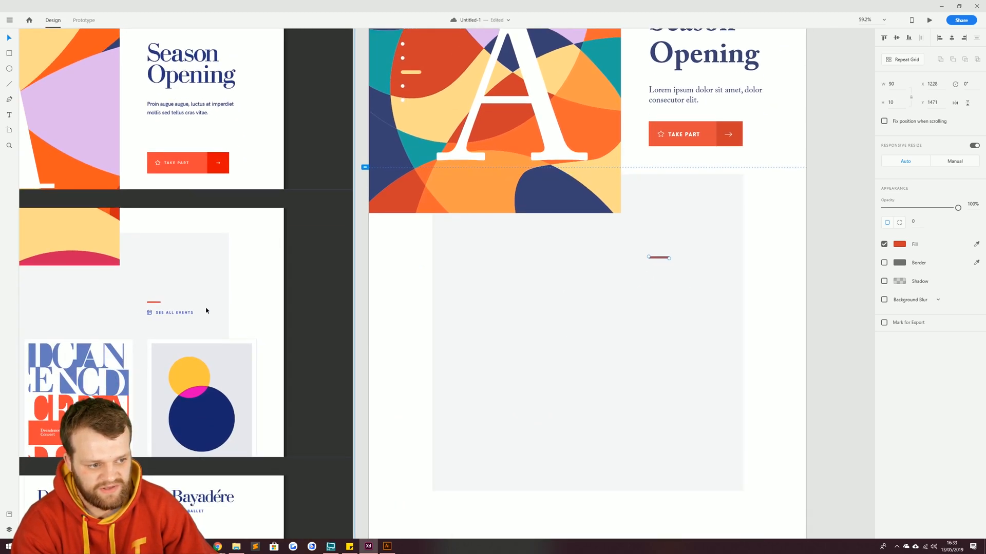
Place a copy of the MENU icon and label just below the copied accent line, at X 1229, Y 1513
drag(744, 101, 560, 317)
click(577, 173)
drag(577, 173, 654, 249)
drag(712, 240, 611, 239)
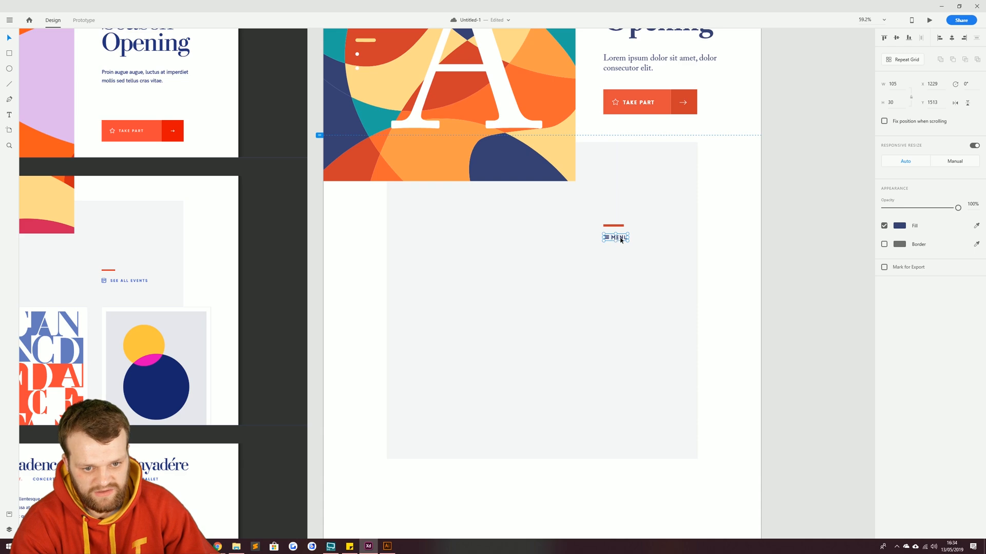
Change the text of the copied MENU label to "SEE ALL EVENTS"
double_click(622, 240)
double_click(623, 240)
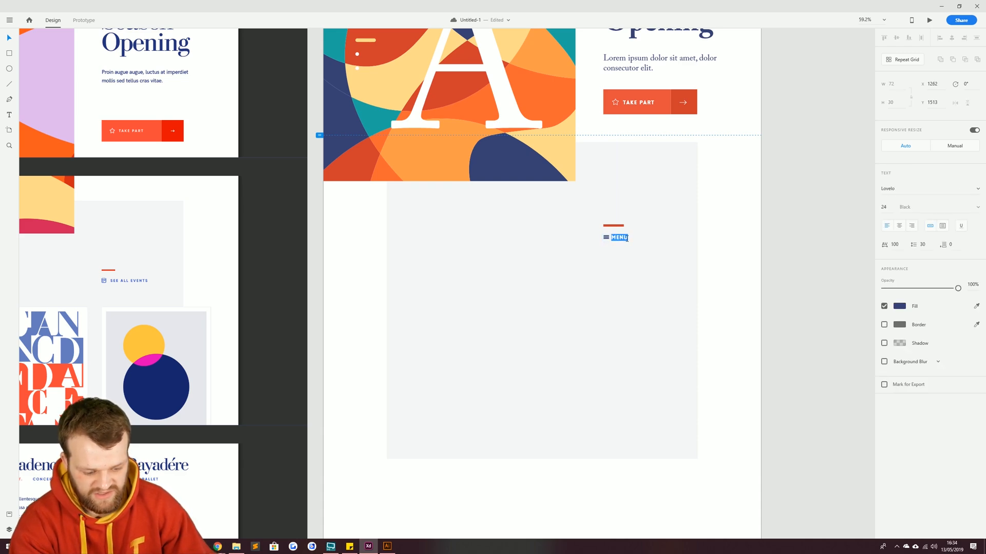
text(SEE ALL EV)
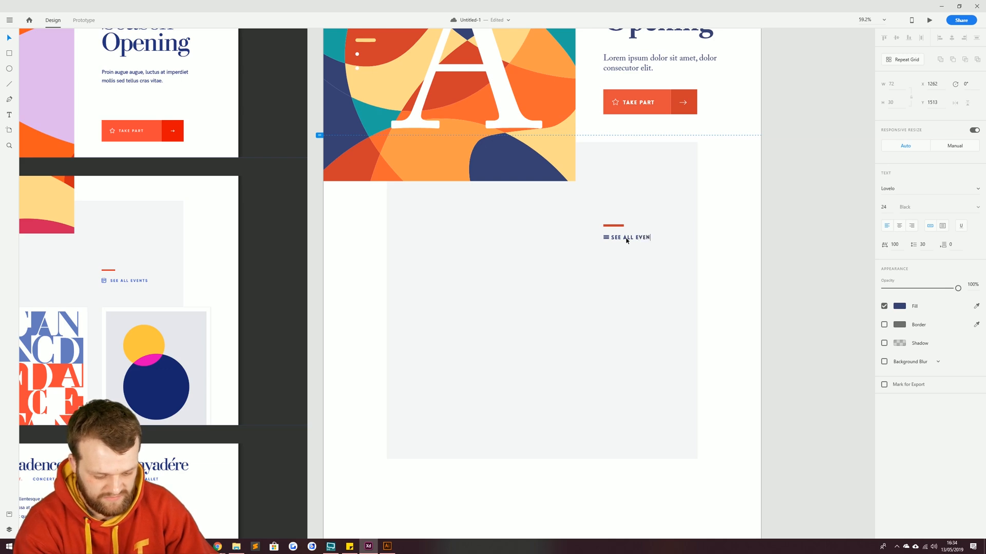
text(ENTS)
key(Escape)
key(Escape)
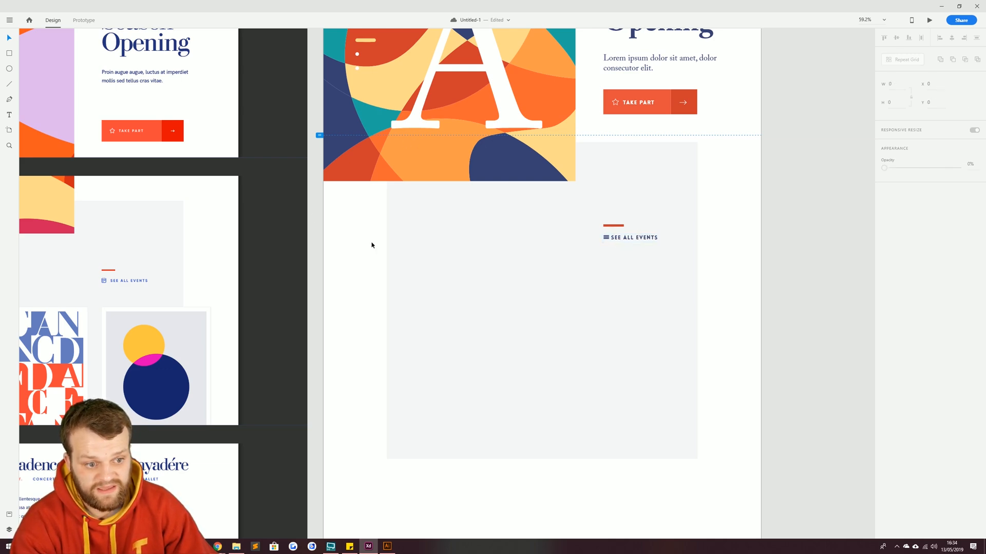
Draw a square about 37 × 37 above the reference's See All Events link and remove its fill
scroll(293, 275, up, 10)
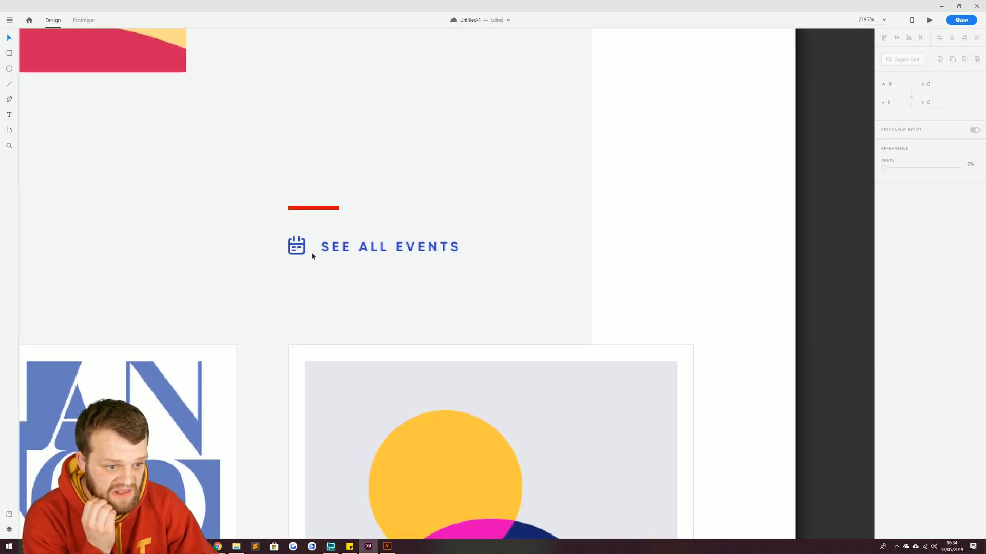
drag(612, 248, 735, 310)
scroll(600, 253, down, 5)
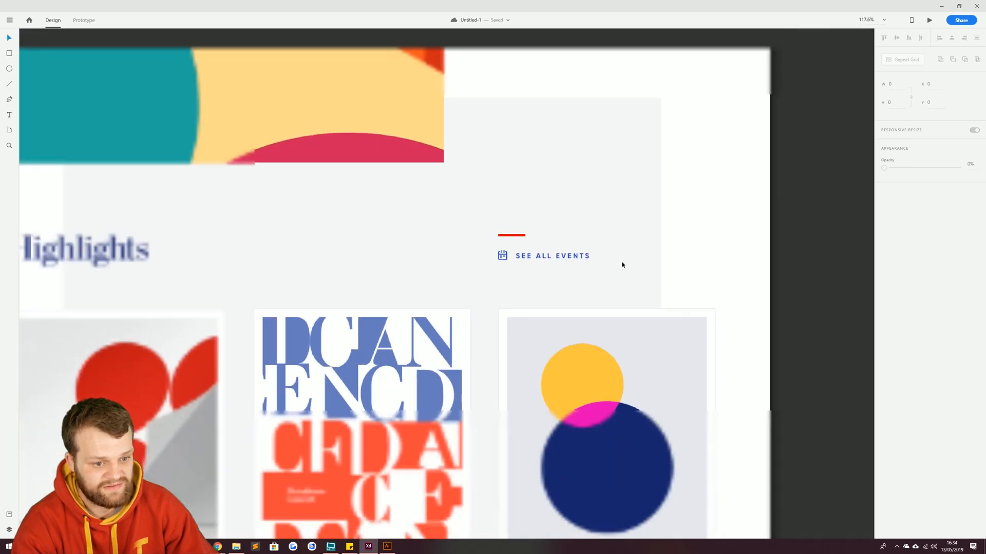
drag(689, 255, 387, 249)
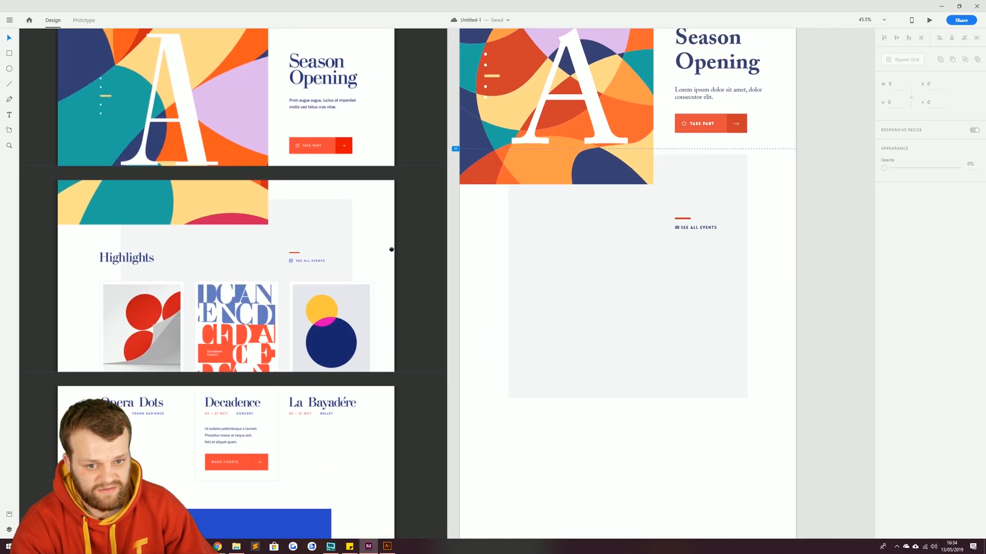
scroll(391, 249, up, 5)
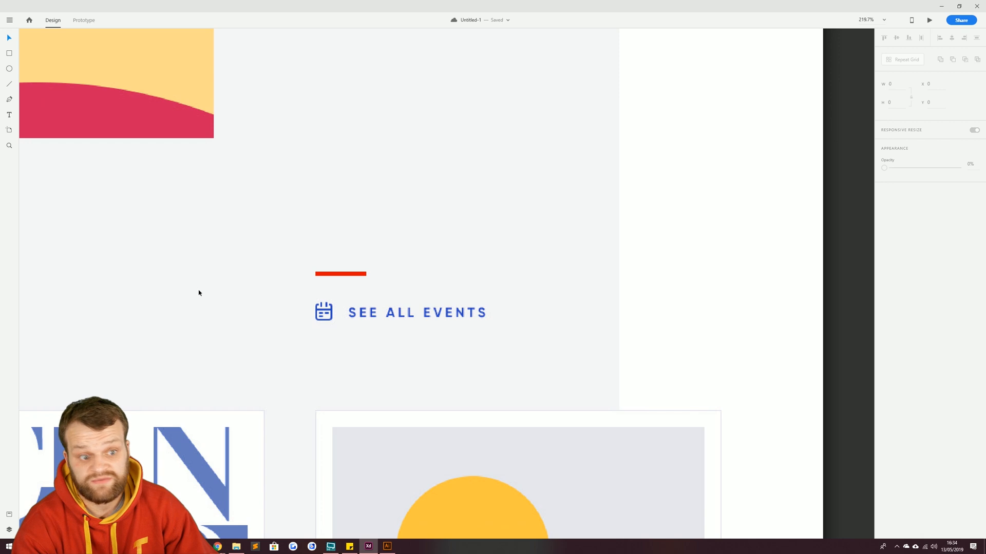
drag(384, 225, 353, 194)
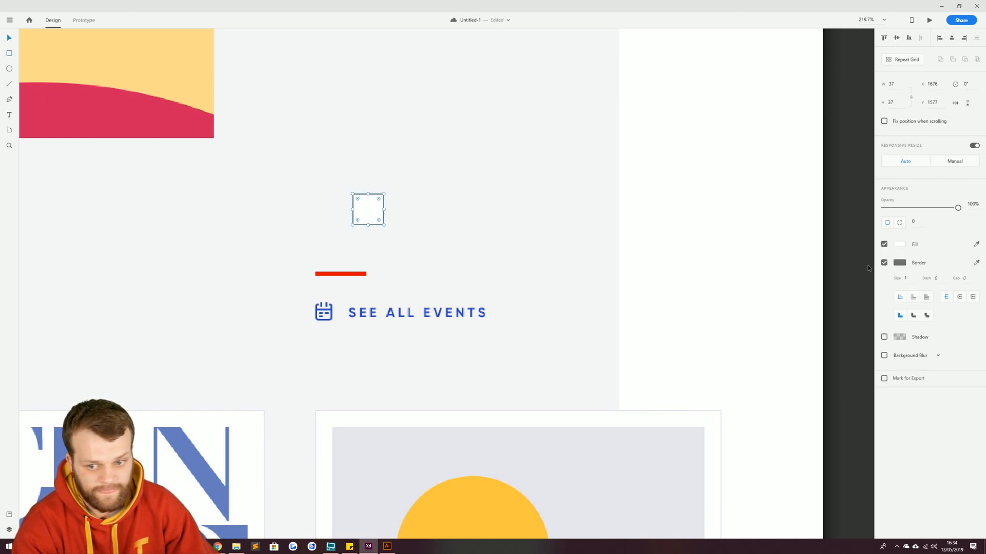
click(884, 245)
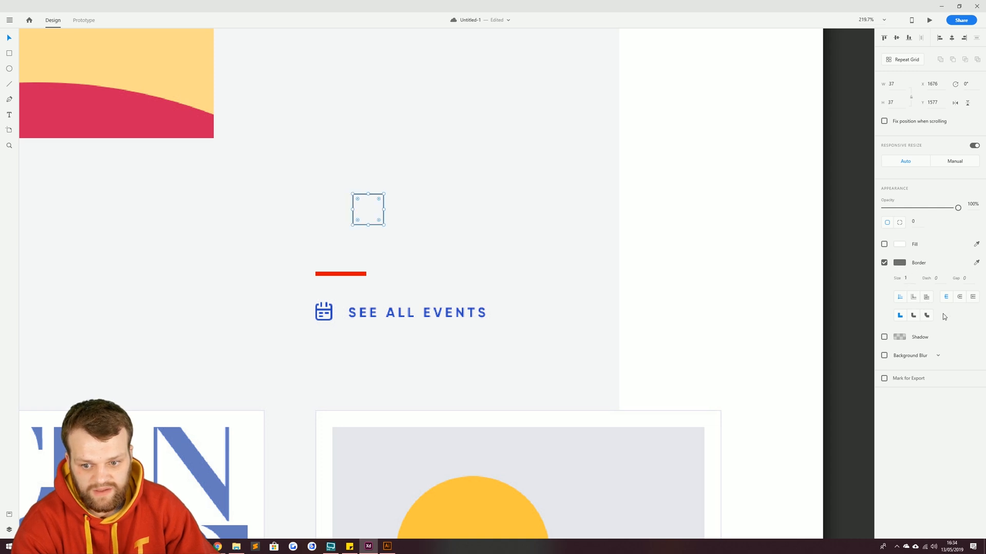
Give the square's border round joins, switch its stroke alignment to the second option and set its size to 3
click(912, 316)
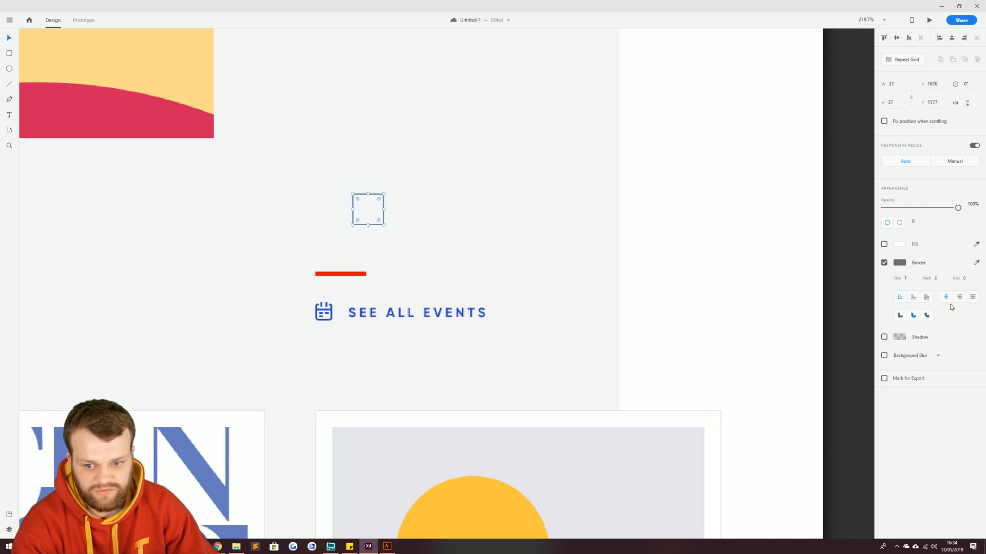
click(960, 297)
click(913, 316)
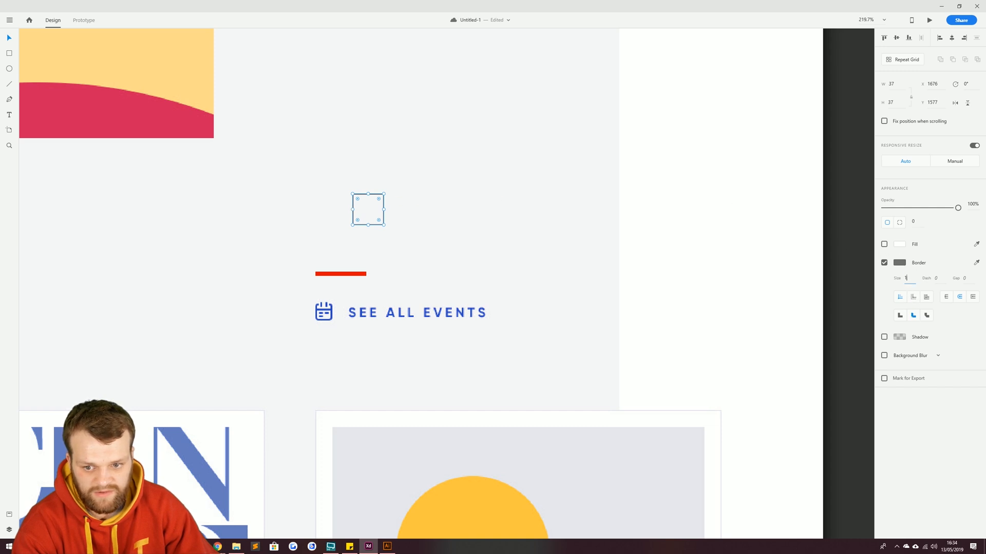
key(Return)
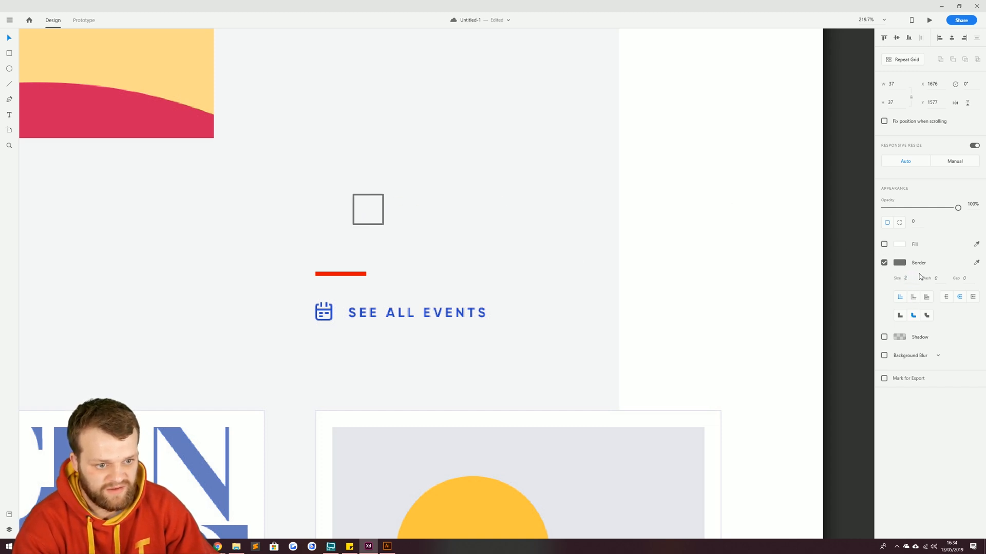
text(3)
key(Return)
Round all four corners of the square to a radius of 6
scroll(354, 219, up, 4)
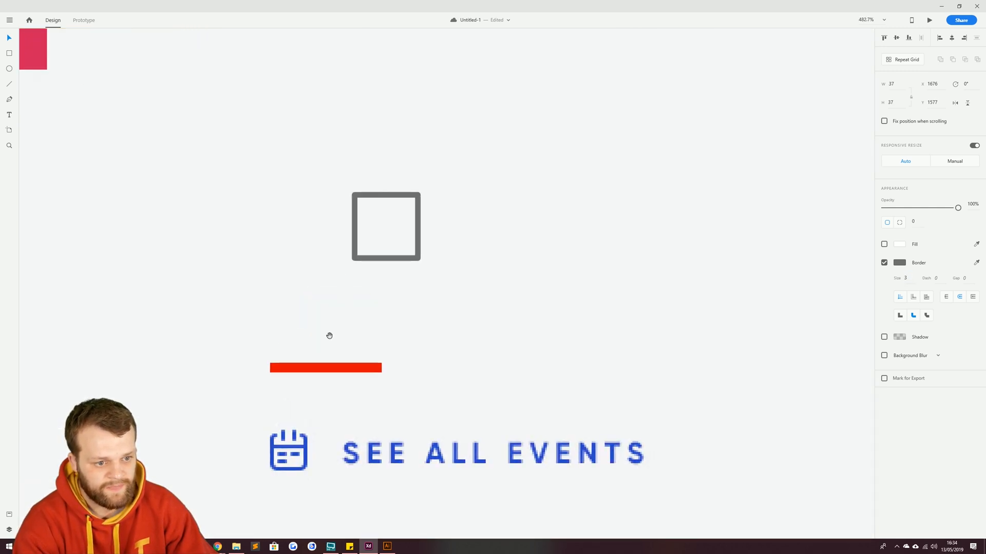
drag(384, 154, 388, 159)
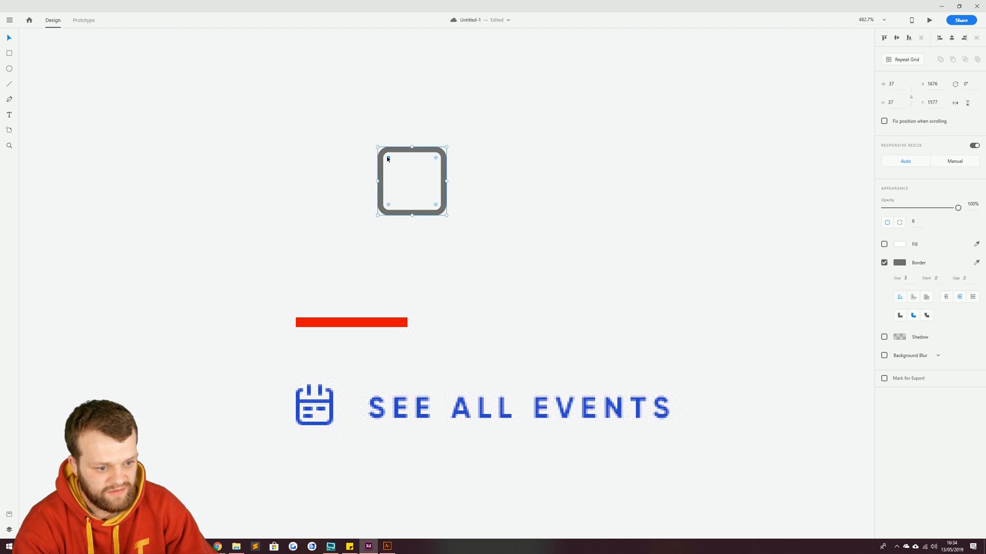
click(11, 100)
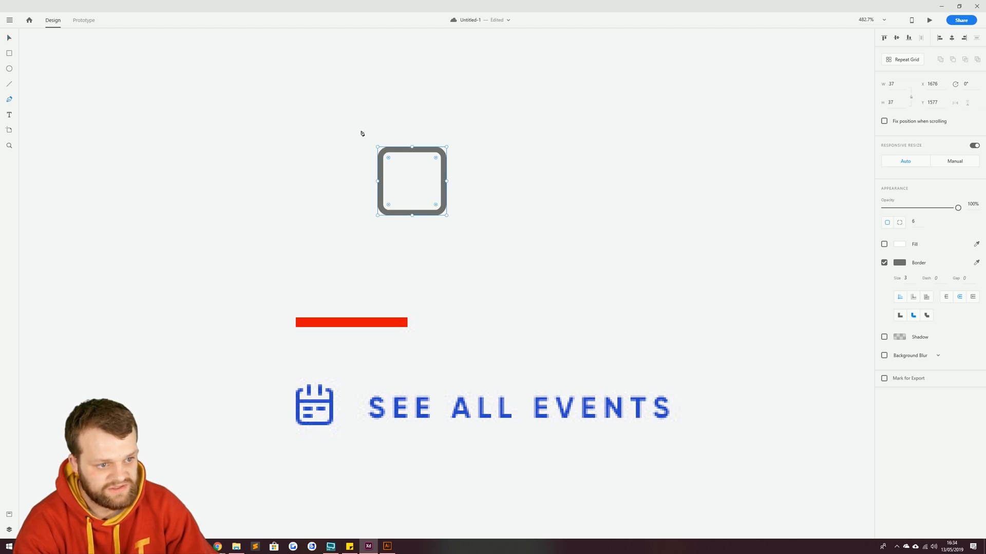
click(397, 151)
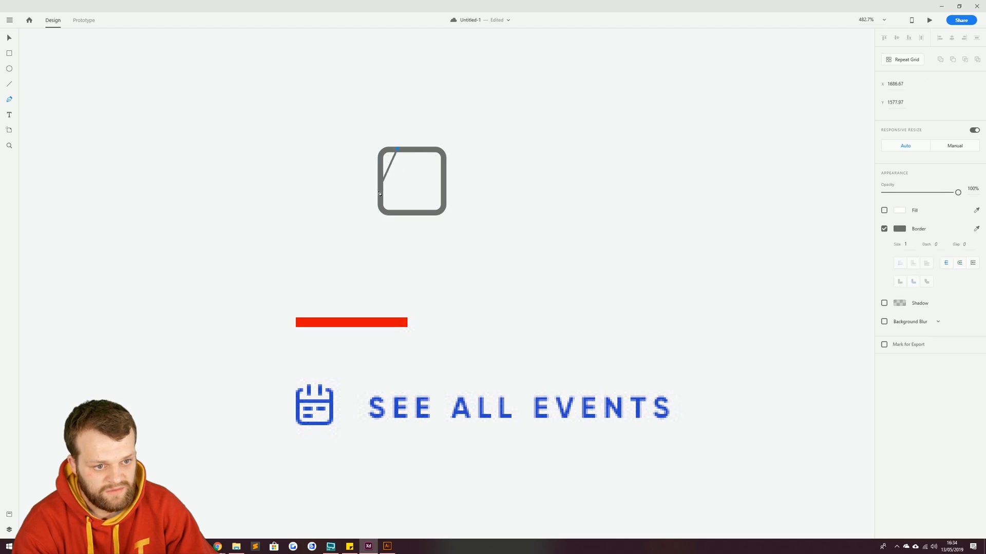
key(Escape)
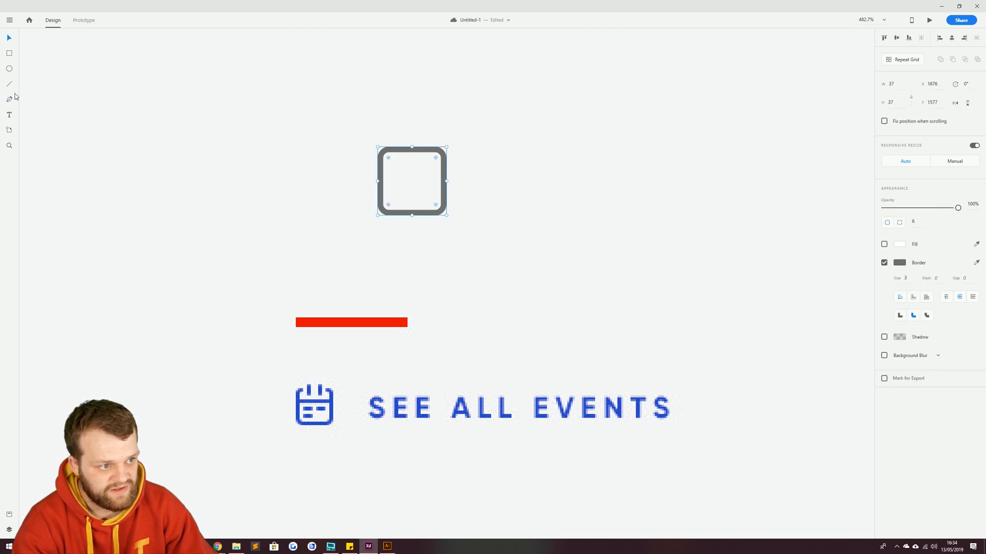
Draw a horizontal line about 7 long in the empty area beside the rounded square and set its border size to 3
click(294, 150)
click(306, 150)
click(9, 38)
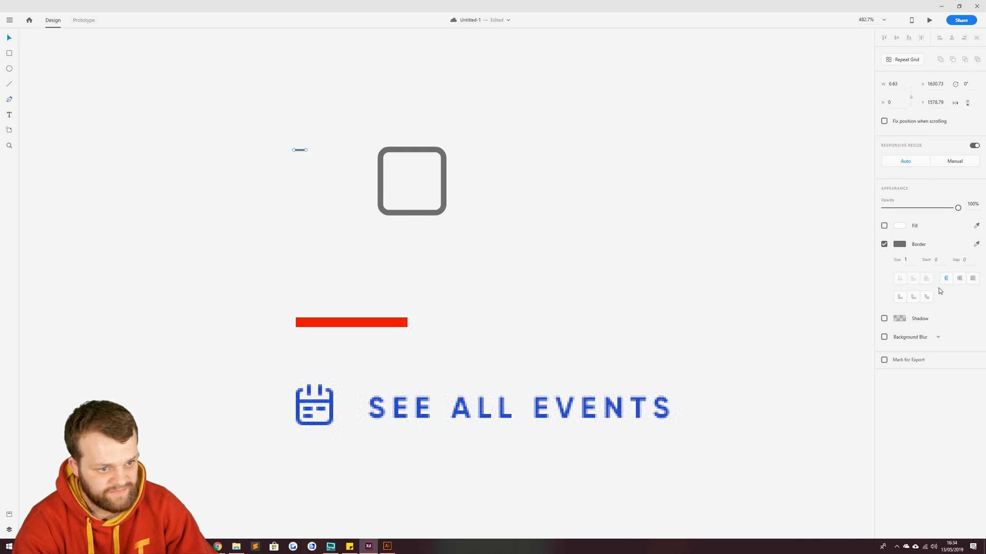
text(3)
key(Return)
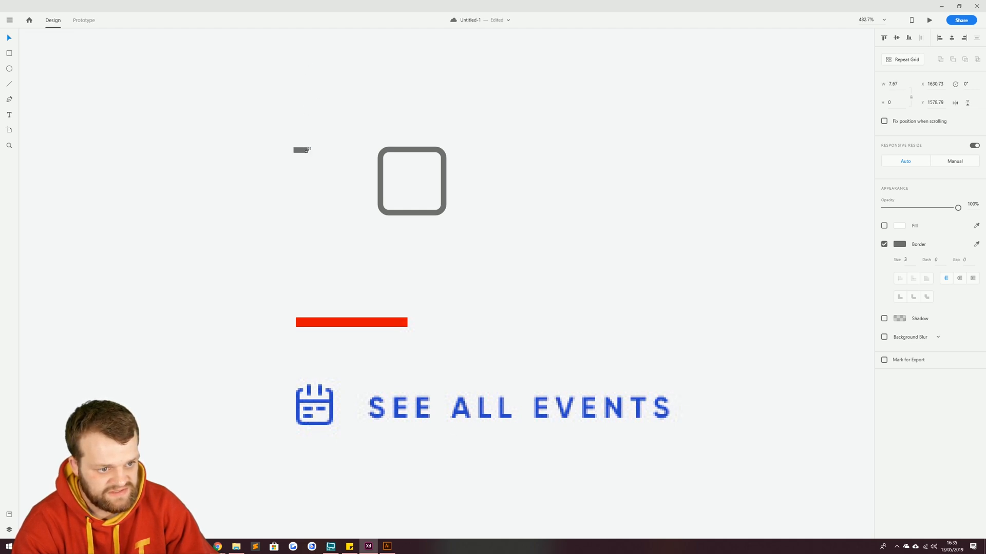
Lengthen the dash to about 9, move it inside the rounded square and duplicate it into two dashes above and one below
drag(305, 150, 407, 186)
shift+click(419, 183)
shift+click(405, 181)
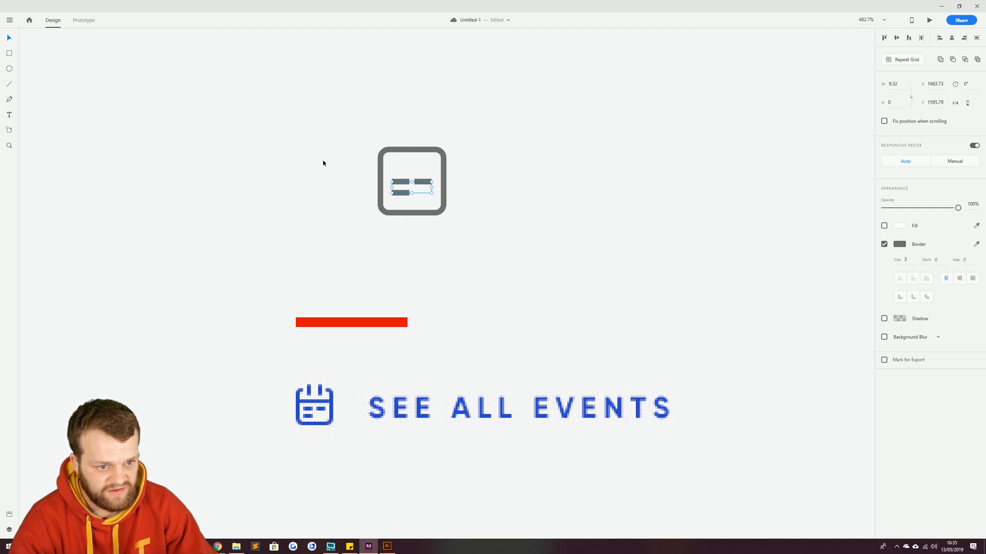
Draw a horizontal line about 34 long across the rounded square above the dashes and set its border size to 3
click(9, 85)
drag(381, 168, 441, 163)
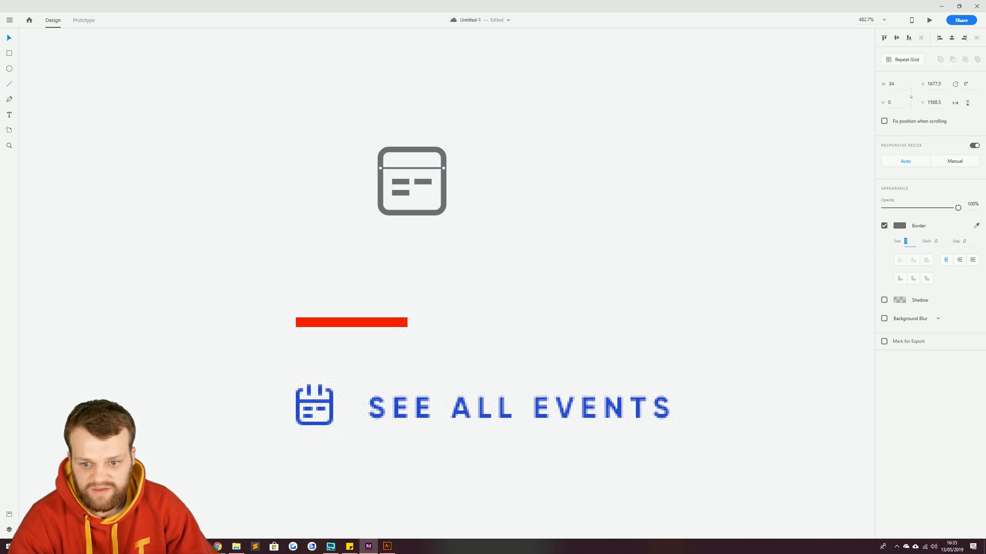
text(3)
key(Return)
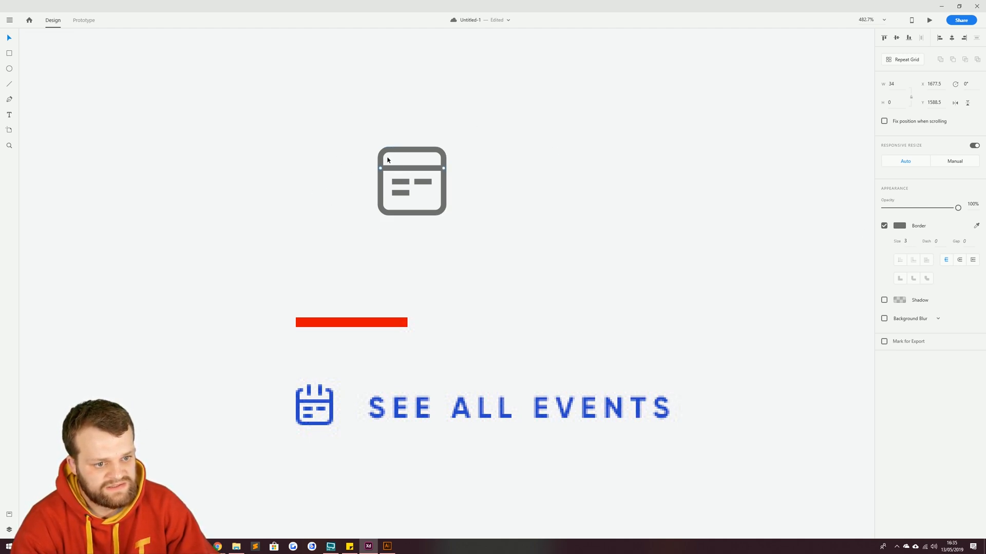
Try to delete an anchor point at the rounded square's upper-left corner, and undo the deletion
click(416, 152)
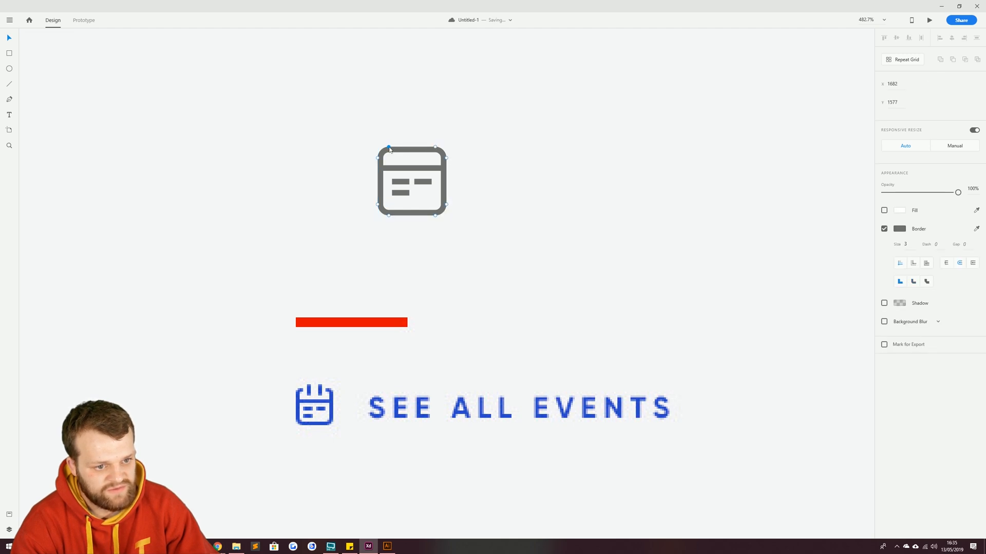
key(Delete)
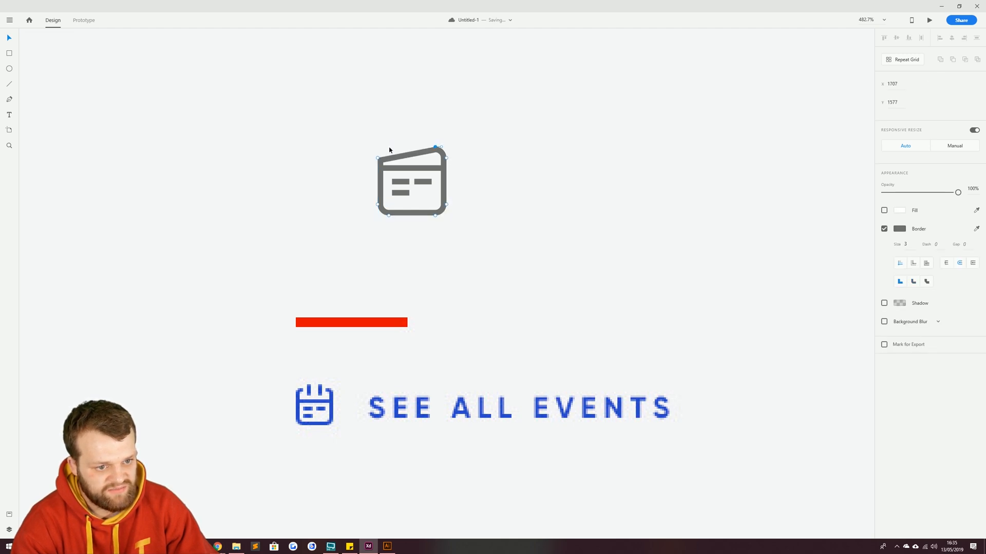
key(ctrl+z)
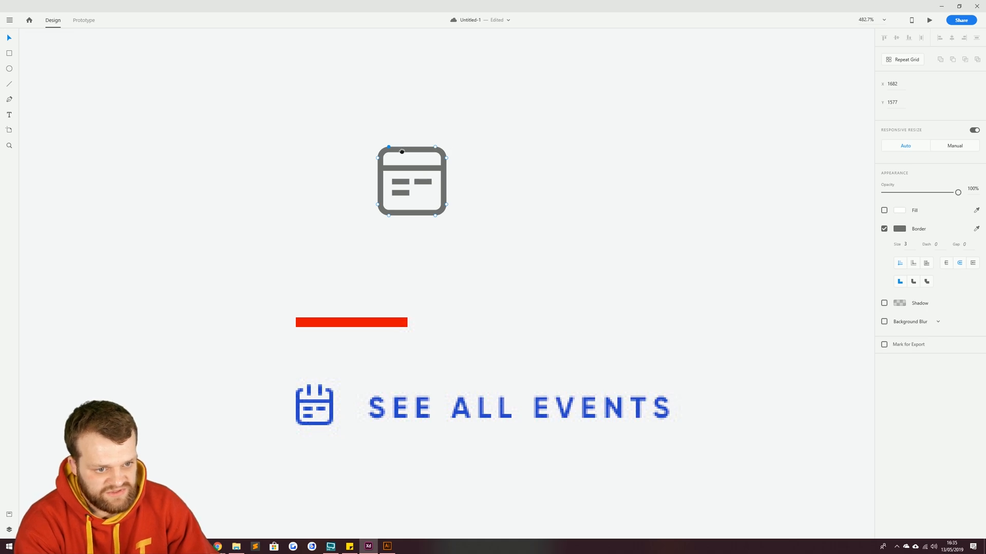
Cover the middle of the rounded square's top edge with a borderless rectangle about 20 × 13 in the background grey
scroll(400, 149, up, 5)
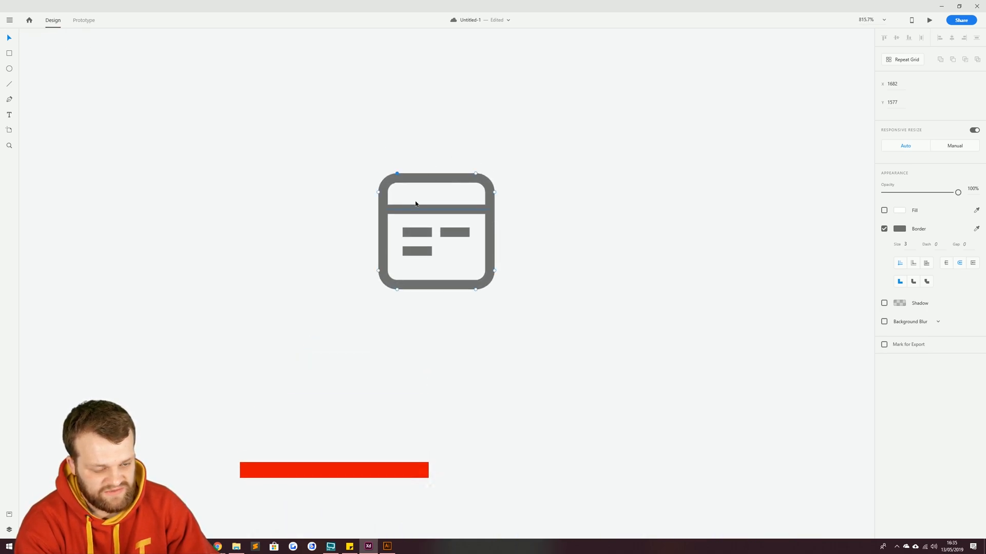
scroll(491, 232, down, 6)
scroll(579, 235, up, 6)
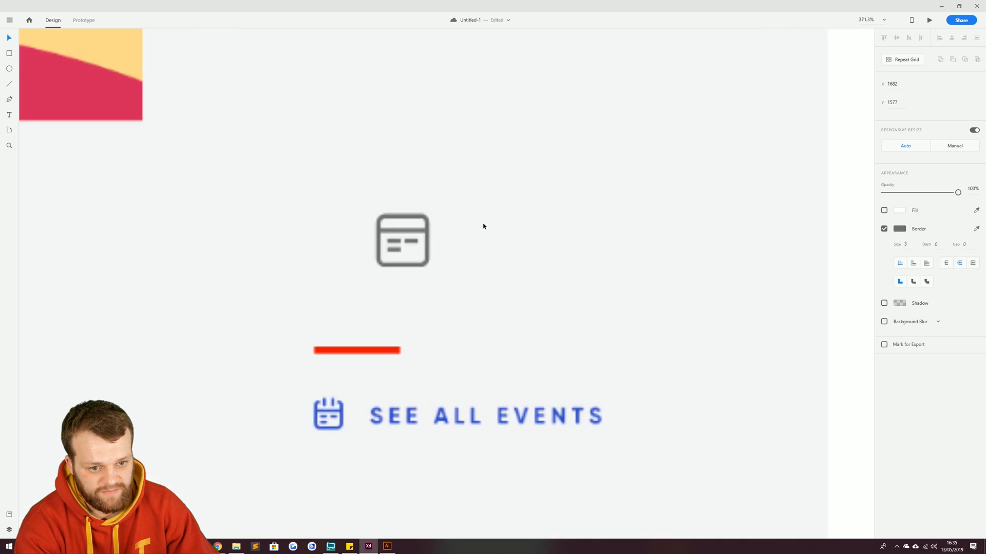
key(r)
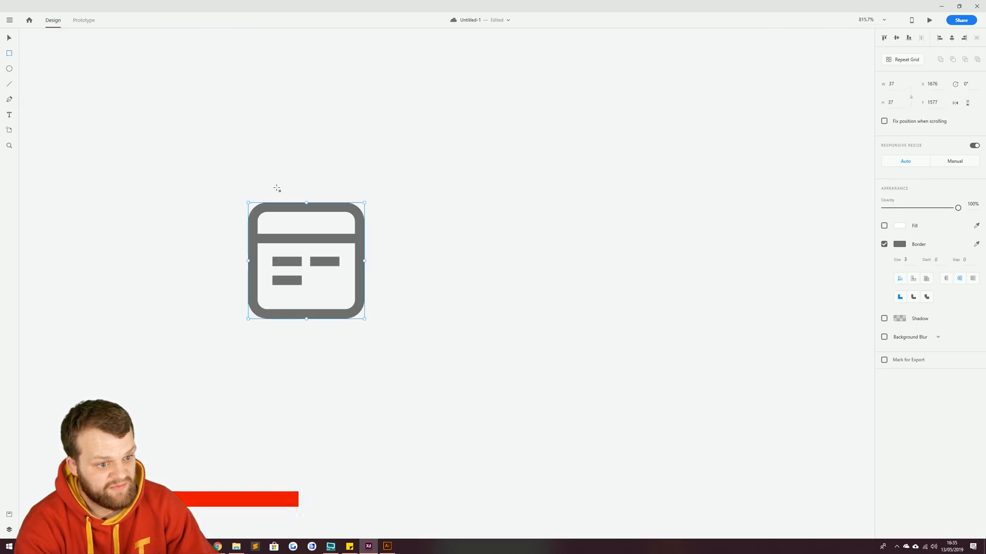
mouse_move(280, 188)
mouse_down()
mouse_move(343, 228)
mouse_move(308, 205)
mouse_up()
click(884, 262)
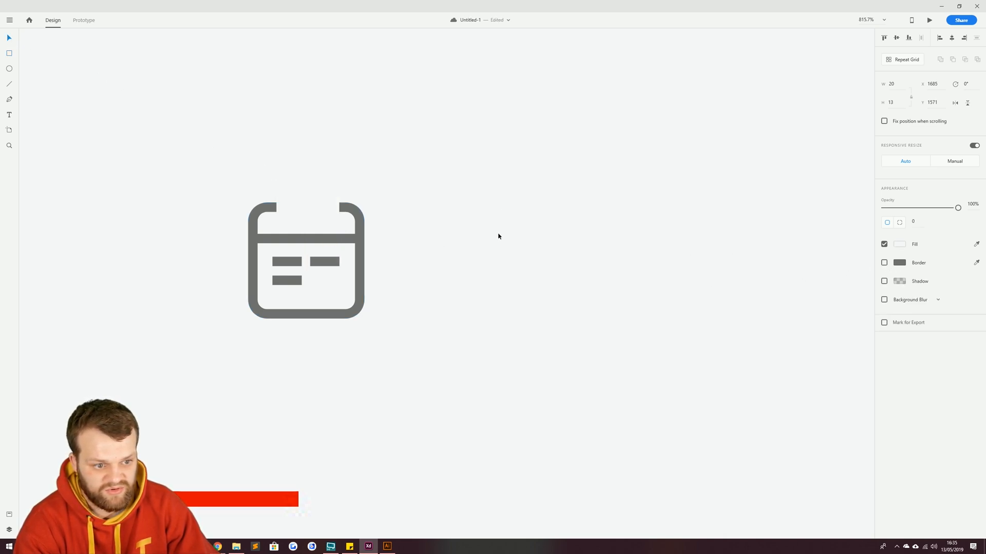
Duplicate the calendar icon's upper two dashes and place the copies side by side above the icon
click(180, 207)
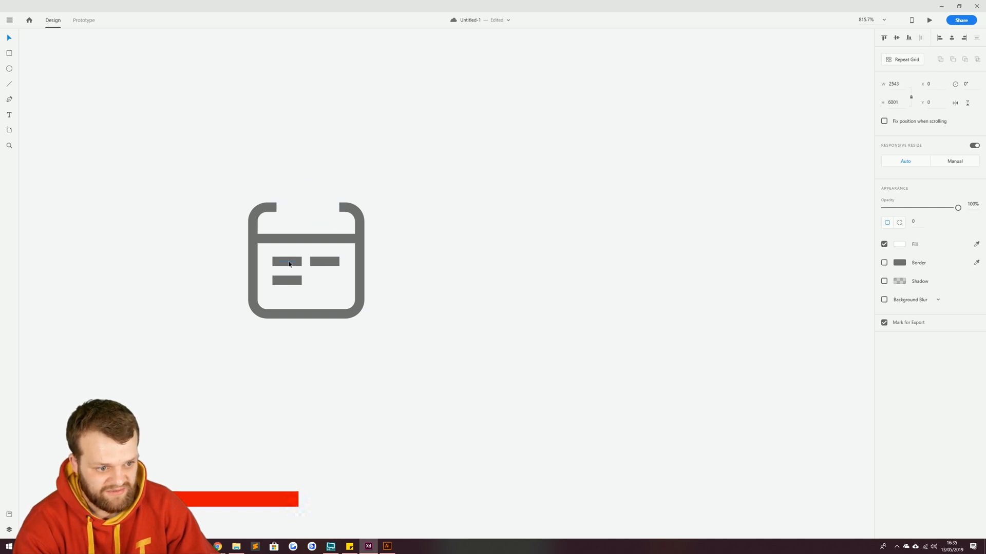
click(315, 263)
key(alt)
drag(288, 264, 288, 173)
drag(319, 253, 299, 171)
shift+click(289, 175)
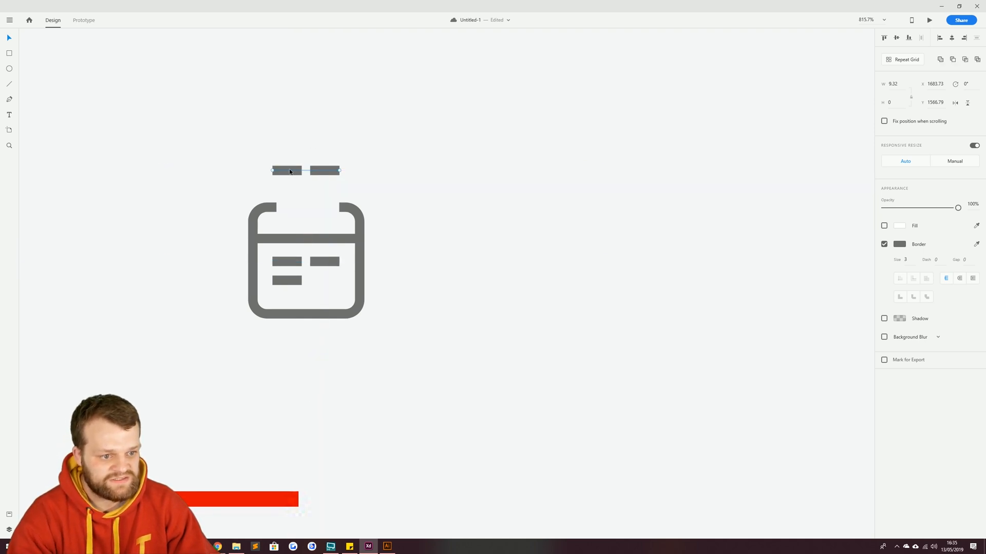
click(200, 142)
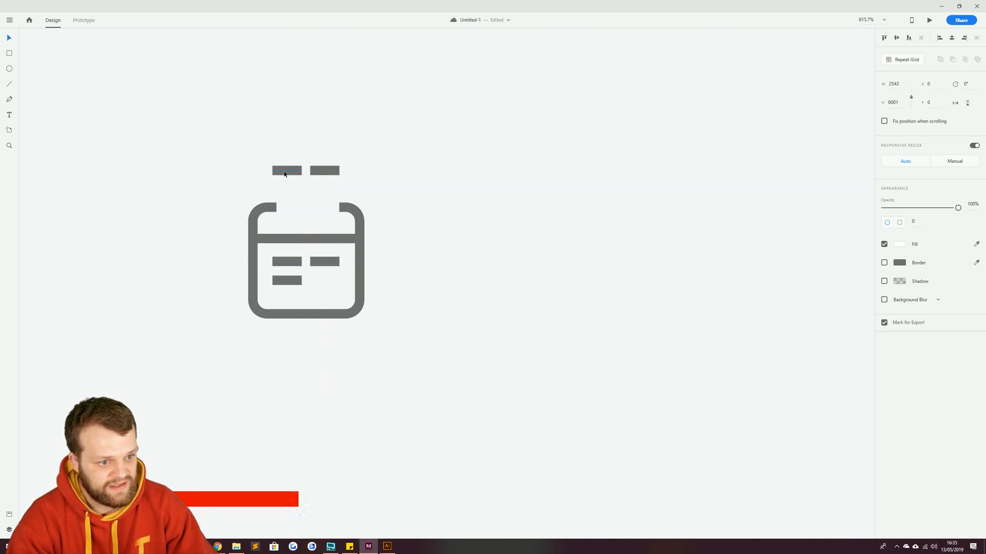
Rotate each of the two copied dashes above the icon to 90°
click(285, 170)
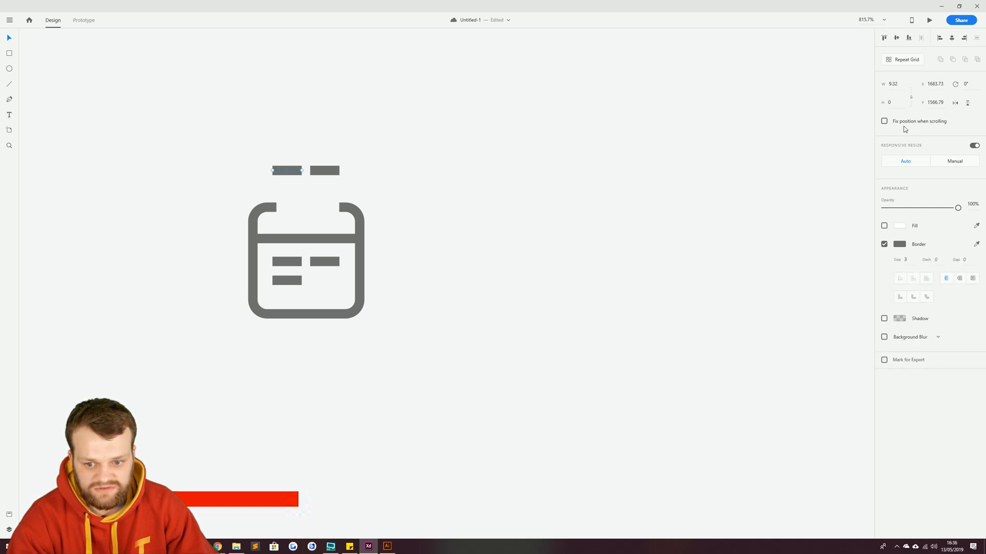
text(90)
key(Return)
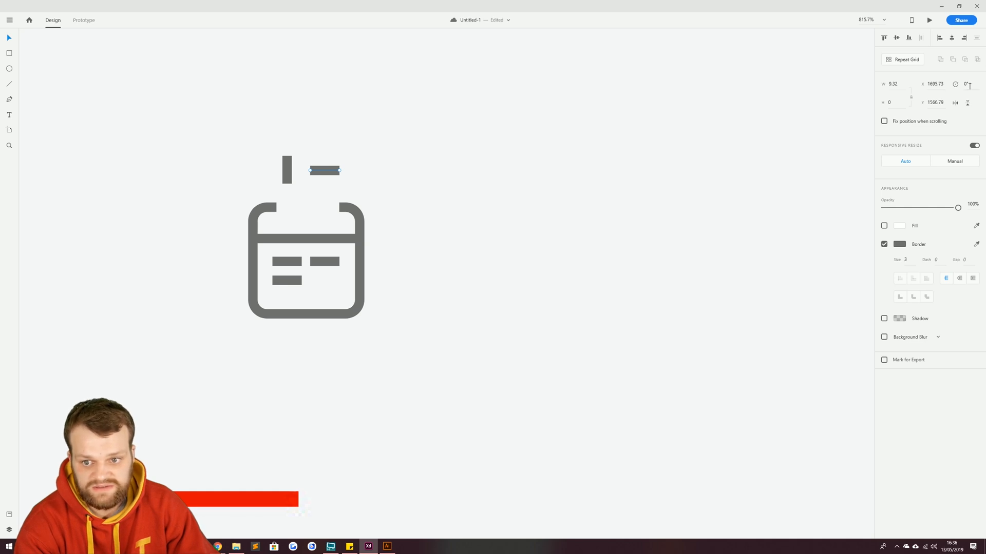
text(90)
key(Return)
drag(326, 178, 299, 200)
shift+click(288, 172)
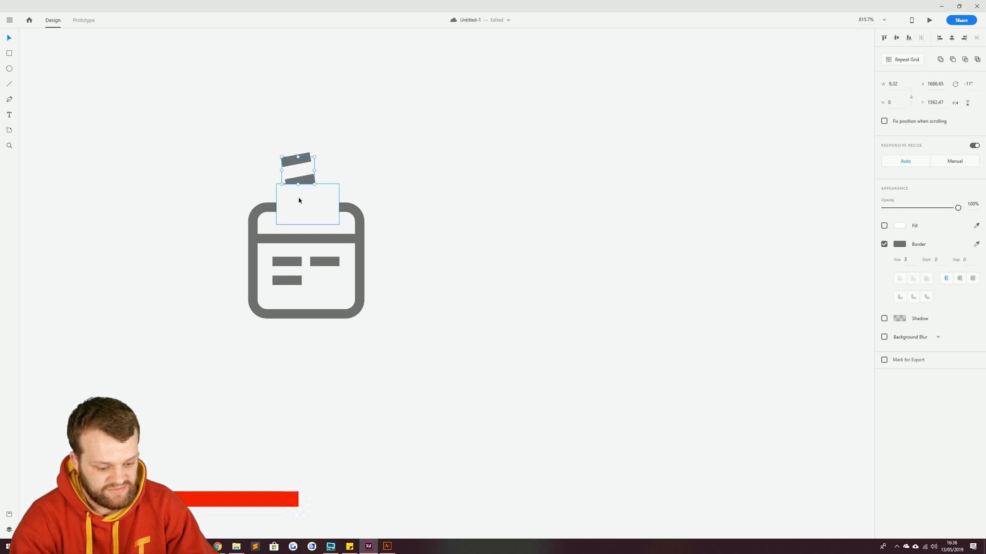
key(ctrl+z)
Move the two upright bars into the gap in the calendar's top edge and nudge them apart into an even spacing
drag(309, 165, 315, 201)
key(Delete)
key(ctrl+z)
click(303, 204)
click(299, 204)
key(Left)
click(318, 201)
key(Right)
Group the calendar icon's parts and move the icon onto the main artboard's grey panel, left of the SEE ALL EVENTS link
drag(465, 370, 210, 163)
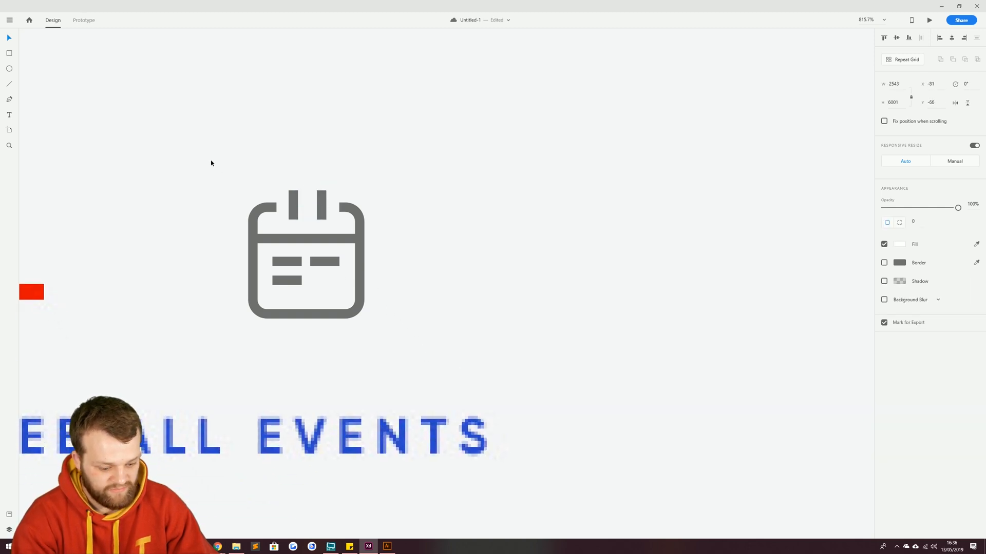
key(ctrl+z)
scroll(345, 251, down, 6)
drag(682, 274, 231, 267)
drag(266, 227, 594, 216)
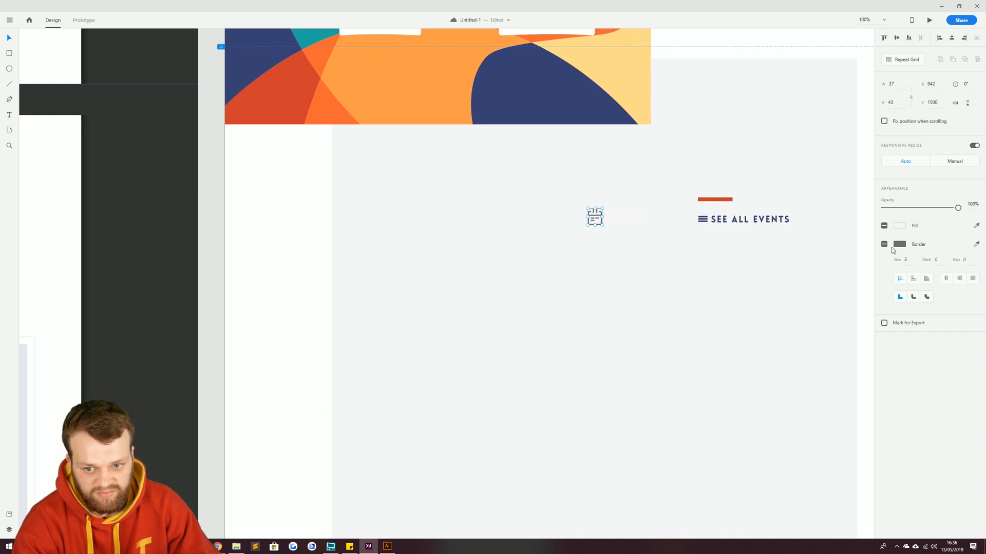
Recolour the calendar icon's borders to navy #374173, sampled from the hero artwork, and leave the group's fill enabled
click(883, 226)
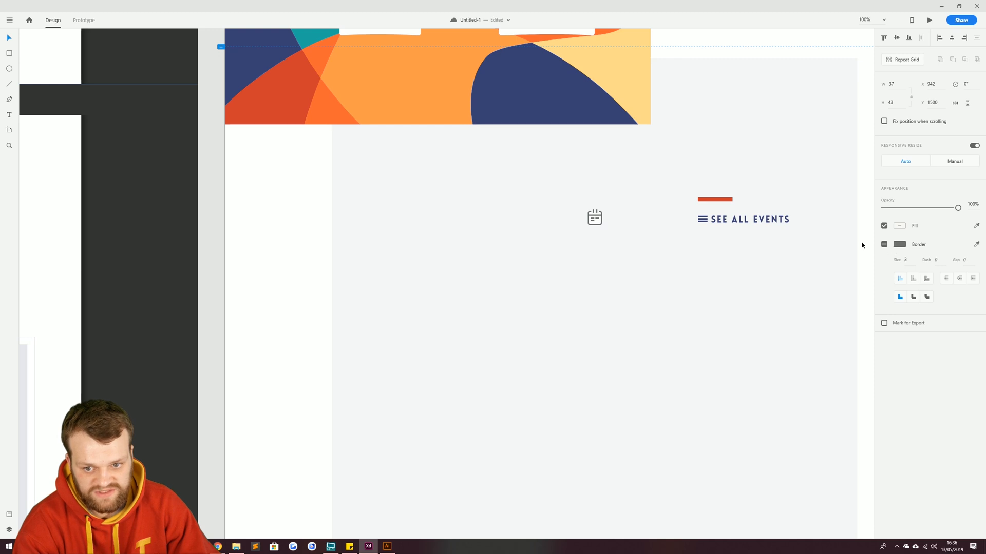
click(902, 245)
click(872, 272)
click(532, 85)
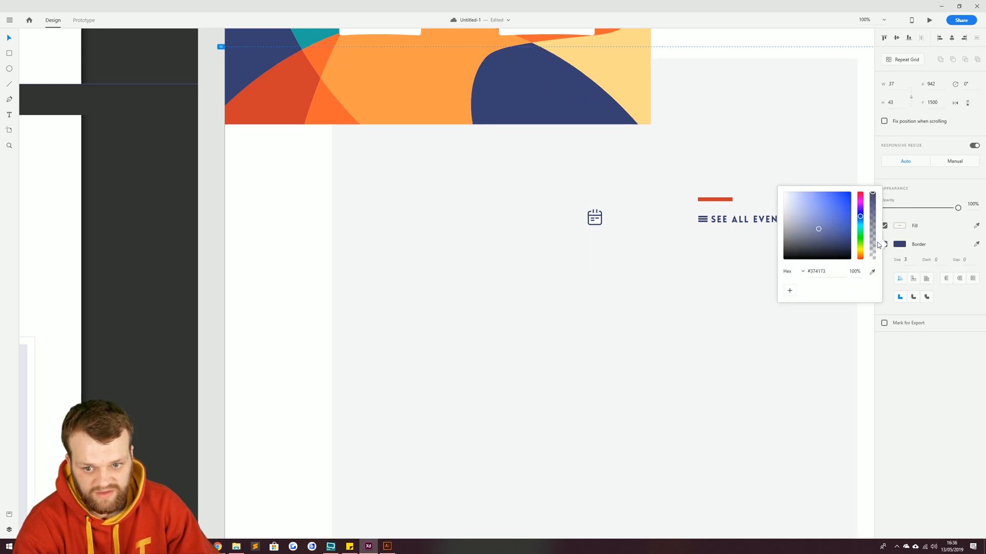
click(893, 224)
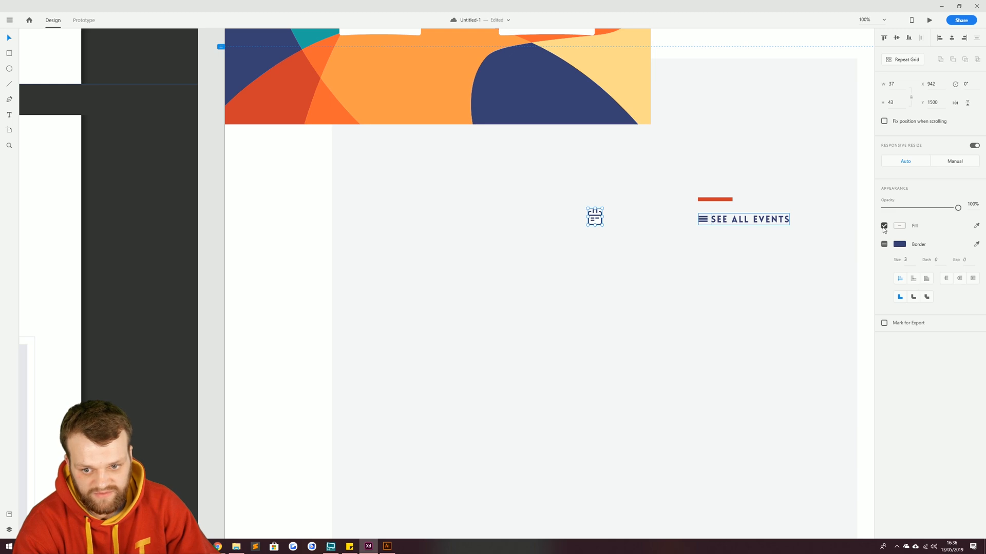
click(884, 226)
click(884, 226)
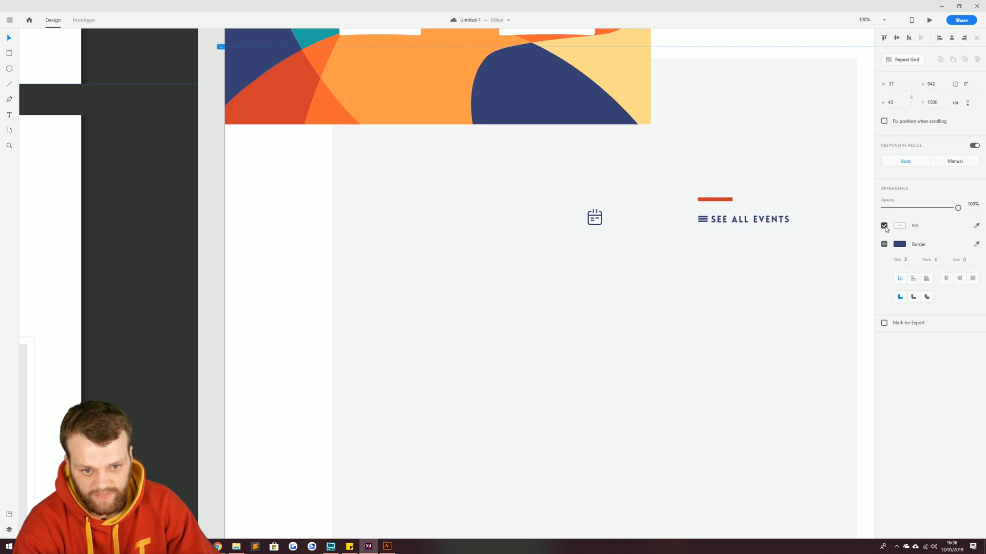
Remove the fill from the rounded square inside the calendar icon group
drag(684, 262, 556, 276)
click(739, 231)
scroll(478, 249, up, 6)
click(446, 209)
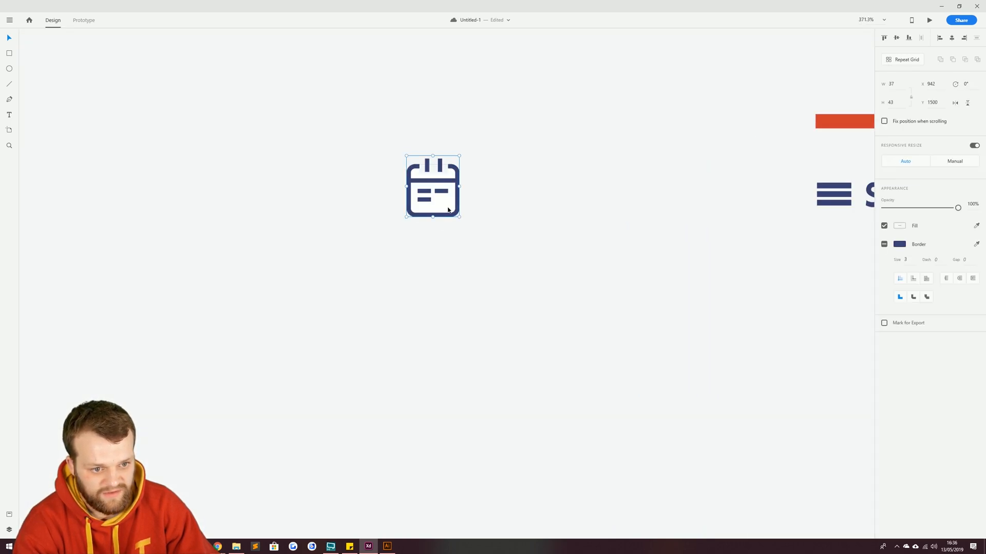
double_click(446, 209)
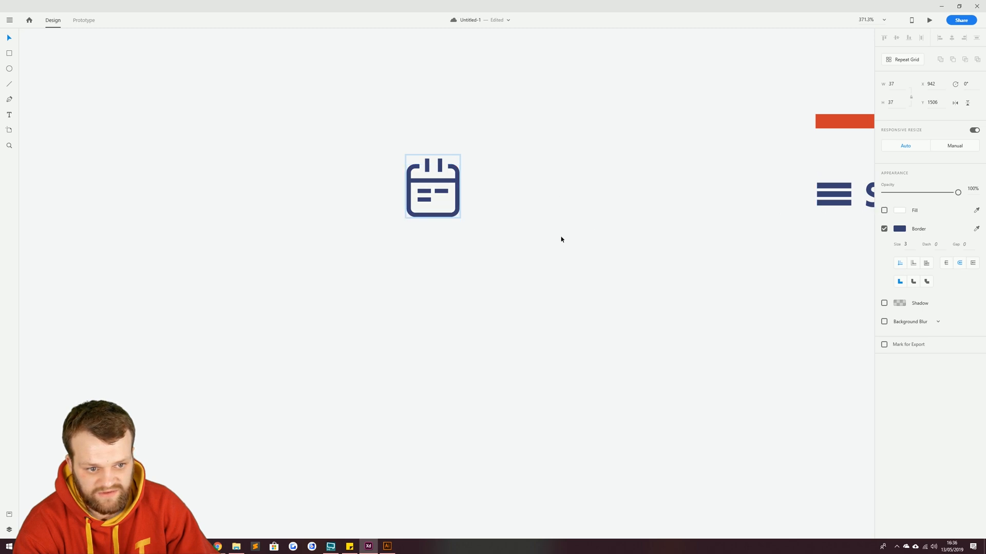
click(490, 200)
Move the calendar icon up against the menu bars at the start of the SEE ALL EVENTS link
scroll(506, 223, down, 6)
scroll(505, 223, down, 2)
click(485, 213)
drag(485, 213, 514, 190)
scroll(568, 217, up, 8)
Ungroup the SEE ALL EVENTS link and delete the three menu bars in front of its text
click(547, 192)
right_click(546, 186)
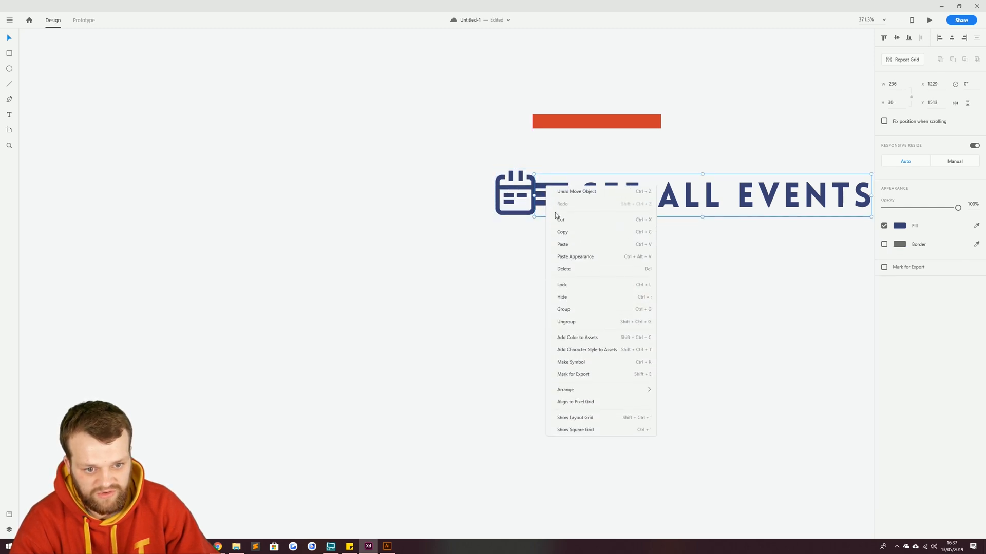
click(575, 322)
click(555, 171)
click(552, 186)
key(Delete)
click(552, 194)
key(Delete)
click(553, 203)
key(Delete)
Align the calendar icon with the accent line's left end and nudge the SEE ALL EVENTS text a little to the right
drag(523, 190, 561, 190)
click(591, 201)
key(Right)
key(Right)
key(Right)
key(Right)
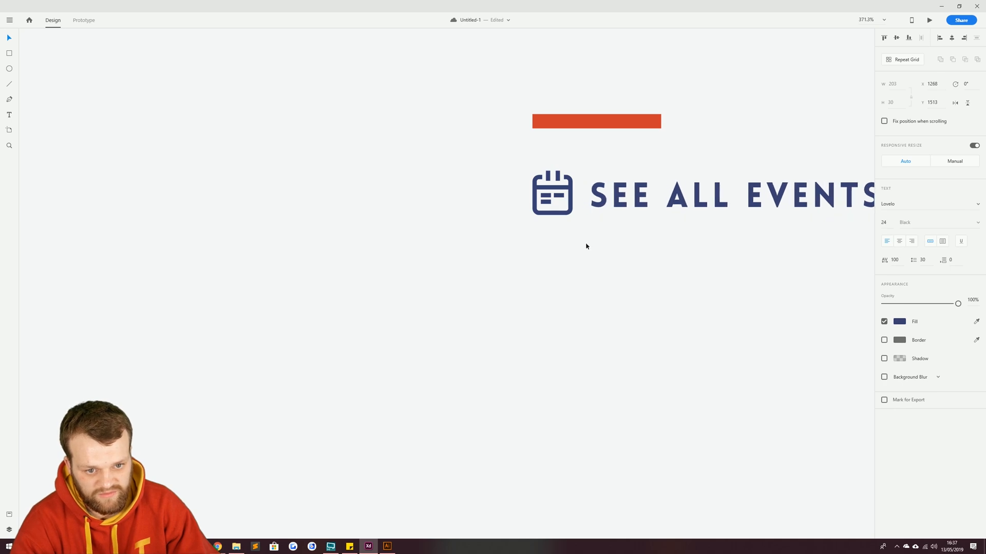
Compare the main artboard's hero and grey panel with the reference's Season Opening and Highlights sections
scroll(550, 319, down, 10)
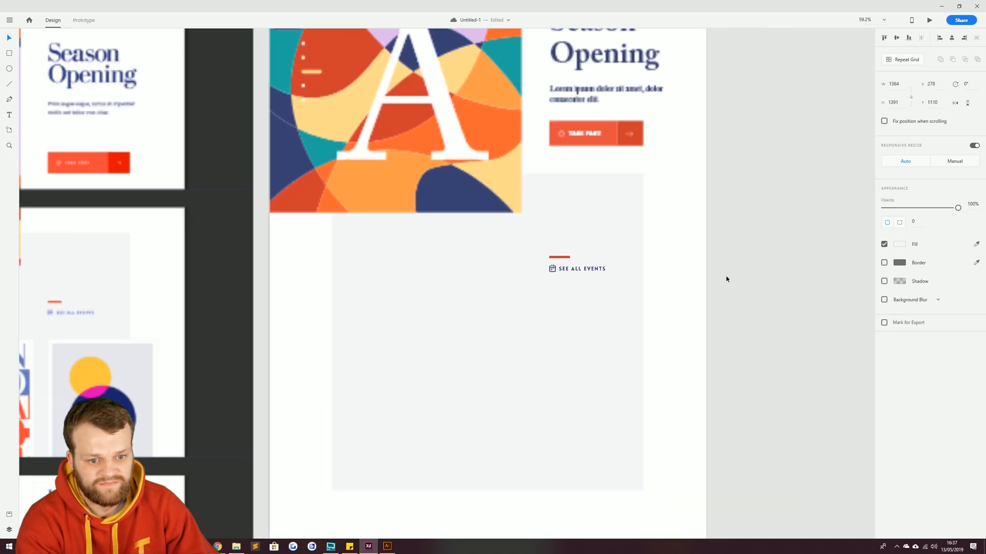
drag(494, 356, 645, 290)
drag(330, 214, 482, 356)
drag(541, 37, 542, 171)
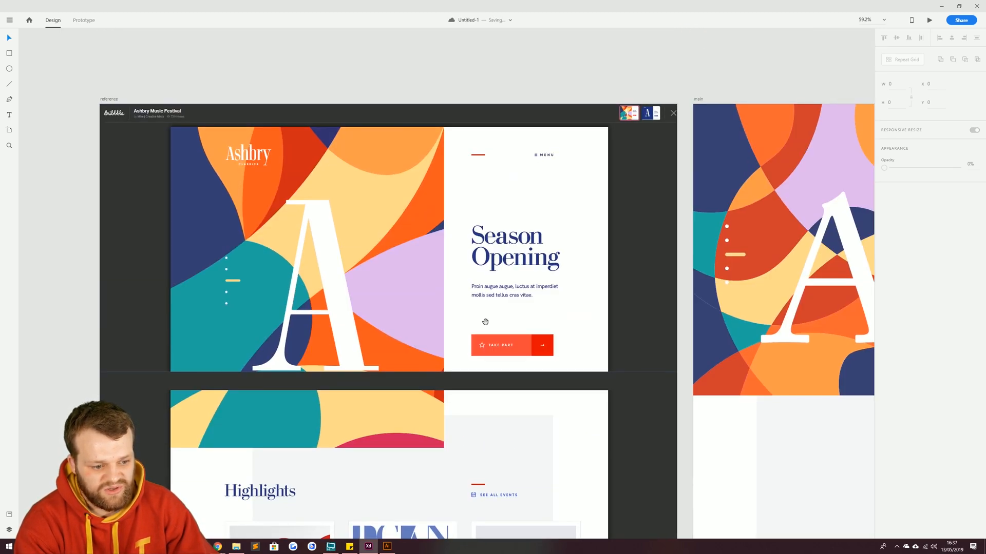
drag(470, 436, 481, 381)
drag(634, 446, 325, 367)
drag(732, 249, 711, 284)
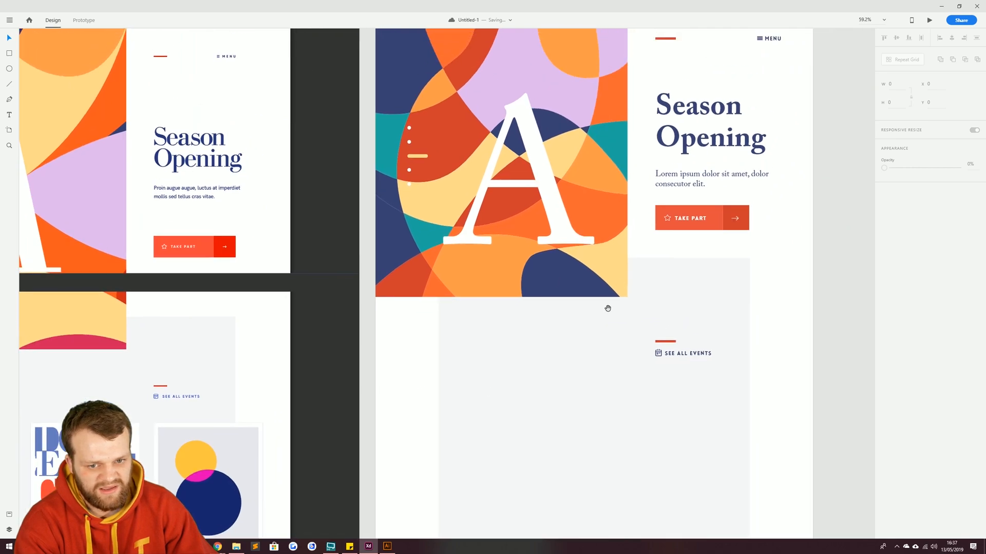
drag(781, 60, 775, 122)
drag(507, 430, 506, 302)
drag(494, 409, 461, 443)
Duplicate the Season Opening heading and place the copy on the grey panel below the main artboard's hero
click(632, 64)
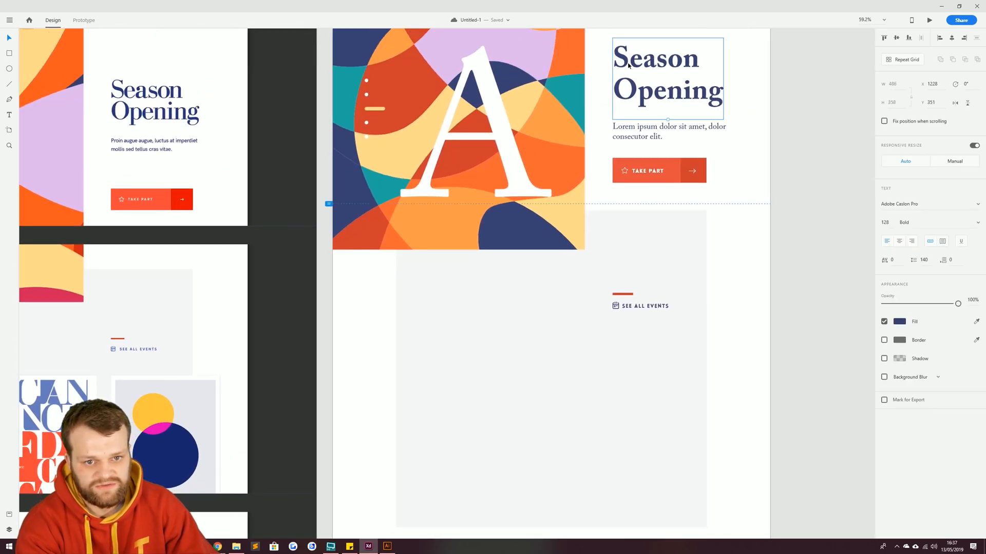
drag(632, 65, 442, 337)
drag(19, 345, 214, 323)
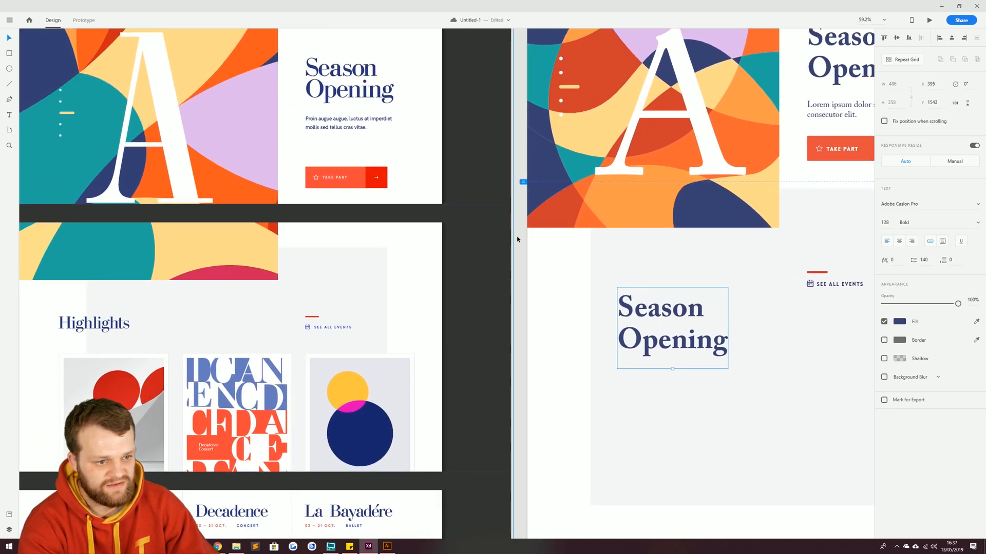
Set the copied heading's font size to 96 and its weight to Regular
double_click(671, 320)
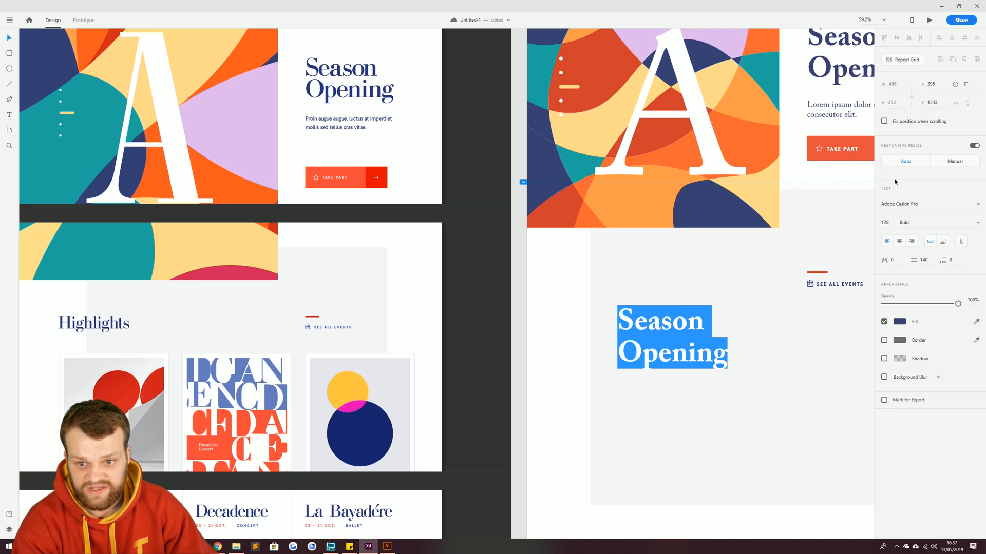
click(888, 223)
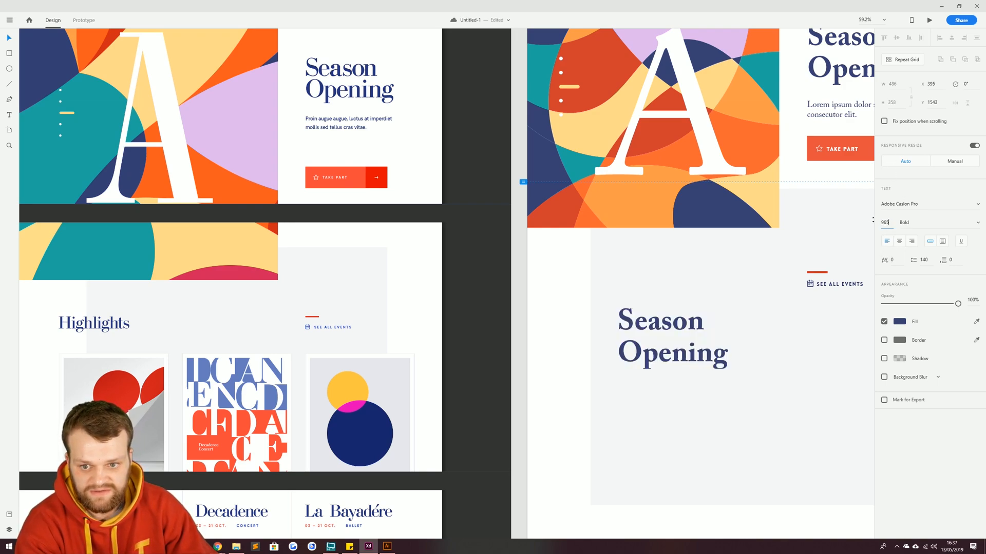
key(Return)
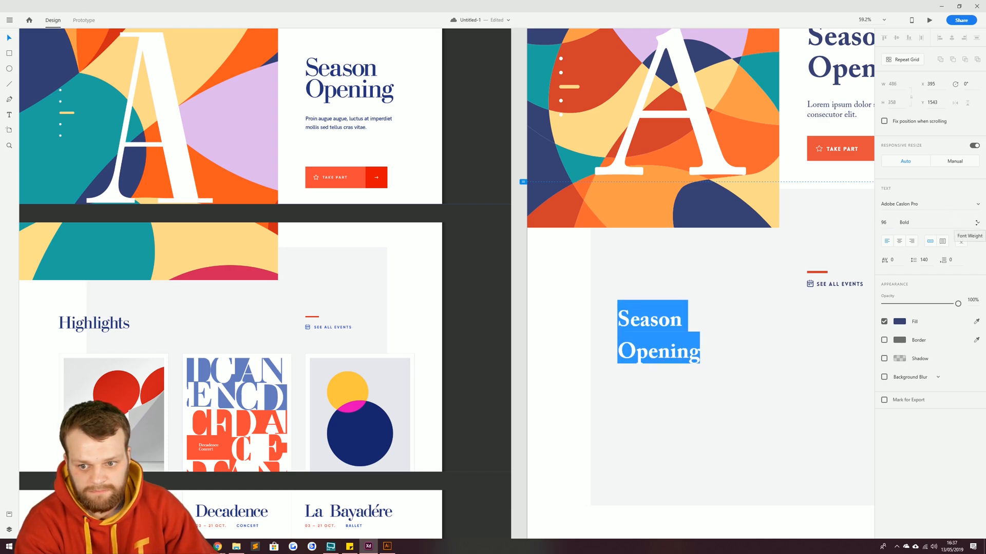
click(971, 224)
click(912, 236)
Replace the copied heading's two lines of text with the single word "Highlights"
click(644, 350)
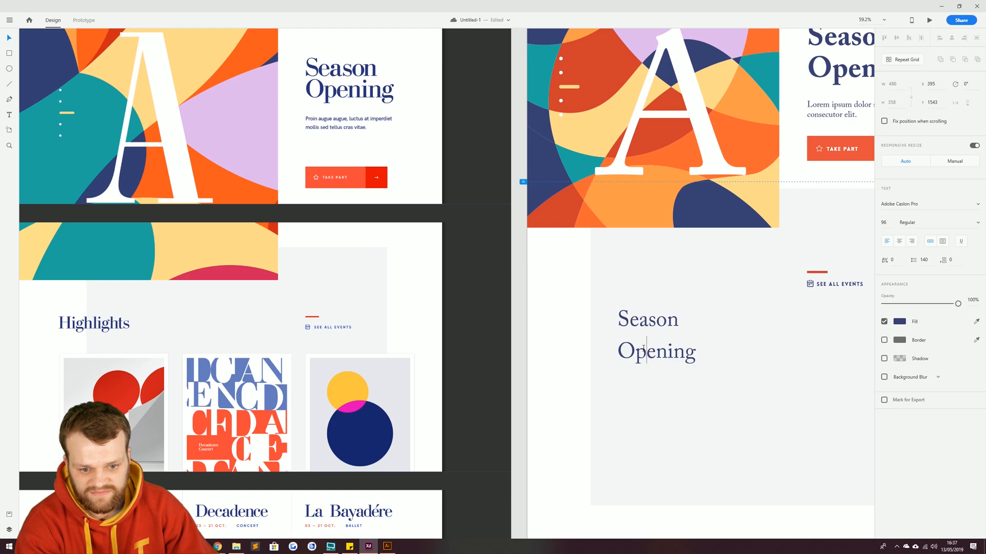
click(621, 342)
key(BackSpace)
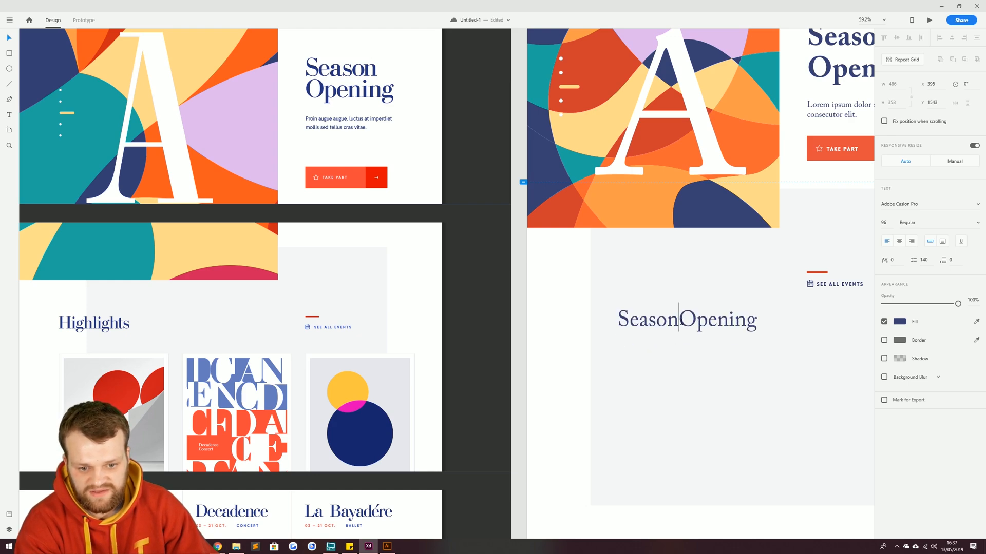
drag(680, 318, 757, 321)
key(BackSpace)
key(ctrl+a)
text(Higl)
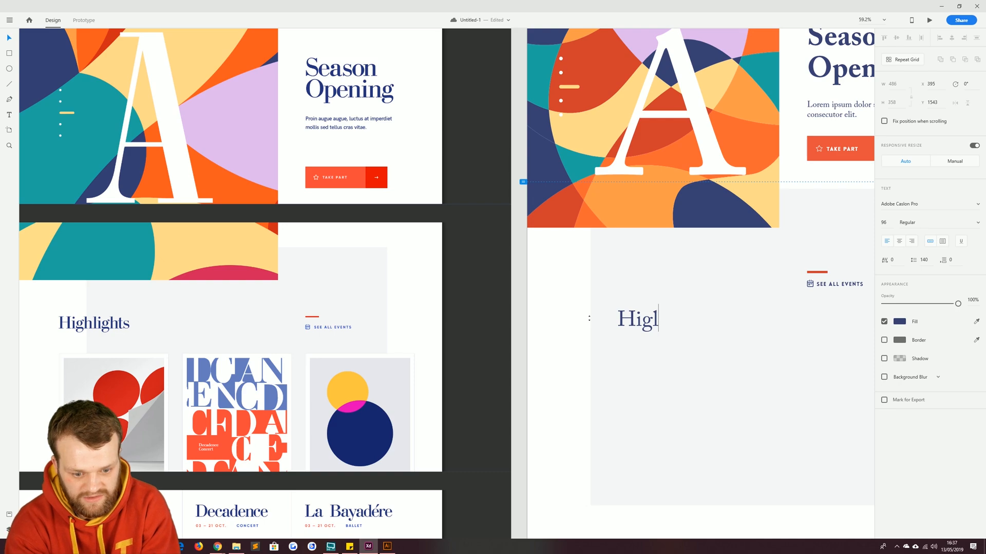
key(BackSpace)
text(hlights)
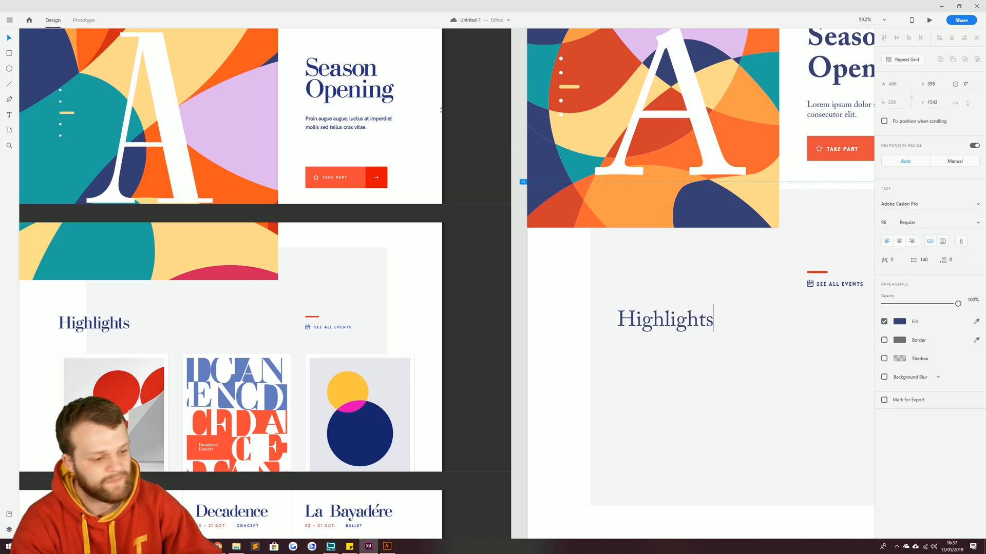
key(Escape)
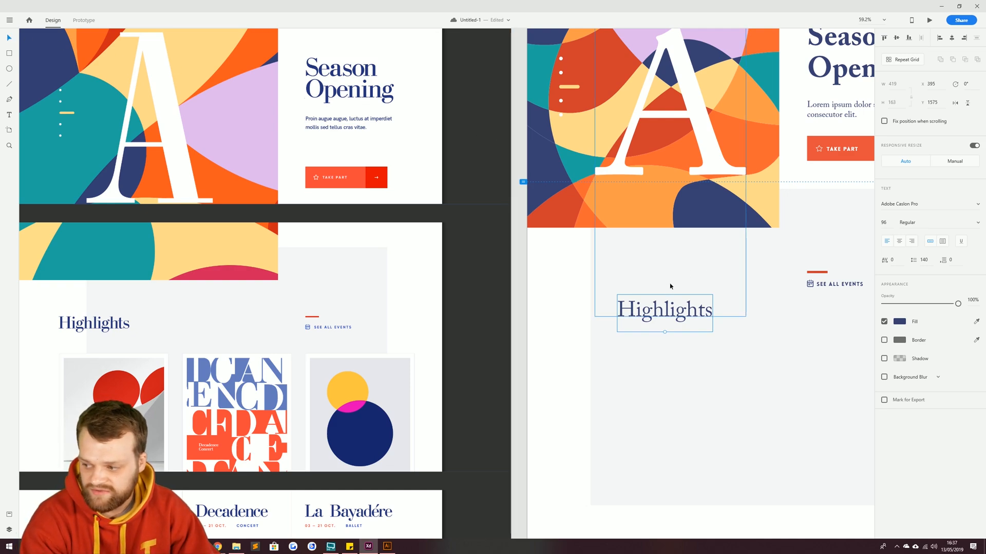
Move the Highlights heading level with the See All Events link and align it to the layout grid's first column at X 140
drag(651, 315, 602, 282)
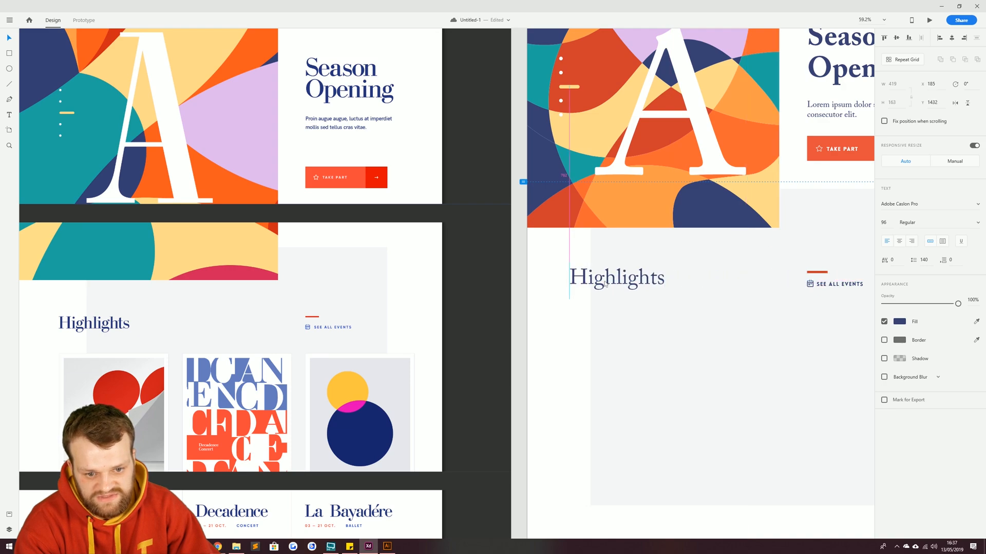
drag(519, 144, 473, 309)
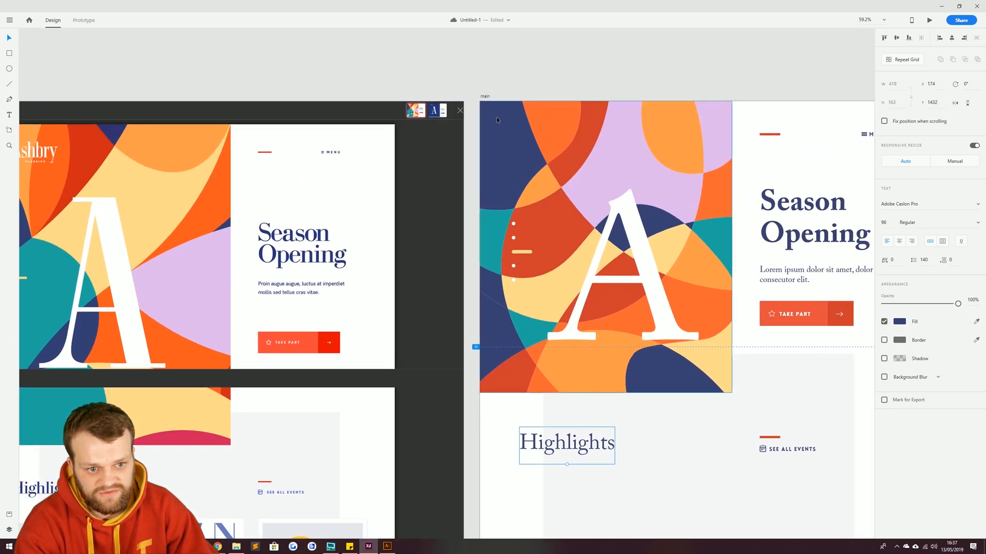
click(484, 97)
click(884, 268)
drag(535, 449, 528, 449)
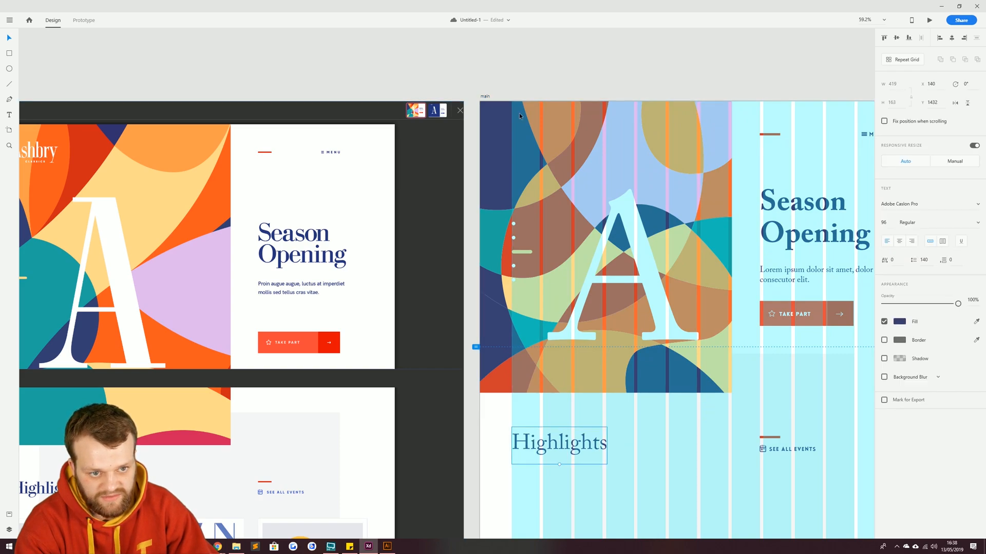
click(482, 97)
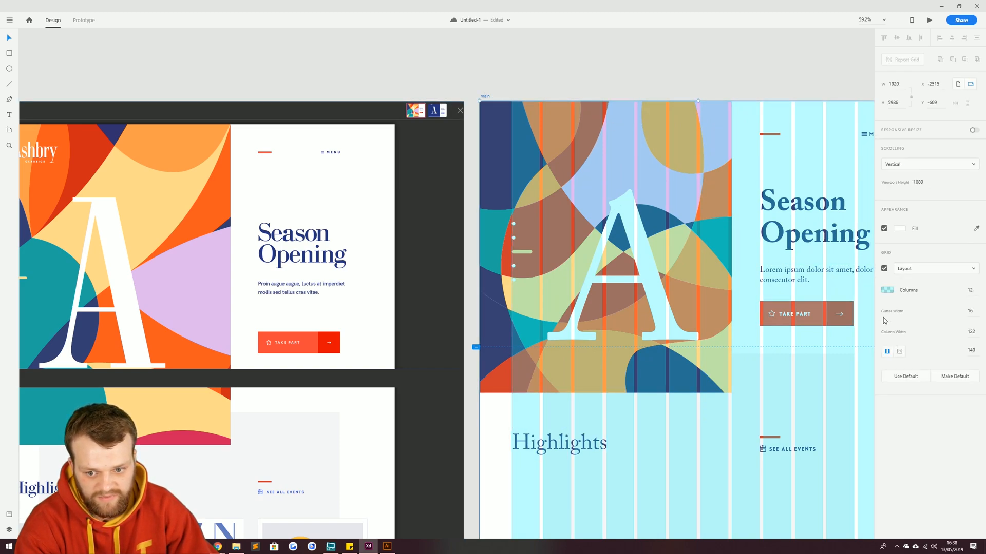
click(883, 268)
Change the Highlights heading on the main artboard to a bold font weight
scroll(381, 391, down, 3)
scroll(468, 421, down, 4)
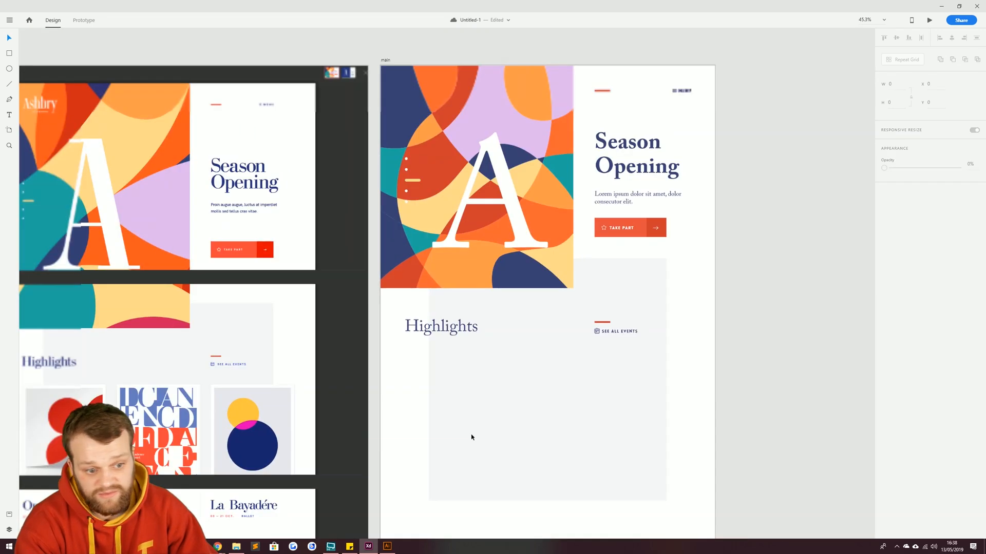
scroll(488, 329, down, 1)
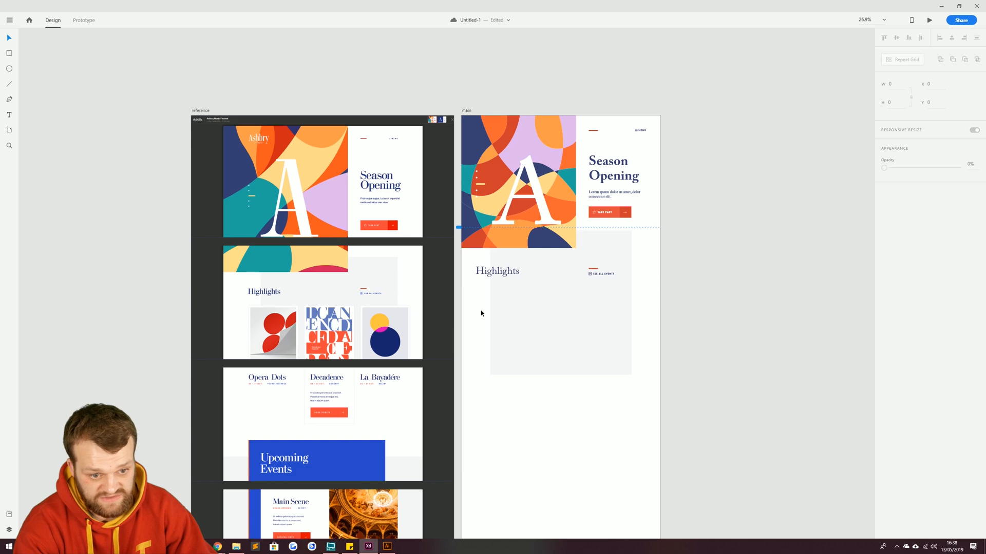
click(484, 271)
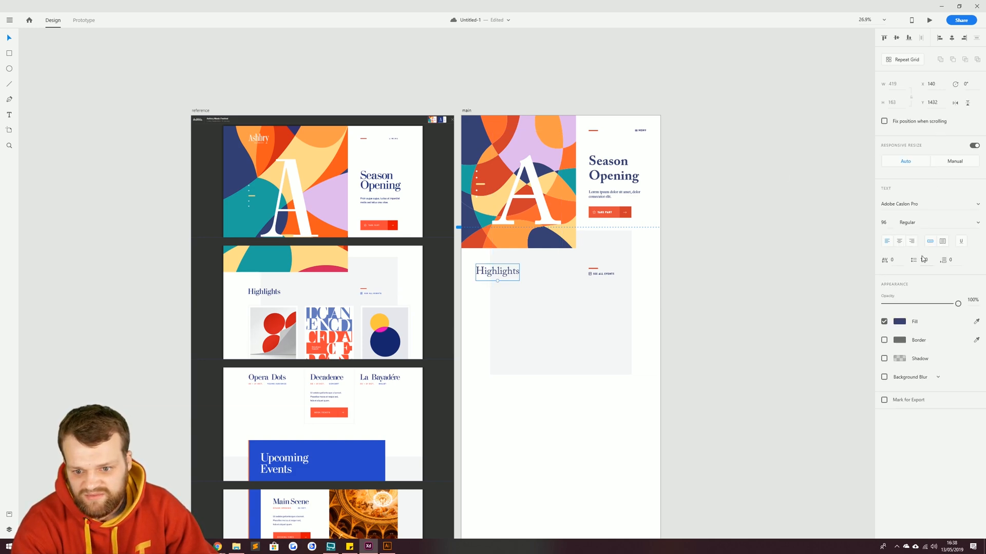
click(973, 224)
click(919, 296)
click(677, 404)
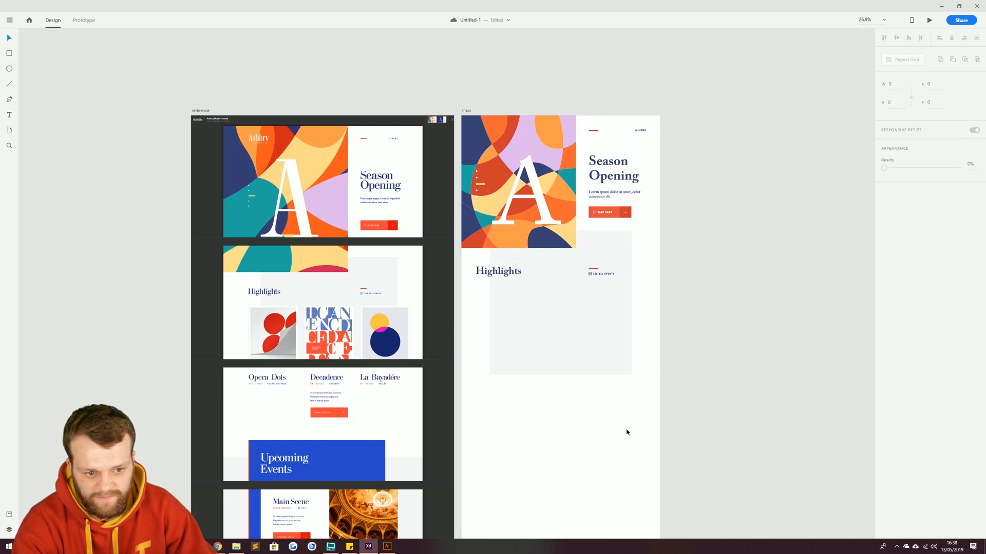
Extend the grey panel behind the Highlights heading downward to a height of about 2595
scroll(574, 422, up, 3)
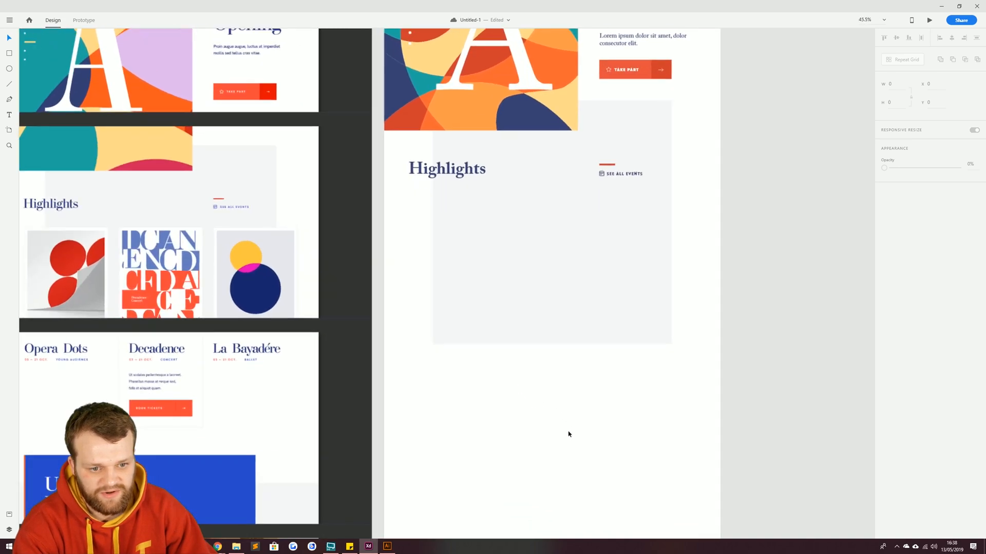
scroll(602, 323, down, 5)
click(621, 147)
drag(657, 179, 665, 390)
click(491, 262)
drag(515, 147, 526, 329)
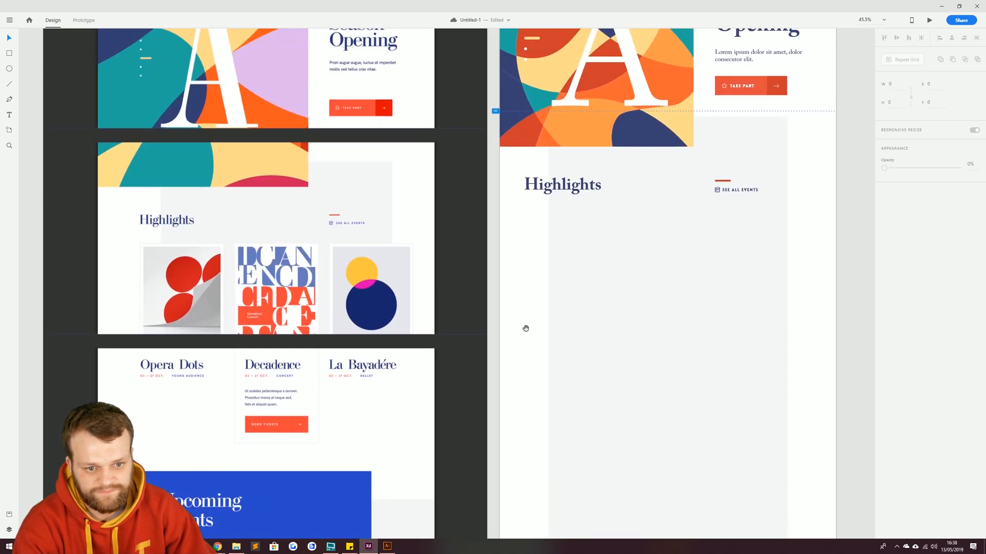
Widen the grey panel to 1502 so its right edge meets the last layout column, showing the grid only while aligning
click(645, 233)
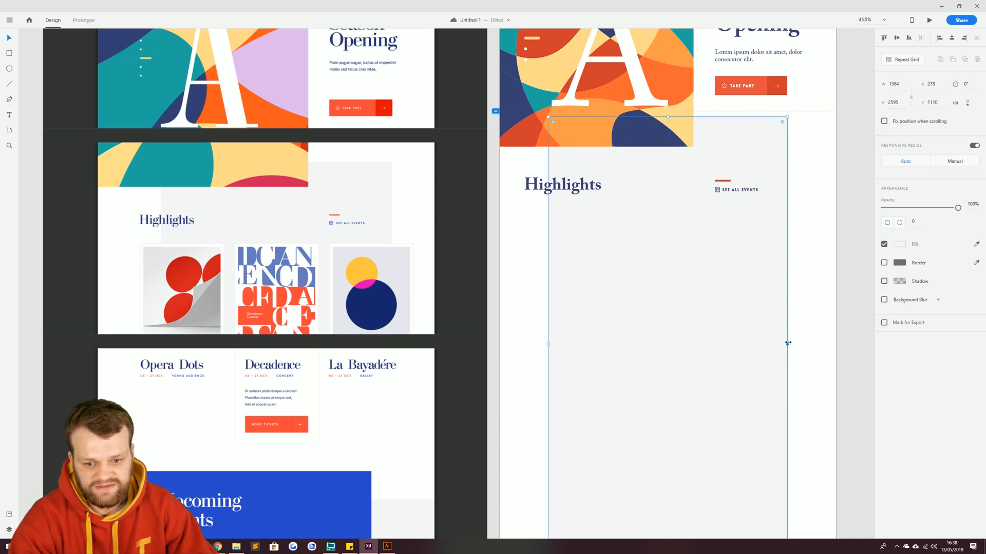
drag(789, 343, 809, 340)
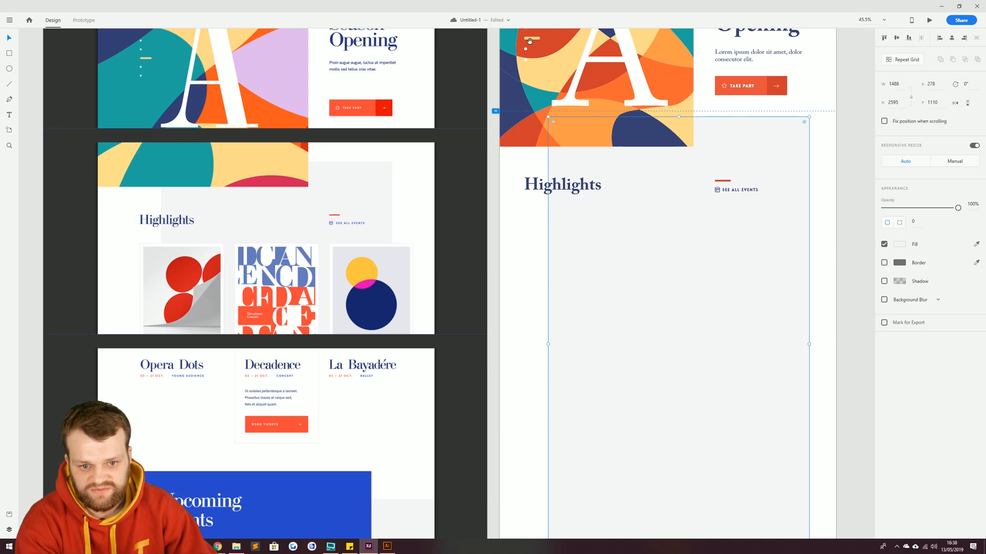
drag(526, 36, 503, 254)
click(481, 135)
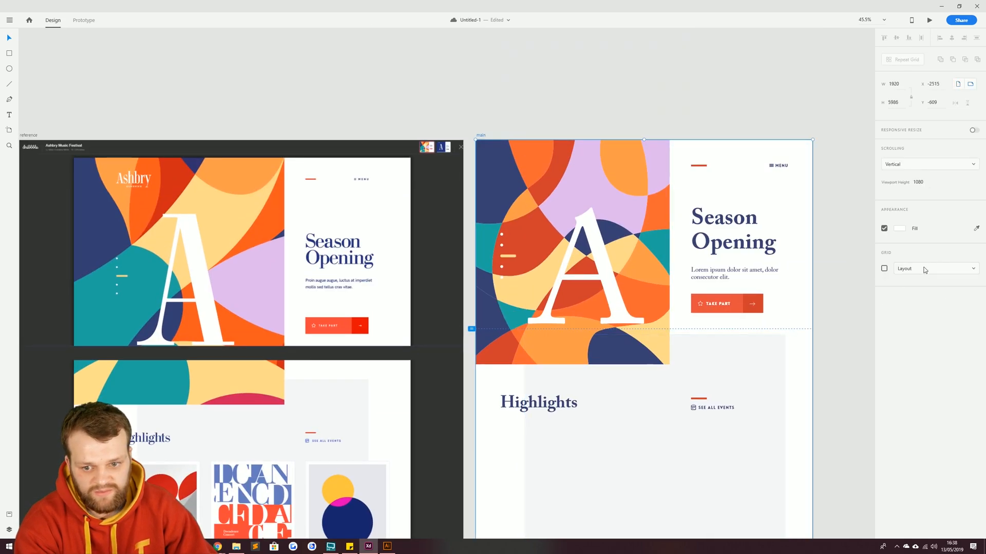
click(884, 265)
click(784, 400)
scroll(761, 488, down, 1)
scroll(761, 489, down, 5)
drag(753, 404, 756, 403)
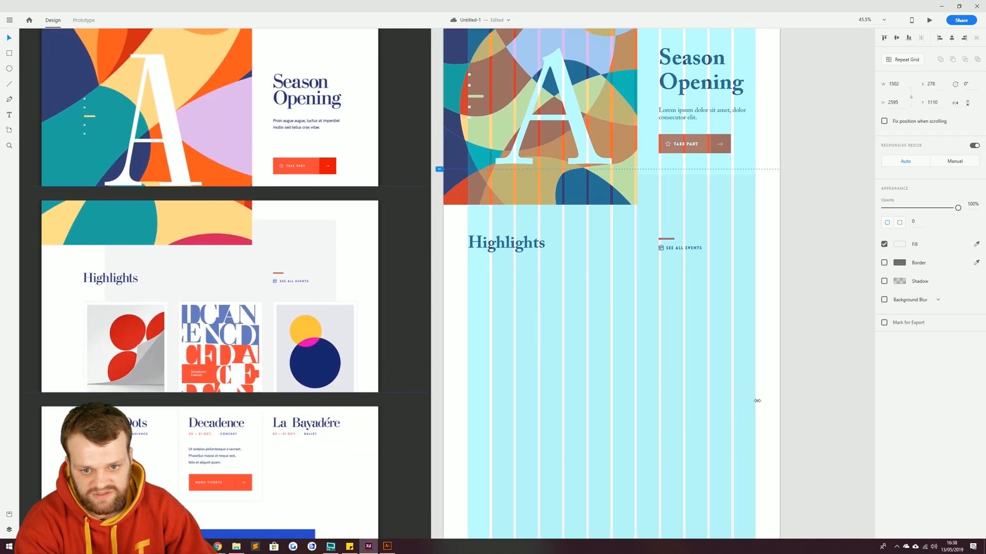
scroll(720, 172, up, 6)
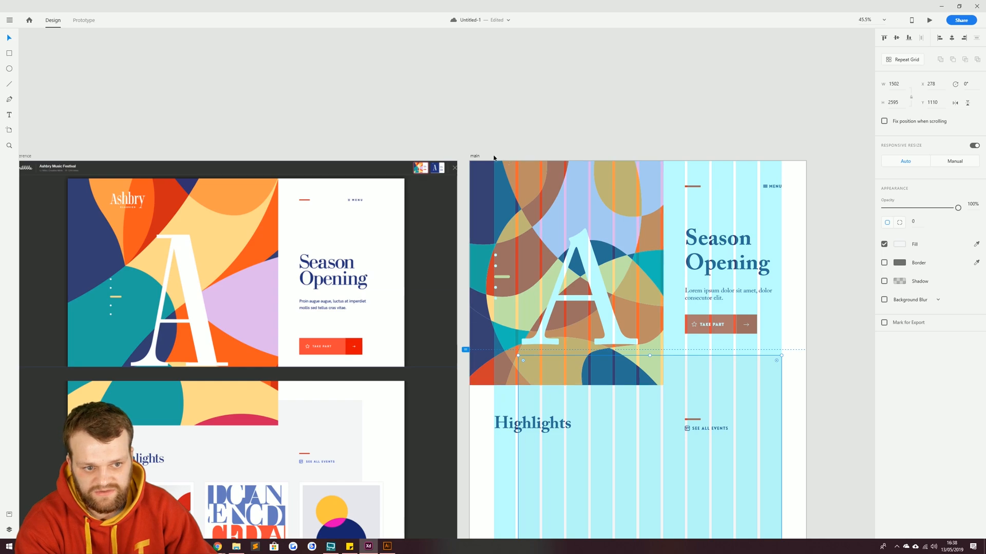
click(475, 156)
click(884, 269)
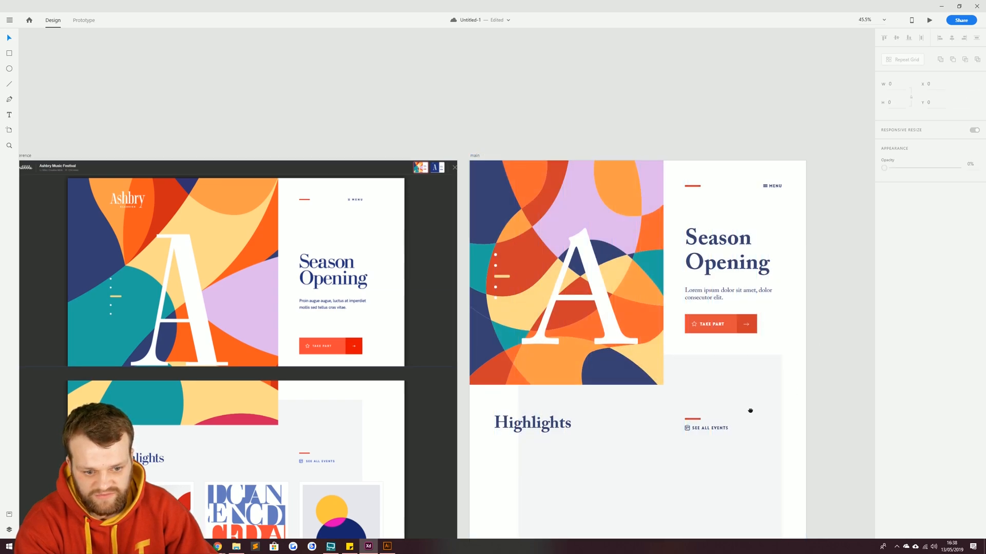
Compare the Highlights section with the reference's event cards and show the main artboard's layout grid
scroll(752, 422, down, 8)
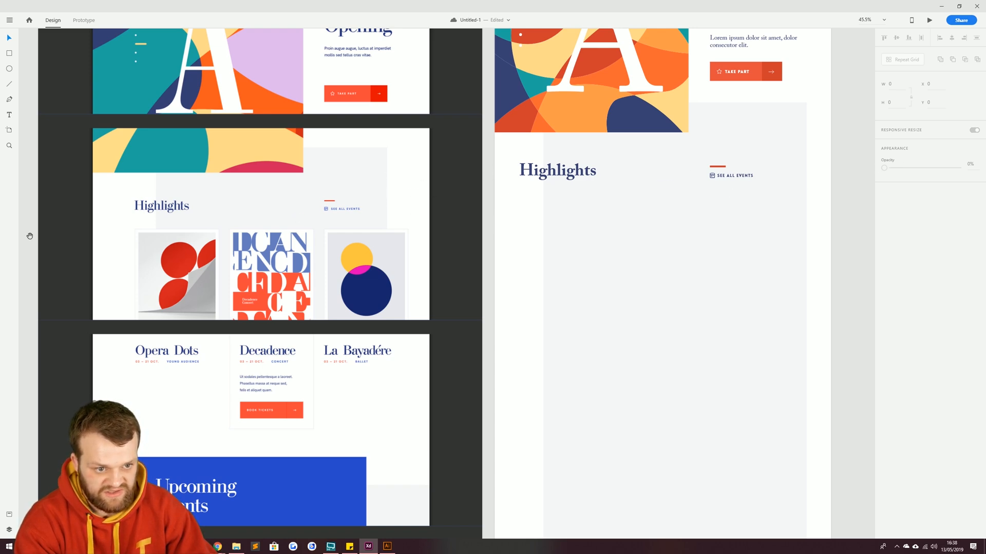
drag(714, 240, 667, 329)
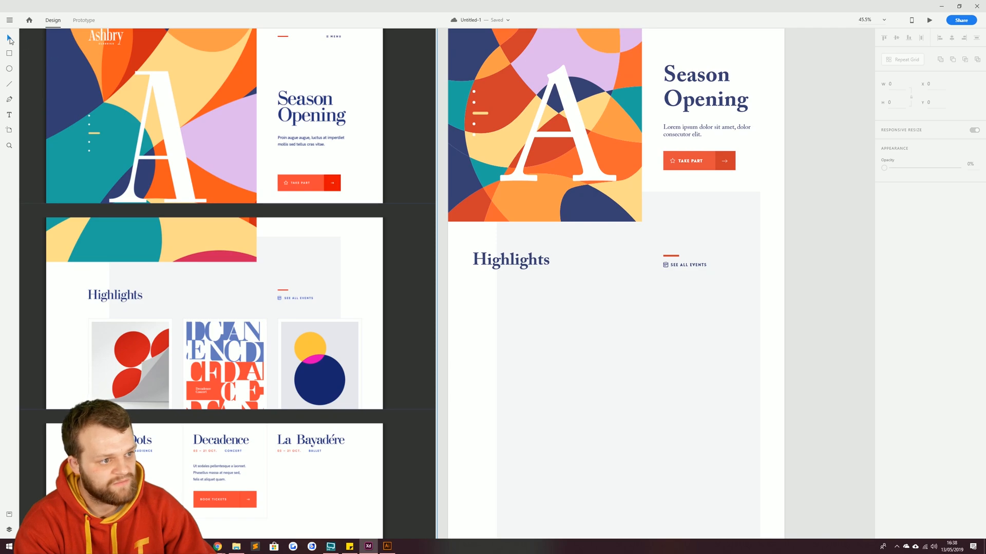
scroll(147, 232, down, 4)
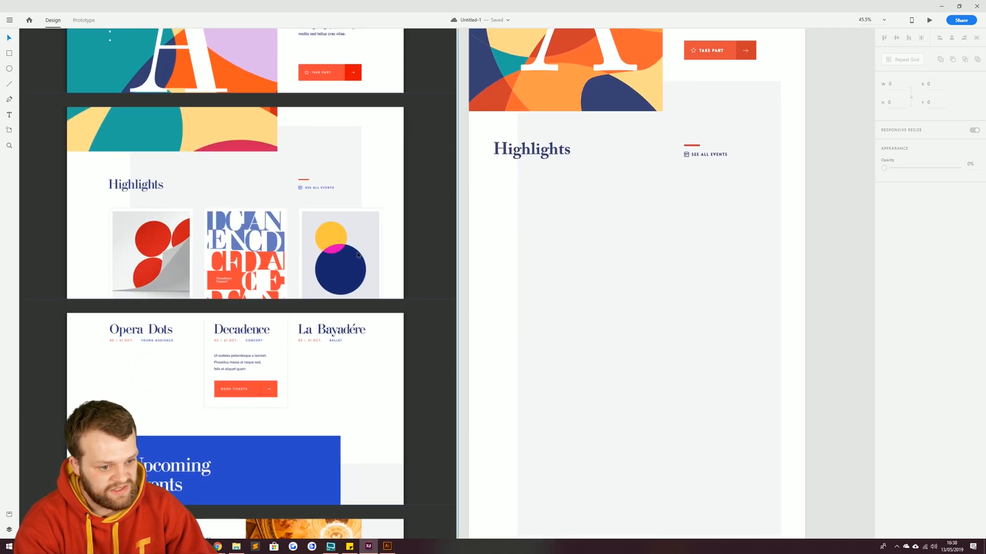
drag(547, 285, 525, 274)
scroll(485, 118, up, 9)
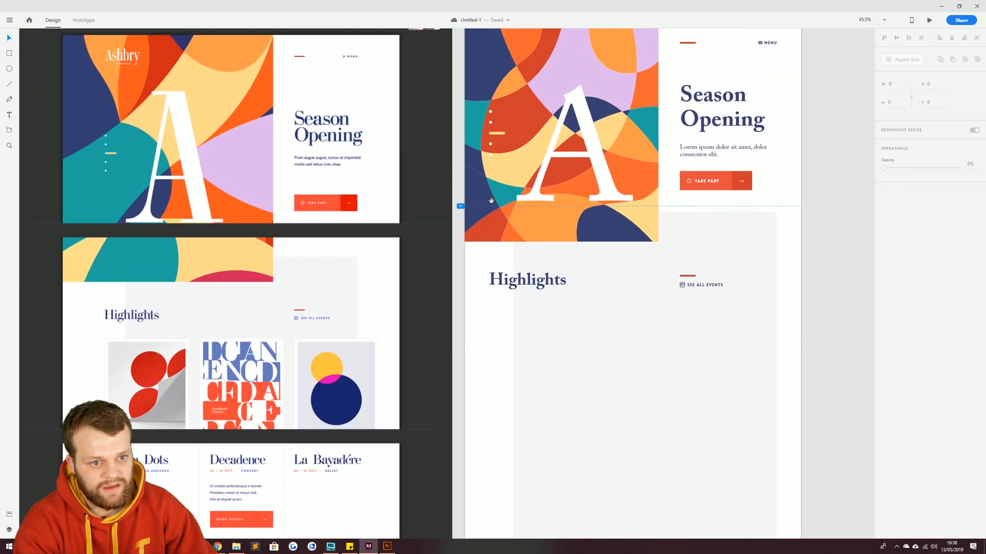
click(494, 128)
scroll(494, 128, down, 5)
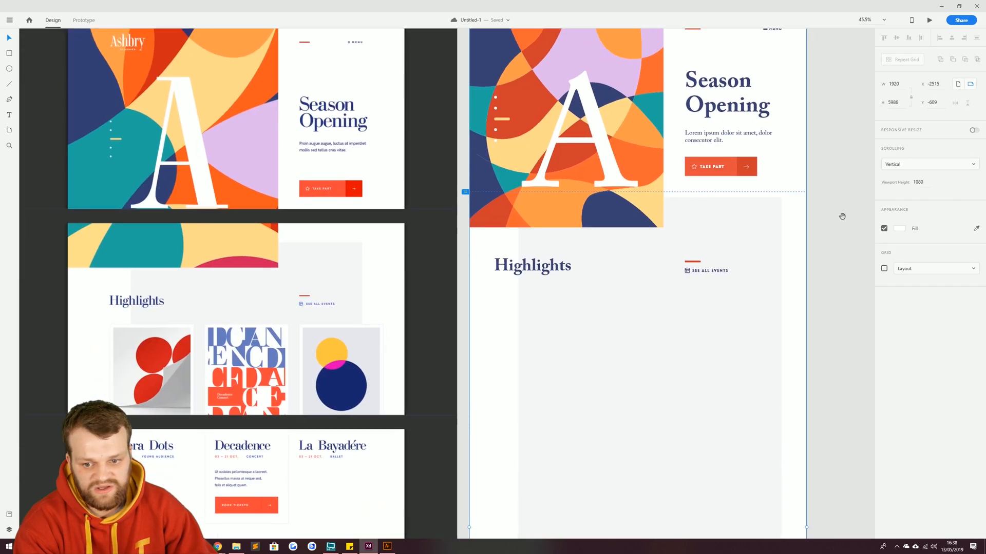
click(884, 268)
drag(663, 378, 615, 206)
click(788, 238)
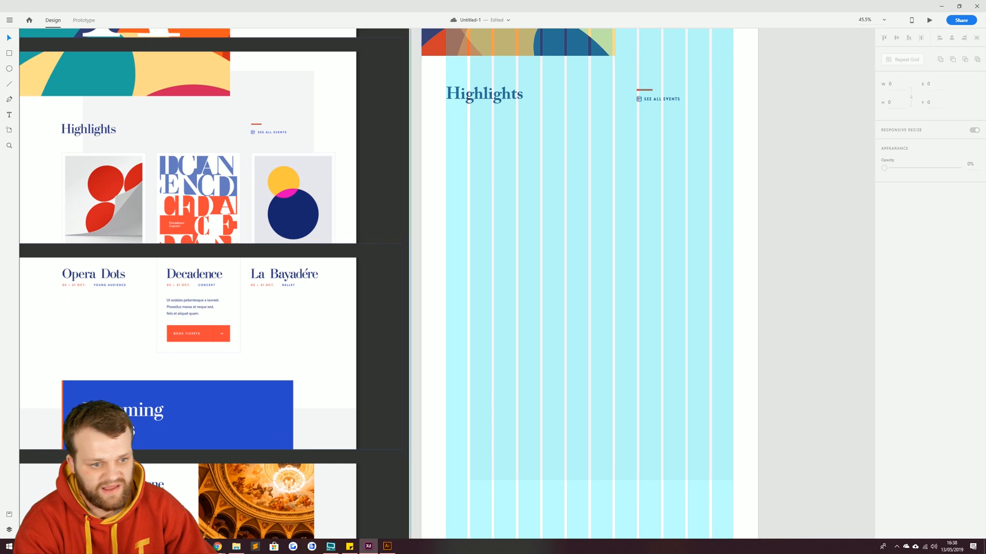
Draw a 536 by 536 square from the first layout column below the Highlights heading and place two copies beside it across the remaining columns
click(10, 54)
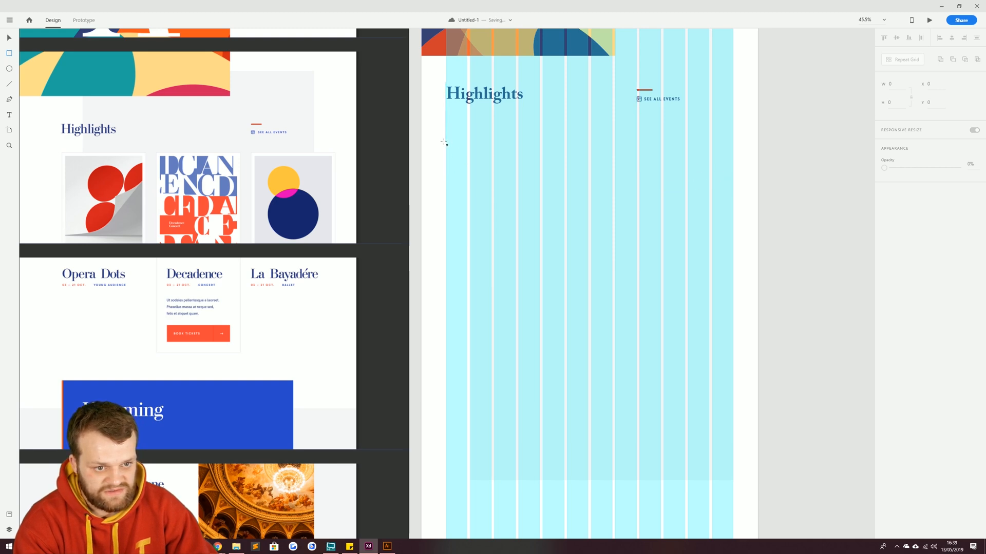
mouse_move(445, 140)
mouse_down()
mouse_move(521, 193)
mouse_move(513, 229)
mouse_move(540, 237)
mouse_up()
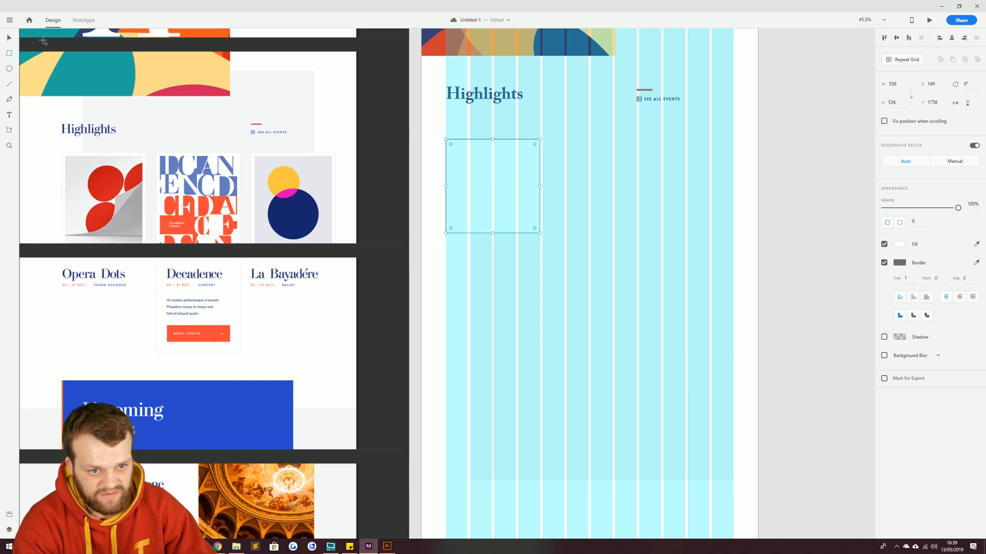
click(7, 38)
drag(479, 198, 675, 173)
drag(609, 149, 601, 259)
click(700, 252)
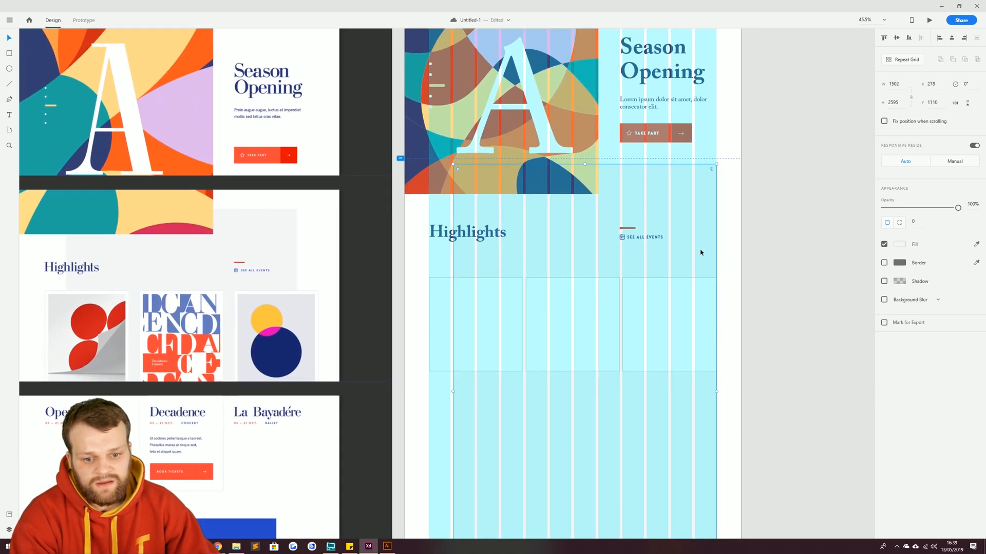
Resize the grey panel to 1396 wide from X 262, pulling its right edge in and its left edge out to the column lines
drag(706, 393, 698, 395)
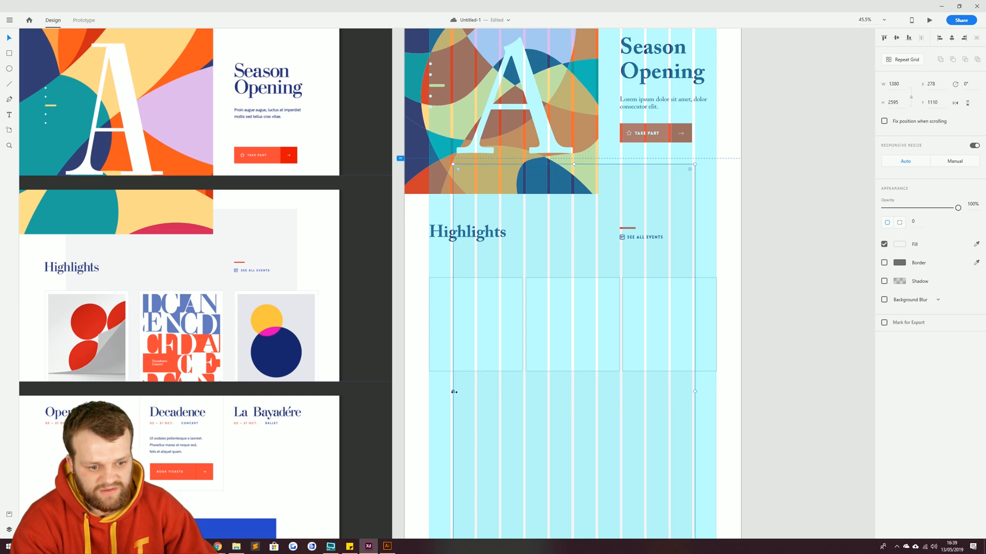
mouse_move(454, 392)
mouse_down()
mouse_move(438, 395)
mouse_move(449, 394)
mouse_up()
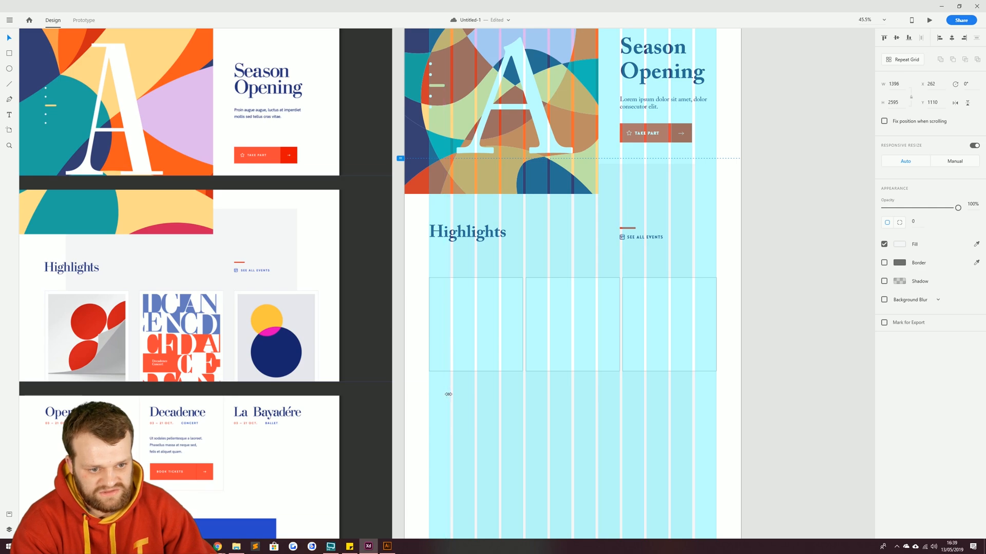
click(414, 311)
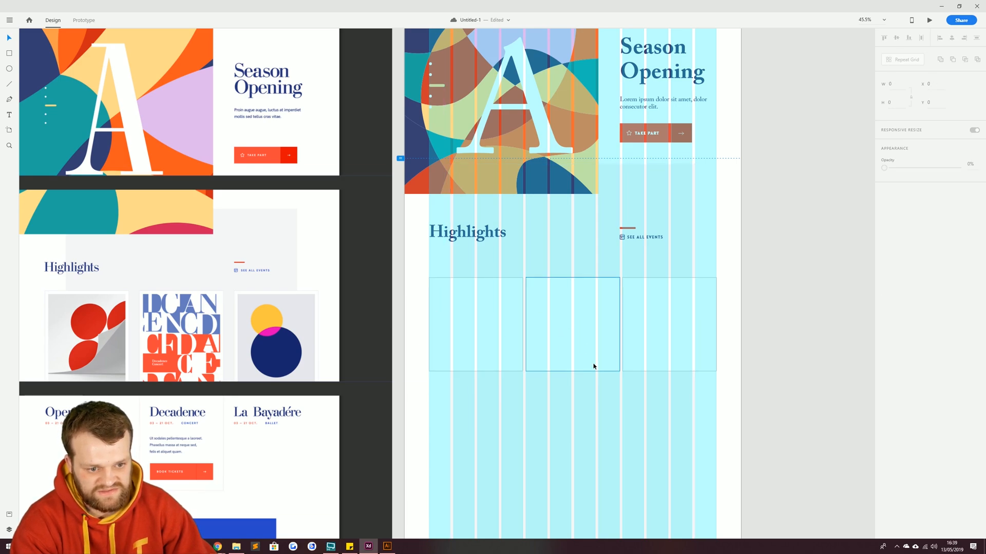
Hide the main artboard's layout grid and shift the grey panel right to X 282
scroll(632, 383, down, 5)
click(675, 318)
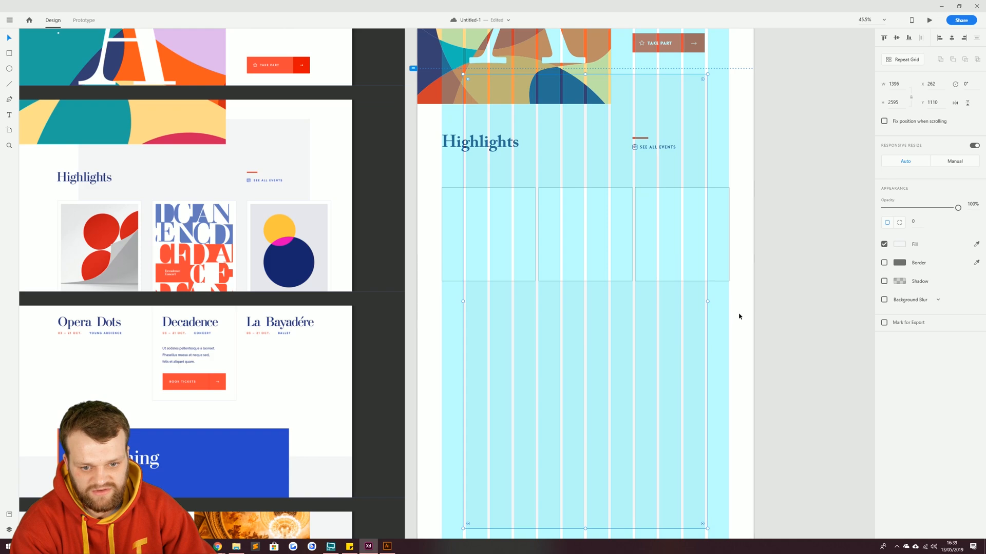
scroll(679, 343, up, 10)
click(434, 61)
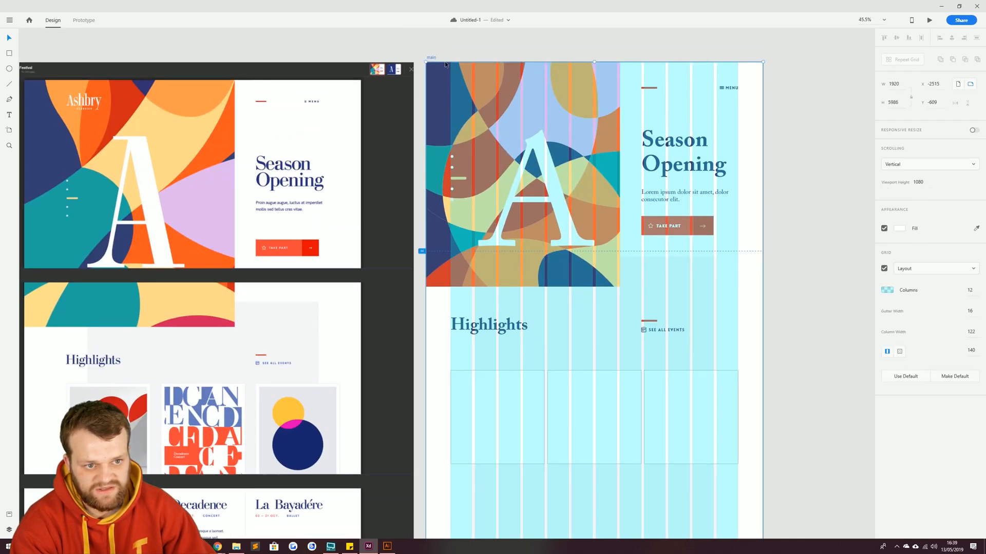
click(884, 269)
scroll(547, 400, down, 8)
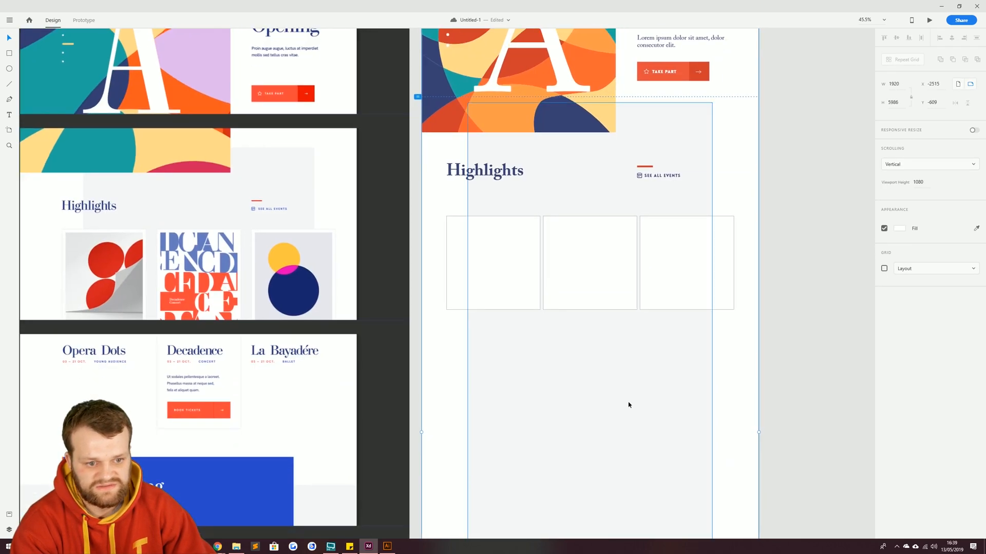
click(589, 409)
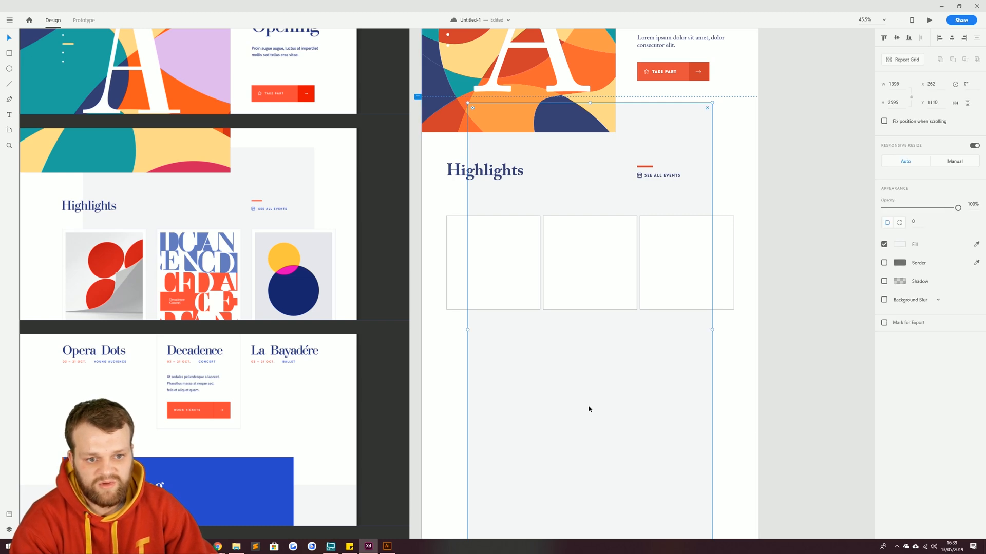
key(shift+Right)
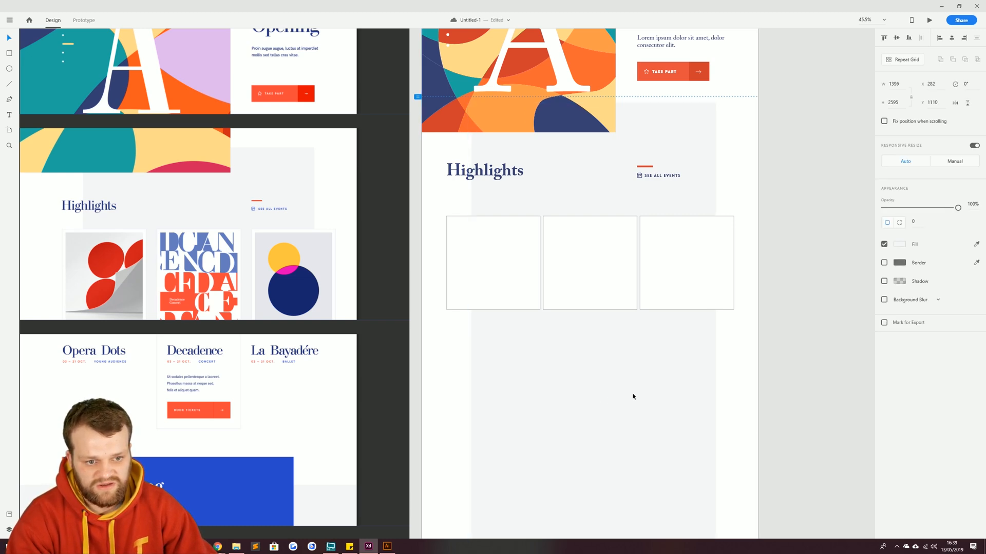
Align the grey panel's left edge with the start of the second layout column, showing the grid only while adjusting
scroll(710, 103, up, 8)
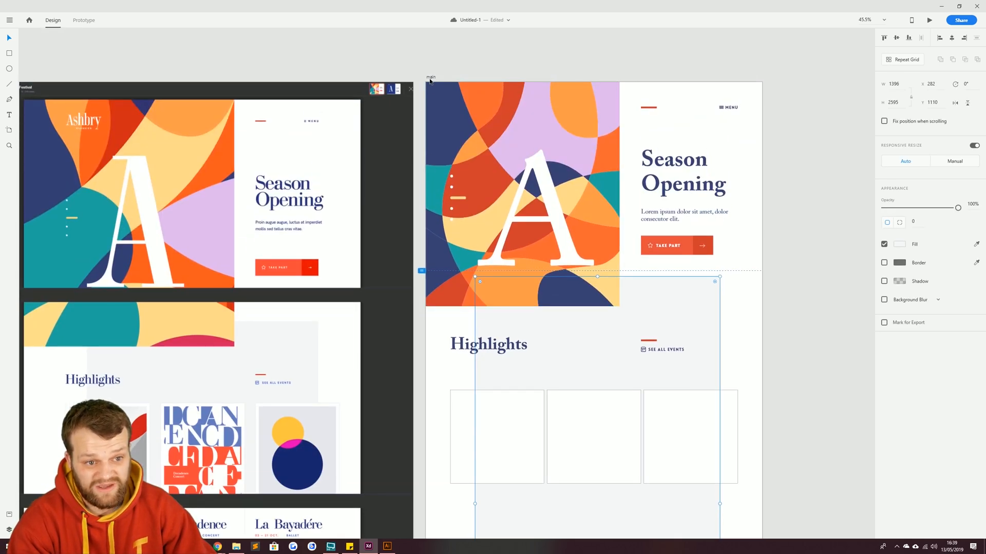
click(430, 78)
click(884, 269)
scroll(489, 409, down, 9)
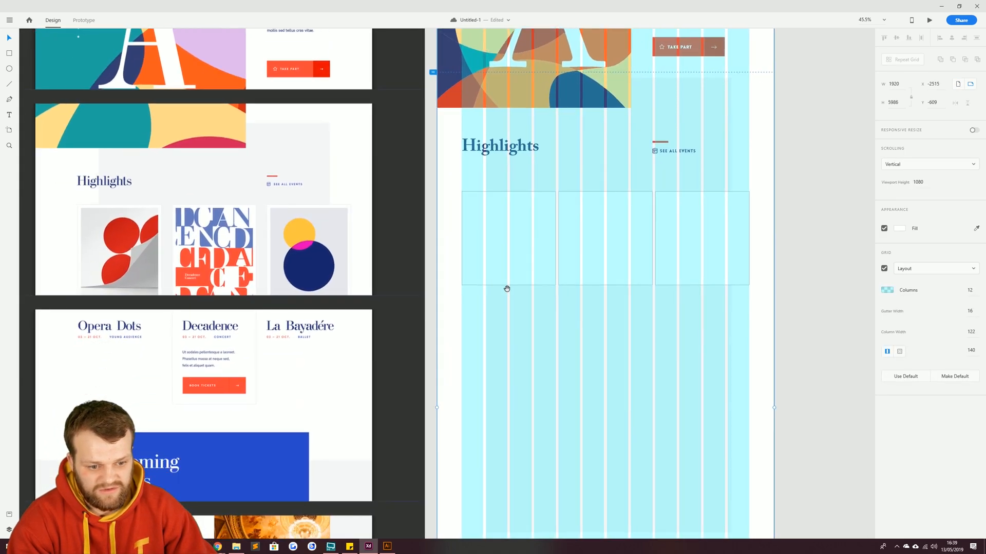
click(524, 381)
drag(486, 305, 485, 305)
click(800, 143)
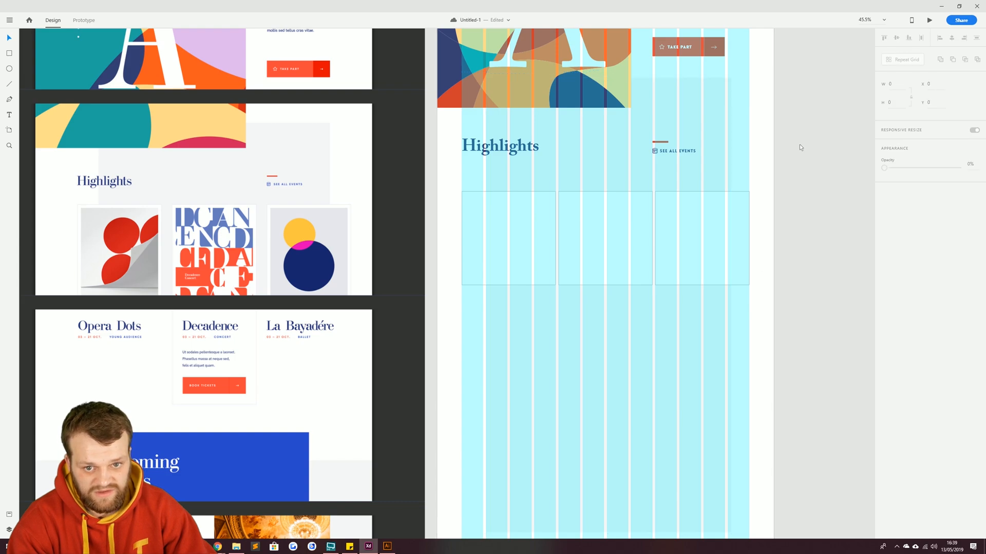
scroll(799, 154, up, 9)
click(798, 178)
click(884, 269)
click(833, 303)
Compare the Highlights section with the reference's event cards, examining their borders and inset images up close
drag(670, 424, 651, 343)
drag(590, 344, 620, 198)
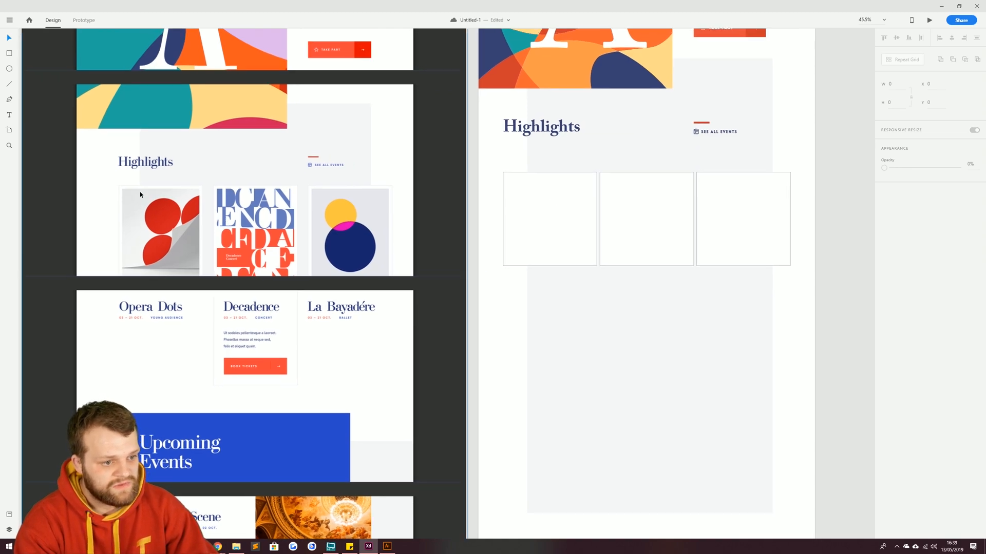
scroll(199, 232, up, 6)
drag(761, 98, 440, 337)
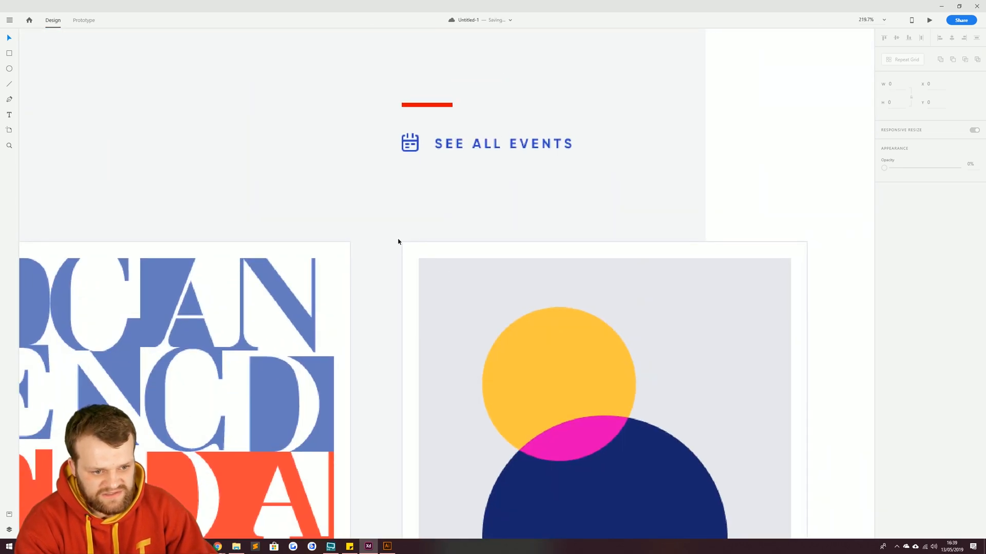
scroll(452, 375, down, 3)
drag(102, 370, 470, 207)
drag(384, 305, 366, 209)
drag(667, 190, 376, 335)
scroll(375, 334, down, 4)
scroll(378, 282, up, 4)
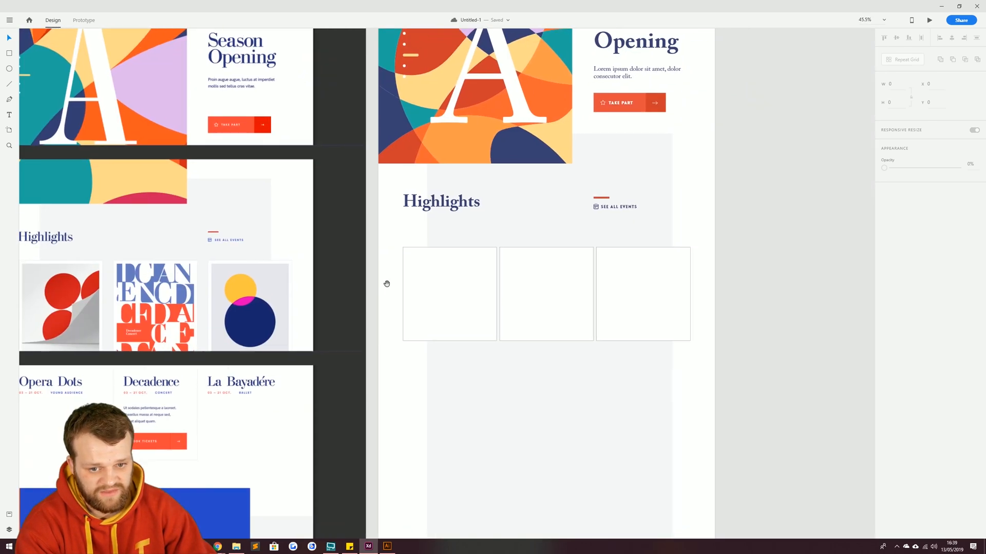
Sample a colour from the hero artwork for the first event card's border and desaturate it to grey
click(415, 271)
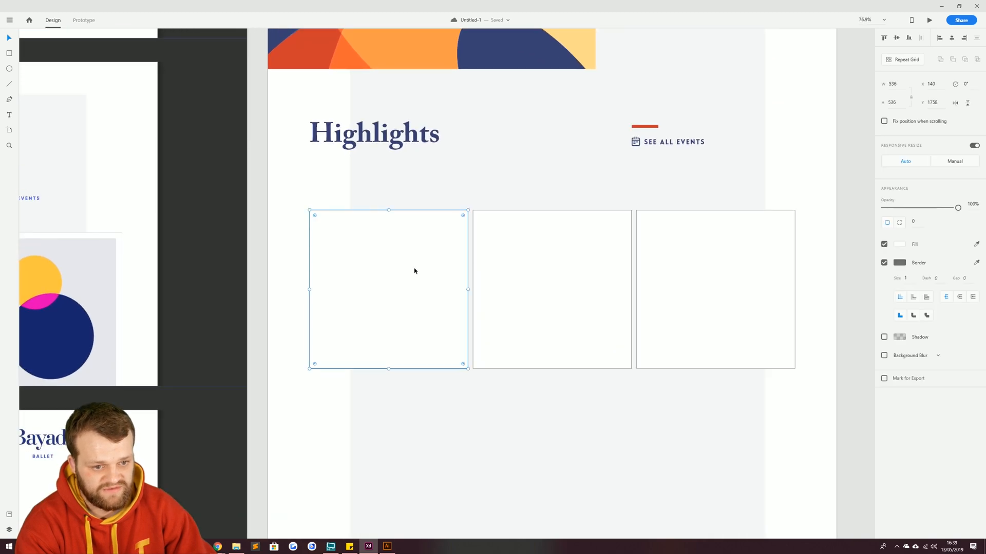
click(896, 264)
click(872, 292)
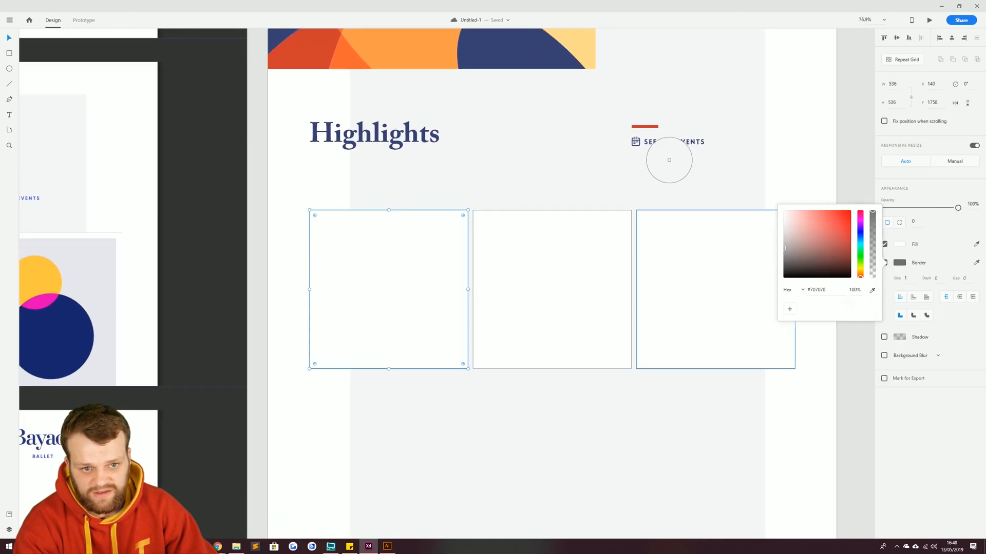
click(540, 53)
drag(819, 249, 773, 250)
click(349, 143)
drag(474, 208, 502, 284)
drag(471, 317, 415, 157)
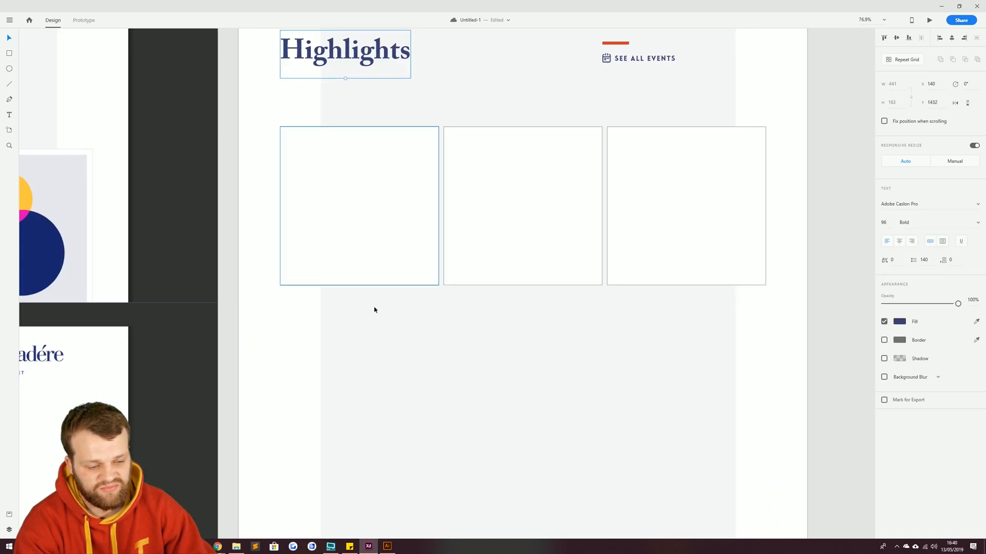
click(340, 205)
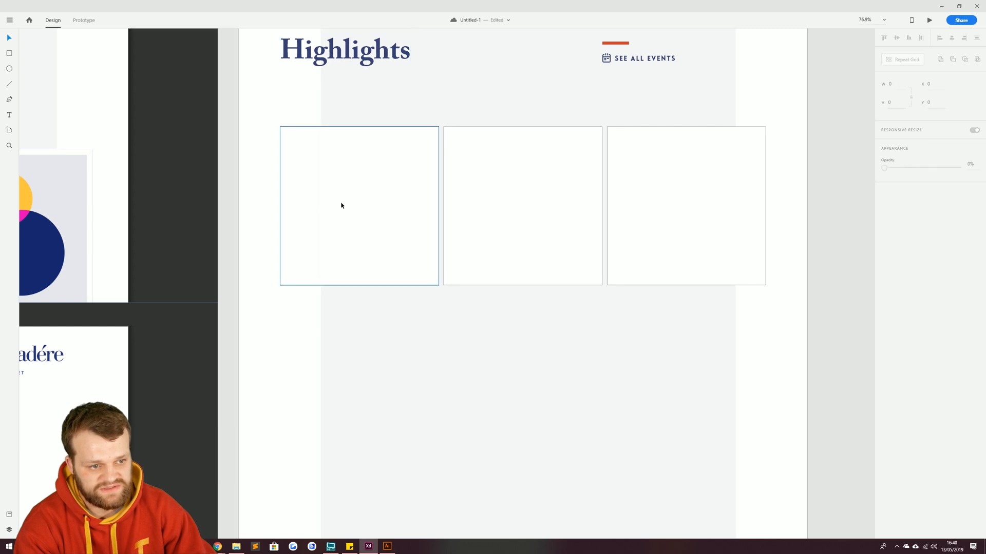
shift+click(504, 203)
shift+click(682, 192)
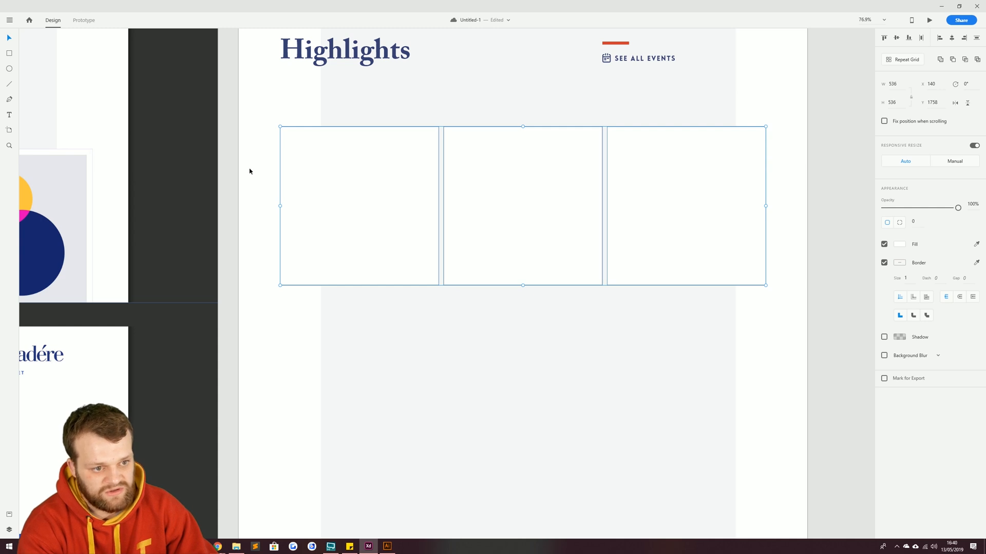
click(296, 154)
drag(280, 126, 333, 309)
key(ctrl+z)
click(250, 157)
drag(468, 204, 490, 258)
drag(730, 264, 750, 320)
key(ctrl+z)
key(ctrl+z)
key(ctrl+z)
Duplicate the three event cards in place and scale the first copy to 474 by 474, centred inside its card
click(264, 191)
click(345, 196)
shift+click(501, 194)
shift+click(657, 196)
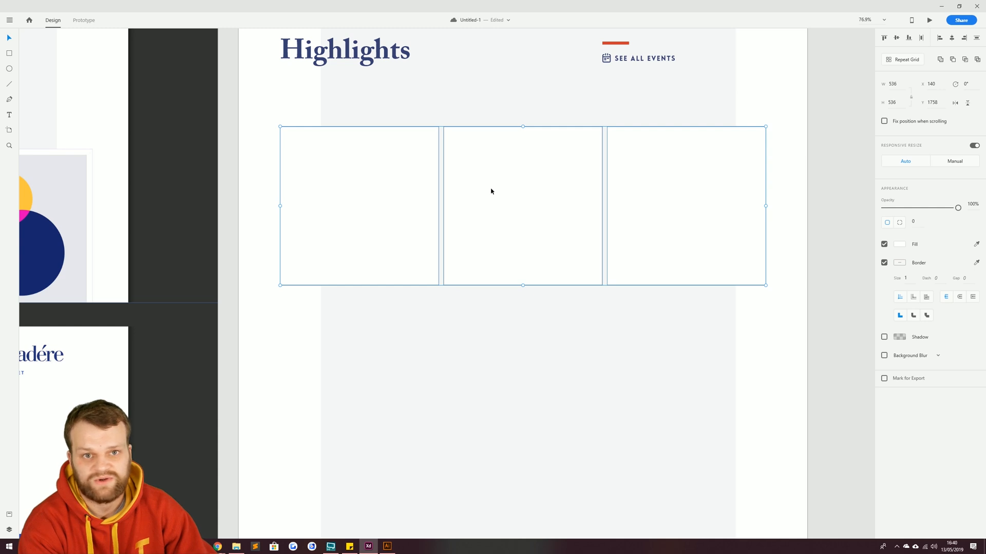
click(257, 146)
click(304, 167)
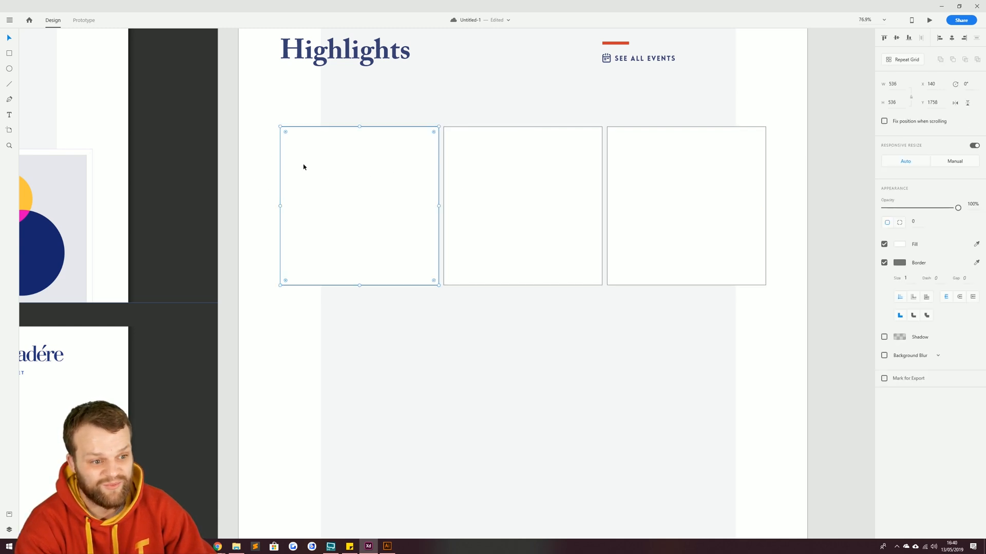
drag(279, 125, 287, 136)
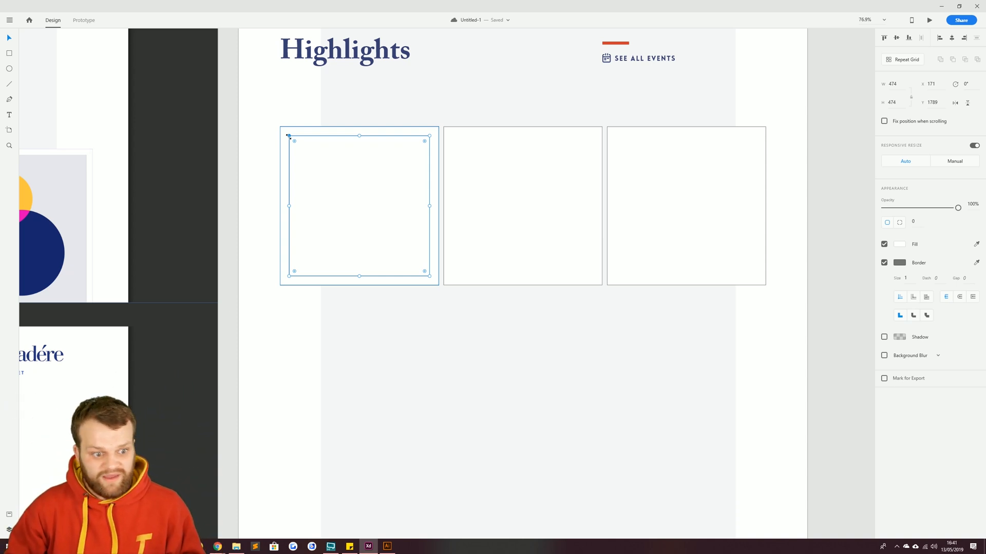
Set the second card's duplicate to 474 by 474 and centre it inside the second card
click(508, 200)
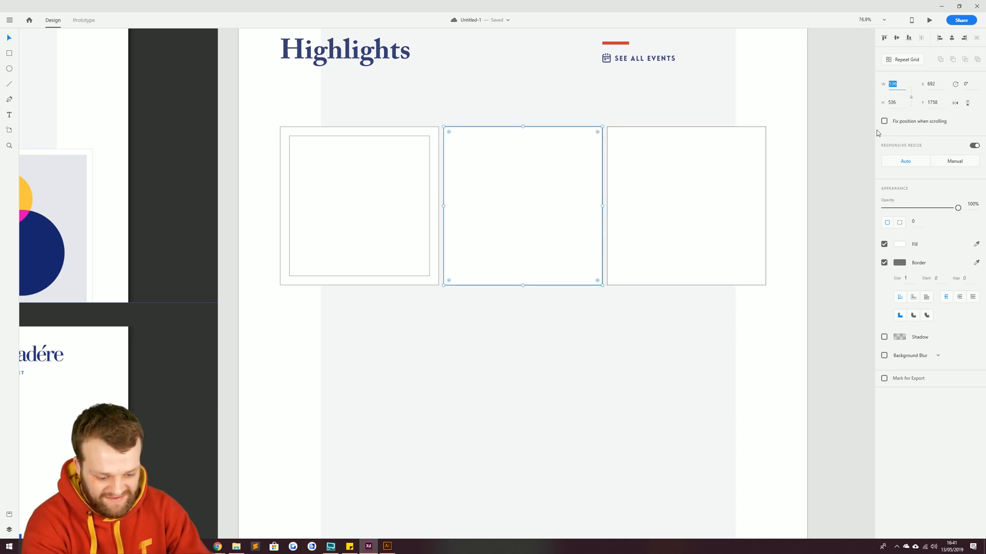
key(Tab)
text(464)
key(BackSpace)
key(BackSpace)
key(BackSpace)
drag(901, 84, 872, 88)
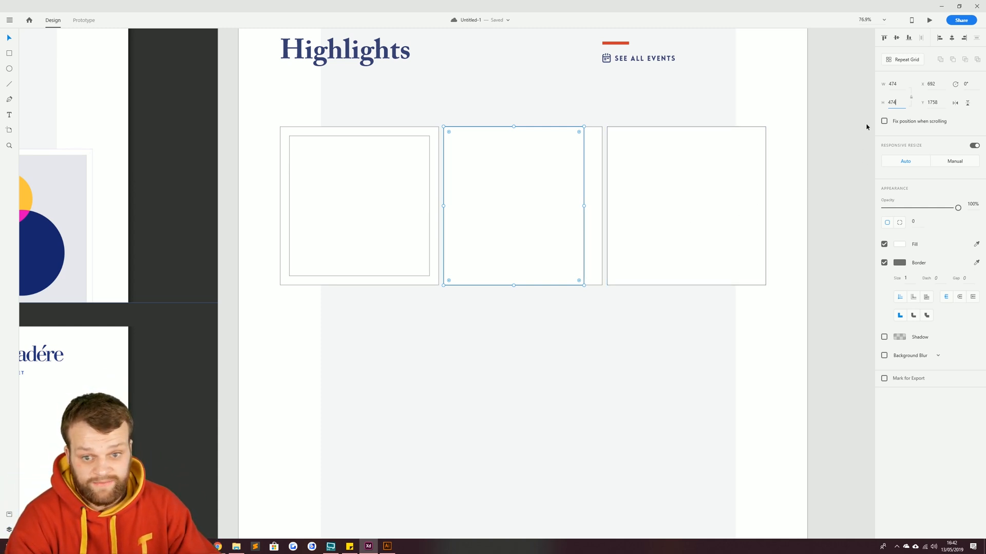
click(776, 106)
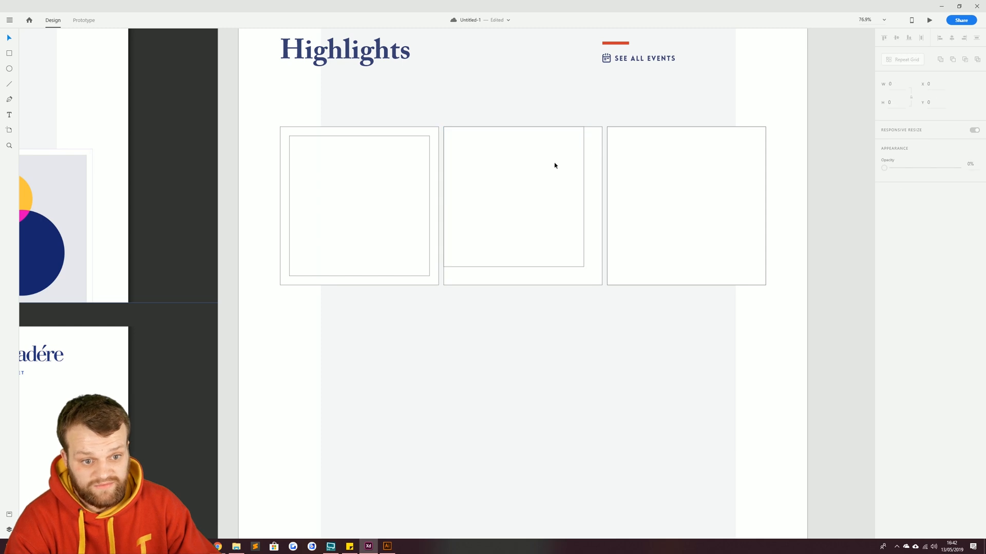
drag(542, 169, 550, 178)
Set the third card's duplicate to 474 by 474 and centre it inside the third card
click(658, 179)
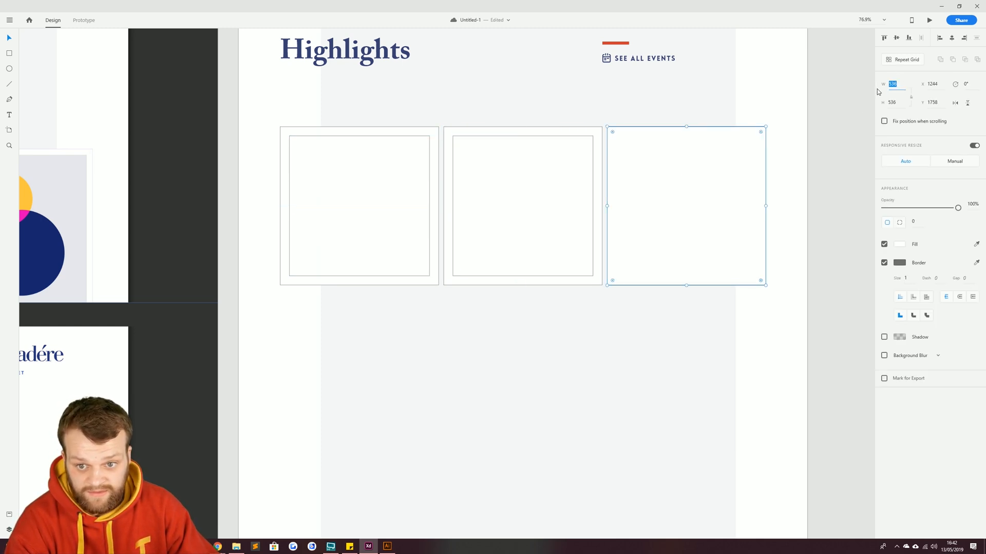
drag(897, 102, 880, 106)
text(474)
key(Return)
drag(676, 189, 685, 199)
click(814, 185)
Remove the borders from the three inner squares of the event cards
click(750, 196)
click(884, 263)
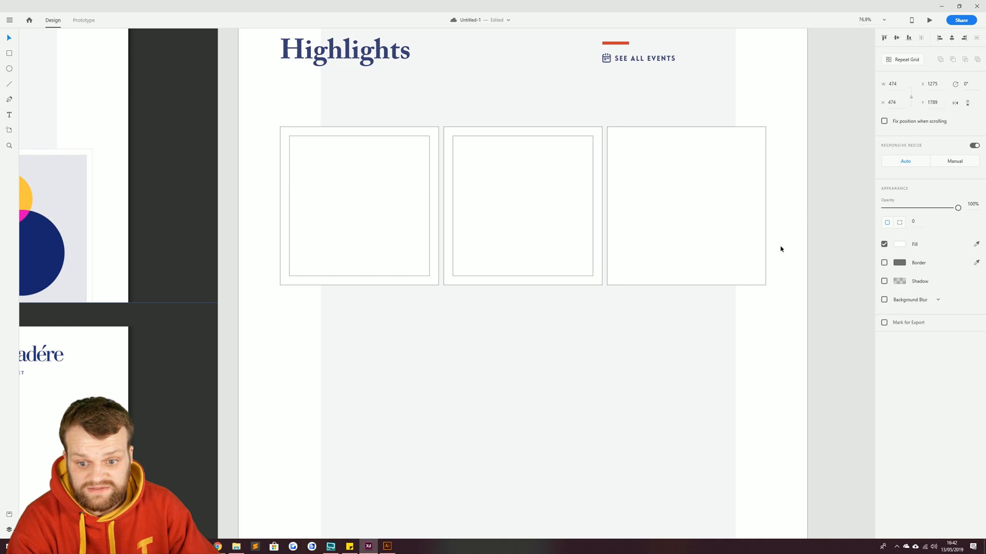
click(550, 226)
click(883, 262)
click(380, 243)
click(884, 263)
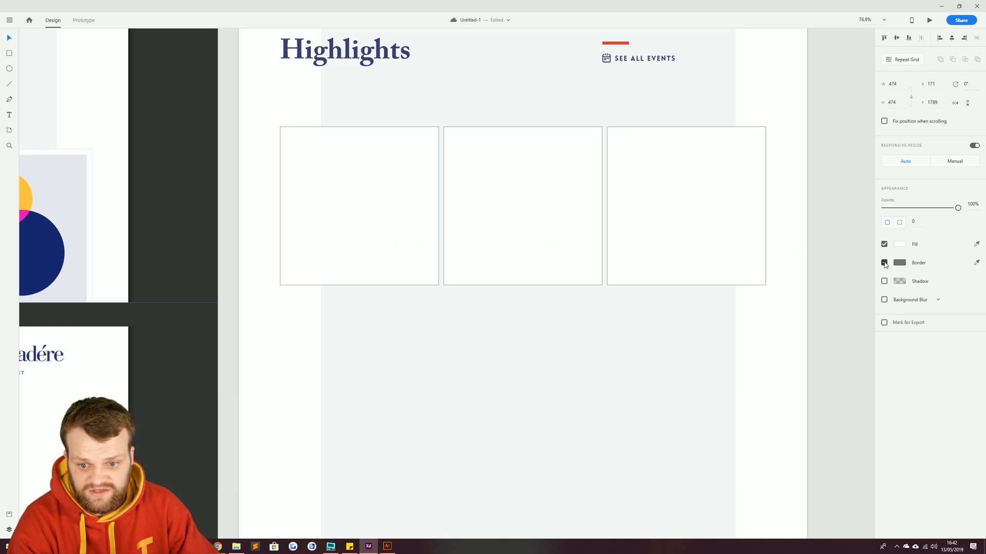
Fill the first inner square with clothes-wall.jpeg and the second with frog.jpeg from the Useful Stock Creative Commons folder in File Explorer
click(691, 231)
shift+click(349, 217)
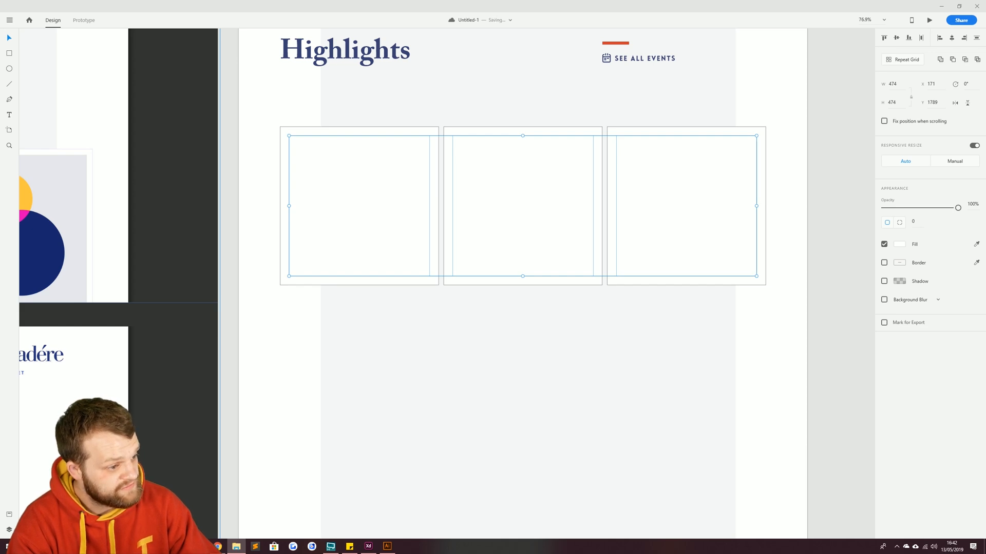
drag(0, 304, 855, 93)
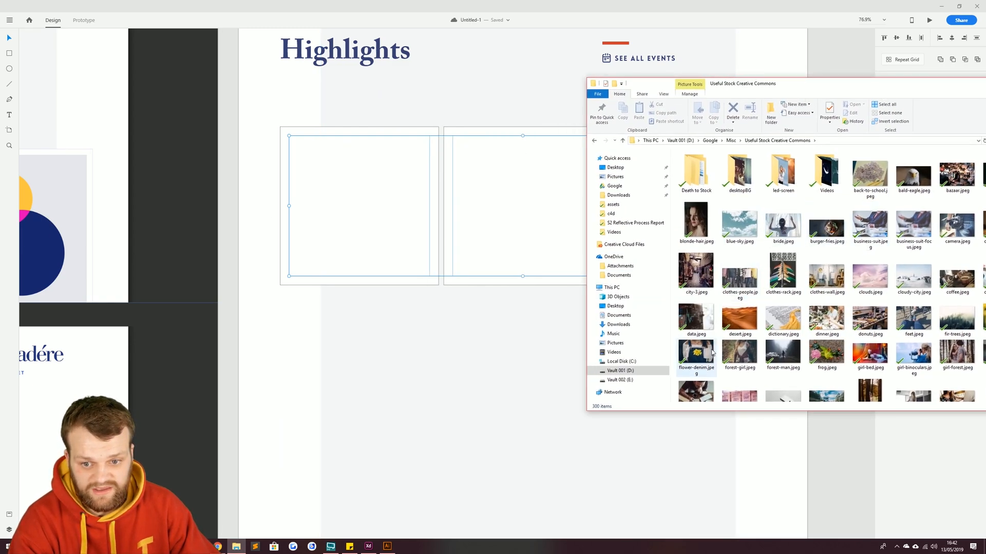
drag(827, 278, 402, 230)
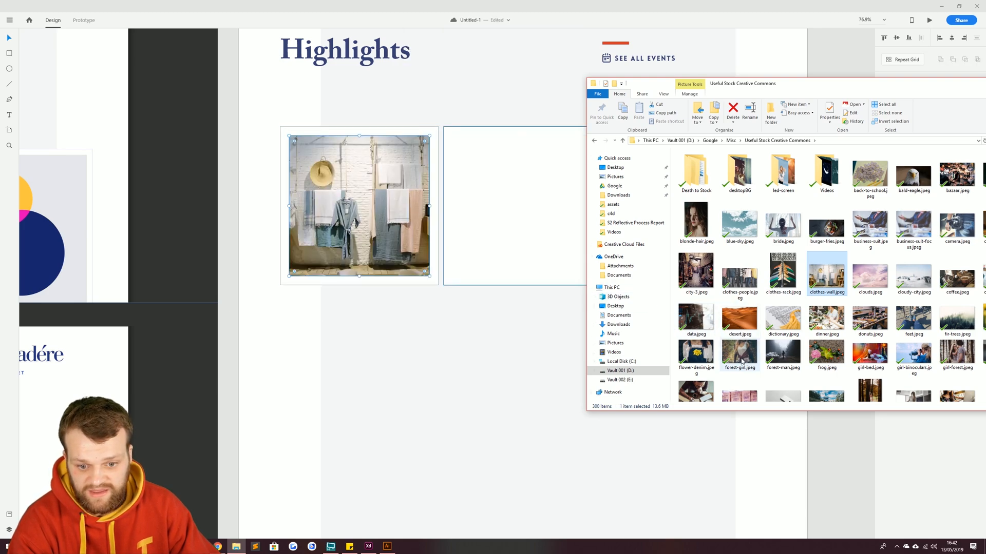
scroll(845, 327, down, 3)
drag(826, 221, 565, 206)
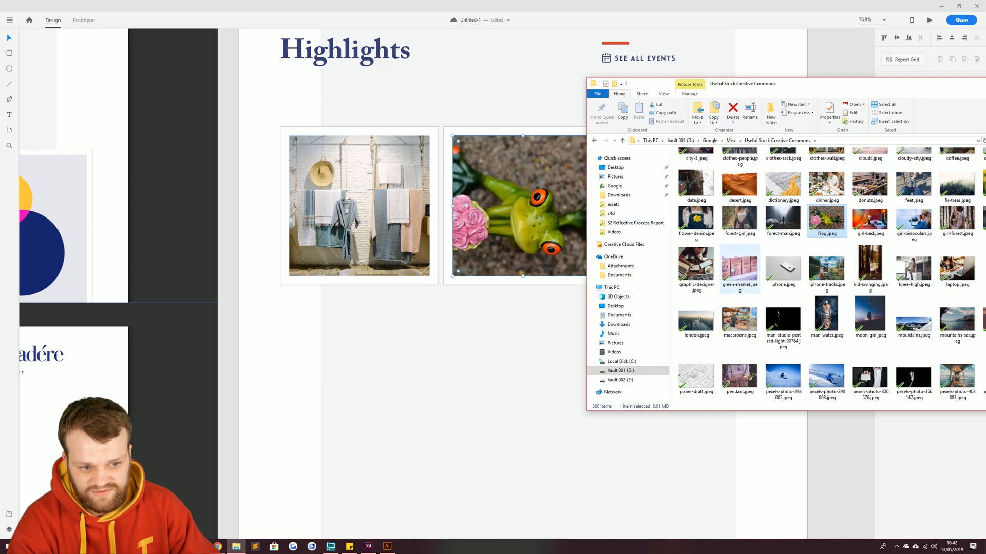
Fill the third card's inner square with pexels-photo-852860.jpeg from the stock folder and return to the design
scroll(789, 305, down, 3)
scroll(839, 296, down, 1)
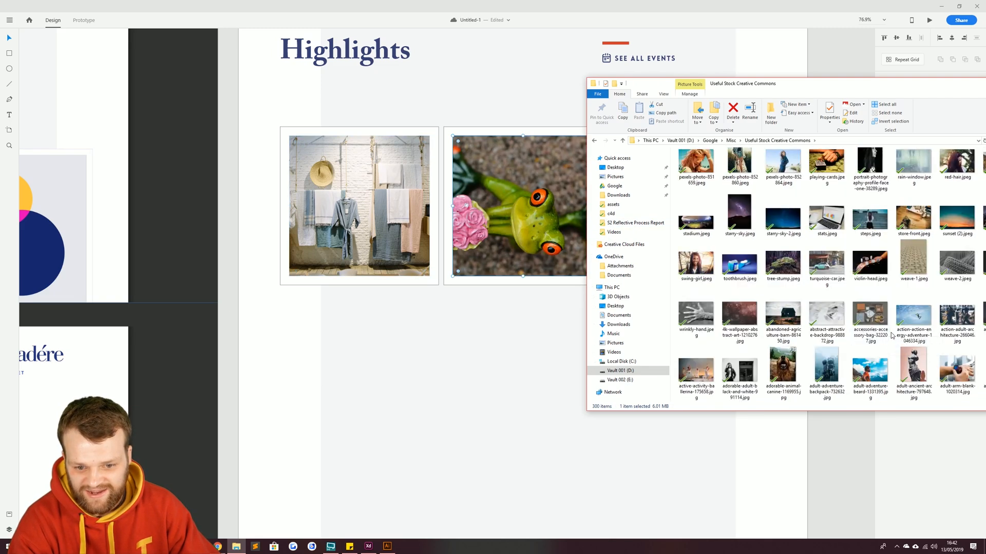
drag(763, 87, 217, 85)
drag(193, 272, 694, 223)
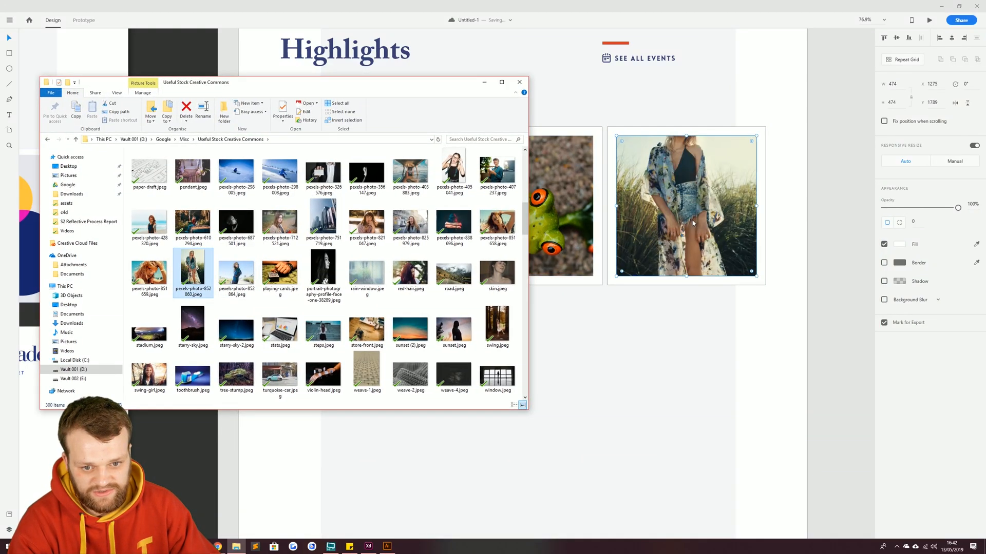
click(686, 180)
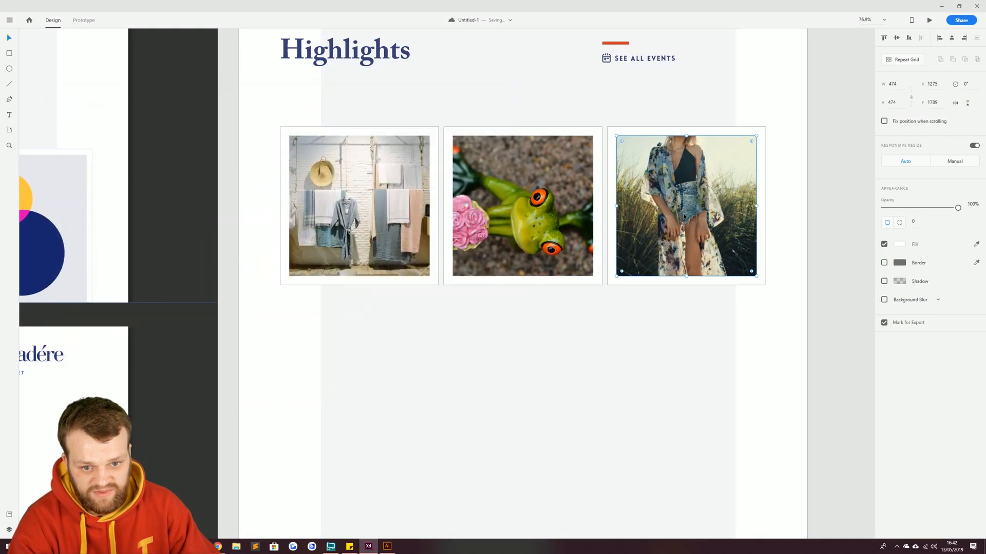
Reposition the photo inside the third card's square so the woman's head and sunglasses are in frame
double_click(686, 180)
drag(673, 159, 671, 189)
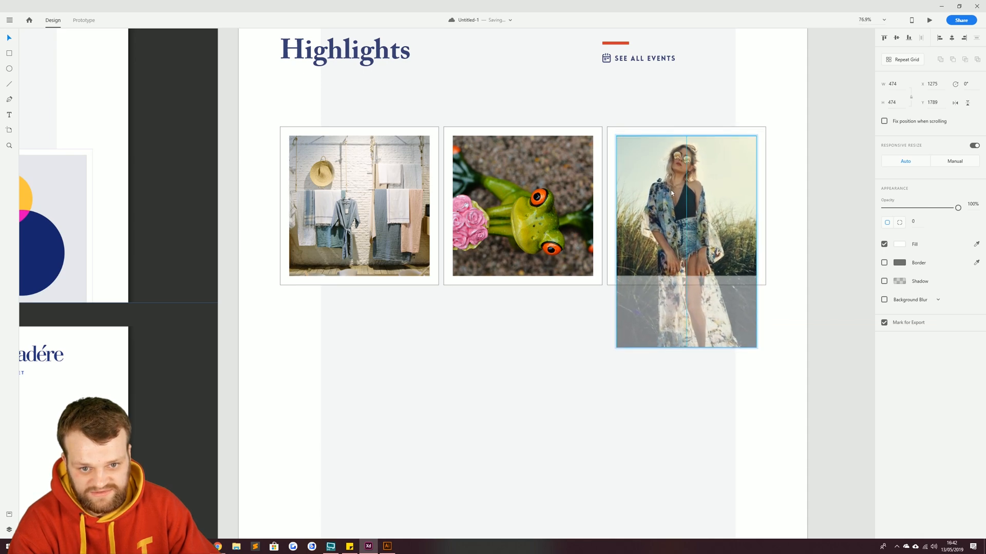
click(814, 185)
Extend the middle event card downward to 536 wide by 1235 high, following the reference's taller centre card
drag(561, 170, 664, 206)
drag(317, 217, 674, 160)
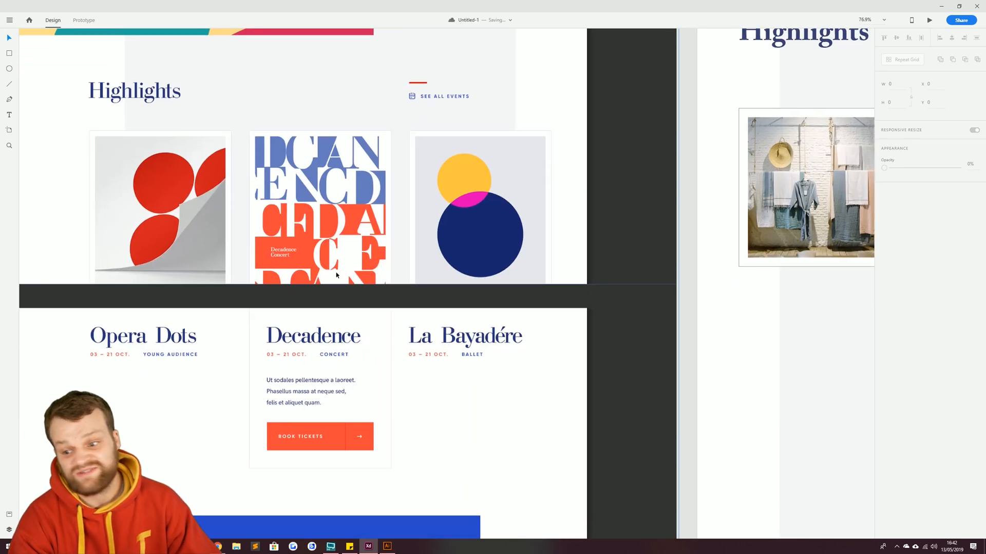
drag(732, 339, 501, 332)
drag(801, 254, 450, 422)
click(454, 215)
drag(470, 161, 560, 288)
drag(632, 135, 653, 206)
drag(70, 389, 516, 152)
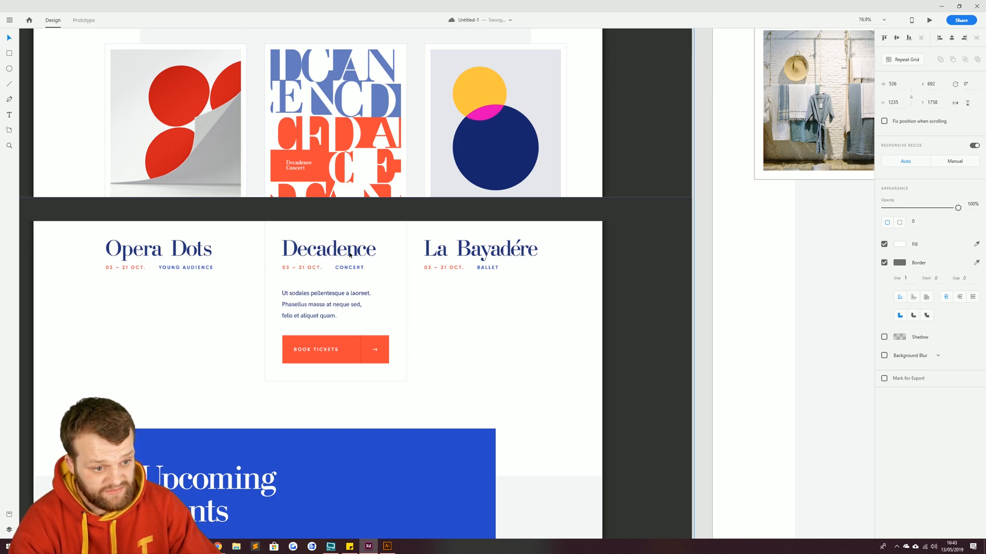
Duplicate the Highlights heading straight down to just below the first card and set the copy's font size to 72
drag(663, 222, 330, 421)
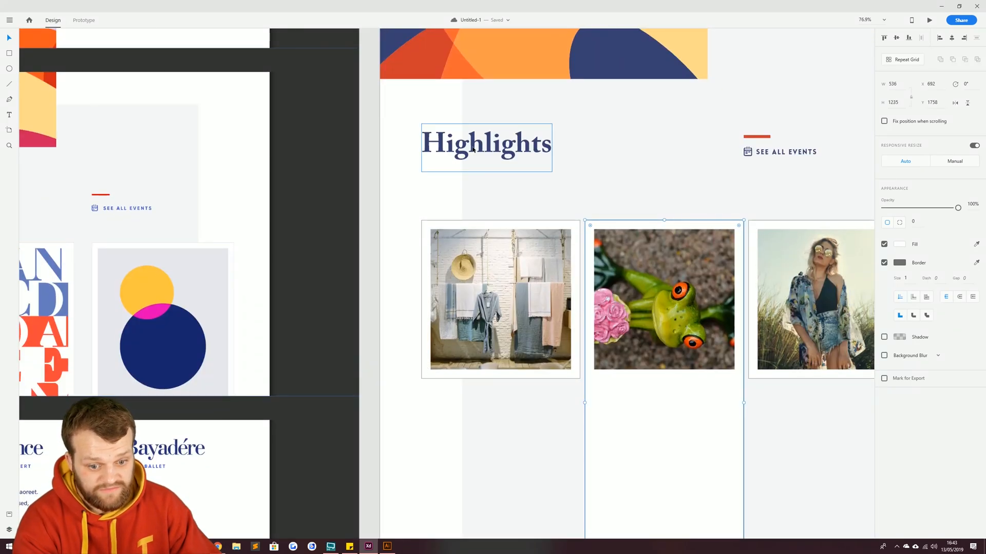
drag(302, 263, 610, 203)
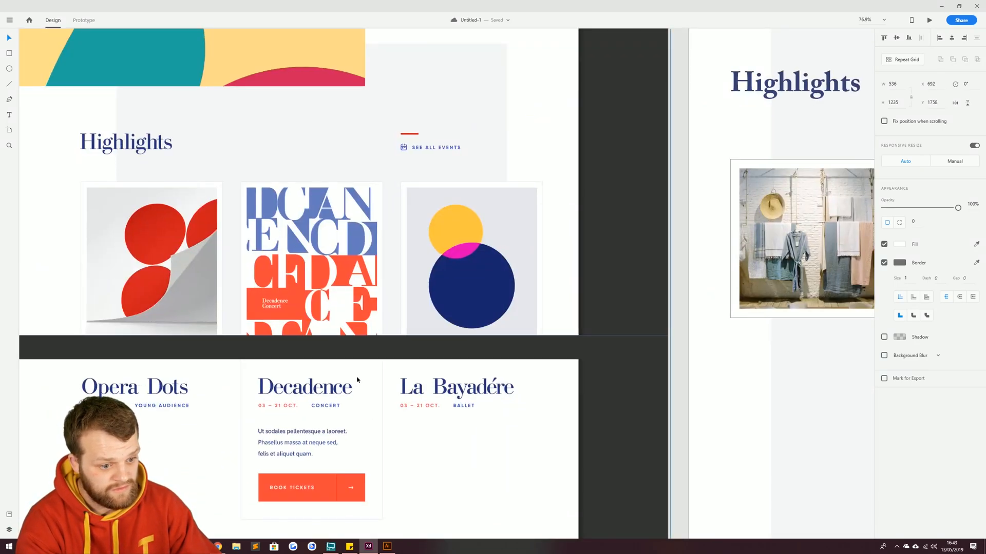
drag(652, 300, 342, 284)
alt+drag(423, 71, 423, 357)
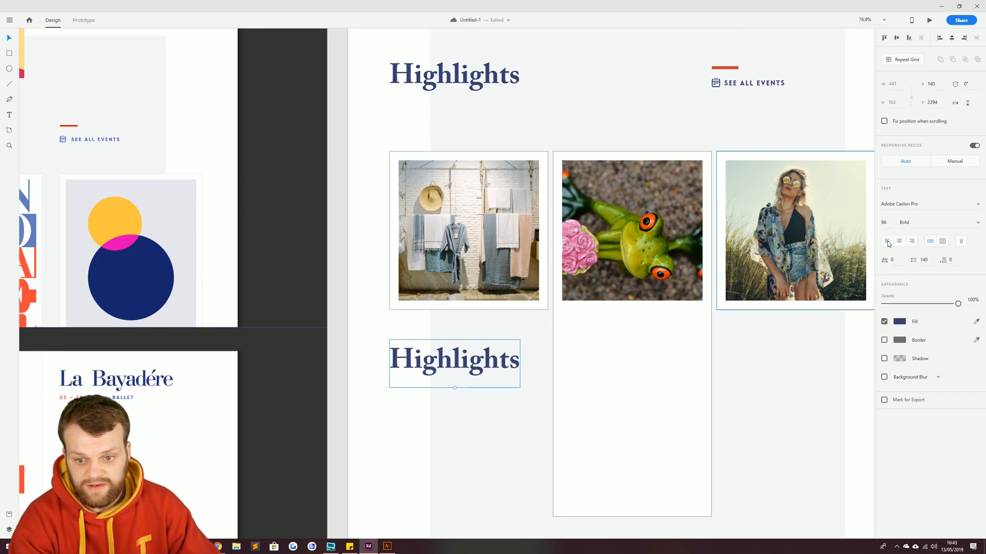
click(884, 222)
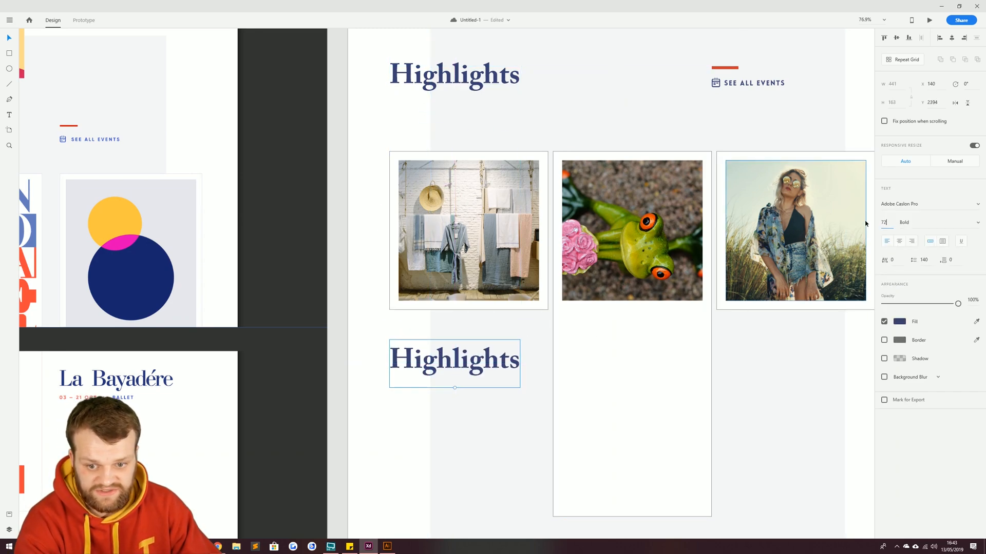
key(Return)
Set the original Highlights section heading's font size to 72
click(446, 100)
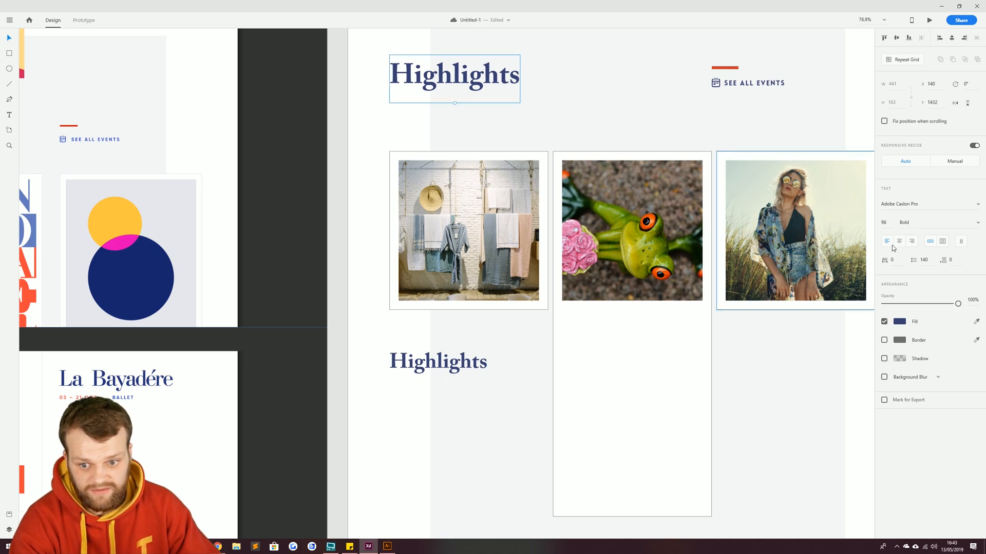
click(885, 223)
text(72)
key(Return)
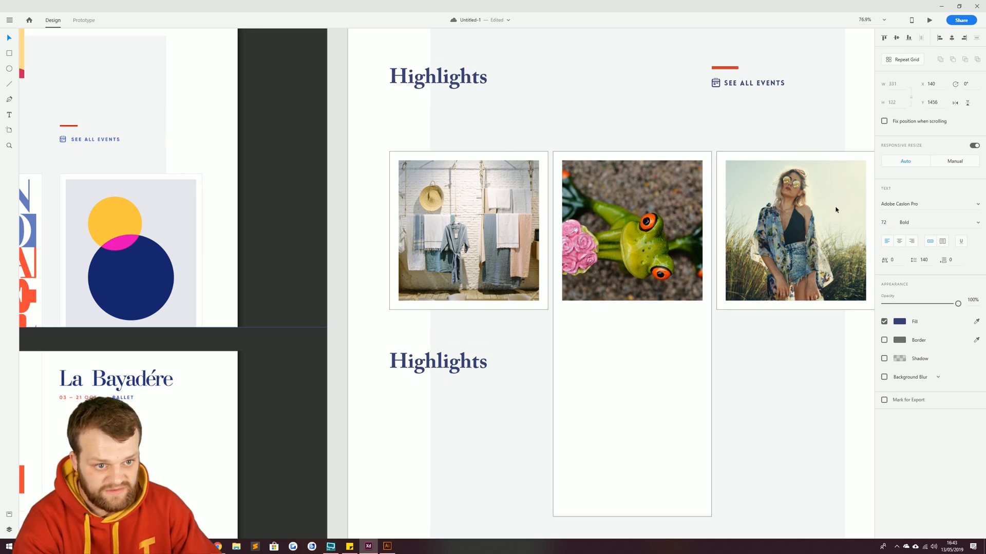
scroll(772, 237, down, 6)
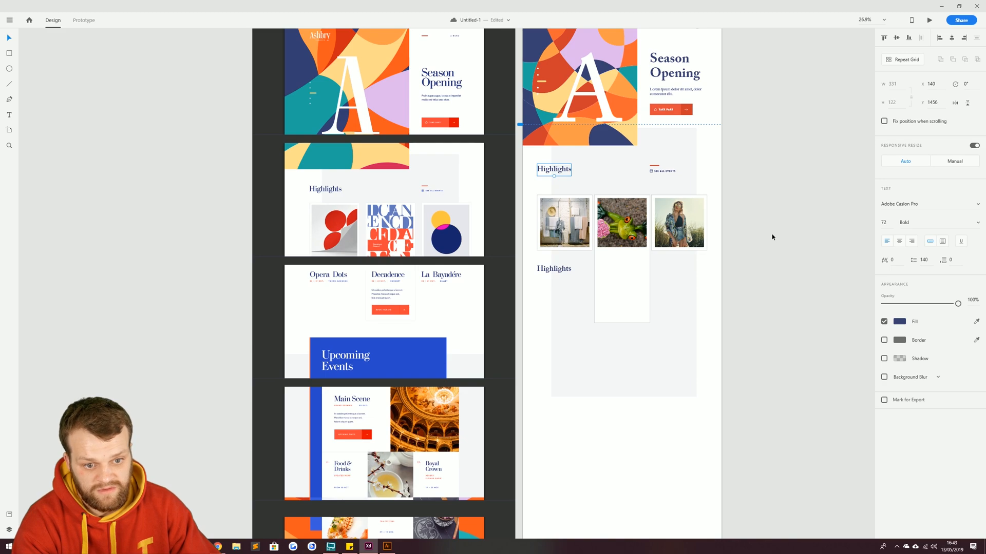
key(ctrl+z)
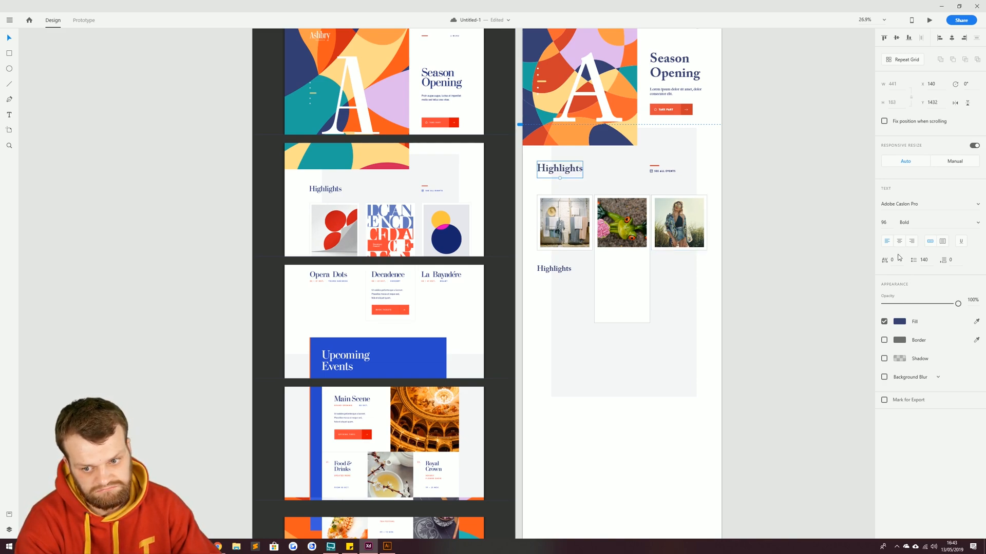
text(72)
key(Return)
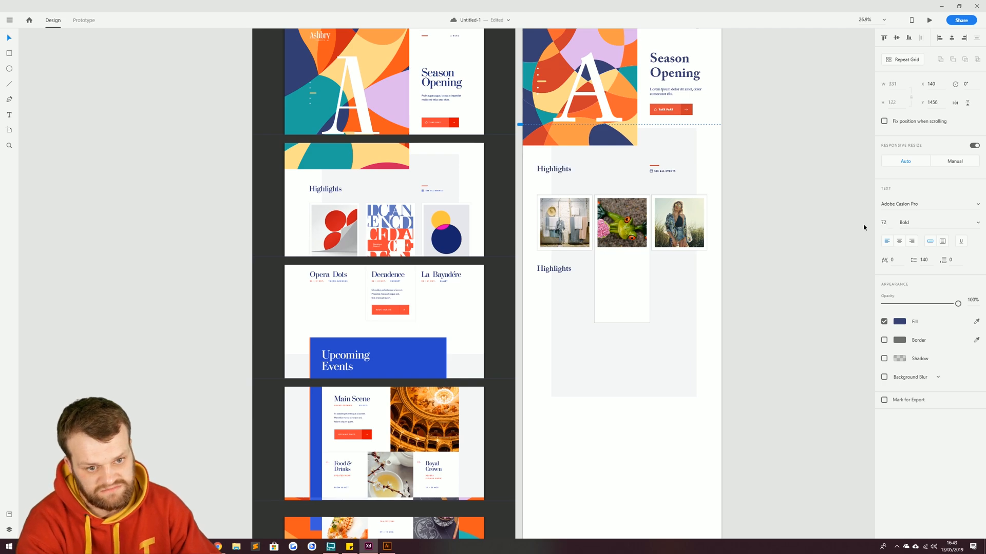
click(785, 221)
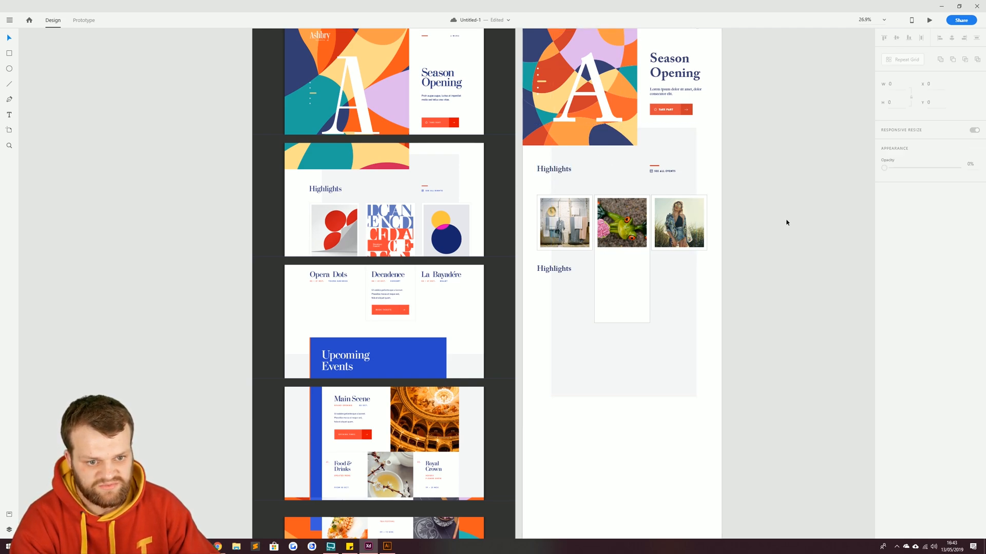
Replace the text of the duplicated heading below the first card with "Frog Boi"
scroll(606, 270, up, 5)
drag(351, 292, 567, 261)
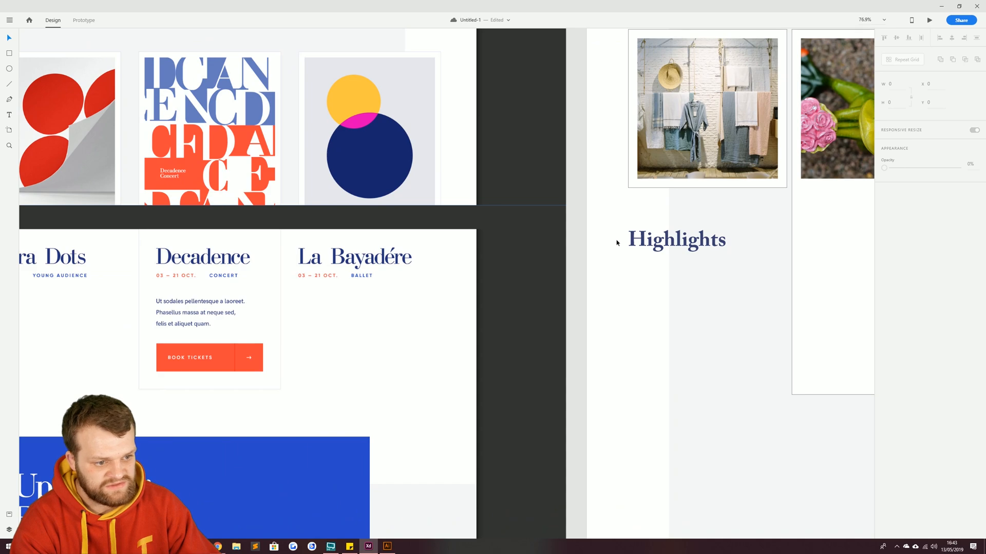
double_click(647, 241)
key(BackSpace)
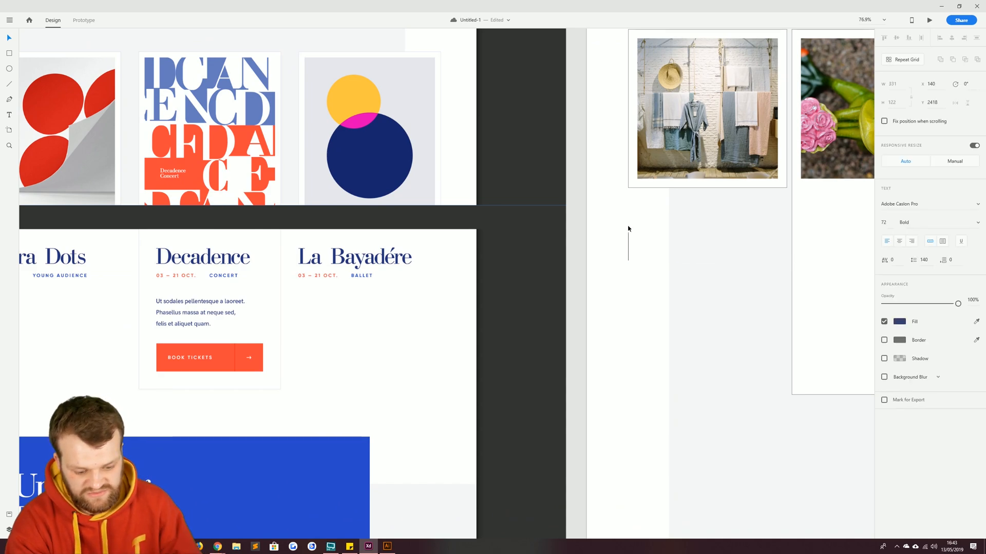
text(Forg)
key(BackSpace)
key(BackSpace)
key(BackSpace)
text(rog Boi)
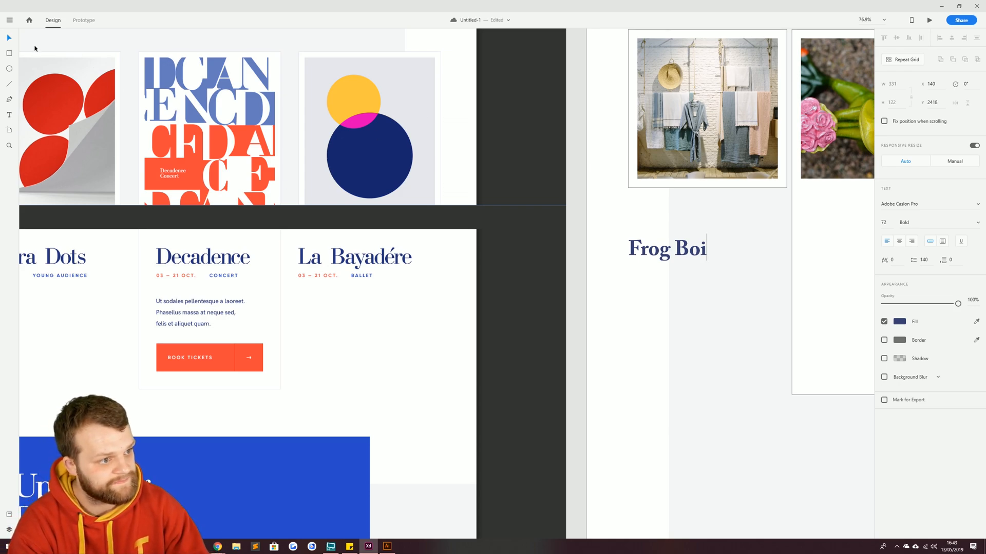
click(9, 42)
Bring the Frog Boi heading in front of the middle card and place it under the frog image, aligned with its edge
drag(635, 243, 568, 162)
key(ctrl+x)
key(ctrl+v)
drag(371, 246, 661, 246)
drag(570, 249, 458, 418)
Place a copy of the See All Events text directly under the Frog Boi heading and change it to "01 - 03 MON"
click(621, 103)
drag(621, 104, 455, 372)
double_click(454, 371)
text(01)
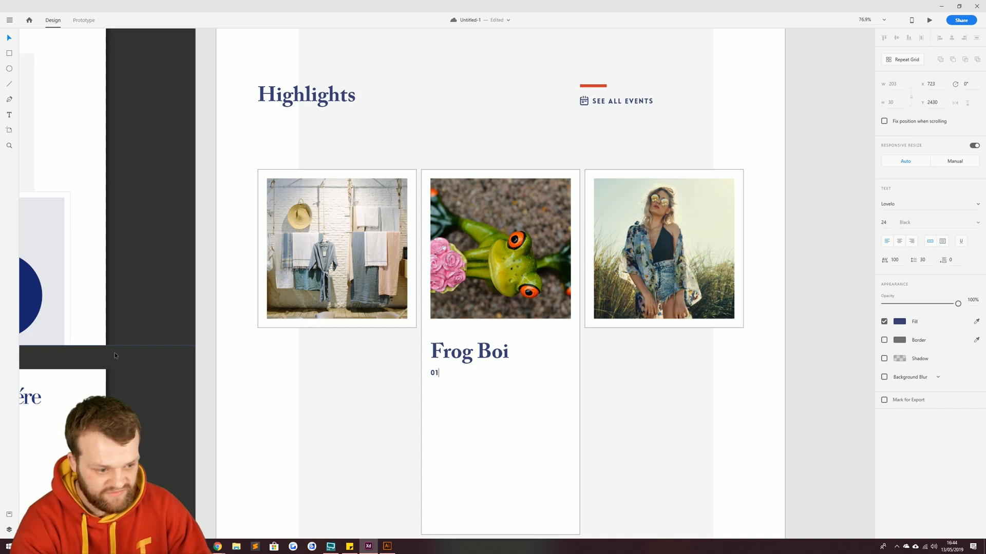
click(9, 40)
drag(286, 402, 196, 333)
double_click(492, 296)
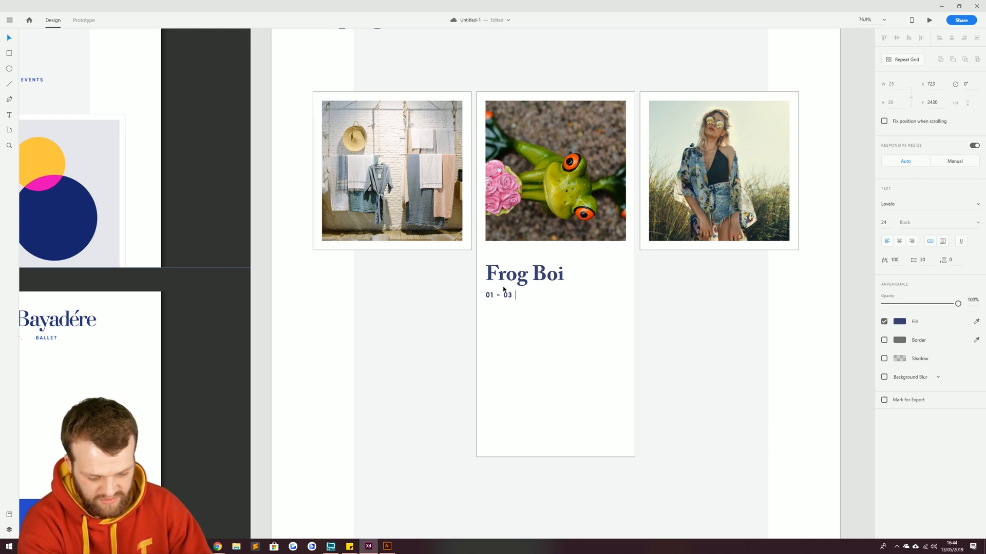
text(- 03 MON)
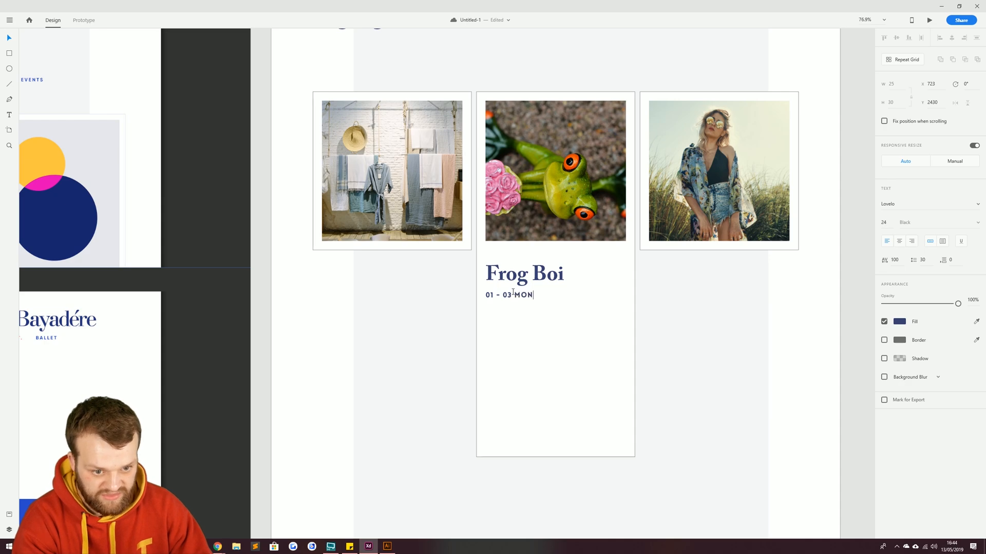
key(Escape)
Duplicate the date text along the same line, change the copy to "ART INST." and align it with the frog image's far edge
drag(214, 343, 539, 314)
drag(731, 293, 378, 298)
drag(486, 276, 564, 275)
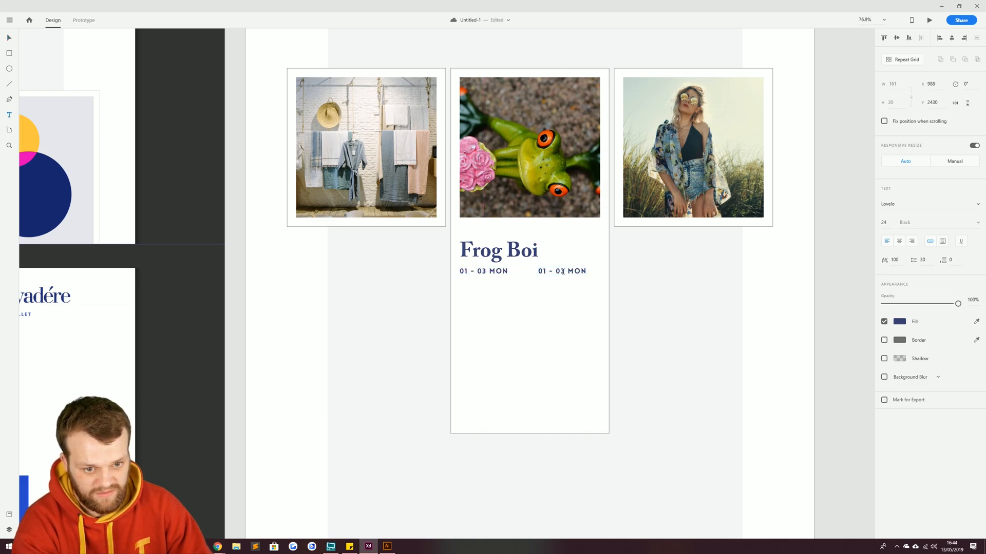
double_click(565, 274)
text(ART INST.)
key(Escape)
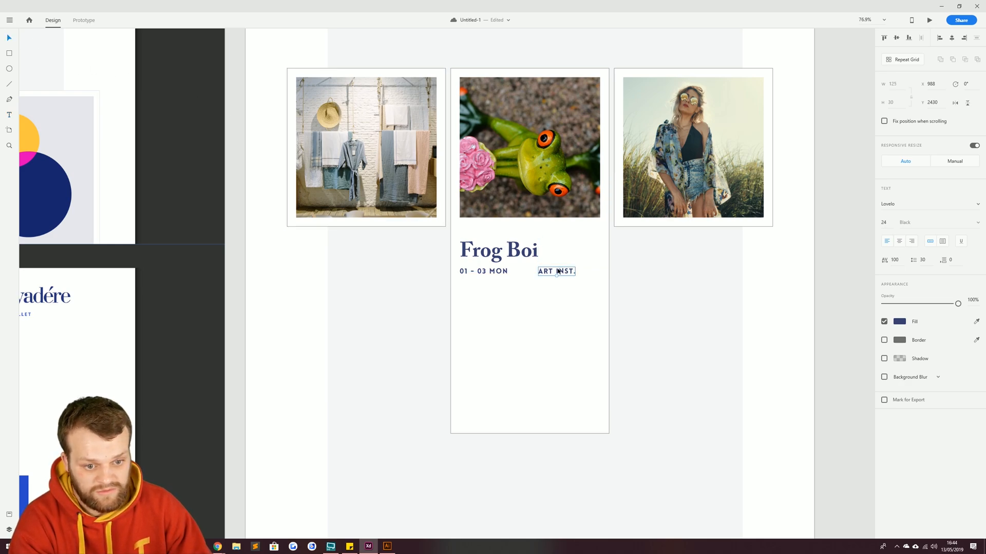
drag(558, 270, 592, 270)
Check the reference's text inset and move the Frog Boi heading and its date right to X 743
scroll(483, 282, left, 10)
scroll(483, 282, left, 5)
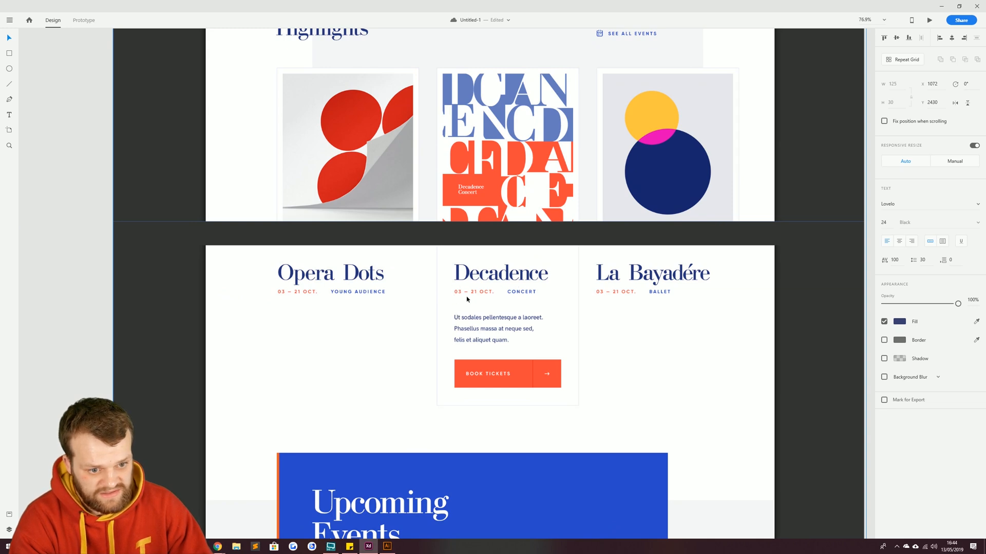
scroll(724, 242, right, 15)
click(521, 212)
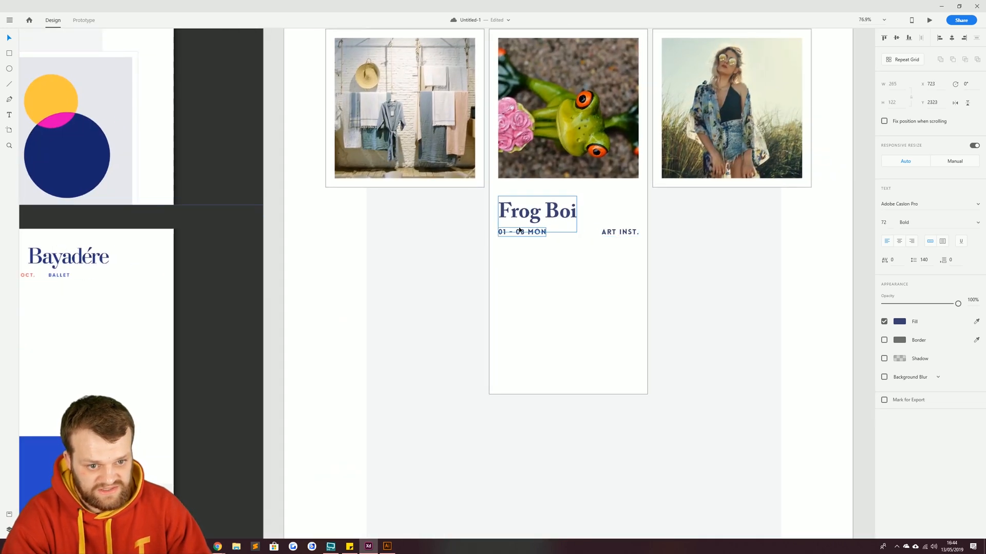
key(shift+Right)
key(shift+Right)
click(520, 233)
key(shift+Right)
key(shift+Right)
Move the ART INST. text left to X 962, closer to the date
click(608, 232)
key(shift+Left)
key(shift+Left)
key(shift+Left)
key(shift+Left)
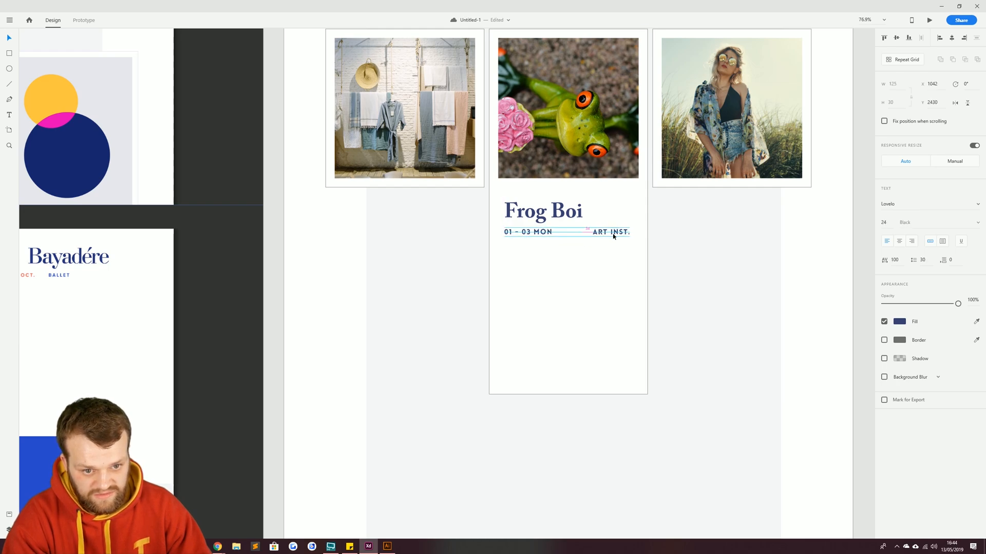
key(shift+Left)
key(shift+Left)
key(shift+Left)
key(shift+Left)
key(shift+Left)
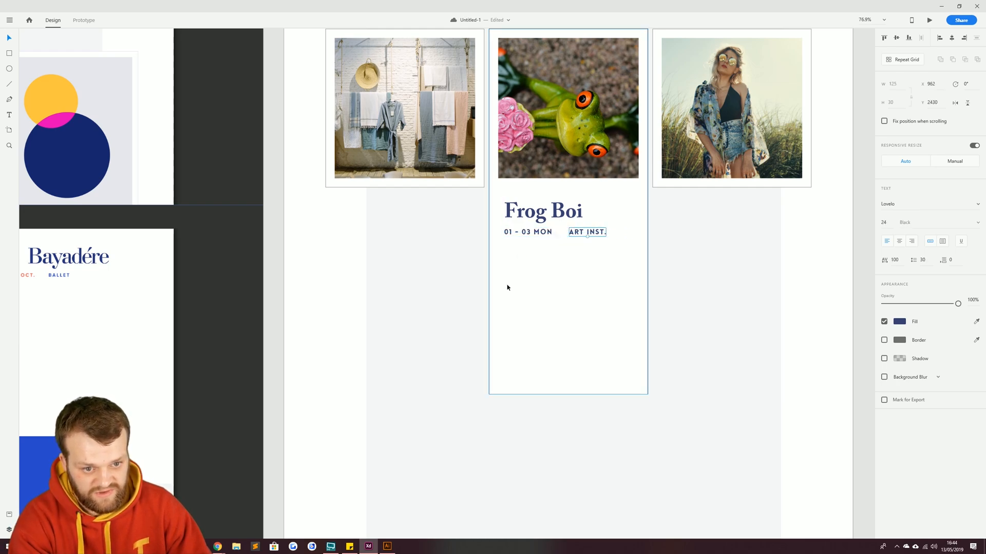
Recolour the 01 - 03 MON date with the orange-red sampled from the main artboard's hero area
scroll(513, 286, down, 8)
click(515, 276)
key(i)
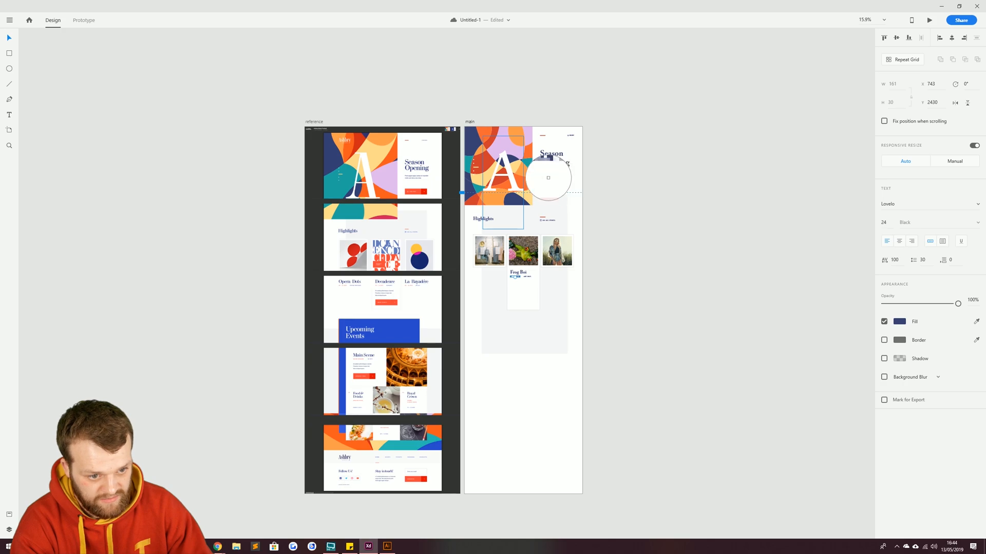
click(553, 183)
scroll(516, 271, up, 1)
scroll(516, 271, up, 5)
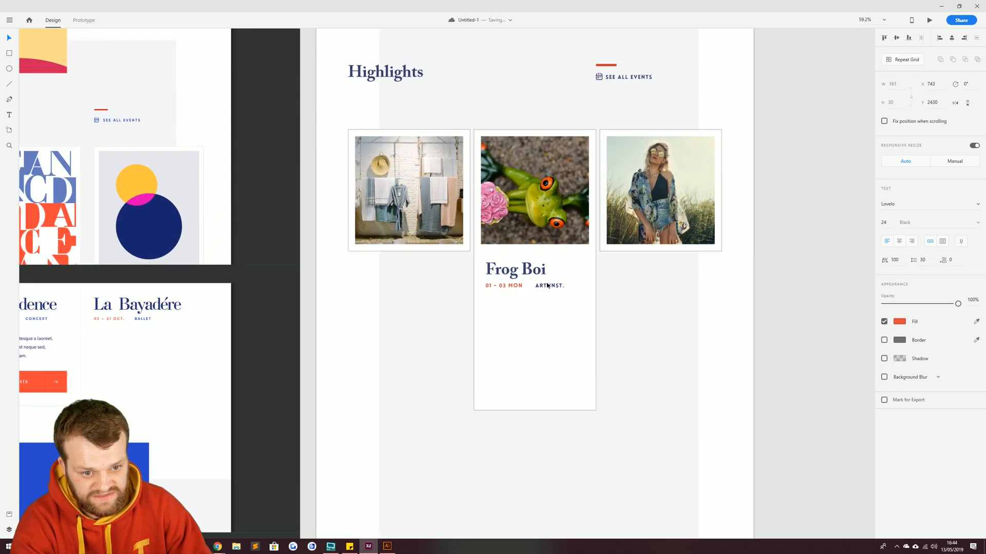
Change the ART INST. text's fill to a lighter shade of its blue
click(548, 284)
drag(543, 145, 569, 196)
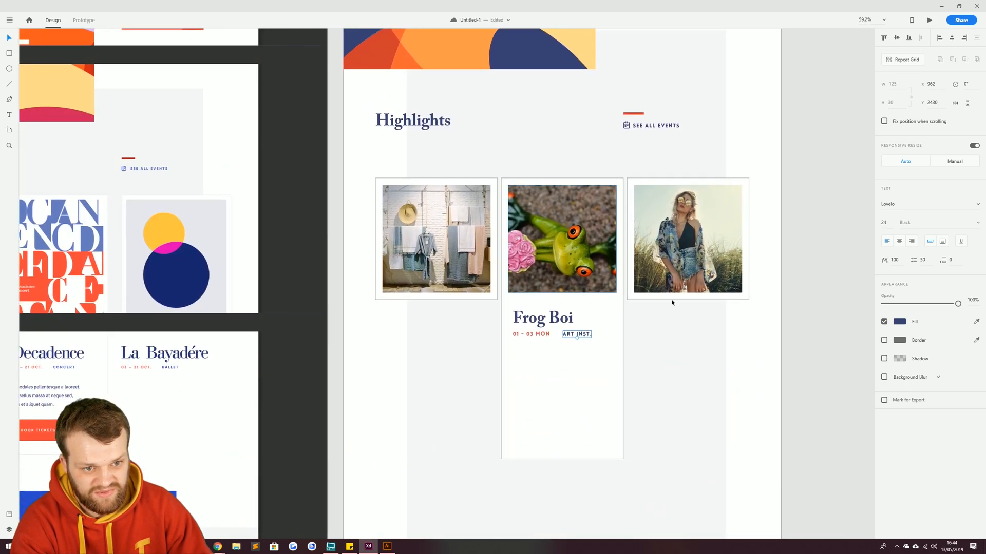
click(900, 322)
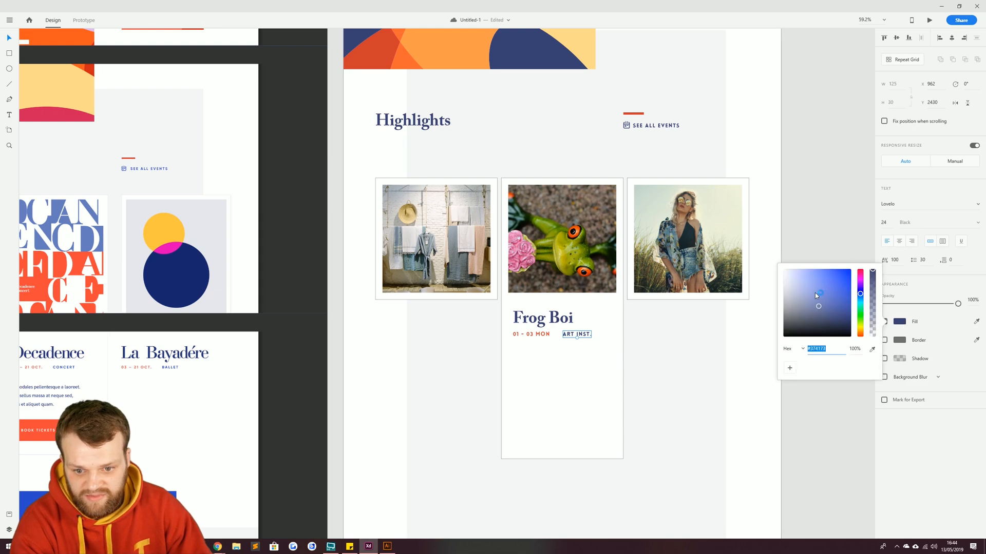
click(815, 294)
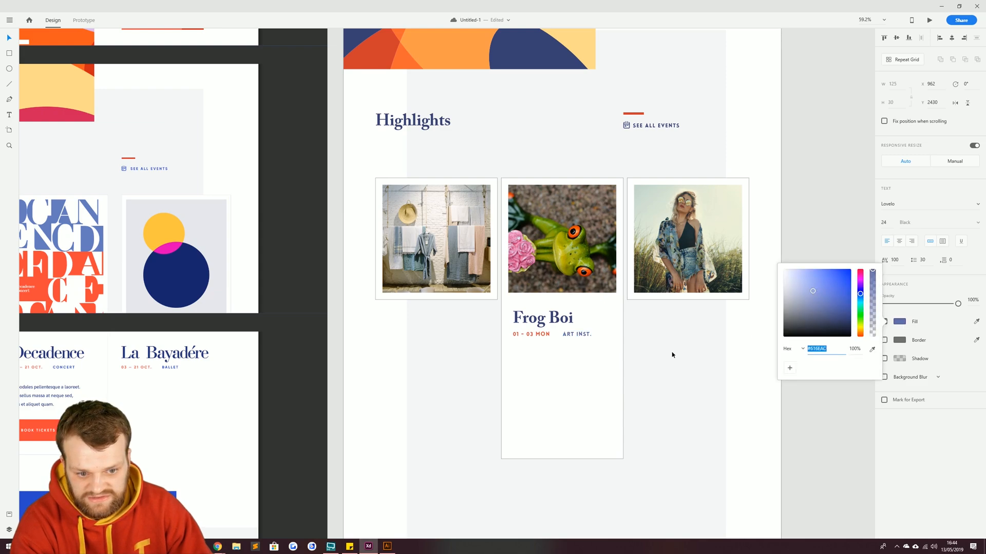
click(343, 330)
Try reusing a copy of the hero's lorem ipsum paragraph as the description below the middle card's date line
drag(431, 419, 577, 334)
drag(777, 51, 551, 364)
drag(591, 172, 612, 340)
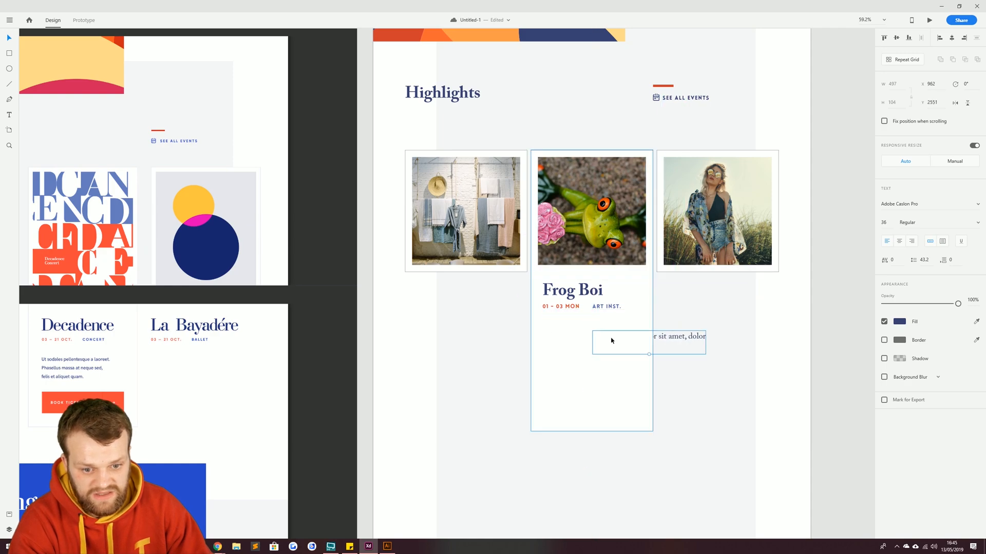
key(ctrl+x)
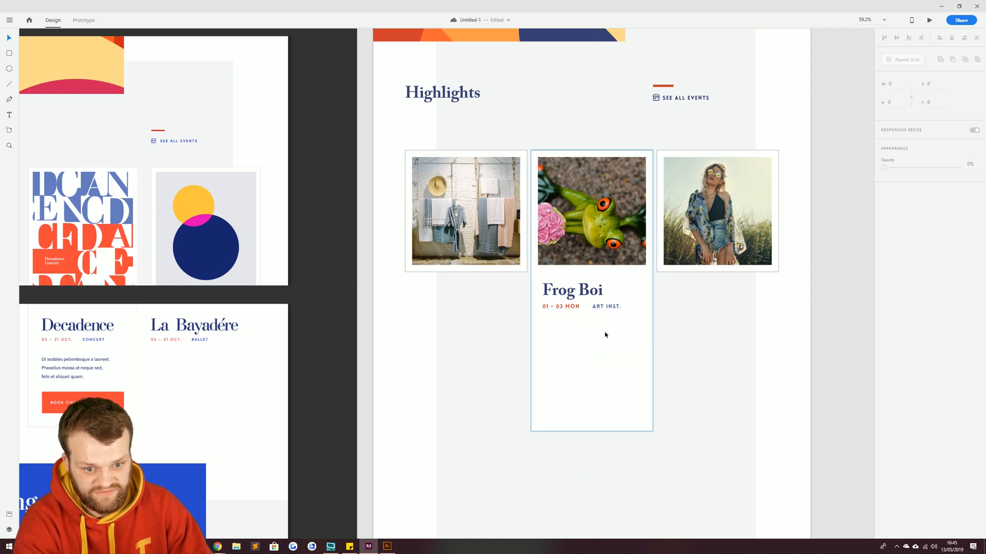
key(ctrl+v)
drag(605, 336, 574, 333)
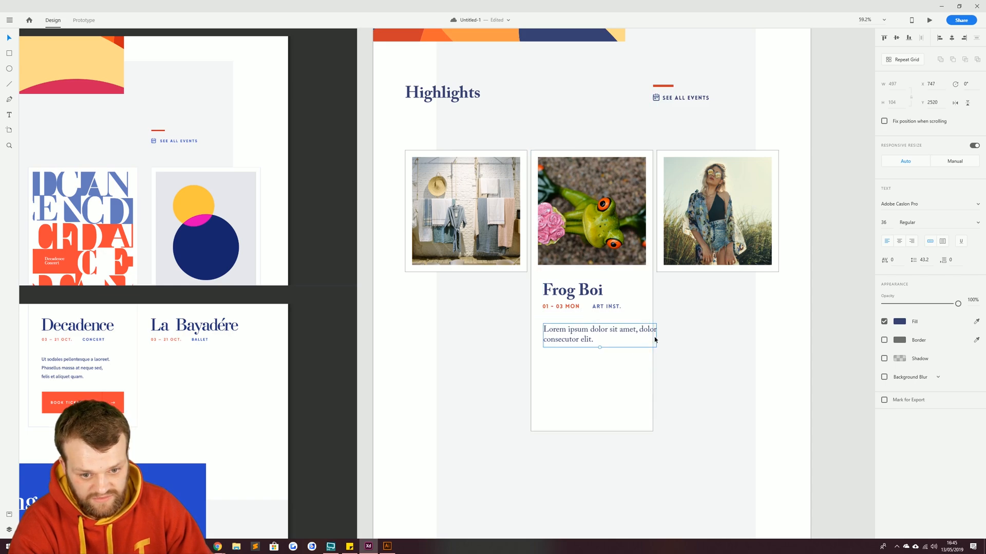
key(Delete)
Add an area text box below the middle card's date line reading "Lorem ipsum dolor sit amet, dolor consecutor froggy boi."
click(11, 115)
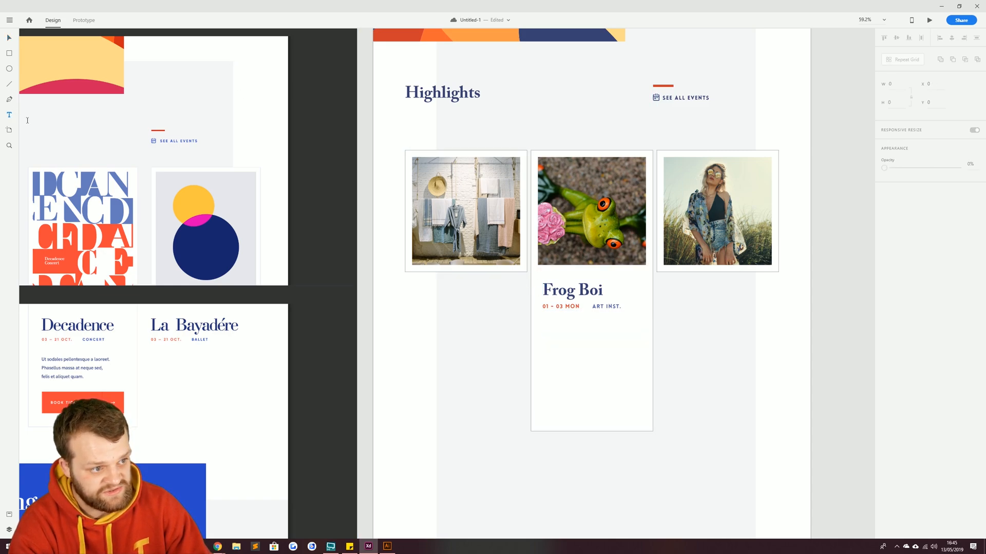
drag(543, 324, 630, 398)
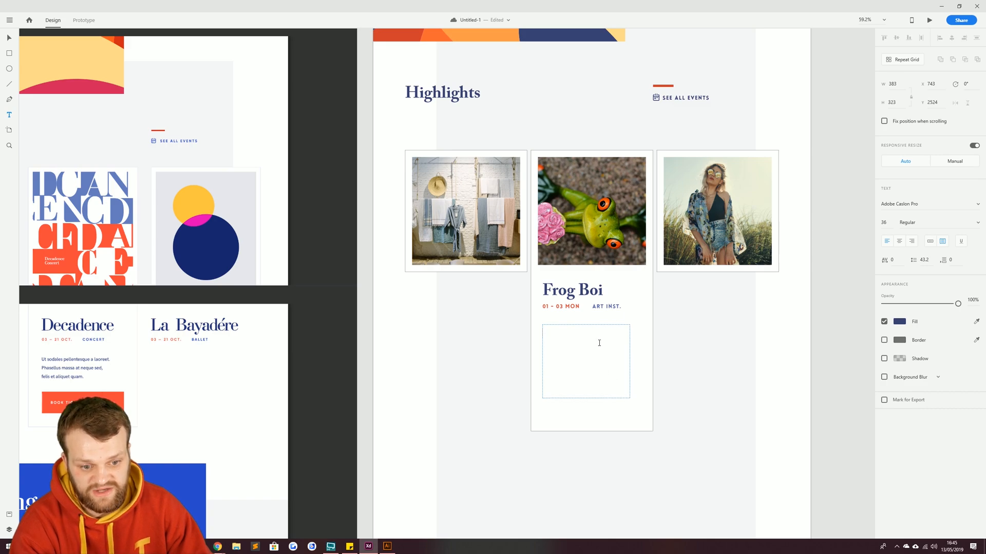
text(lOREM)
key(BackSpace)
key(BackSpace)
key(BackSpace)
key(BackSpace)
text(lorem)
key(BackSpace)
key(BackSpace)
key(BackSpace)
text(orem ipsum dolo)
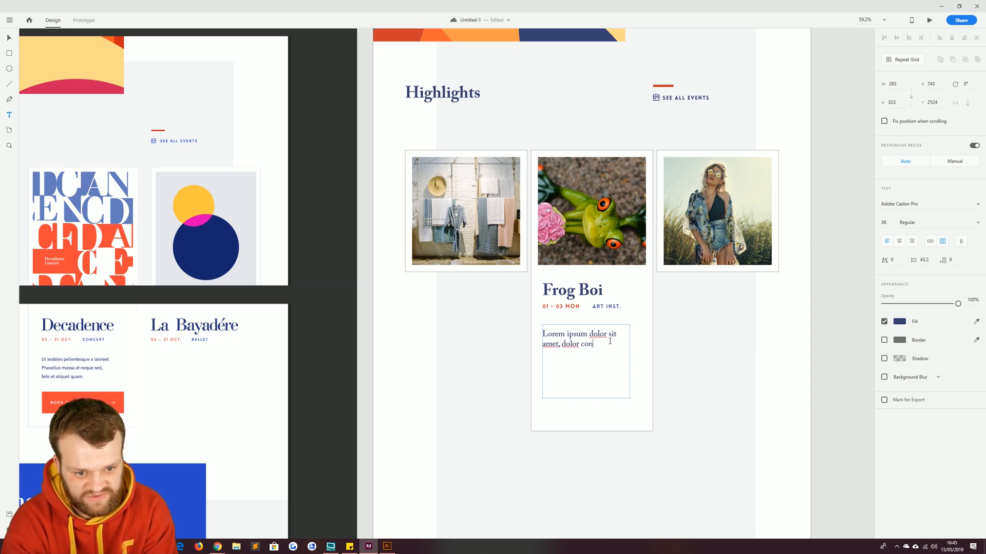
text(tor froggy bed)
key(BackSpace)
key(BackSpace)
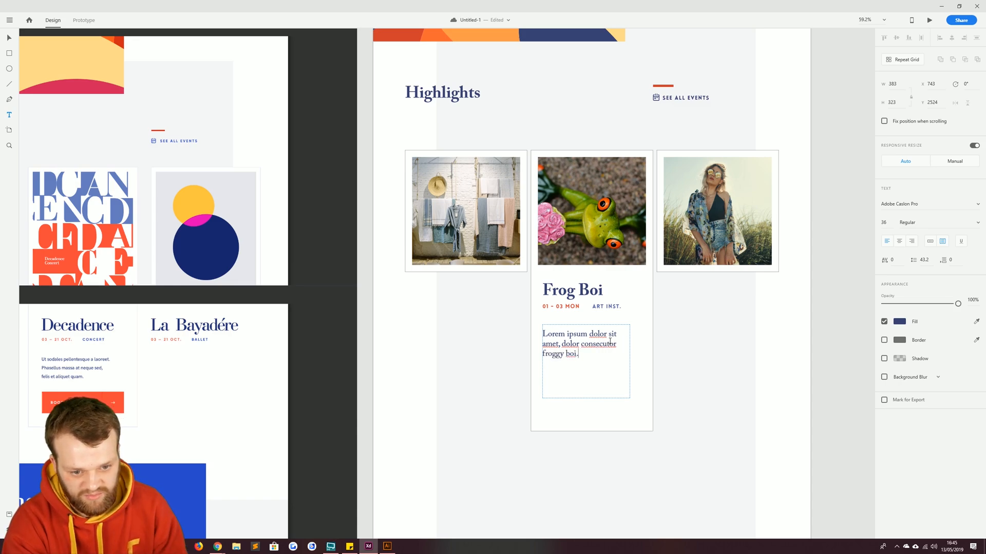
Set the middle card's description to Open Sans at size 24 and shorten its text box to fit the two lines
key(ctrl+a)
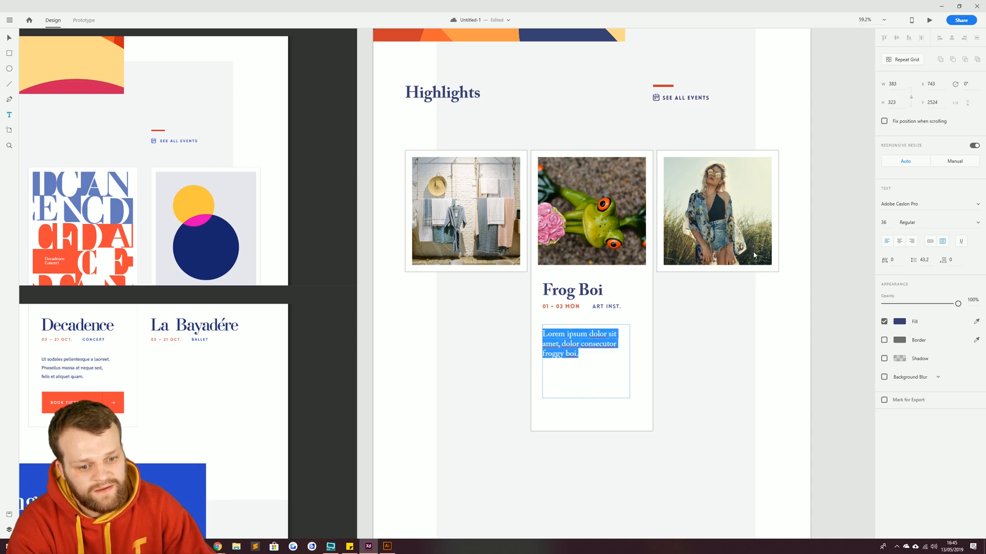
click(888, 222)
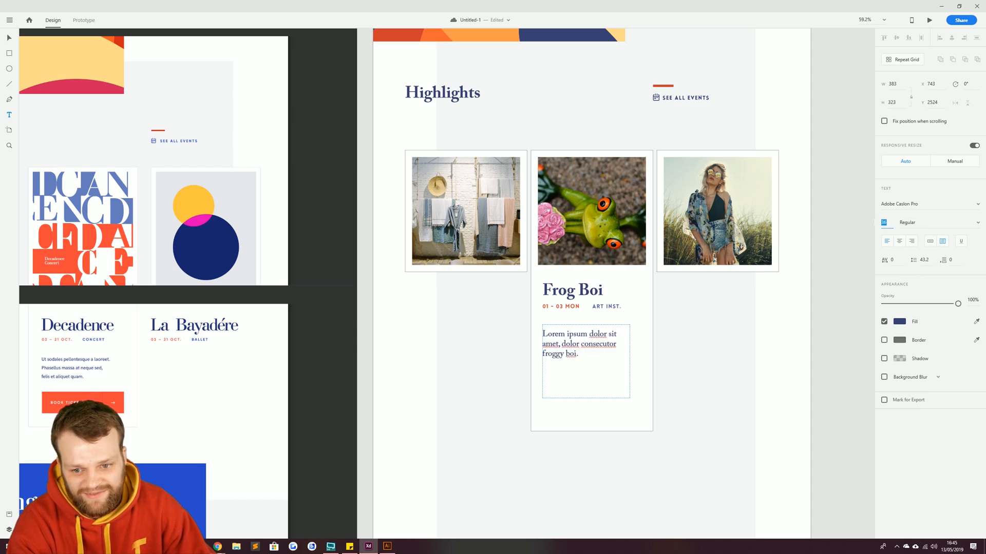
text(34)
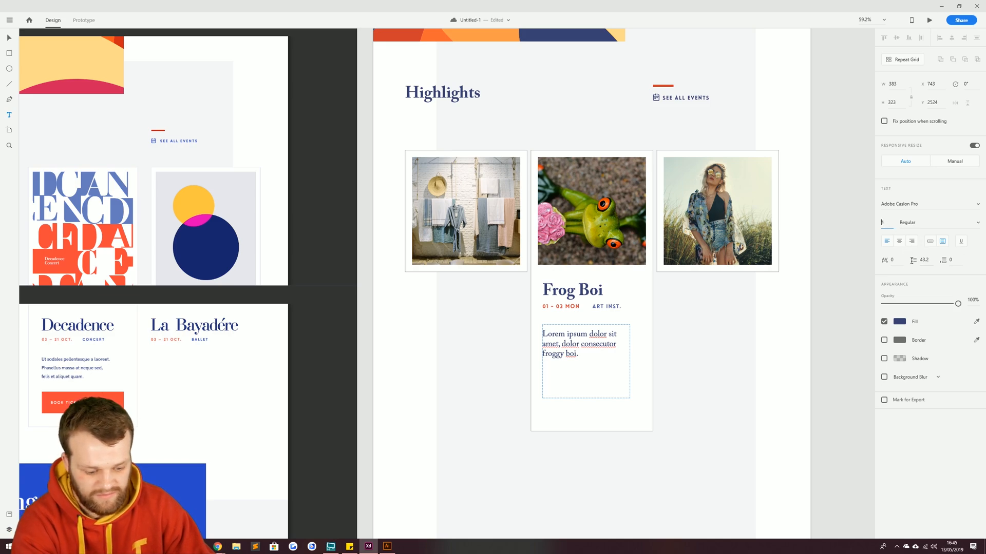
key(Return)
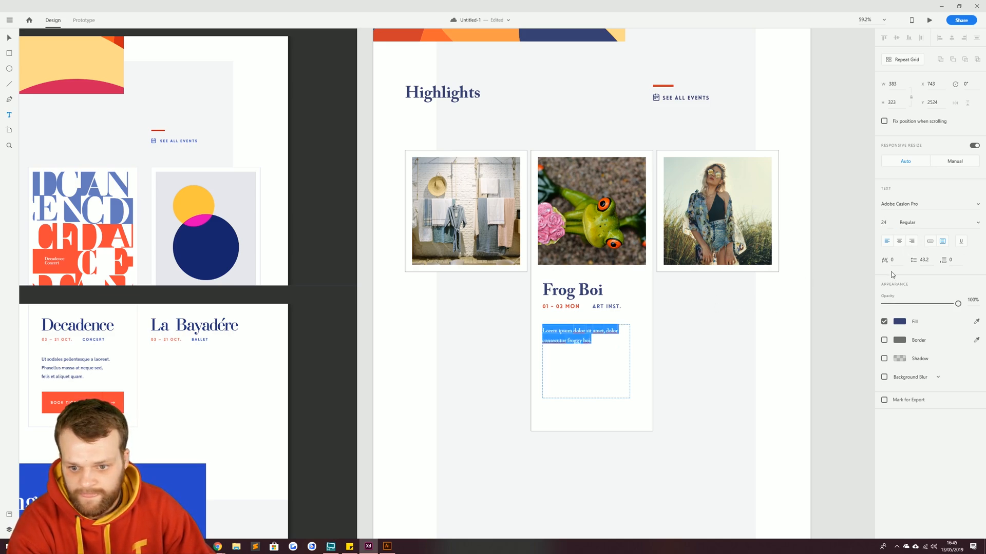
click(897, 204)
text(Open Sans)
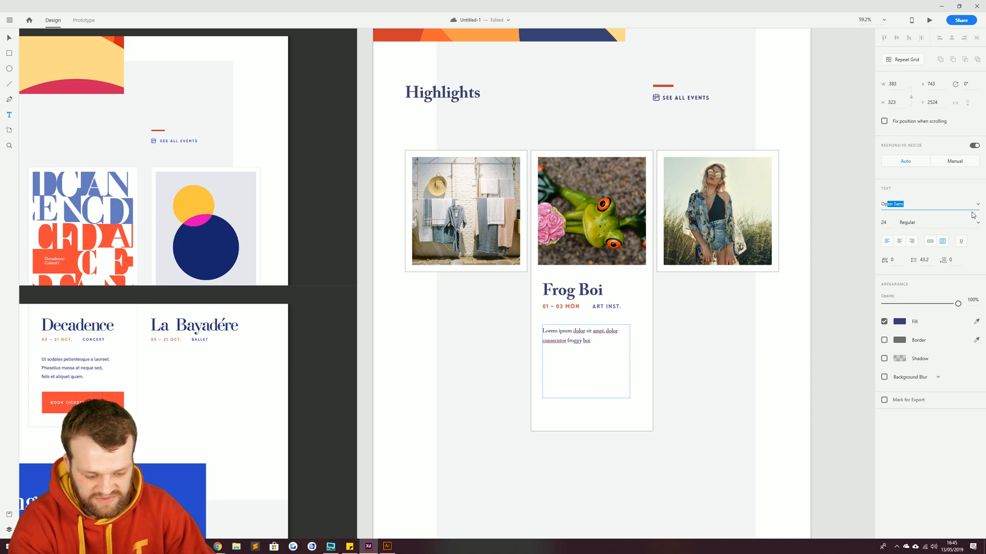
key(Return)
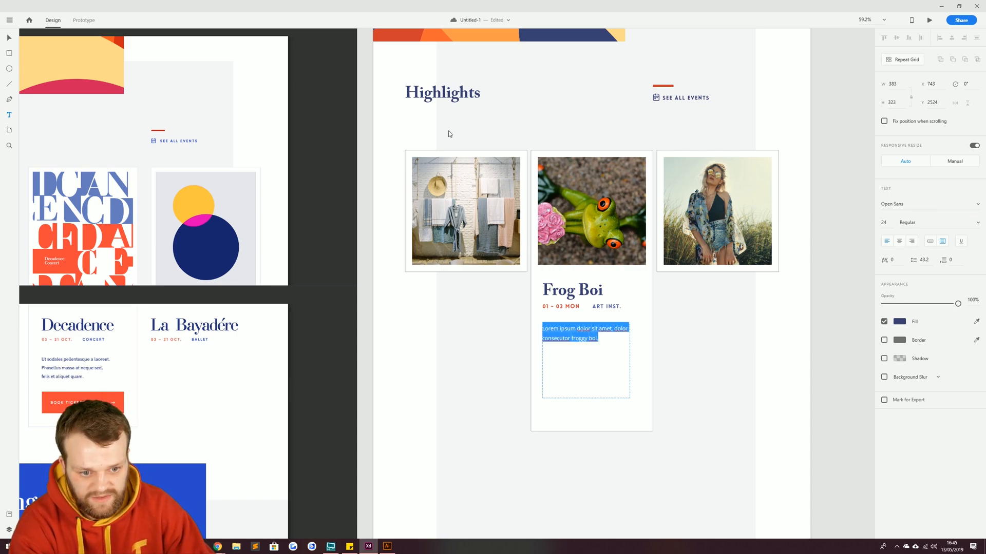
click(10, 37)
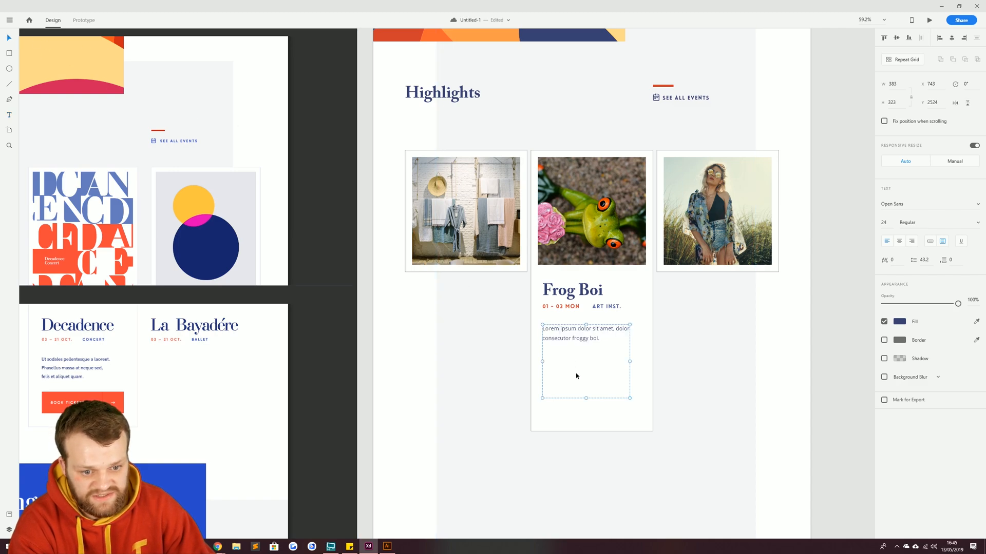
drag(586, 397, 565, 328)
Change the hero's lorem ipsum paragraph on the main artboard to the Open Sans font
drag(624, 196, 546, 537)
click(601, 260)
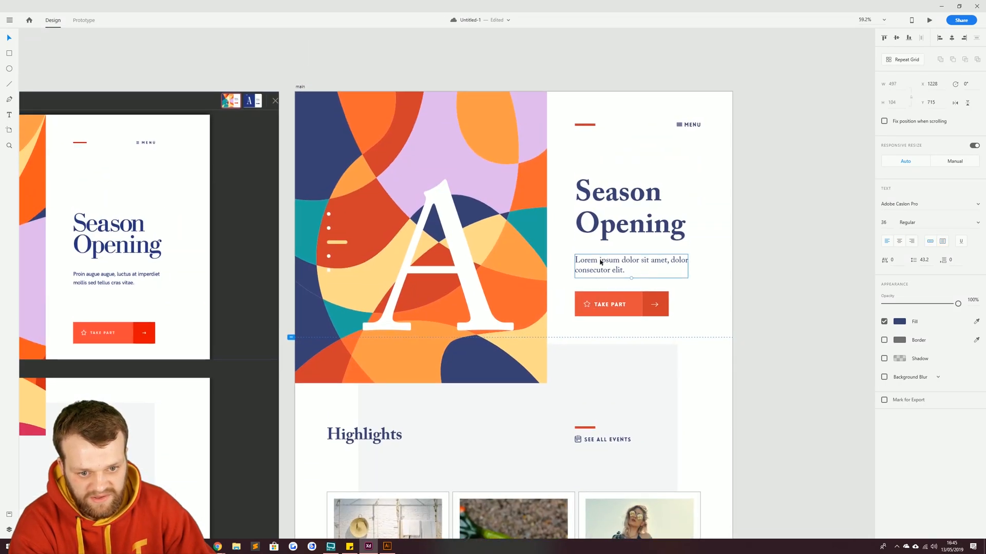
click(905, 205)
text(Open Sans)
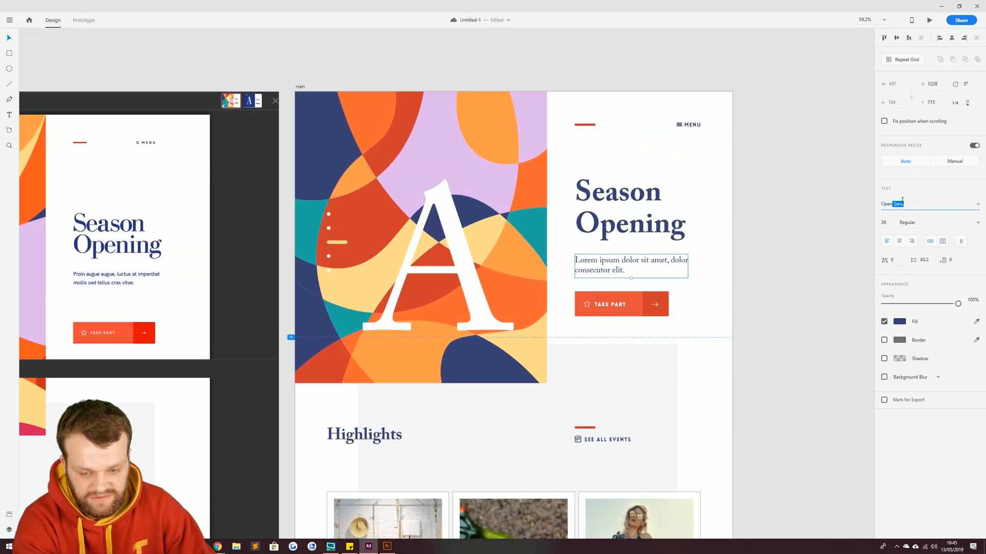
key(Return)
Rebreak the hero paragraph so its second line reads "dolor consecutor elit."
double_click(692, 263)
click(684, 261)
key(BackSpace)
key(Return)
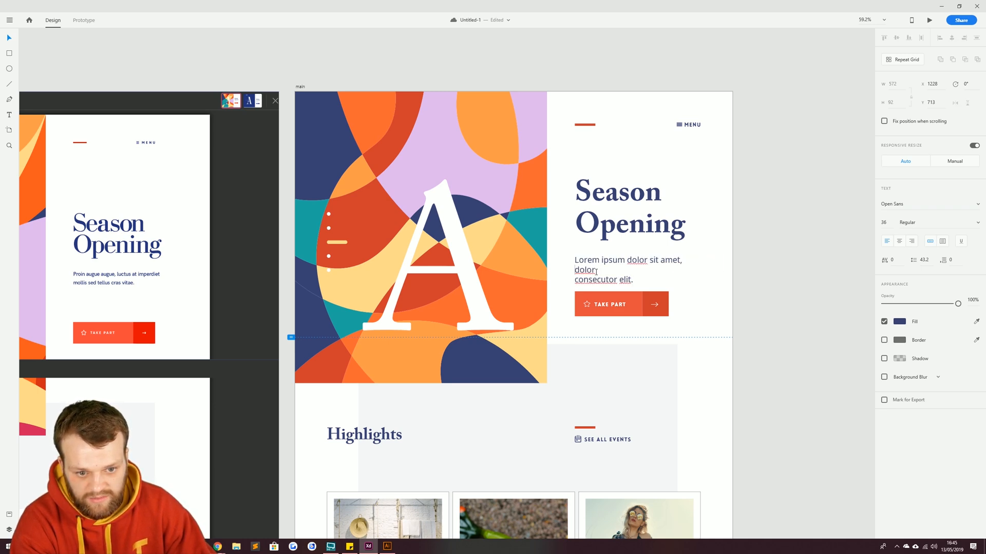
key(Delete)
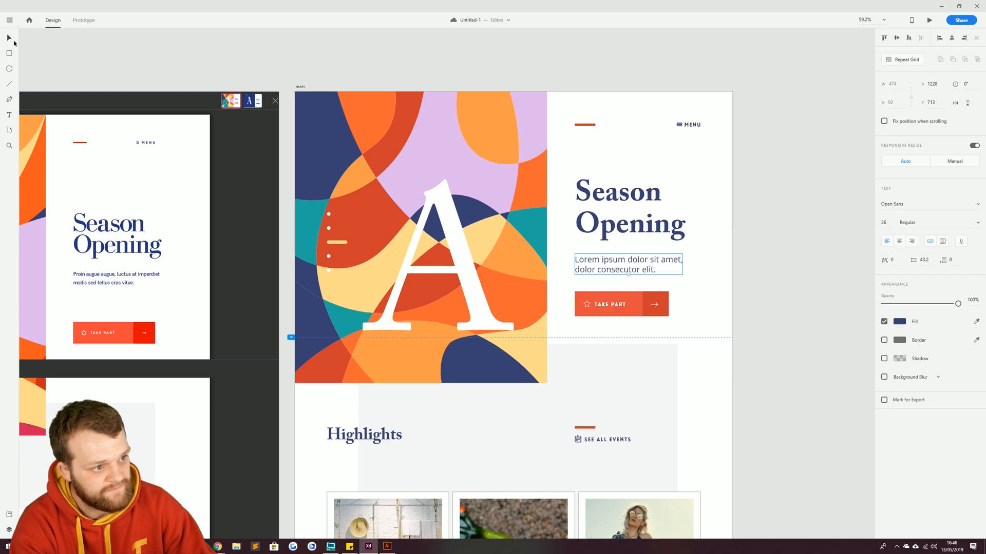
click(809, 277)
Copy the hero's whole TAKE PART button and place the copy below the middle card's description at X 743, Y 2661
drag(453, 458, 479, 253)
drag(473, 436, 740, 210)
drag(764, 68, 532, 350)
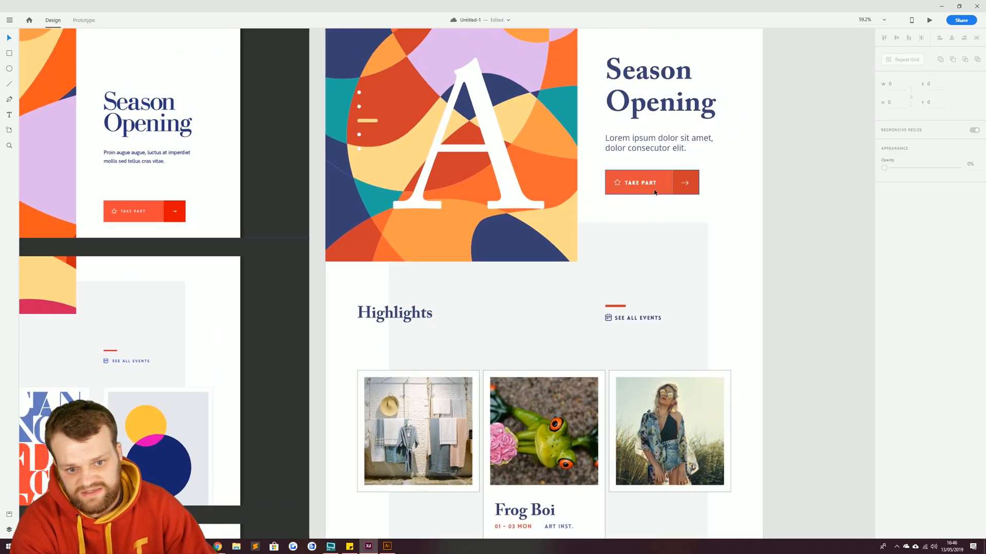
drag(778, 200, 595, 167)
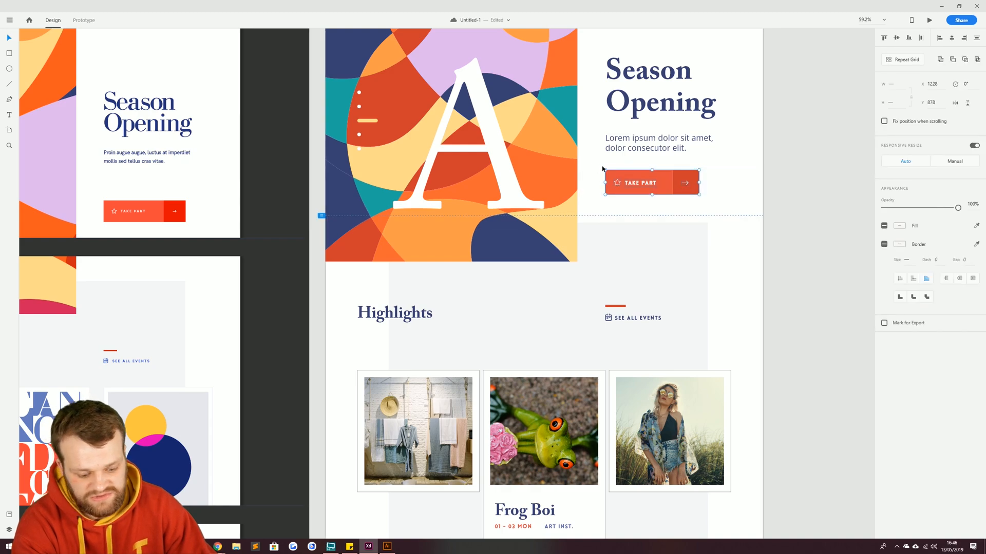
key(ctrl+c)
drag(477, 266, 539, 90)
drag(589, 374, 594, 236)
key(ctrl+v)
drag(595, 286, 620, 273)
click(621, 272)
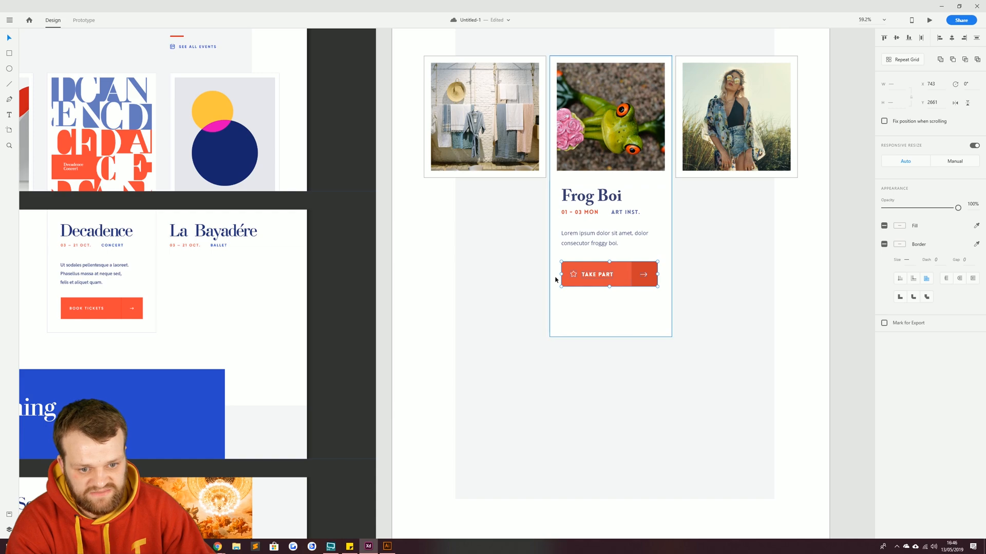
Delete the star icon from the middle card's TAKE PART button
click(438, 273)
click(571, 275)
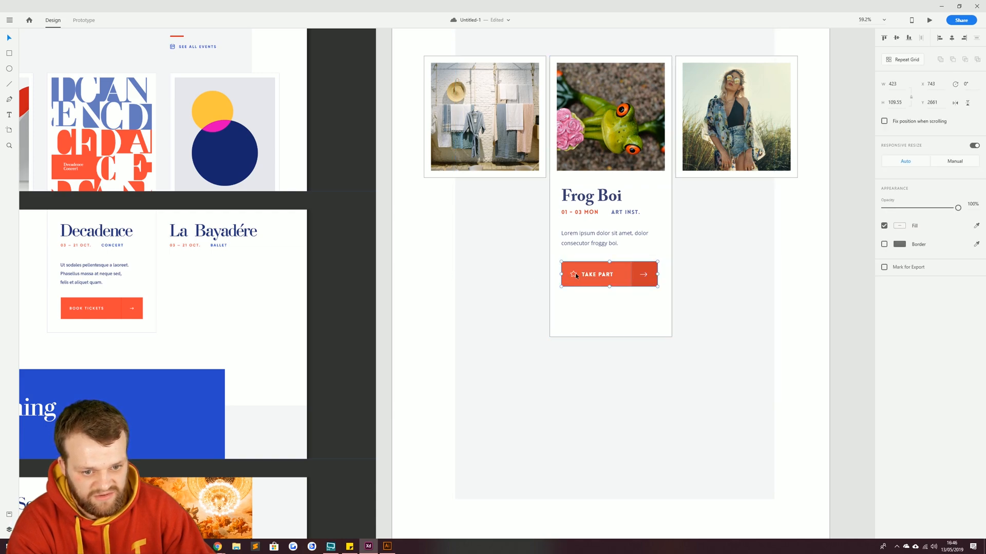
click(440, 292)
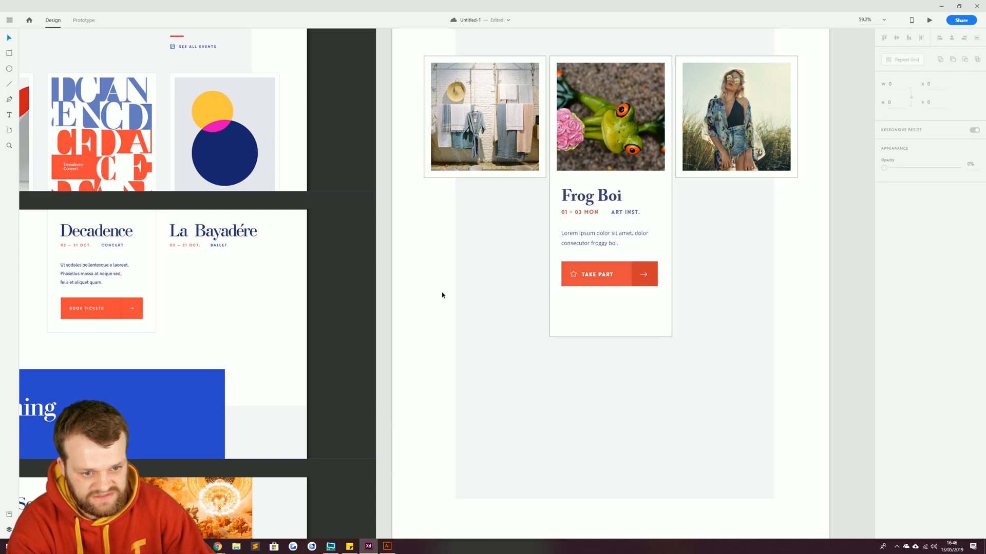
click(574, 275)
scroll(574, 275, up, 5)
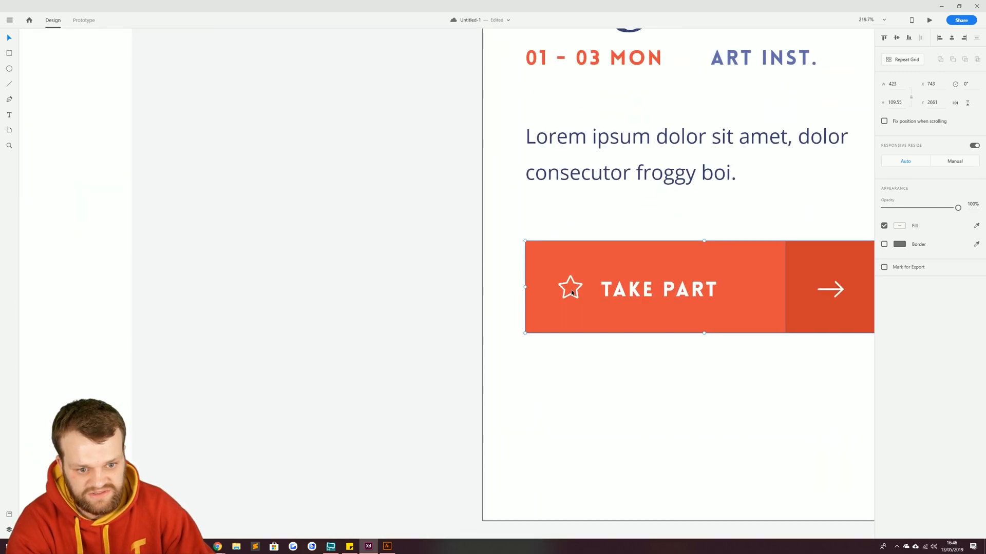
double_click(570, 288)
key(Delete)
Relabel the middle card's button as BOOK TICKETS and shift the label left into the star icon's former place
click(644, 288)
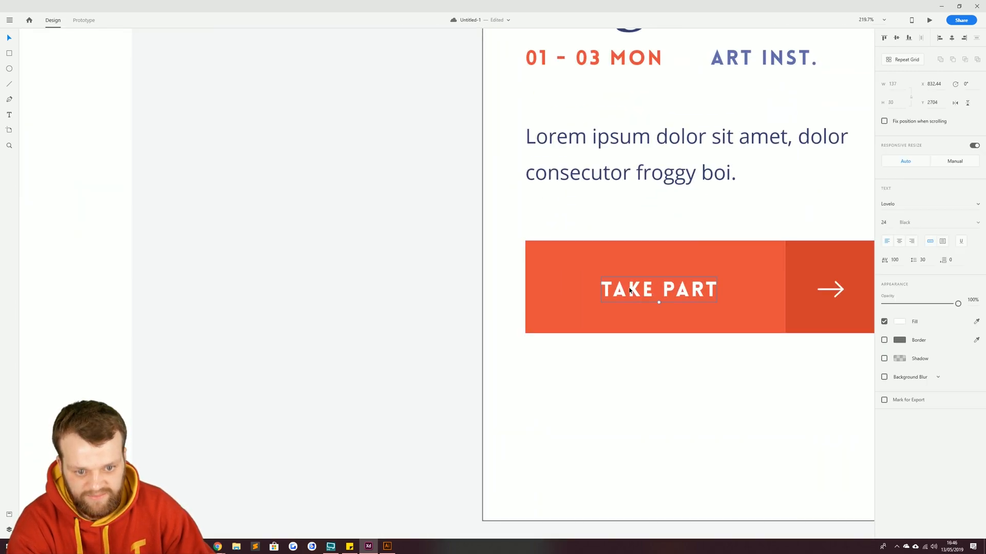
double_click(644, 288)
text(BOO)
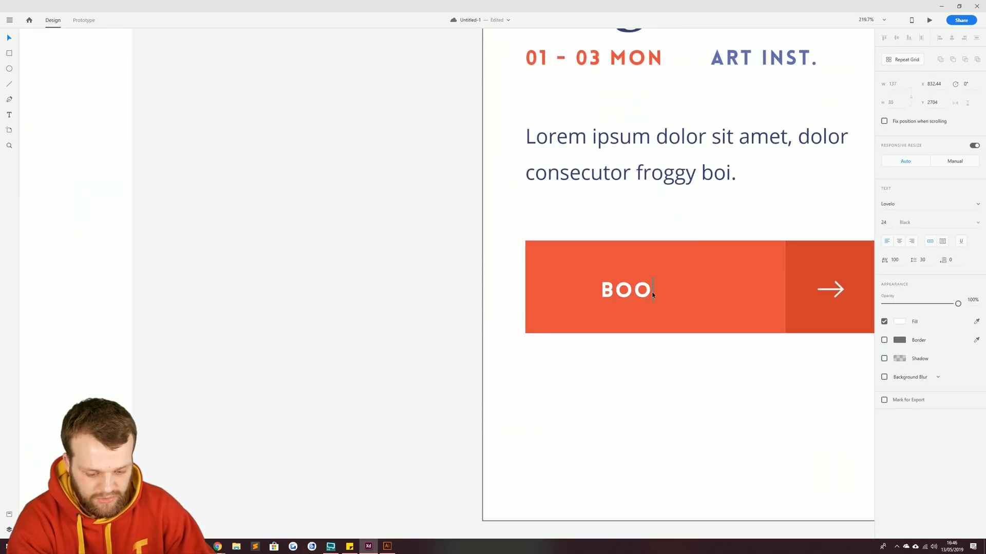
text(K TICKETS)
key(Escape)
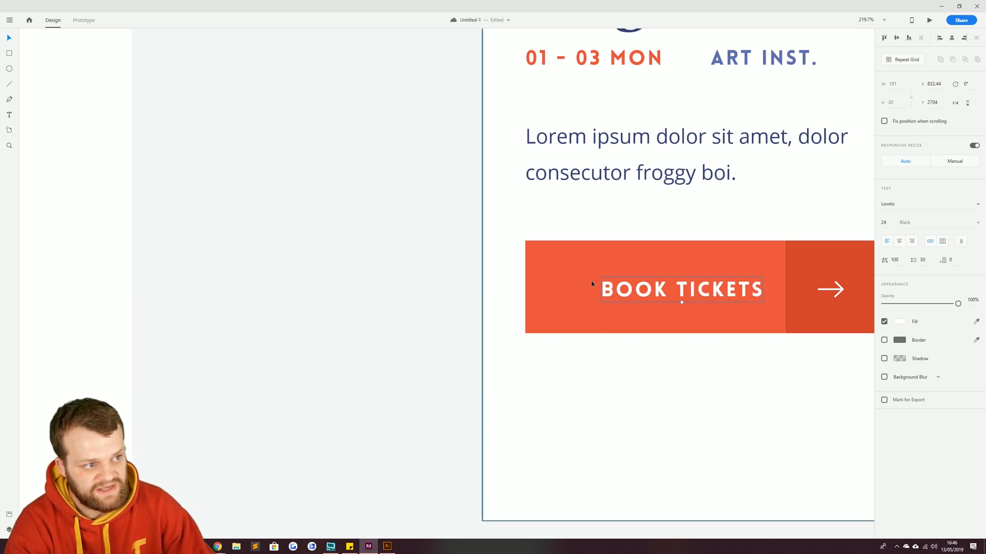
drag(623, 291, 576, 290)
Shorten the middle card's rectangle to a height of about 1069 so it ends just below the BOOK TICKETS button
scroll(624, 307, down, 8)
click(645, 332)
scroll(636, 342, up, 4)
scroll(636, 342, up, 1)
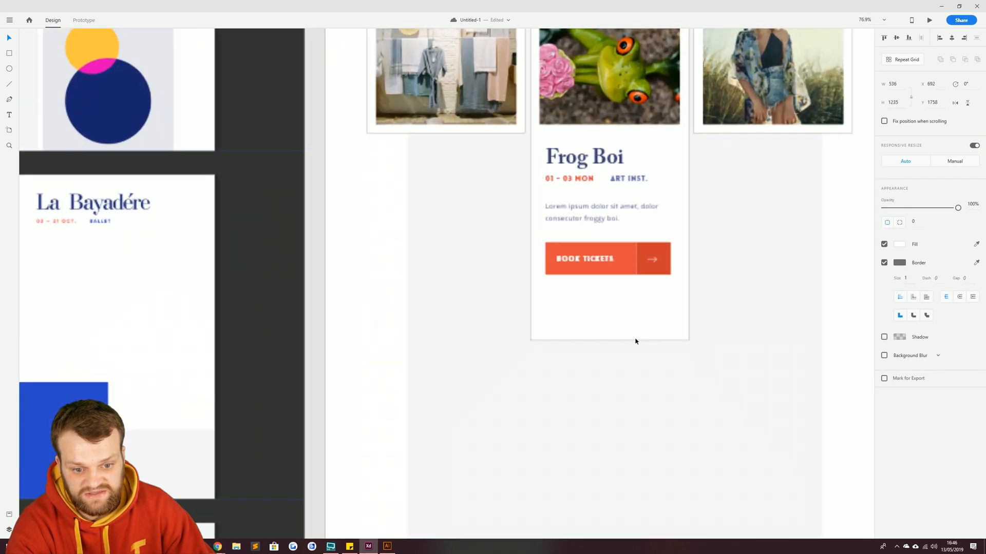
drag(609, 341, 609, 288)
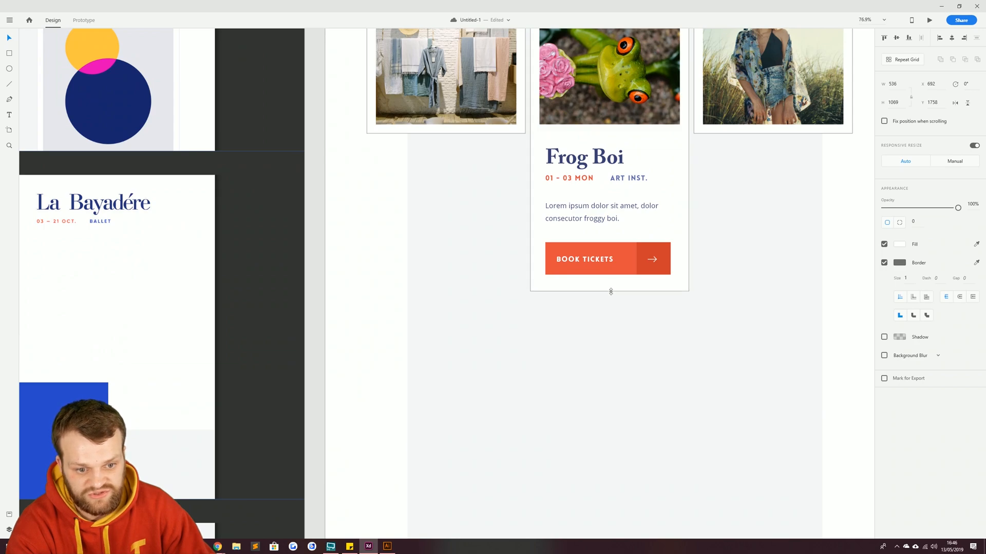
Compare the main artboard's Highlights section with the reference's cards, background block and the sections that follow
scroll(665, 305, down, 5)
scroll(665, 305, down, 3)
click(790, 268)
drag(771, 248, 692, 387)
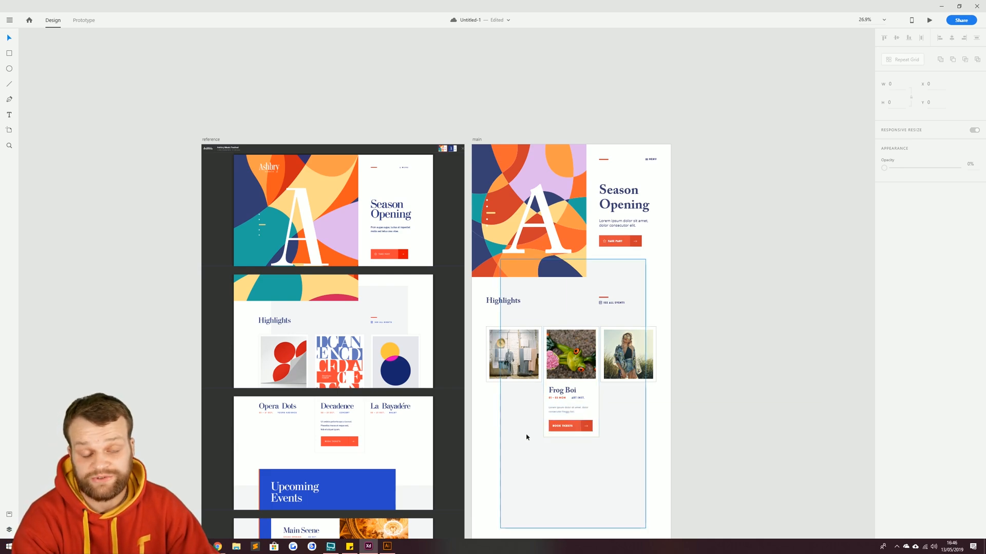
drag(579, 435, 596, 393)
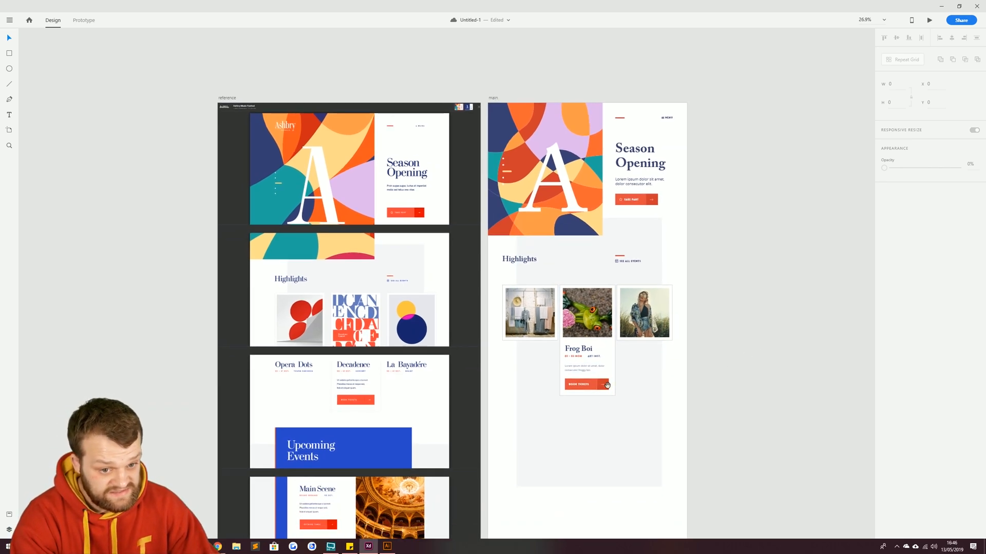
drag(531, 451, 565, 401)
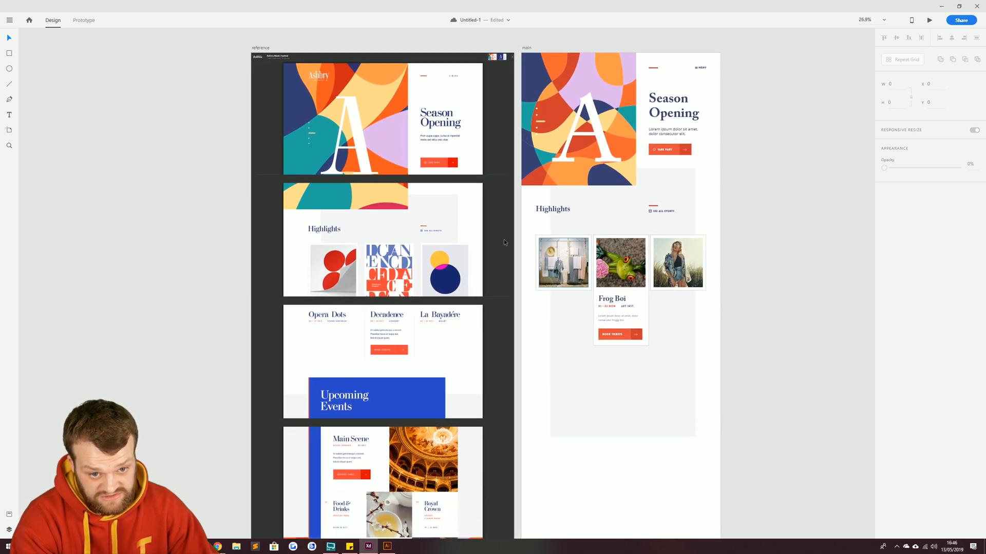
drag(573, 351, 560, 176)
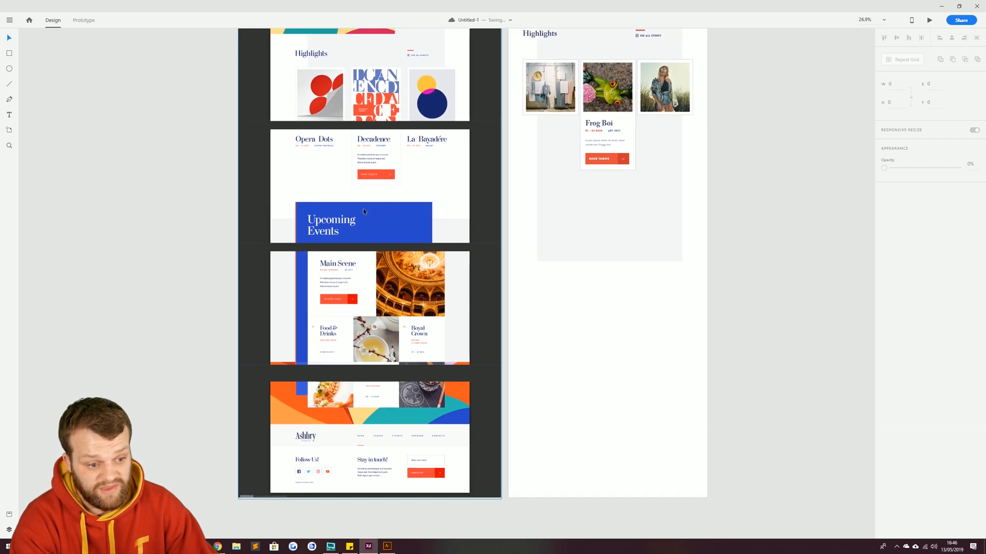
drag(395, 165, 465, 308)
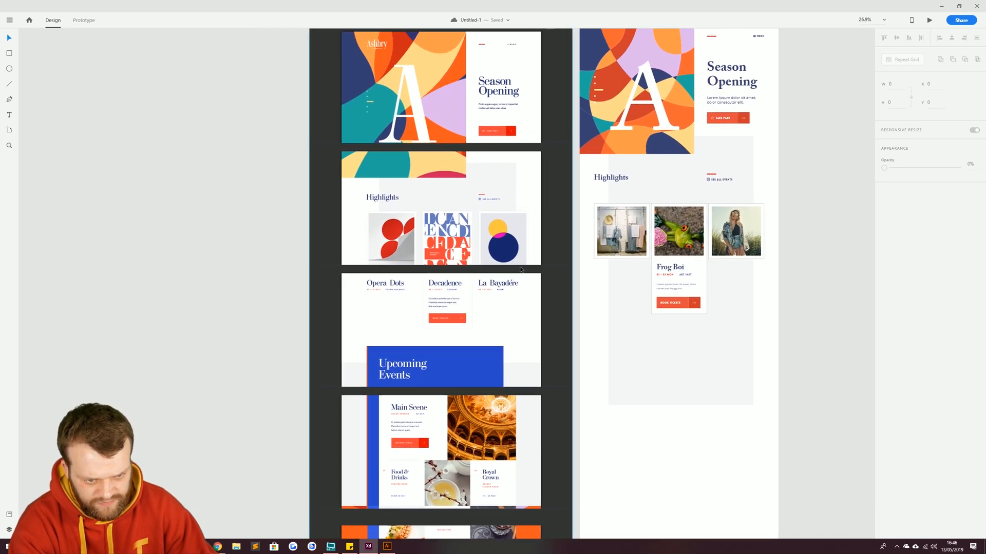
scroll(428, 261, up, 4)
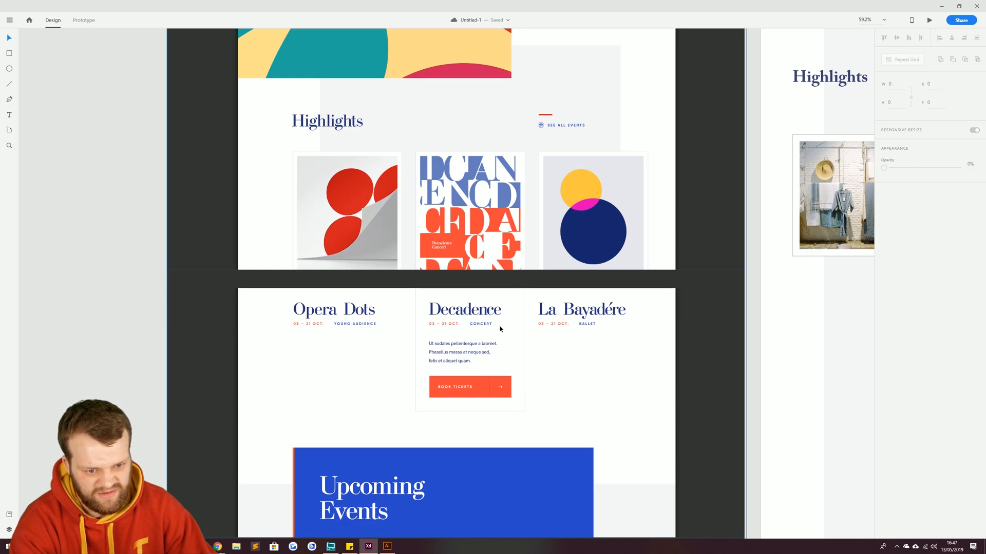
drag(621, 380, 354, 352)
Shorten the light grey background rectangle behind the Highlights cards so it ends level with the middle card's date line
click(606, 374)
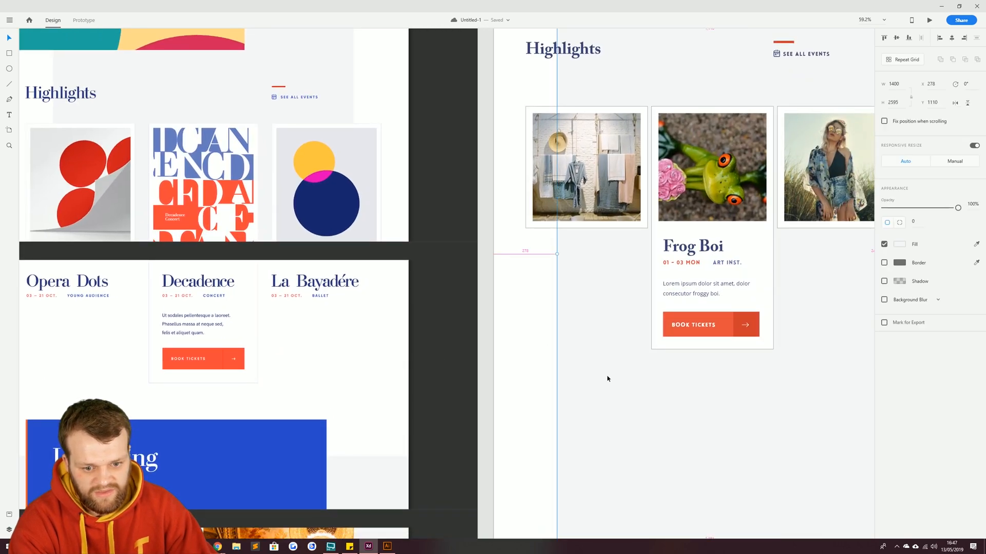
scroll(613, 385, down, 5)
drag(648, 442, 702, 344)
click(655, 413)
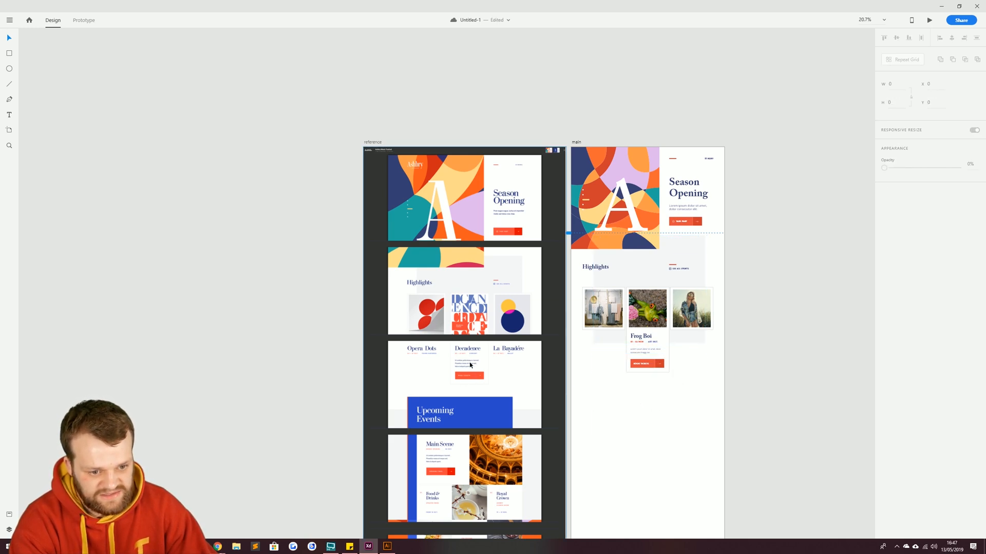
scroll(445, 454, down, 3)
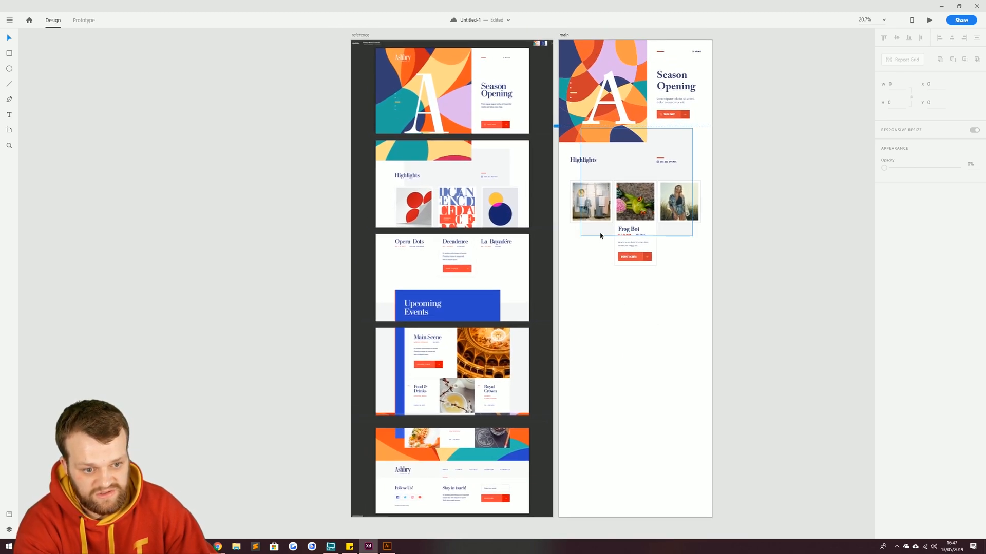
Duplicate the light grey Highlights background rectangle into the empty space below the middle card, at about X 278, Y 2964
drag(601, 235, 590, 381)
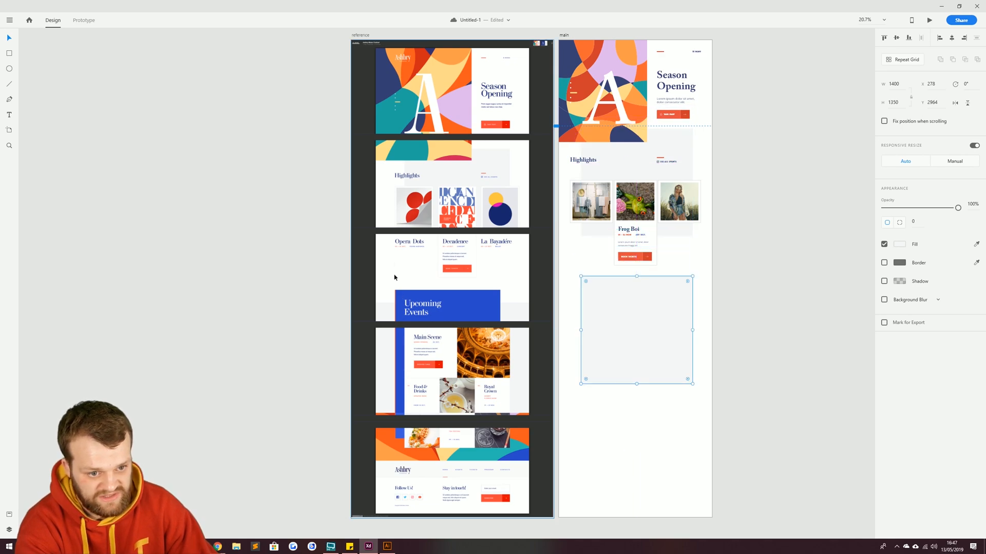
scroll(375, 198, up, 5)
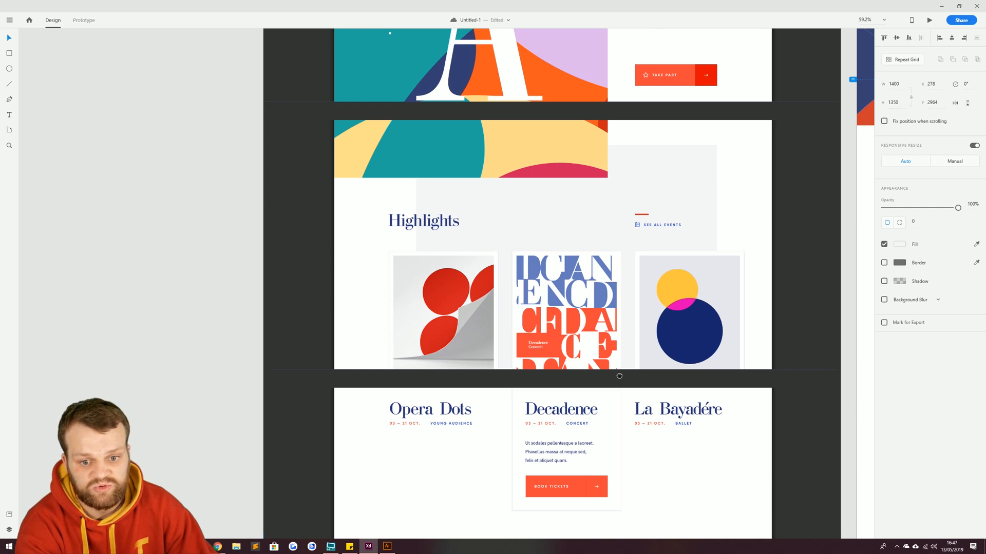
scroll(616, 231, down, 5)
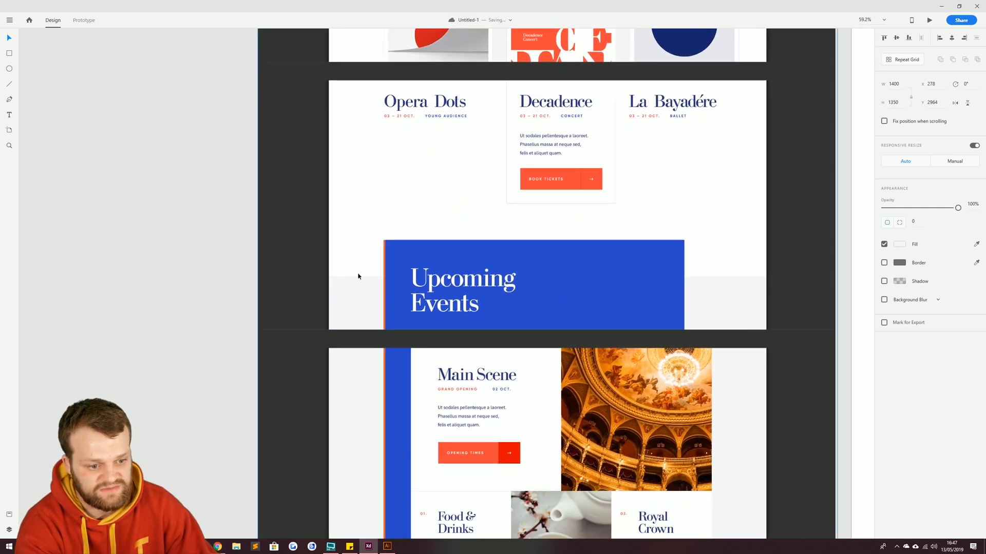
scroll(709, 351, right, 5)
scroll(462, 374, down, 3)
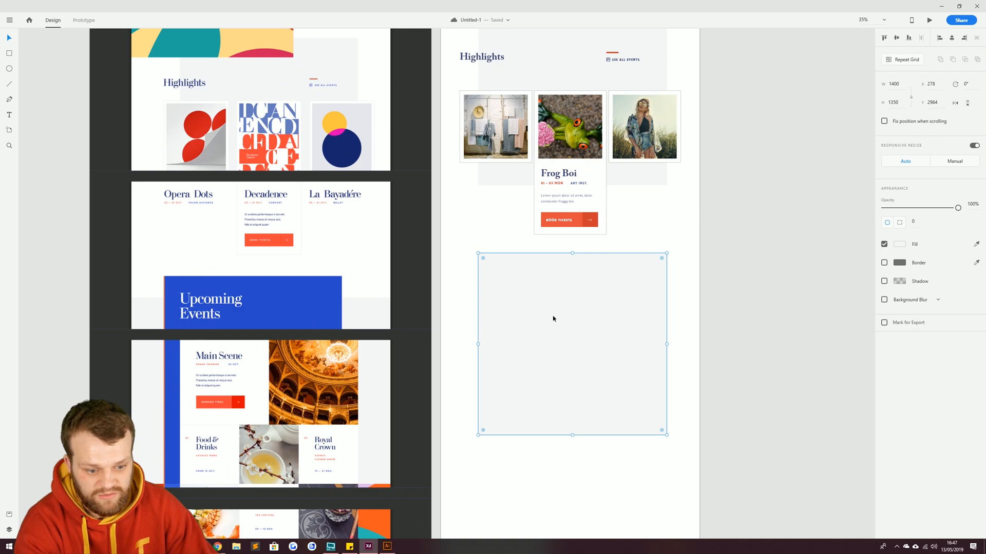
Turn on the layout grid for the main artboard so its columns overlay the page
scroll(450, 90, up, 5)
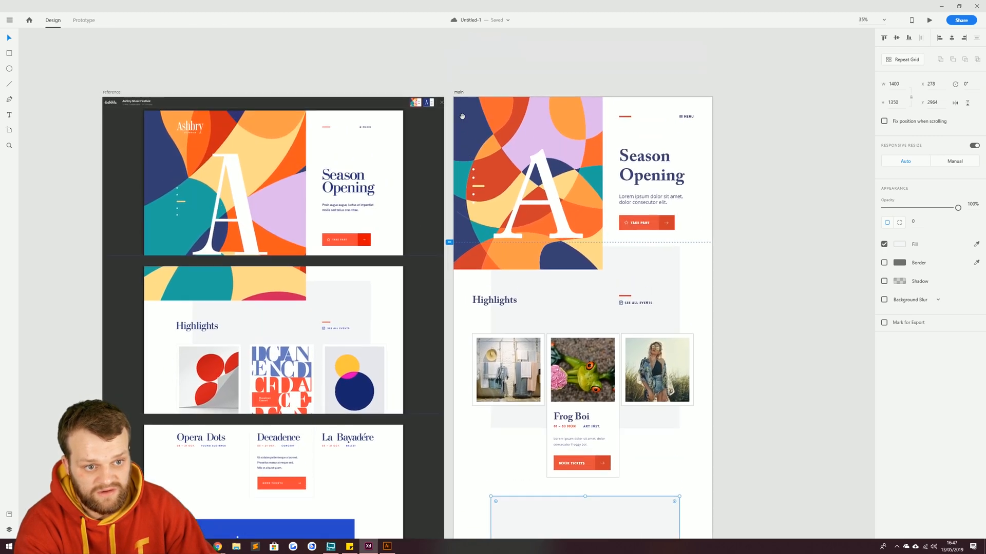
click(458, 93)
click(884, 269)
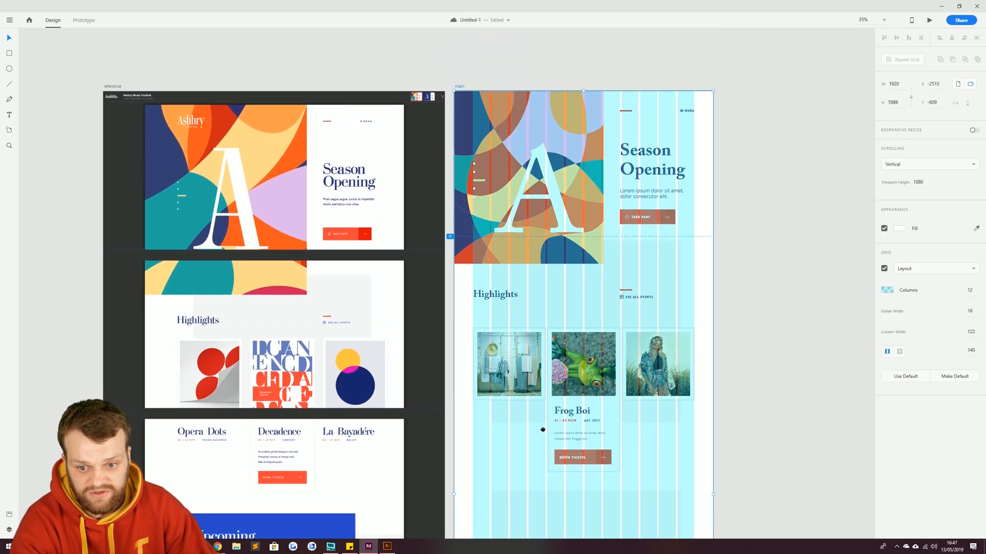
scroll(748, 295, down, 5)
click(748, 295)
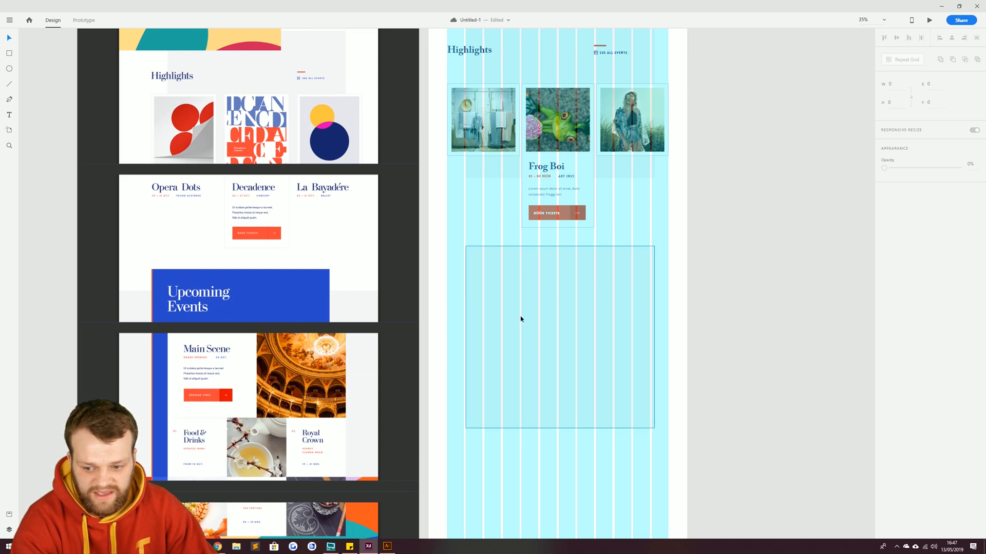
Move the copied grey rectangle left so its left edge aligns with the first column of the layout grid
scroll(517, 317, up, 2)
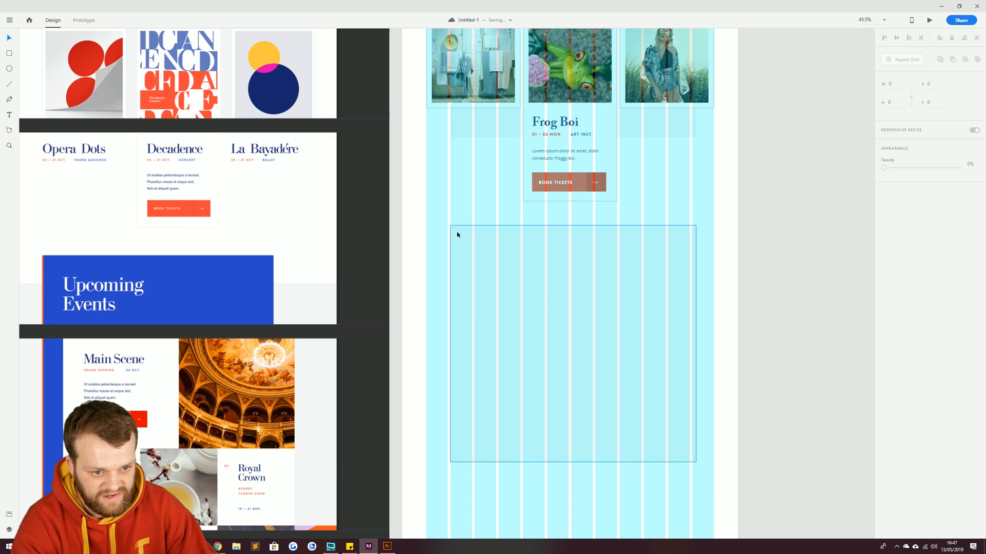
drag(460, 239, 439, 241)
click(407, 296)
scroll(457, 134, up, 10)
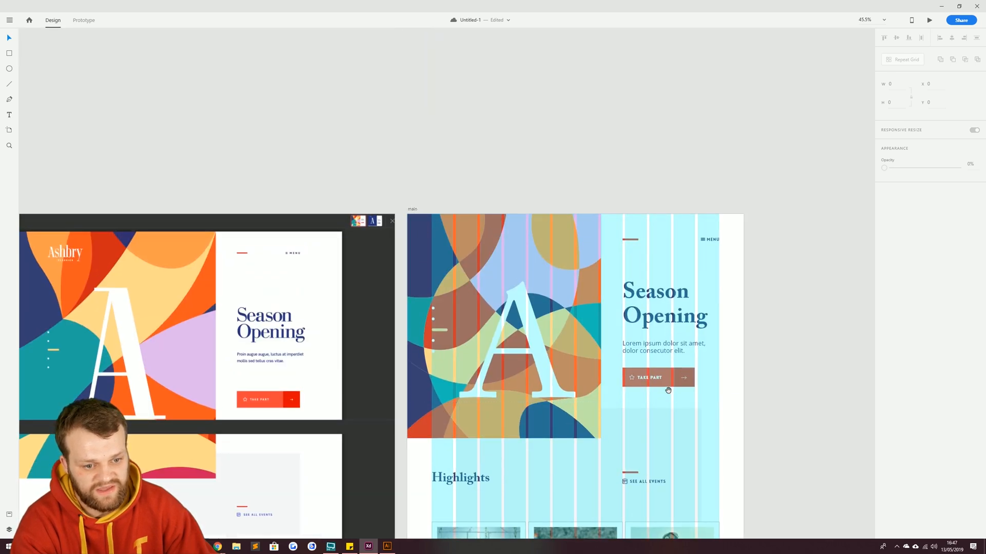
Hide the layout grid on the main artboard
click(667, 238)
click(884, 269)
click(788, 376)
Duplicate the light grey Highlights background rectangle and place the copy below the Frog Boi card at about X 162, Y 2964
drag(788, 376, 775, 53)
drag(402, 371, 611, 121)
drag(441, 277, 411, 212)
drag(627, 205, 536, 217)
click(625, 211)
drag(455, 128, 540, 503)
drag(555, 204, 338, 194)
drag(236, 505, 436, 216)
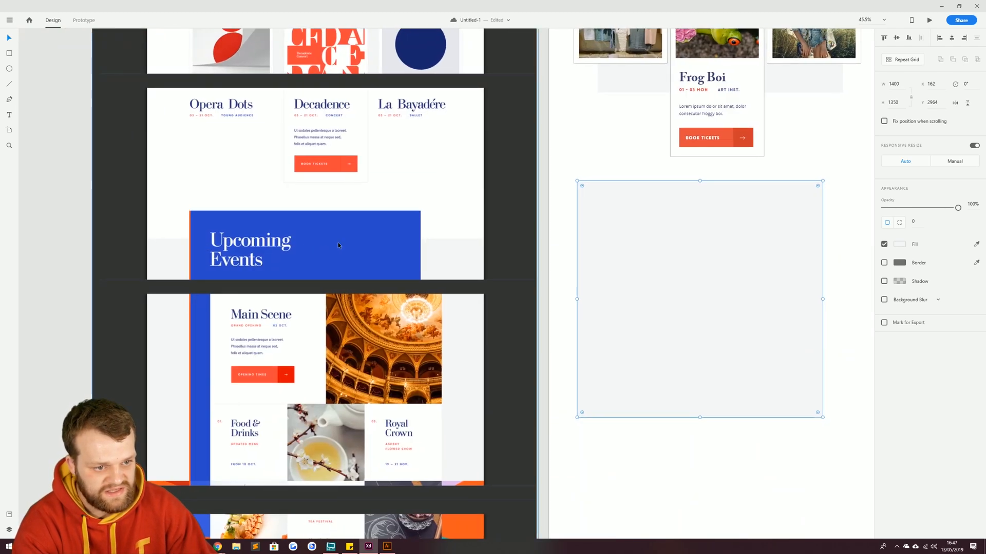
Try filling the copied rectangle with the muted blue sampled from the ART INST. text
scroll(661, 209, up, 5)
drag(798, 82, 545, 323)
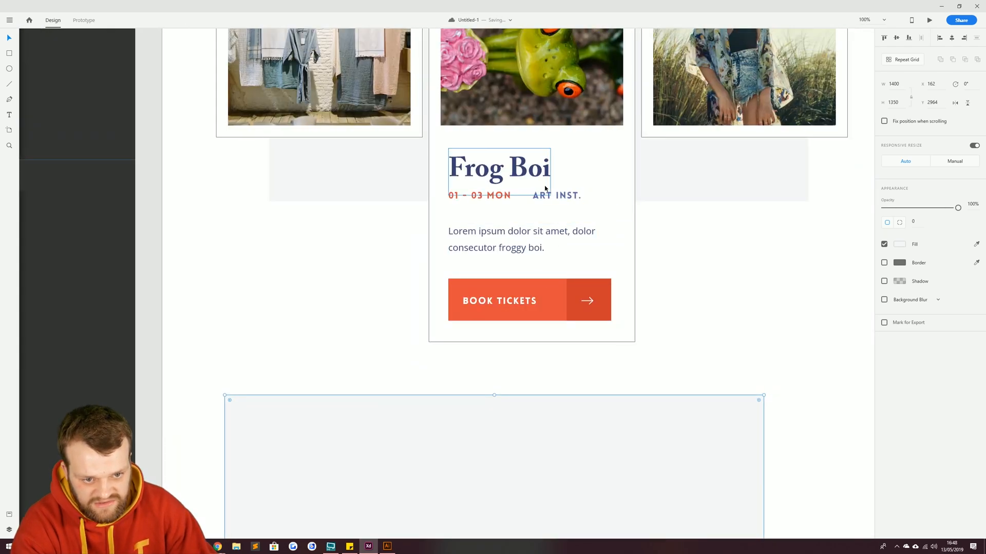
scroll(545, 188, up, 7)
key(i)
click(540, 187)
scroll(518, 285, down, 6)
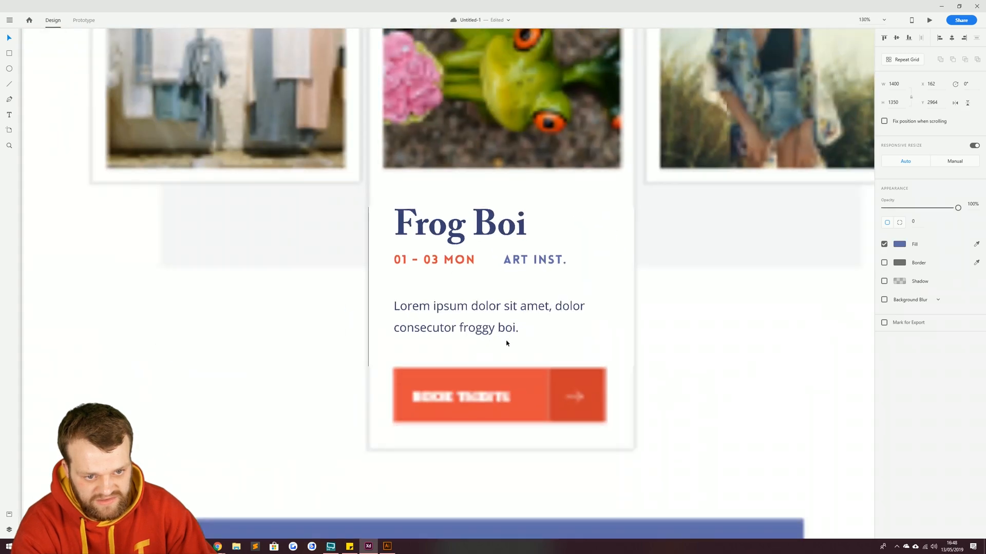
scroll(509, 340, down, 5)
drag(422, 484, 534, 223)
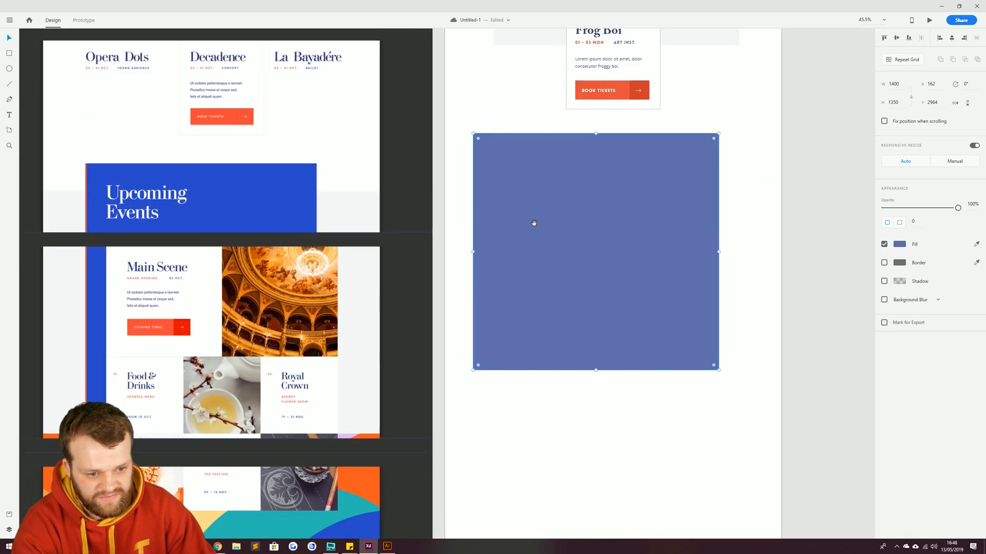
Fill the rectangle with the navy sampled from the hero artwork and brighten it to a vivid blue like the reference
click(271, 205)
drag(555, 85, 491, 392)
key(i)
click(510, 103)
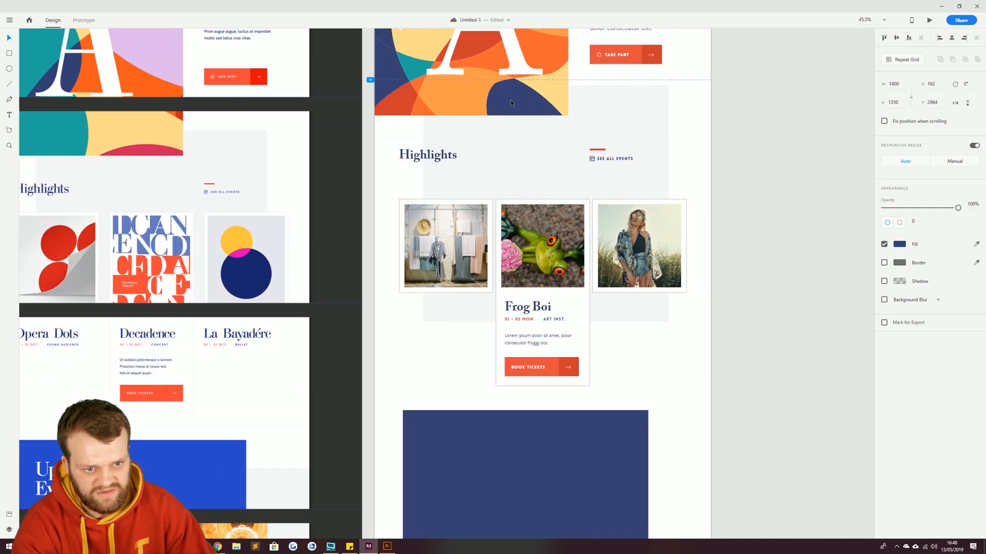
click(899, 244)
click(820, 226)
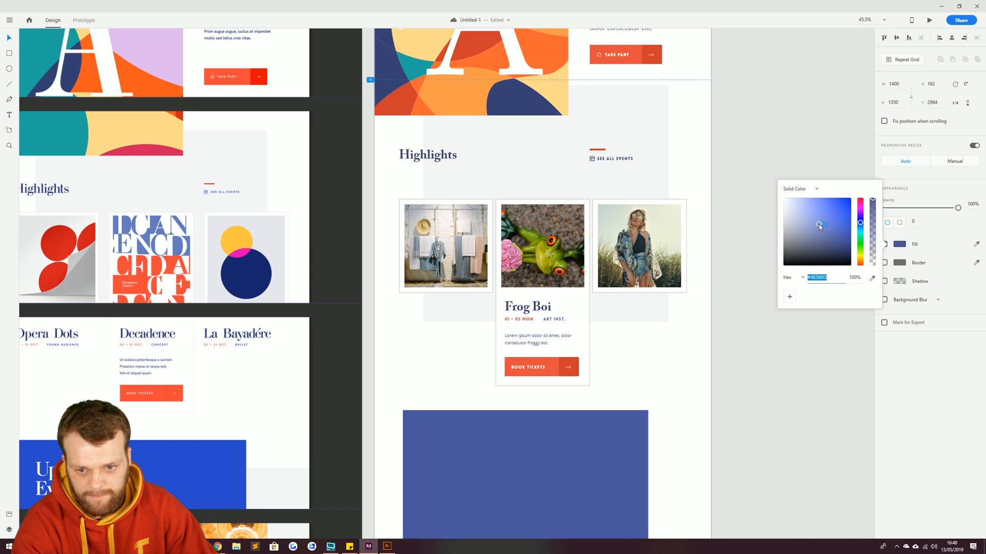
drag(821, 226, 832, 215)
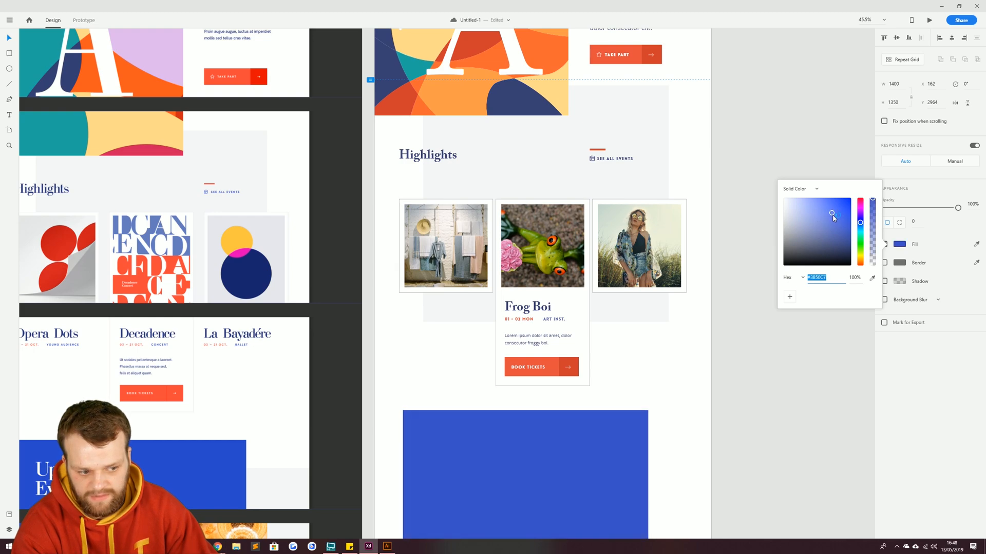
click(706, 345)
Extend the blue rectangle downward to a height of about 2028
drag(596, 444, 721, 239)
drag(669, 391, 532, 502)
drag(488, 154, 479, 316)
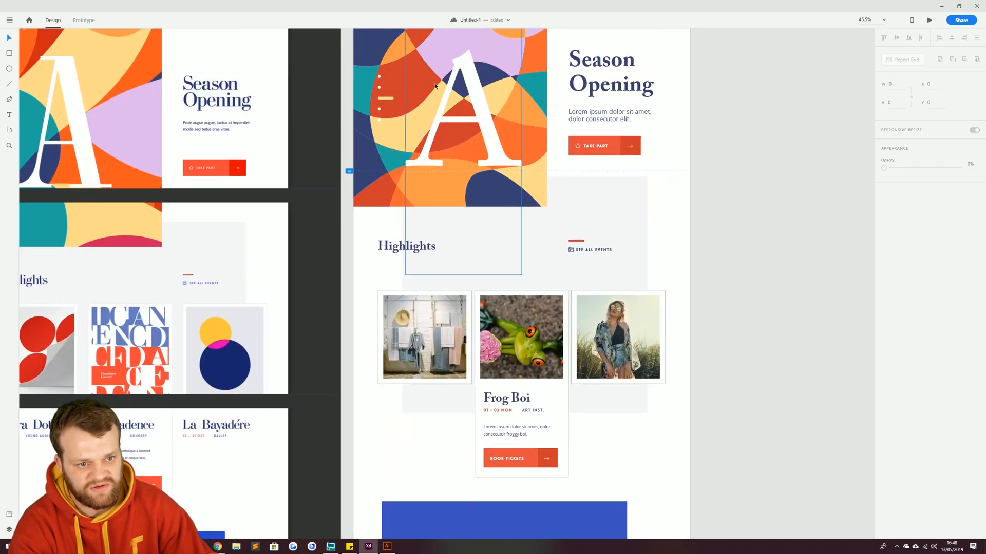
scroll(430, 215, down, 10)
click(514, 294)
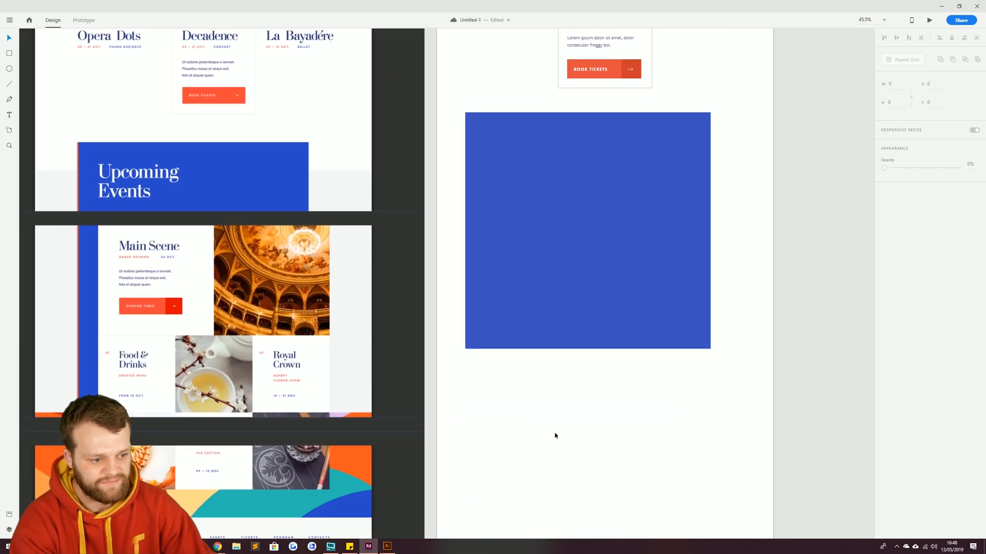
drag(588, 358, 590, 476)
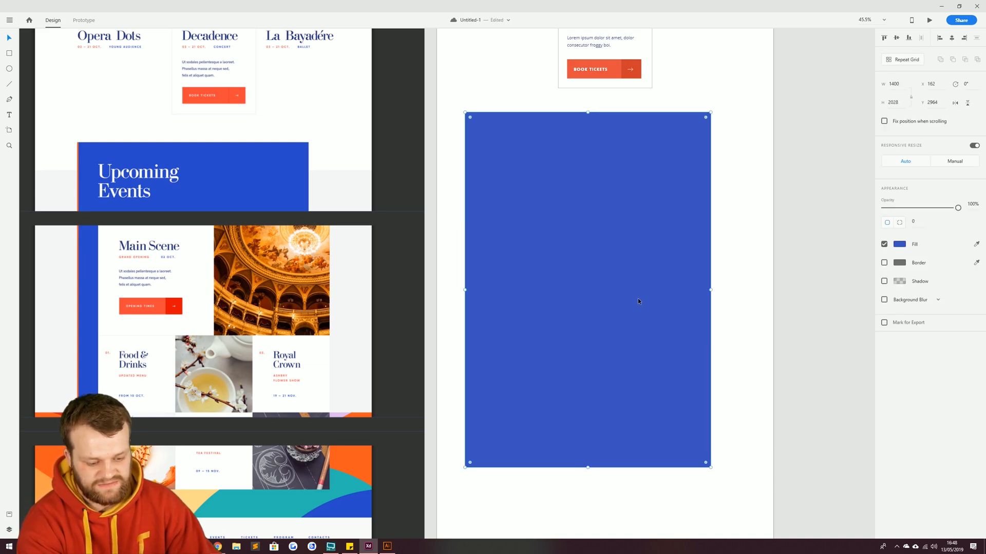
Duplicate the blue rectangle in place and narrow the copy to a strip about 123 wide along its left edge
key(Delete)
key(ctrl+z)
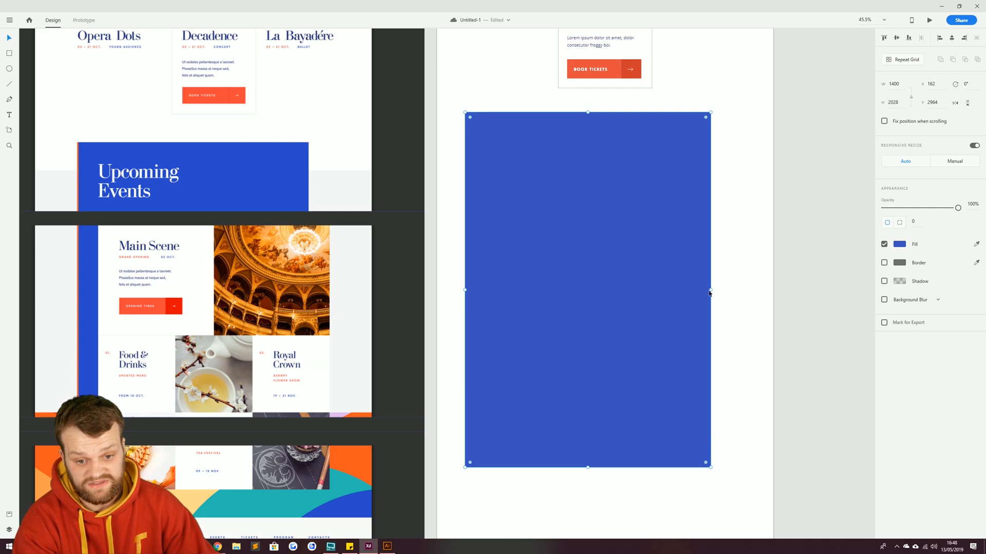
drag(710, 290, 553, 262)
drag(492, 253, 486, 291)
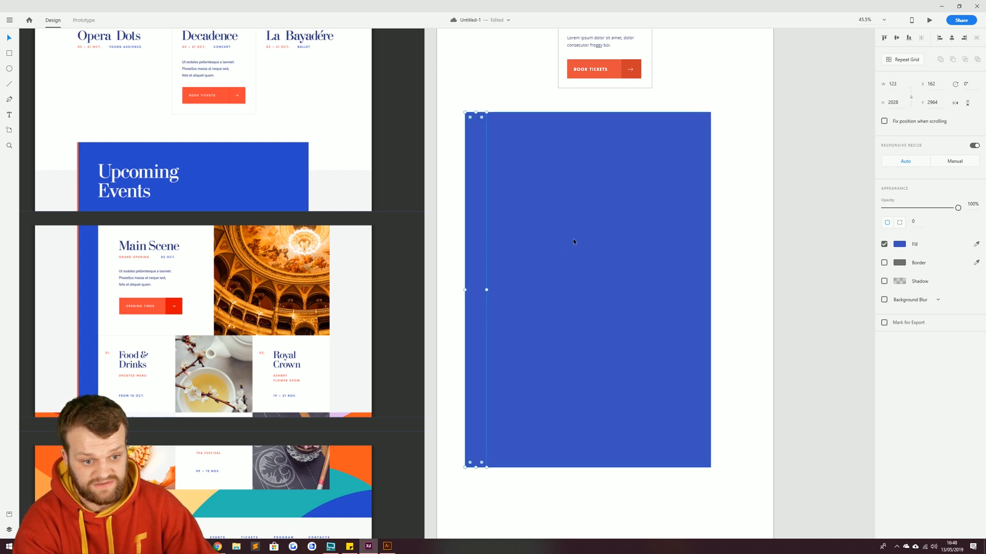
Fill the strip with the orange sampled from the BOOK TICKETS button and narrow it to about 21 wide
key(i)
click(611, 69)
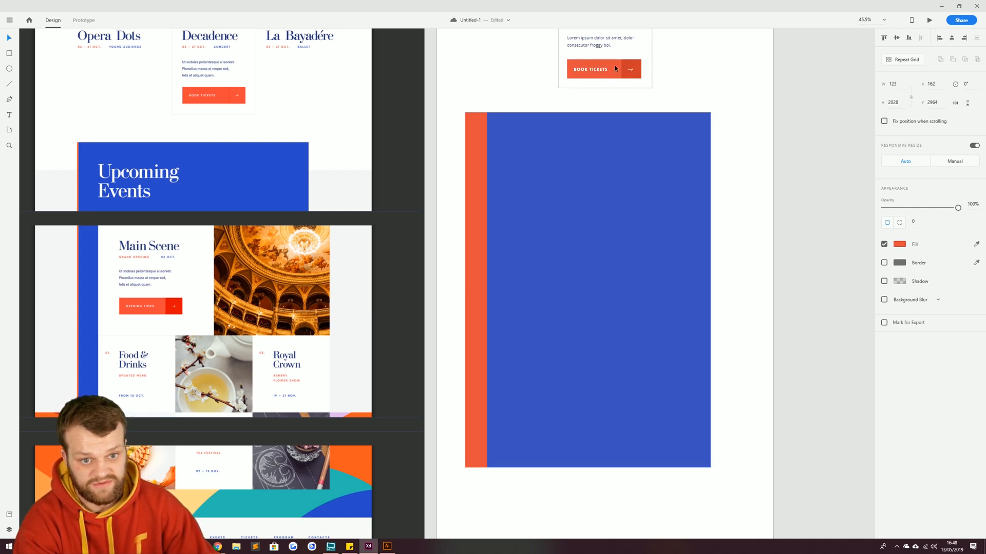
key(ctrl+1)
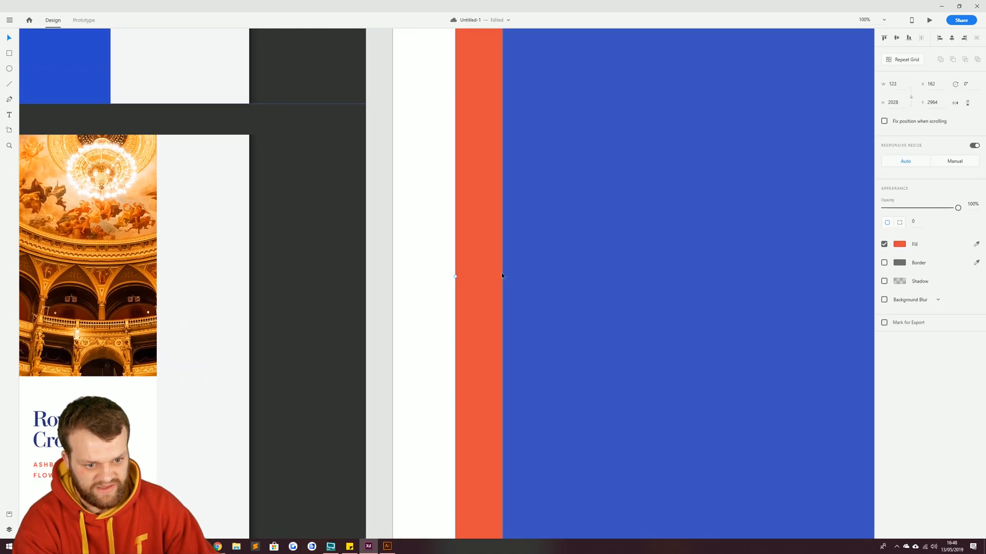
drag(503, 277, 463, 279)
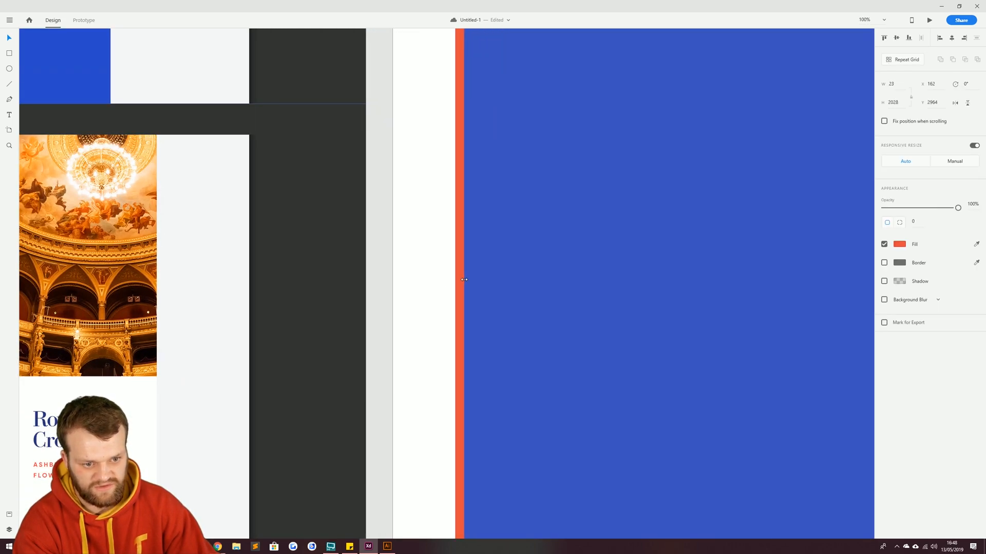
click(449, 251)
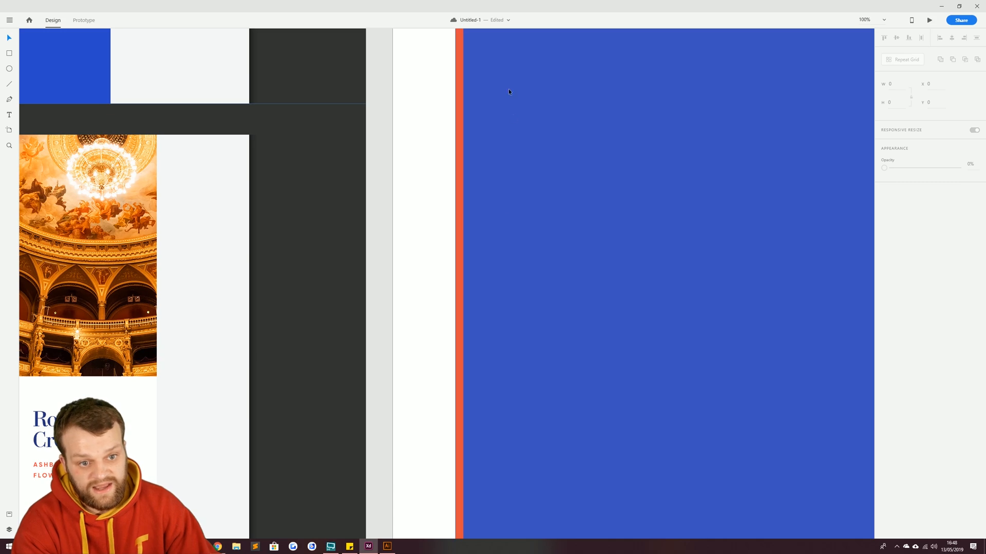
Show the 12-column layout grid on the main artboard
scroll(446, 144, down, 5)
drag(443, 129, 424, 312)
drag(439, 165, 458, 379)
click(447, 159)
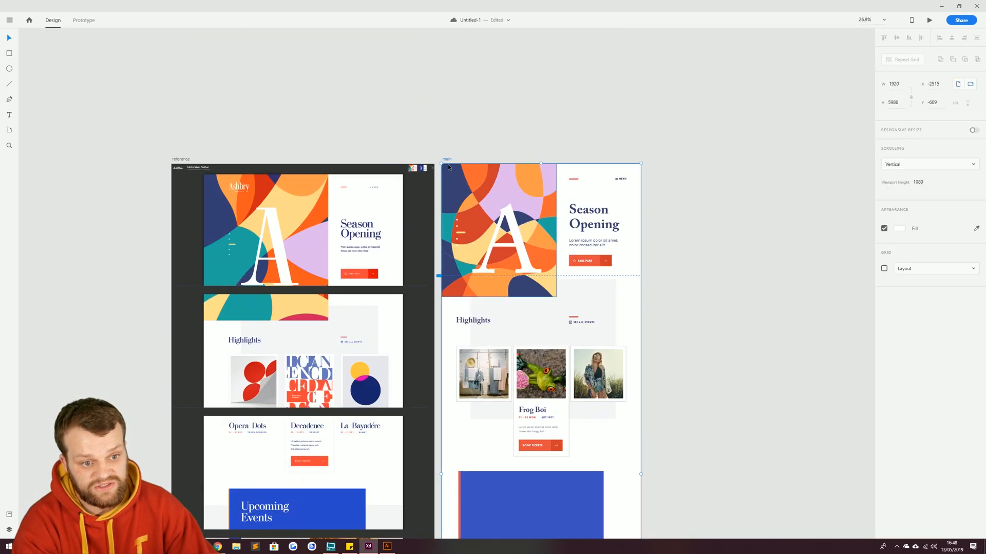
click(883, 269)
scroll(532, 236, down, 5)
scroll(532, 240, up, 8)
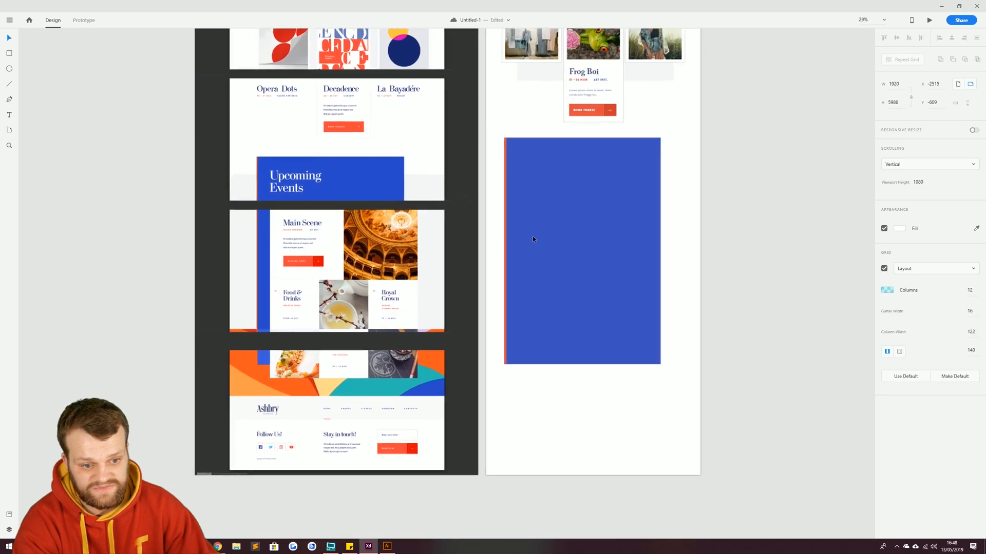
Make the orange strip slightly narrower and realign it with the blue rectangle's left edge
drag(435, 155, 481, 386)
drag(460, 176, 511, 173)
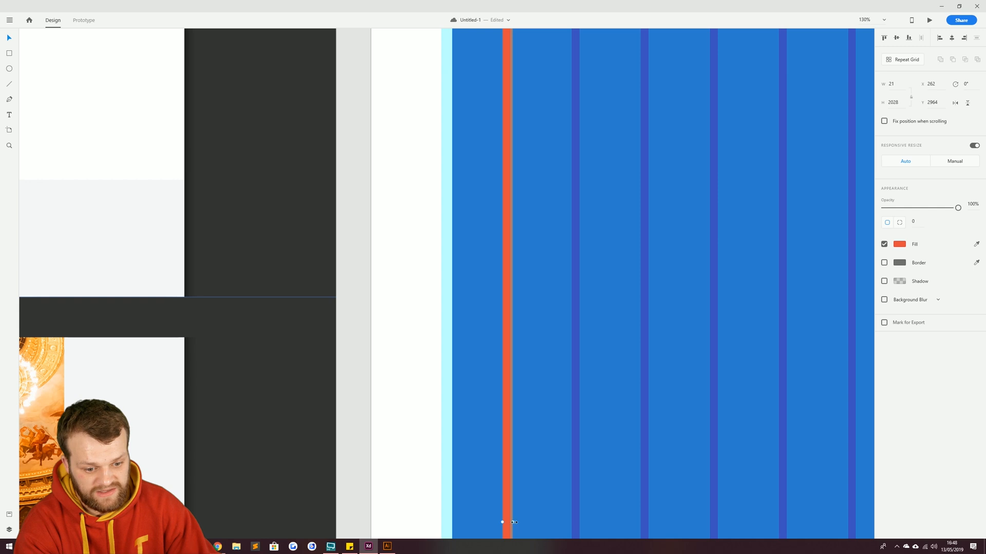
drag(512, 522, 508, 519)
drag(503, 397, 454, 394)
click(422, 375)
scroll(464, 328, down, 5)
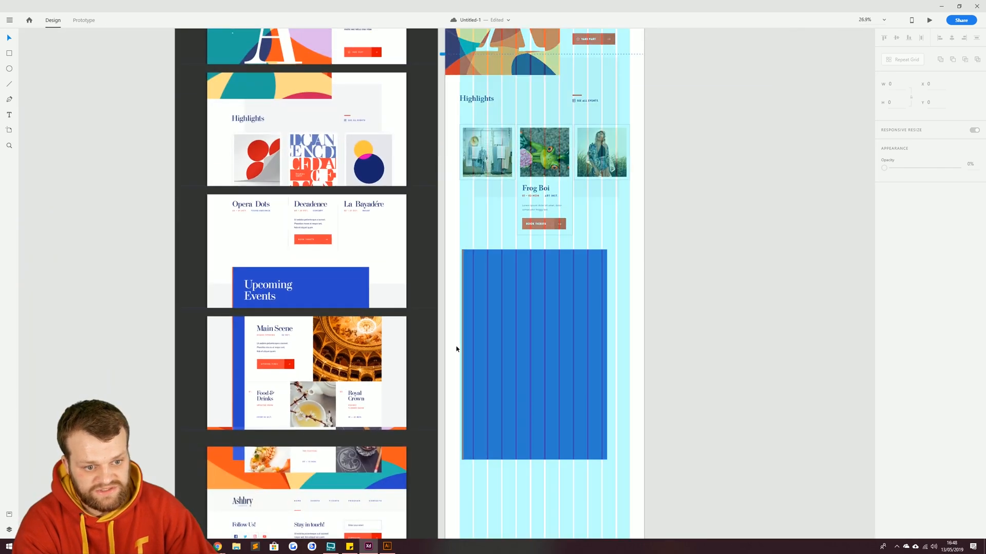
Turn off the main artboard's layout grid
scroll(476, 489, down, 2)
scroll(628, 167, up, 5)
click(469, 89)
click(884, 269)
click(704, 413)
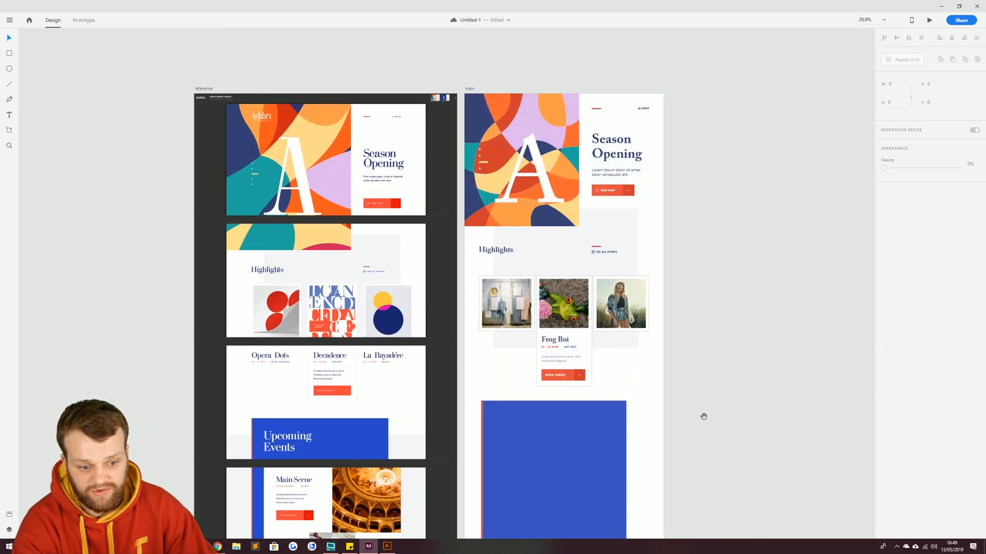
Duplicate the Season Opening heading onto the blue rectangle and fill the copy with sampled white
drag(704, 414, 731, 270)
drag(587, 206, 592, 228)
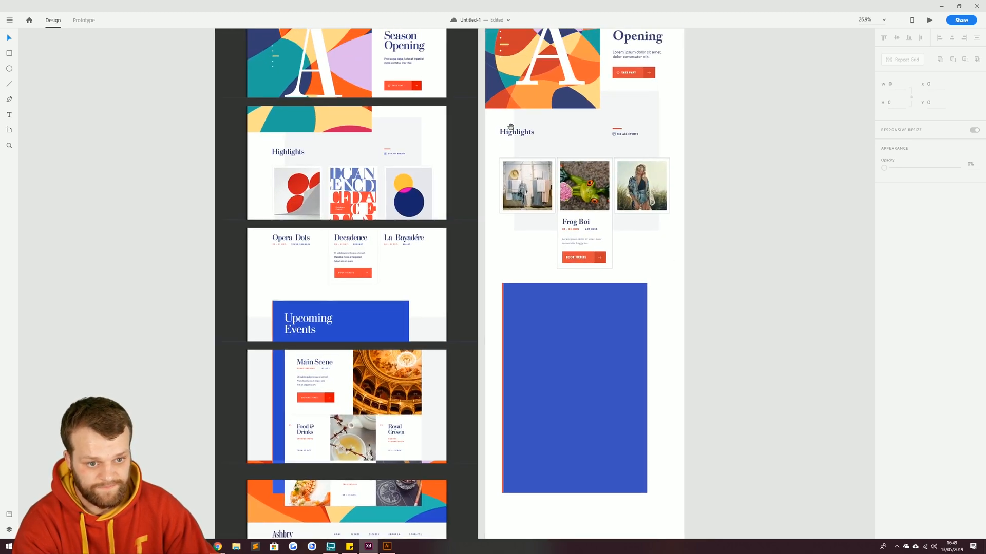
drag(522, 125, 551, 220)
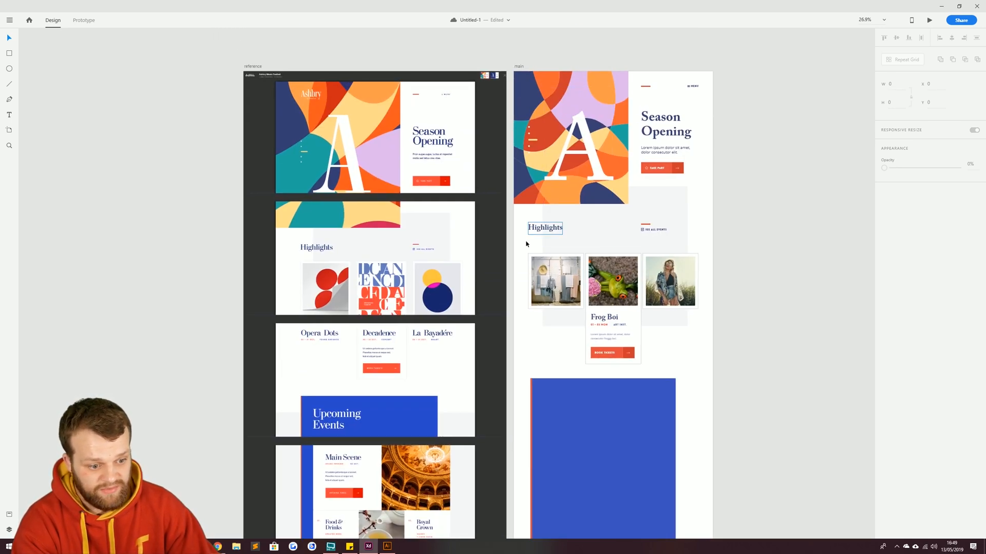
drag(646, 117, 646, 417)
key(i)
click(681, 106)
Position the white heading near the blue rectangle's upper-left corner at about X 278, Y 3054, with the main artboard's layout grid shown
drag(628, 316, 613, 72)
drag(642, 175, 542, 157)
scroll(543, 157, up, 4)
scroll(502, 99, up, 1)
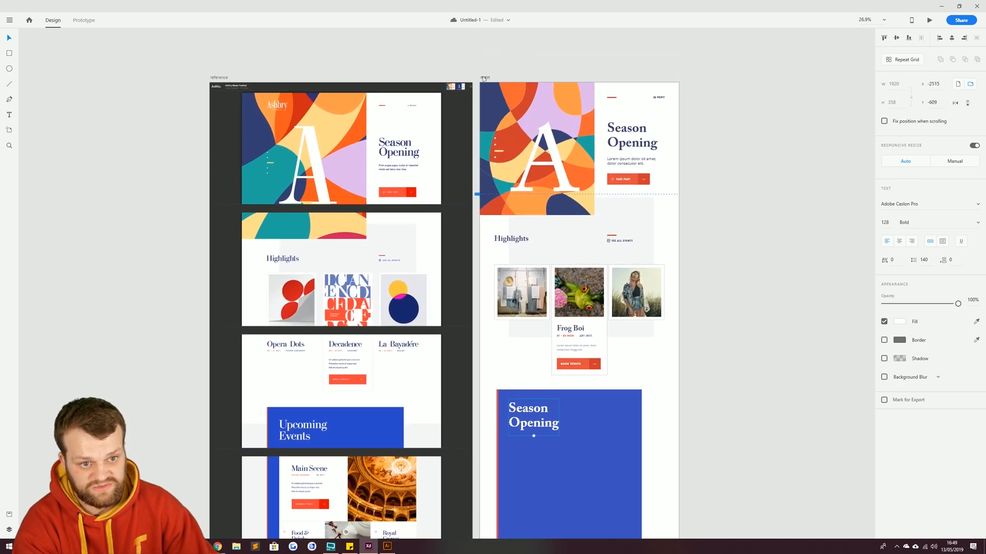
click(485, 77)
click(885, 269)
scroll(618, 334, down, 3)
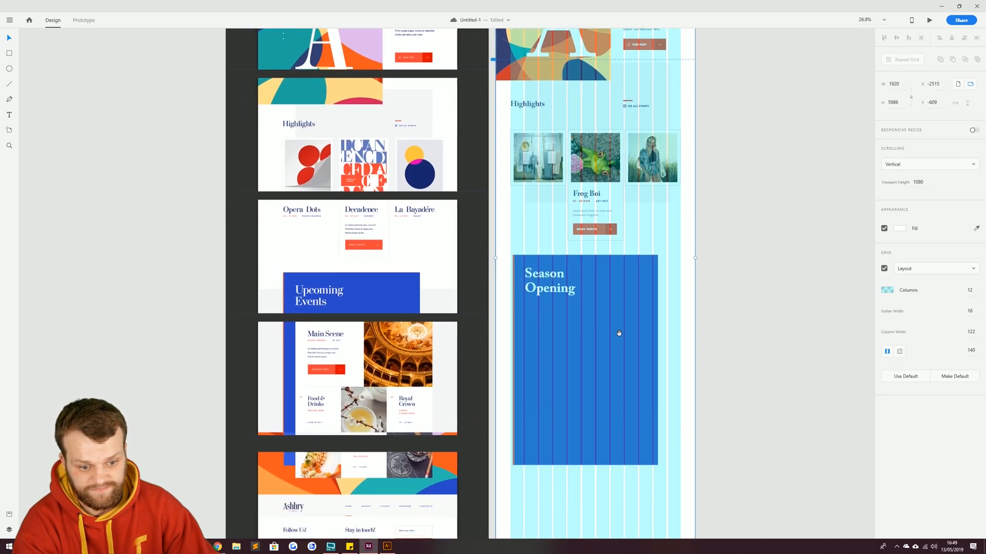
drag(532, 278, 533, 275)
Replace the white heading's text with "Upcoming Events"
double_click(532, 275)
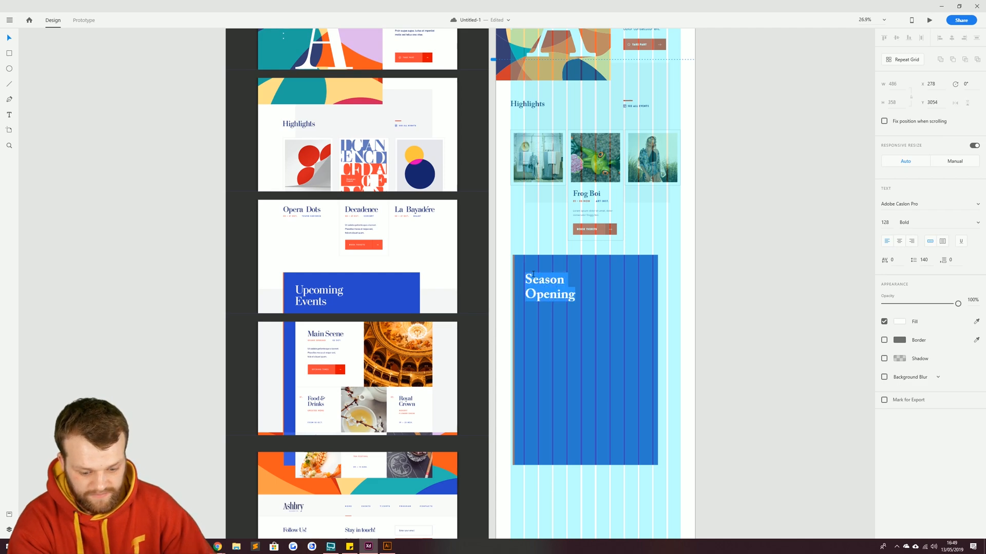
text(Upciom)
text(oming)
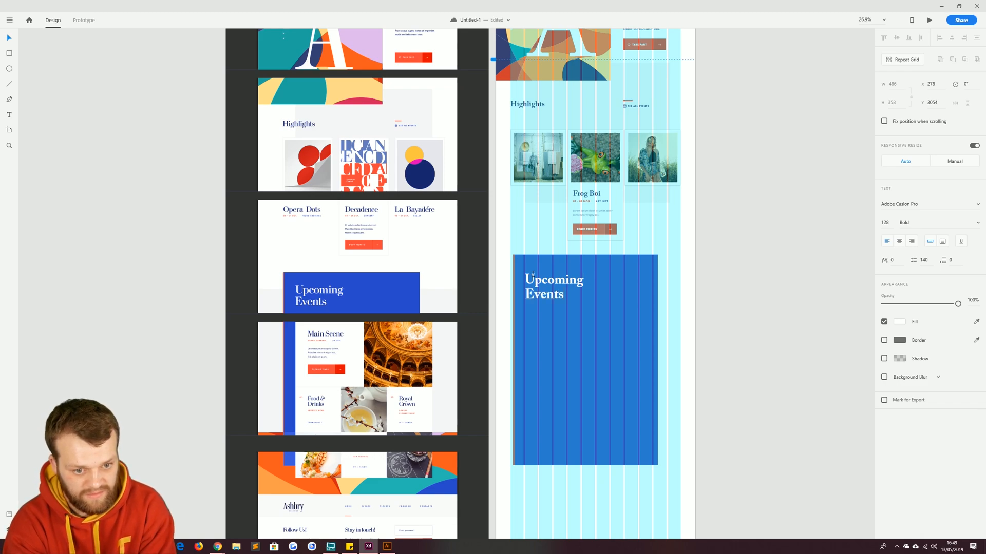
click(83, 123)
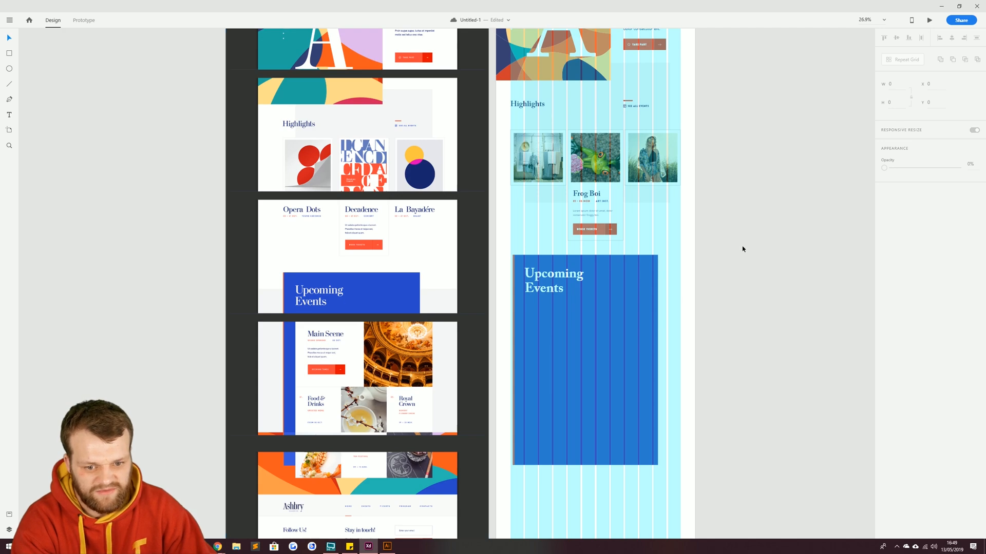
Hide the main artboard's layout grid again
drag(704, 161, 733, 199)
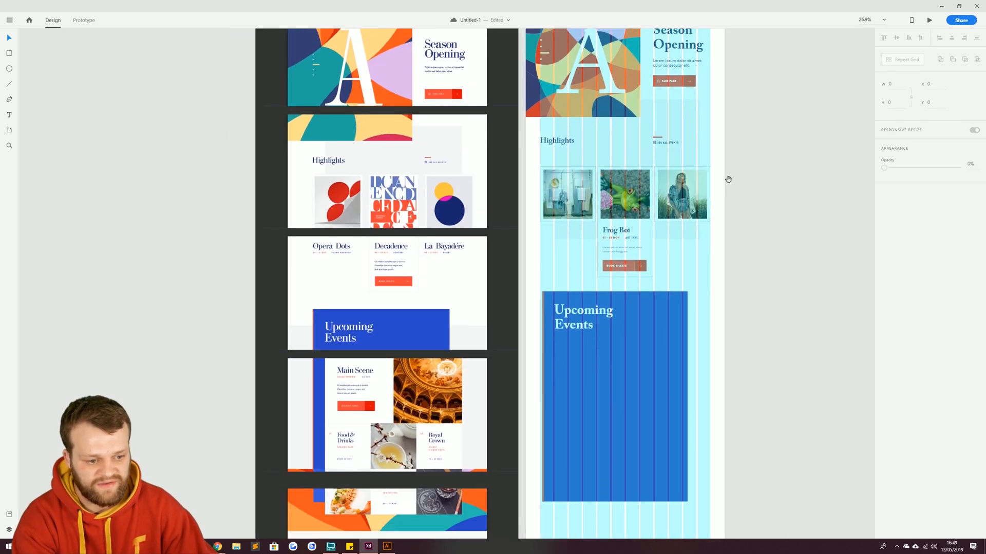
drag(597, 83, 617, 218)
click(553, 116)
click(883, 268)
drag(799, 367, 802, 165)
drag(749, 295, 751, 237)
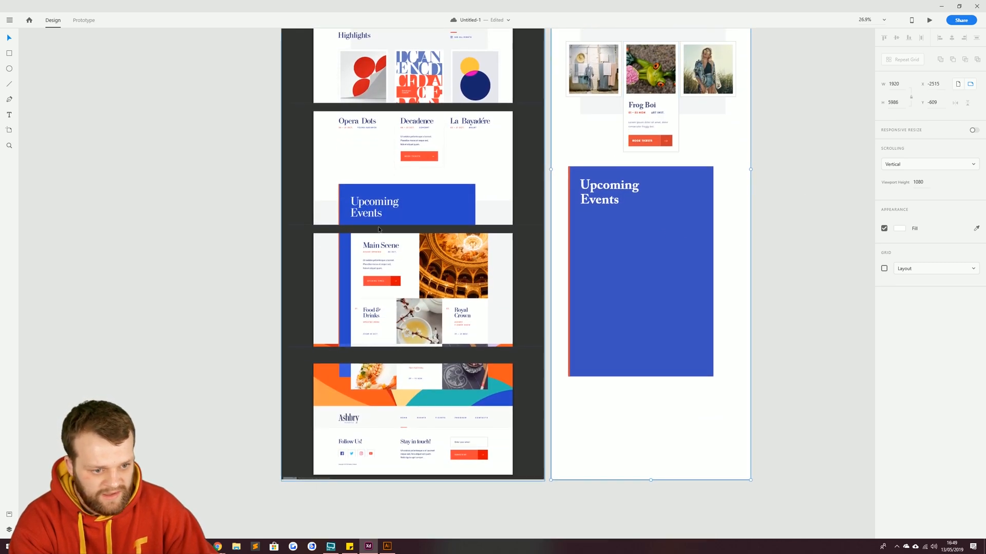
Examine the reference's Upcoming Events section, including the Main Scene card and event tiles, and compare it with the blue rectangle
scroll(430, 327, up, 3)
drag(471, 279, 529, 279)
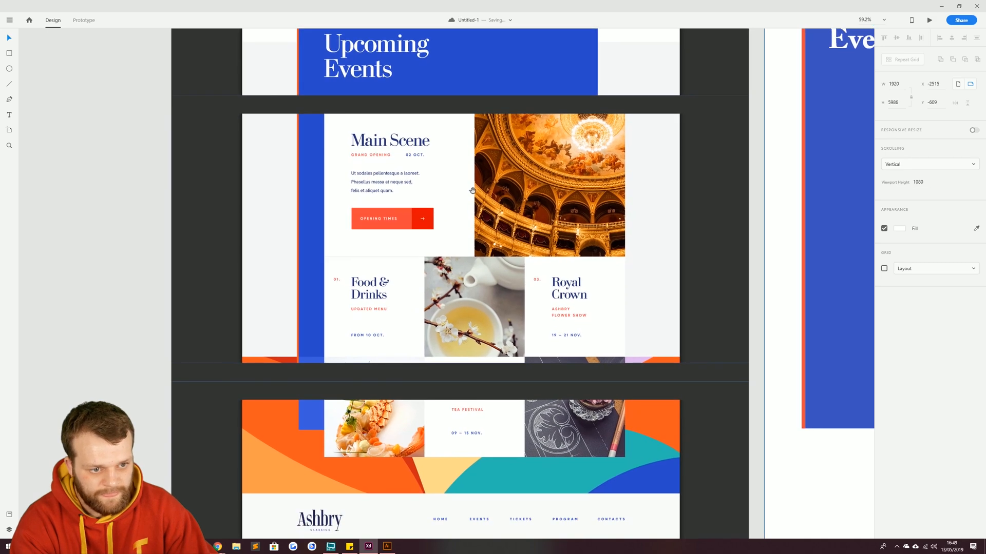
drag(484, 249, 469, 215)
drag(560, 150, 559, 170)
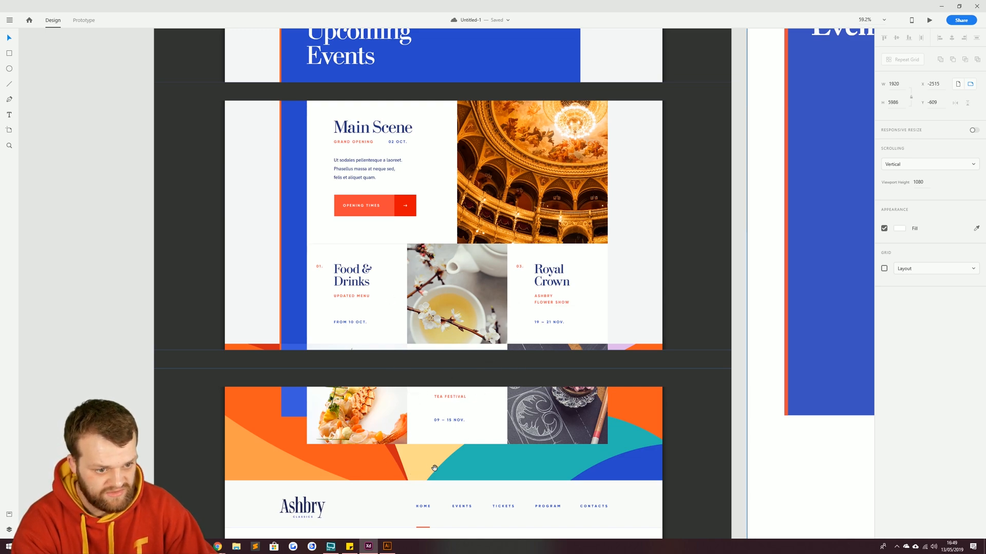
drag(532, 314, 506, 332)
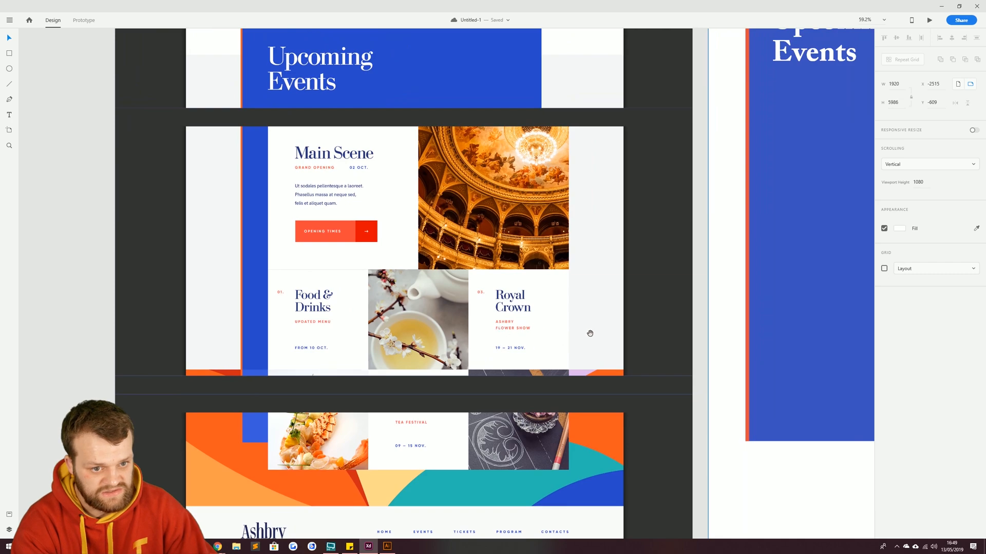
drag(633, 277, 222, 407)
drag(94, 288, 416, 231)
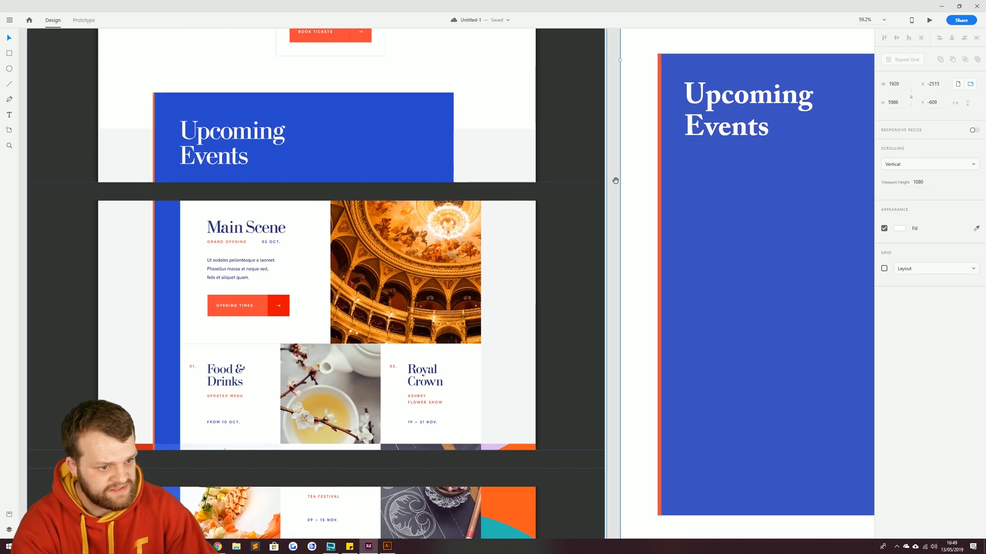
drag(389, 147, 124, 181)
click(461, 242)
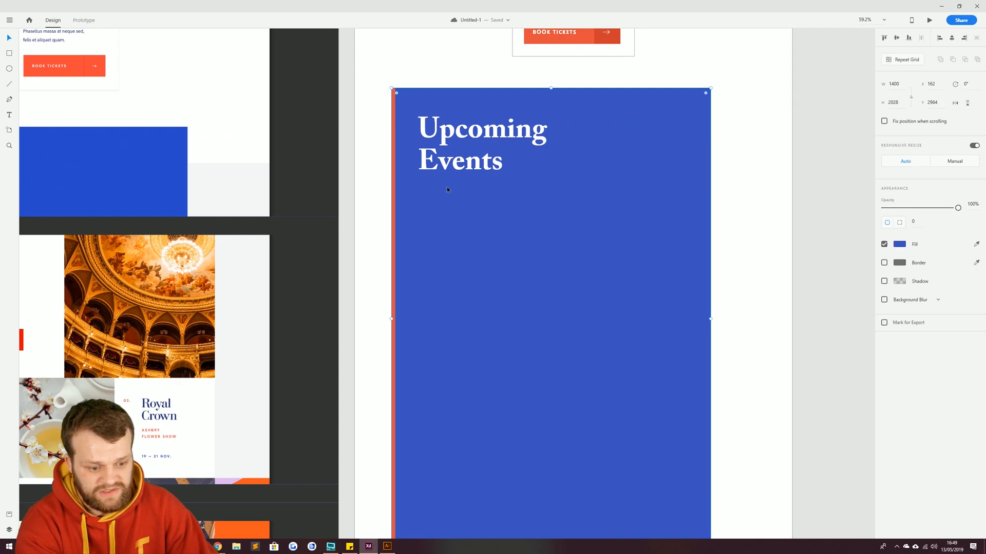
Duplicate the blue Upcoming Events rectangle, offset to X 418, Y 2964, and fill the copy with white sampled from the page
drag(445, 258, 503, 246)
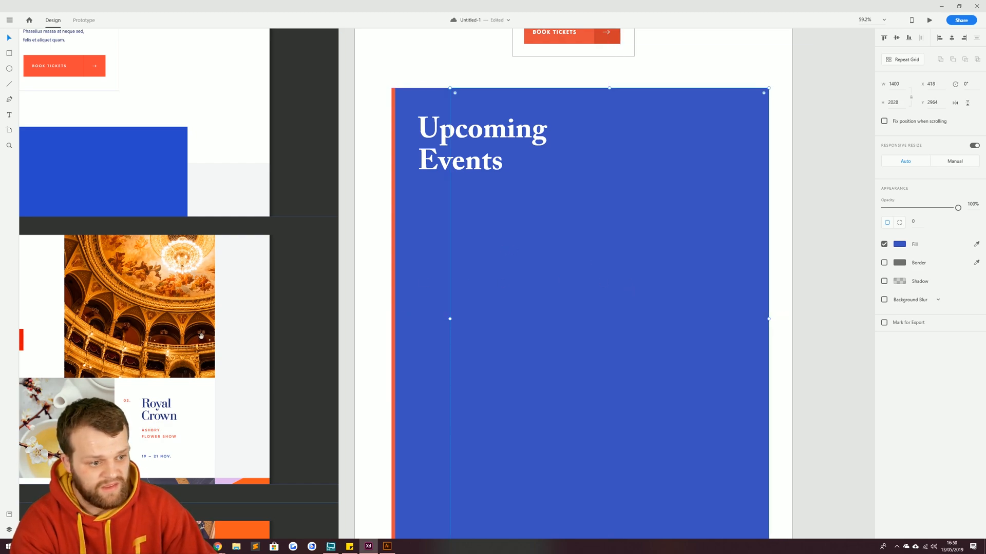
drag(220, 328, 644, 266)
drag(810, 223, 478, 269)
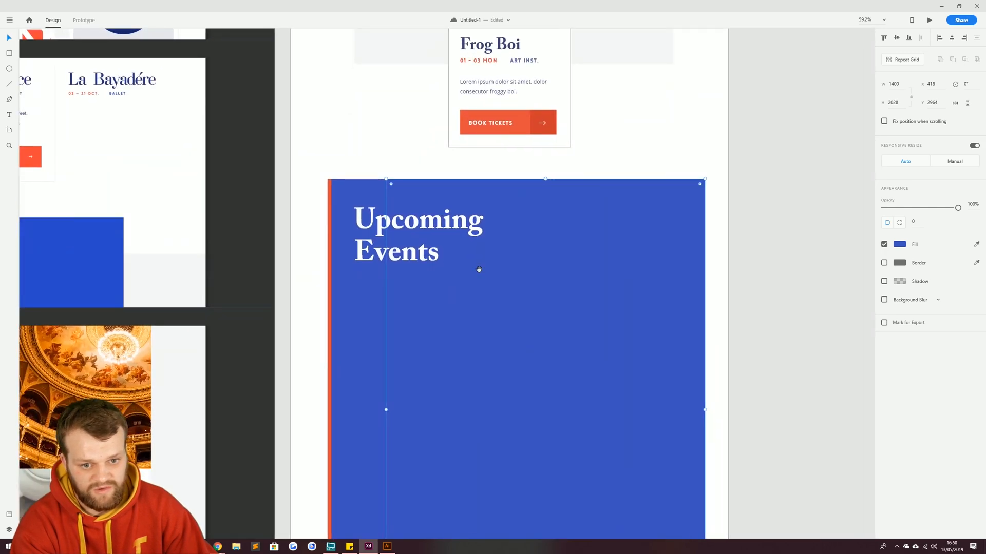
key(i)
click(631, 47)
key(i)
click(667, 148)
click(684, 154)
Resize the white rectangle vertically so it starts at Y 3421 below the heading and is 1818 high, extending past the blue rectangle
scroll(596, 280, down, 1)
click(596, 279)
drag(546, 164, 531, 302)
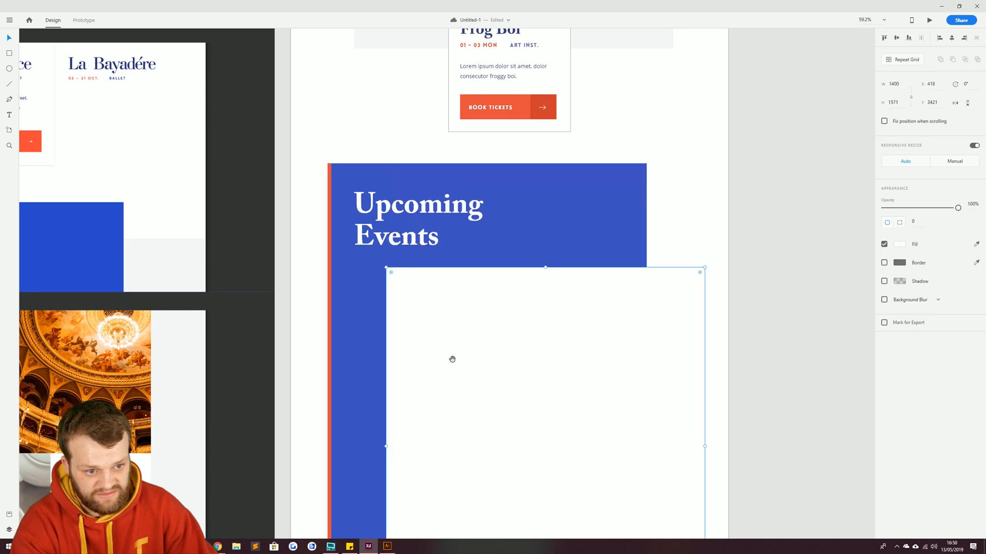
scroll(559, 236, down, 3)
scroll(571, 272, down, 2)
scroll(571, 272, down, 1)
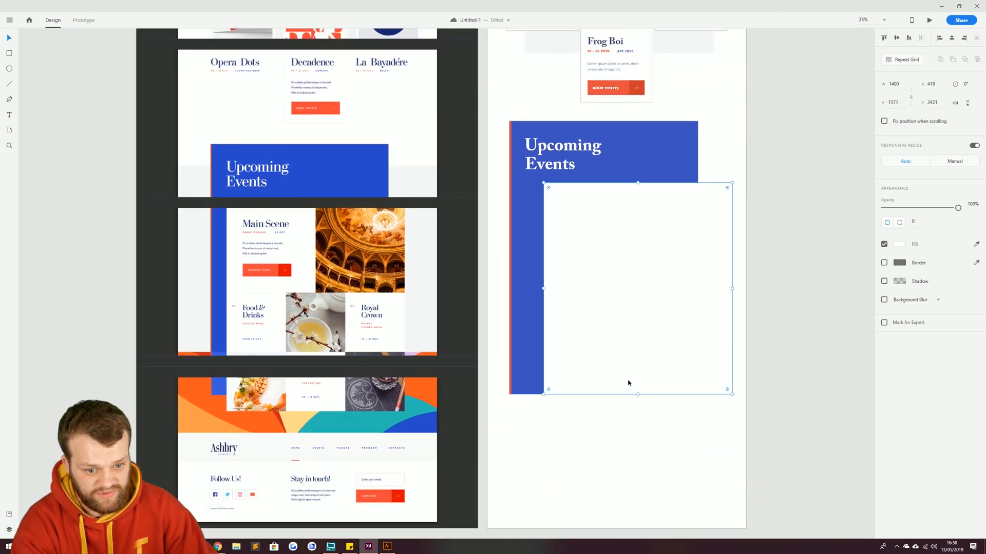
drag(638, 394, 638, 428)
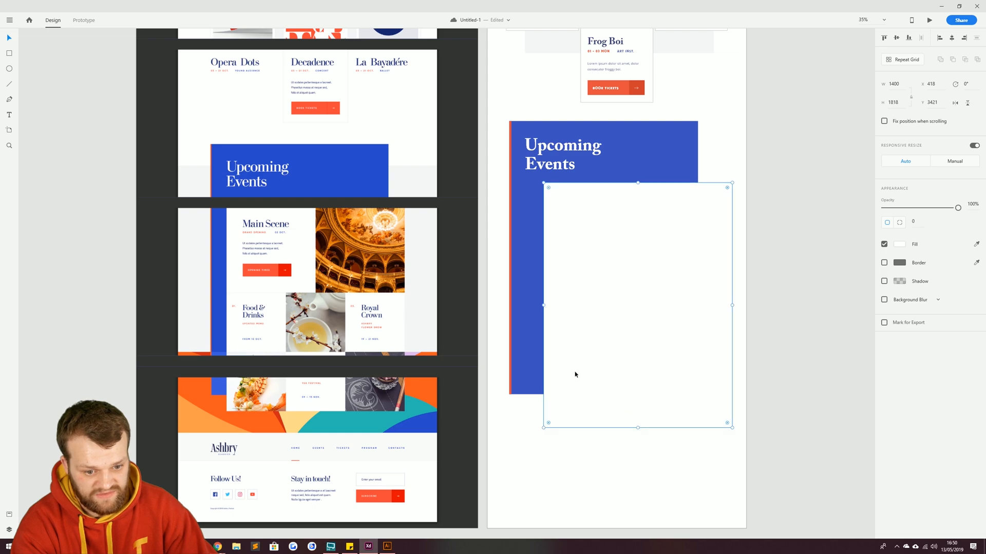
Duplicate the light grey rectangle behind the Highlights cards down to the Upcoming Events section at X 278, Y 3189
drag(629, 150, 564, 327)
click(495, 227)
drag(495, 227, 470, 506)
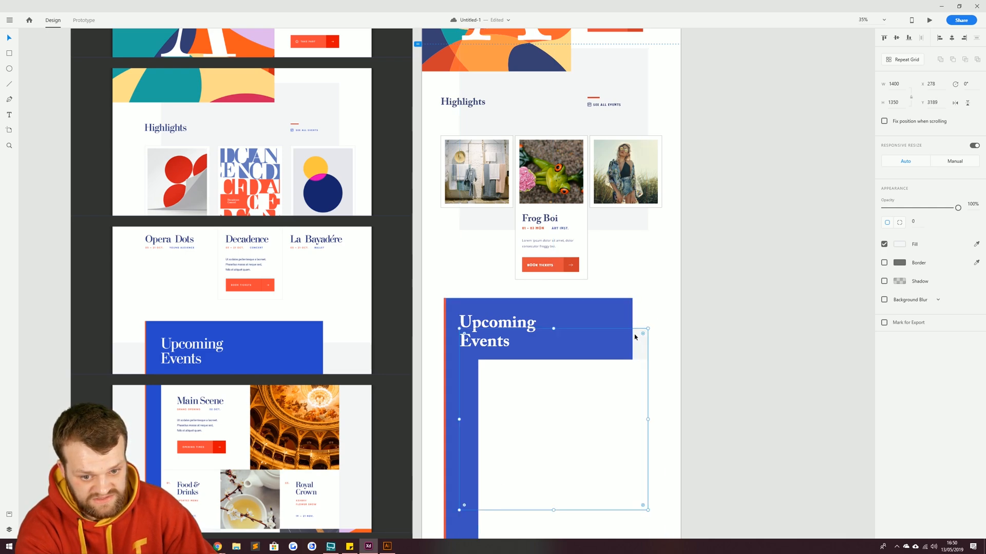
scroll(575, 436, down, 3)
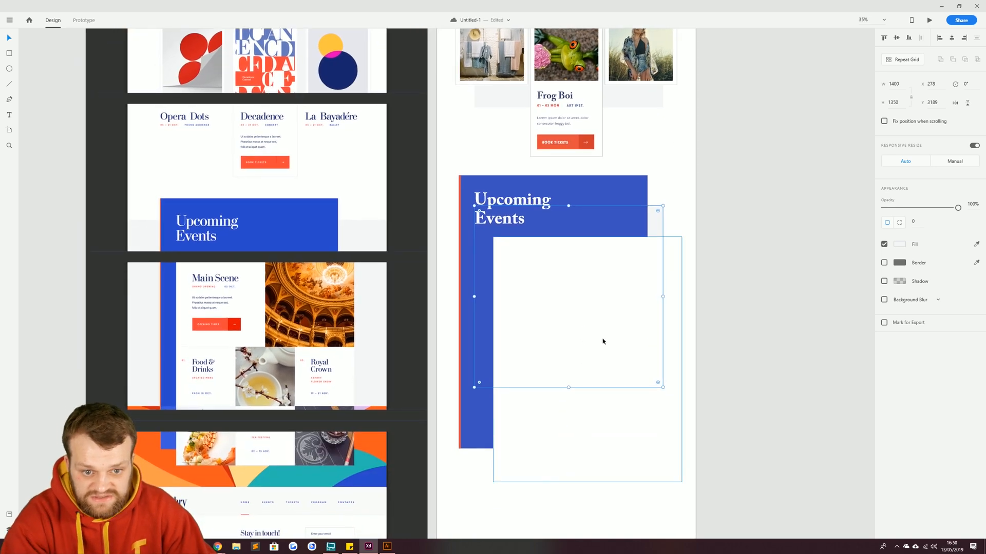
Stretch the copied light grey rectangle across the artboard's full width and down to its lower edge
drag(662, 296, 696, 284)
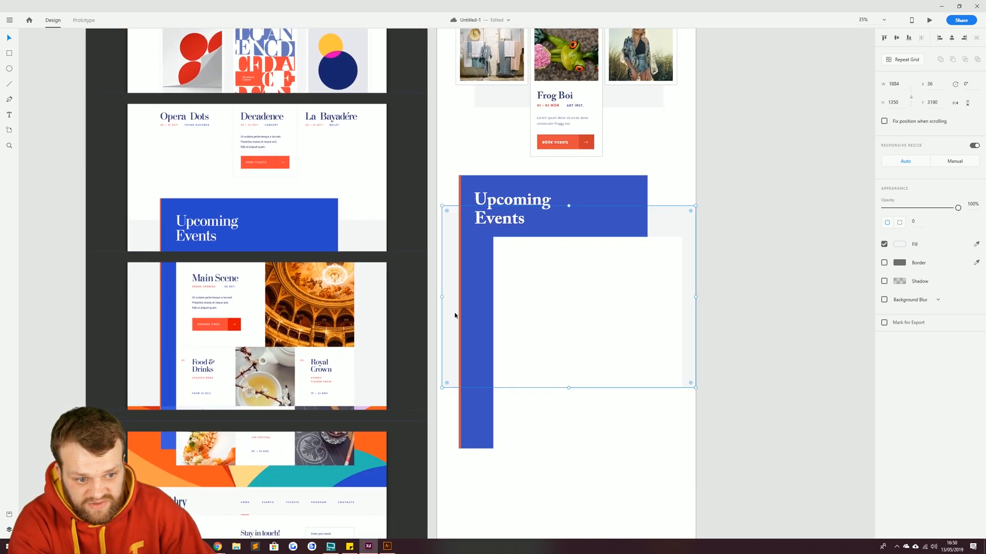
drag(442, 297, 438, 300)
scroll(595, 217, down, 4)
drag(590, 219, 583, 412)
click(781, 174)
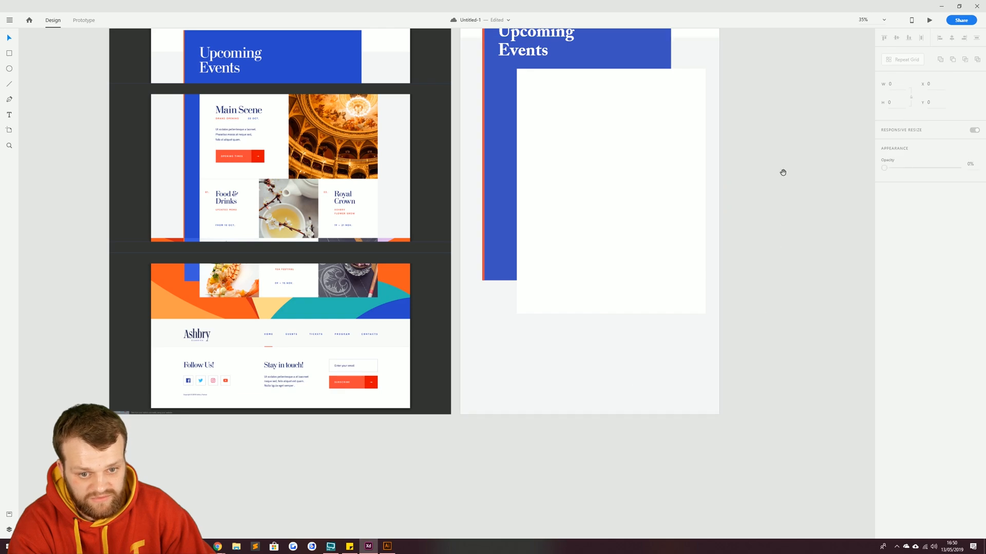
Nudge the white rectangle over the blue section horizontally to X 358
scroll(772, 325, up, 3)
click(618, 278)
key(shift+Left)
key(shift+Left)
key(shift+Left)
key(shift+Left)
key(shift+Left)
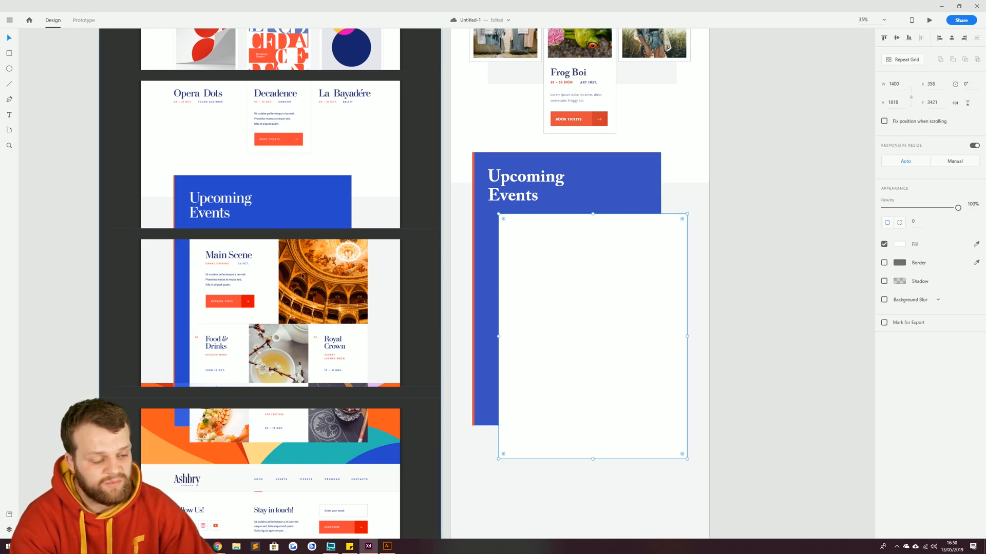
Duplicate the white rectangle onto the empty pasteboard beside the main artboard, at about X 1028, Y 2812
drag(555, 385, 304, 318)
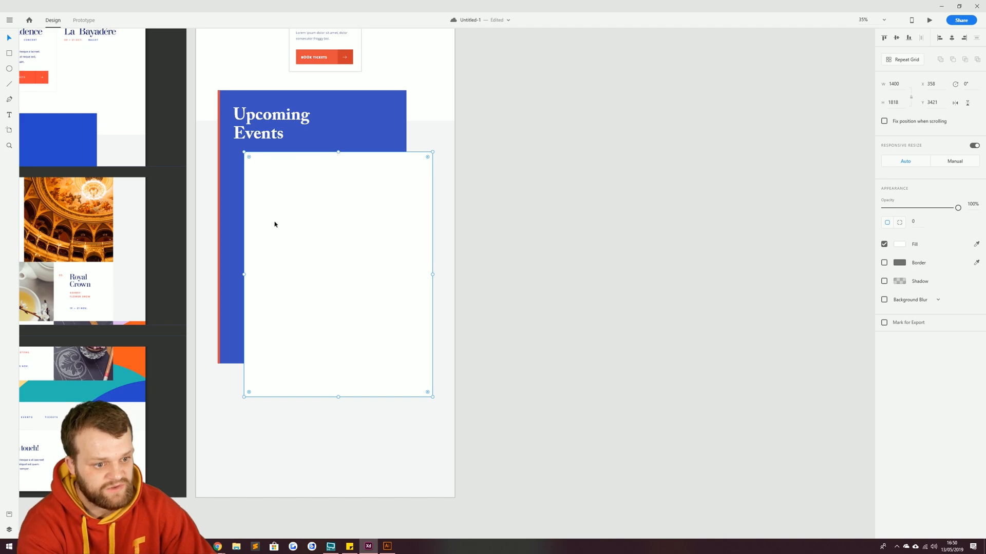
drag(158, 268, 459, 263)
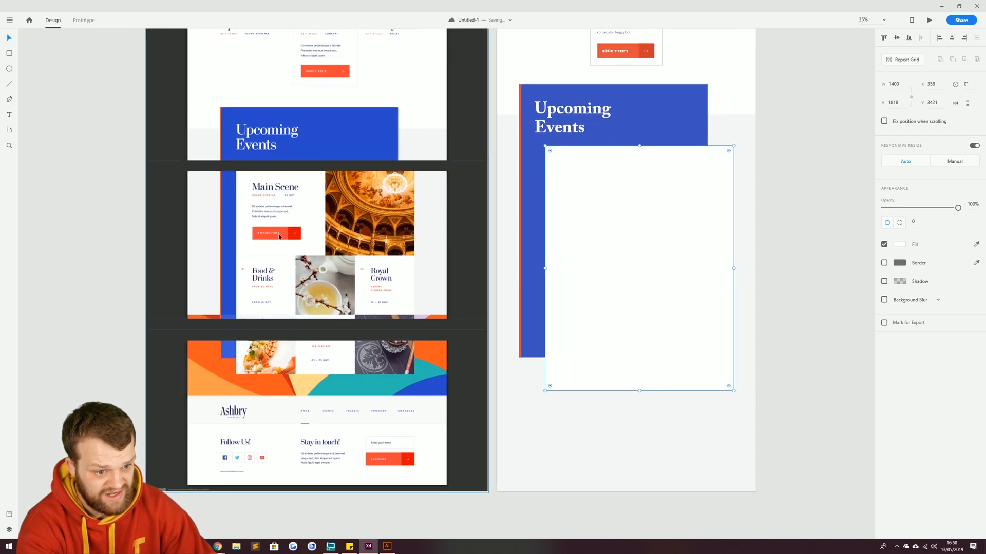
scroll(298, 221, right, 8)
drag(236, 234, 596, 227)
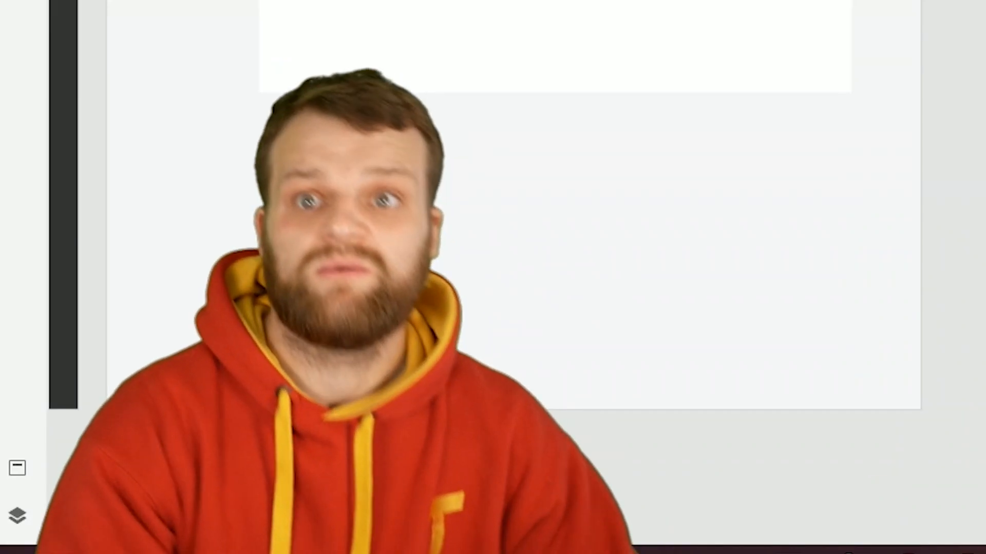
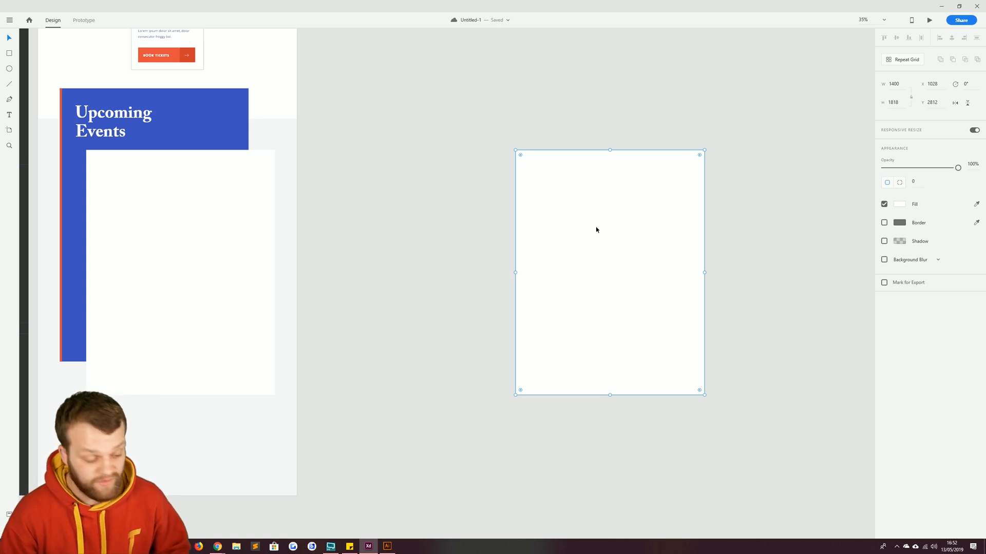
click(407, 327)
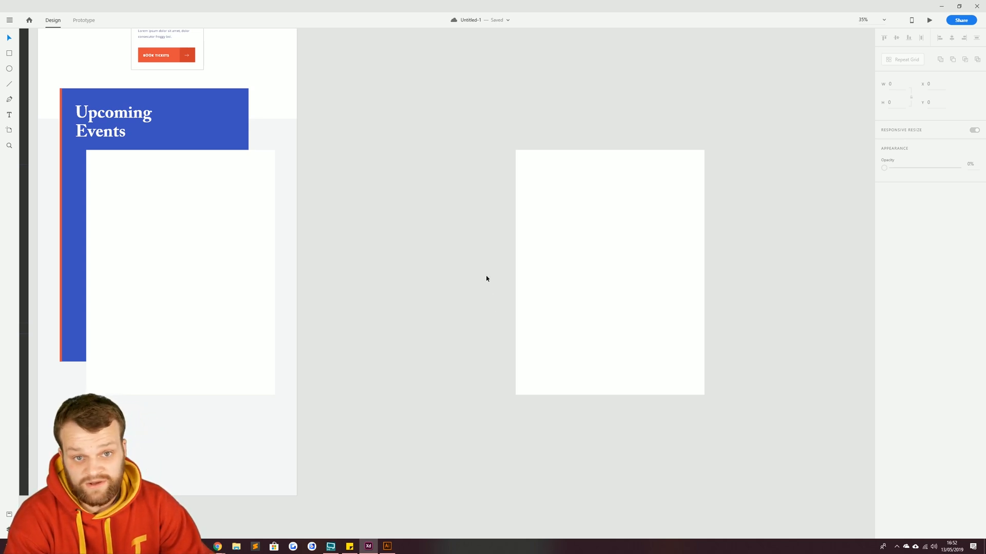
Duplicate the off-artboard white rectangle beside itself at about X 2659 and set the copy's size to 700 by 700
click(550, 272)
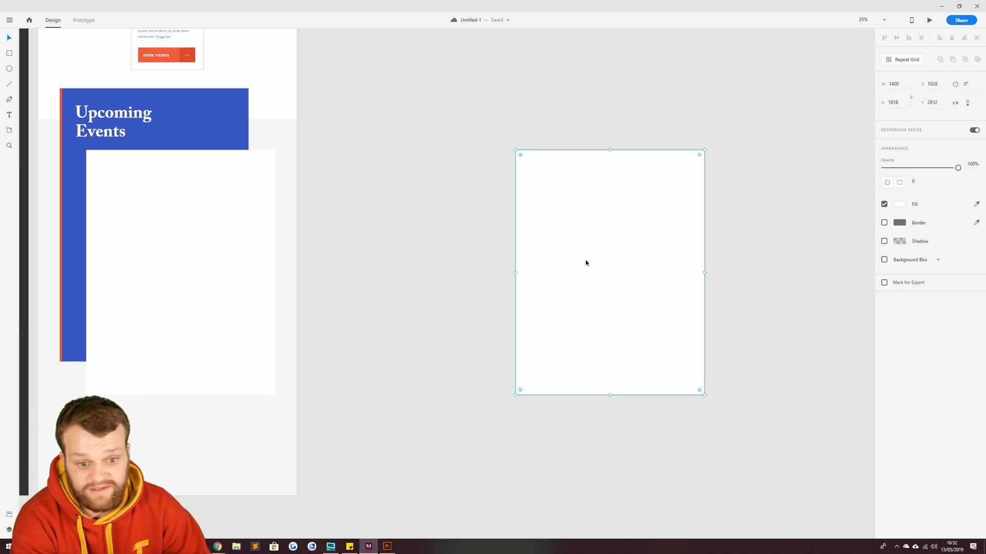
drag(566, 264, 529, 299)
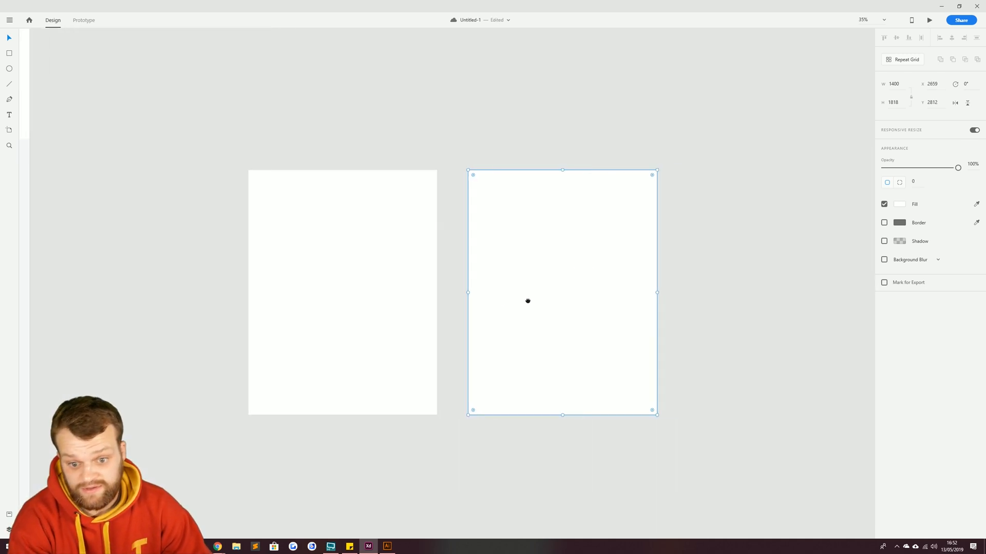
click(901, 85)
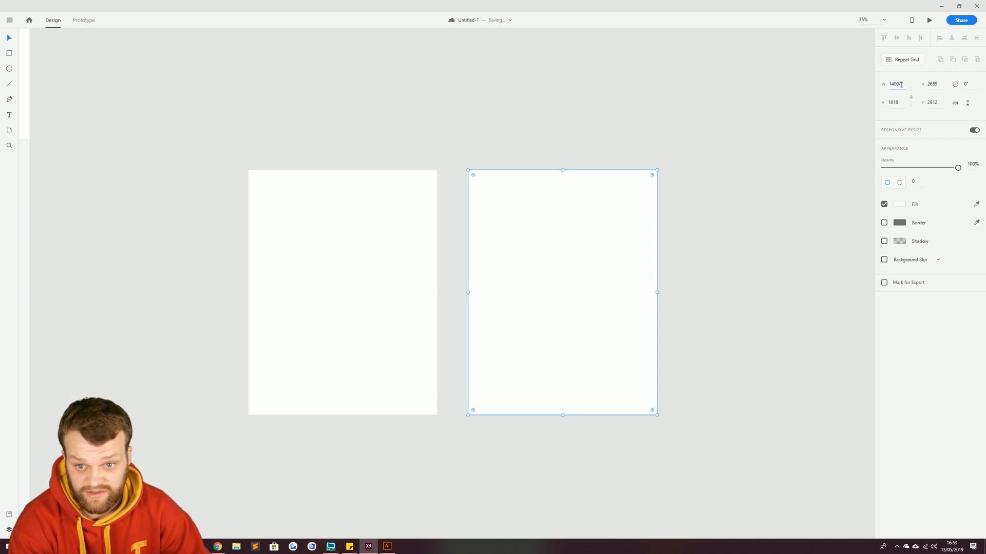
text(/2)
key(Return)
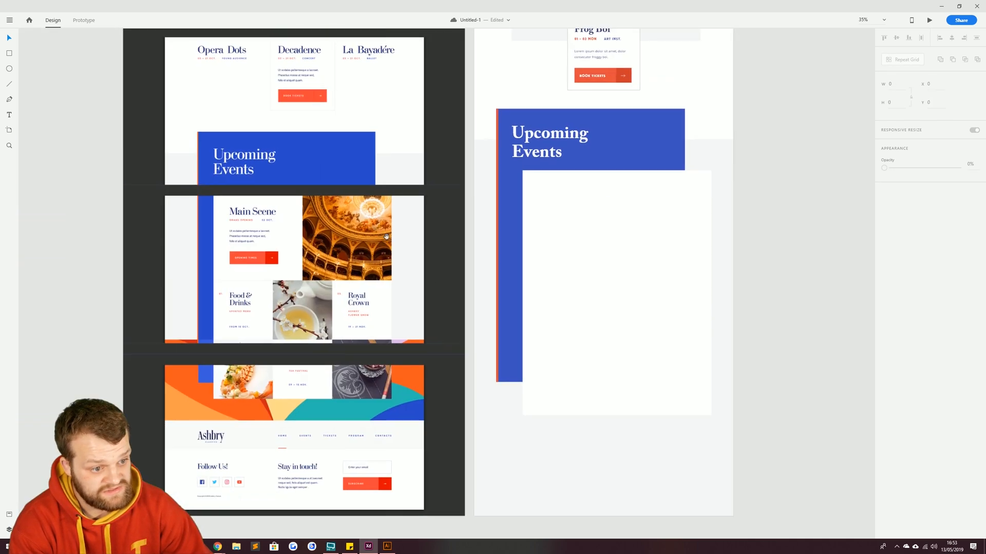
scroll(333, 230, right, 10)
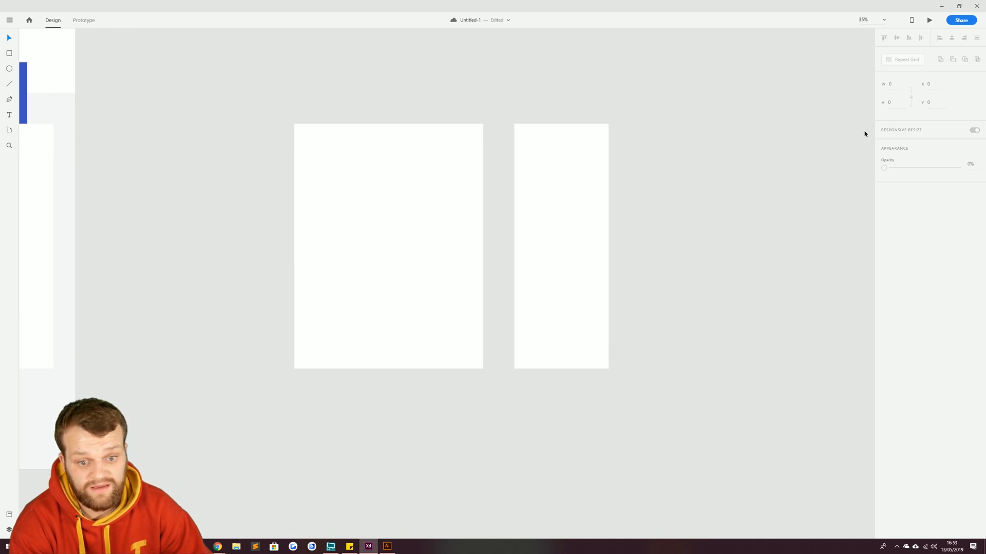
click(590, 185)
click(892, 102)
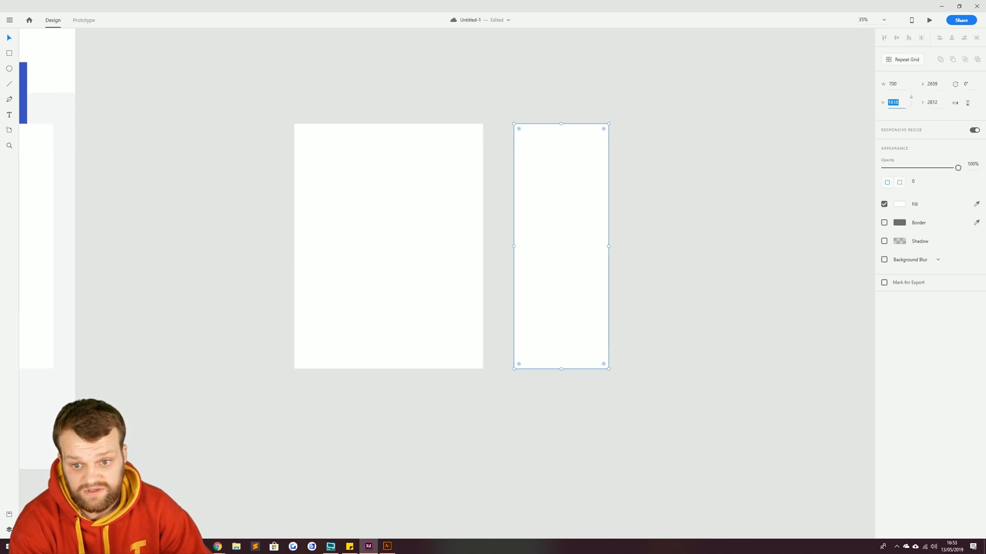
text(700)
key(Return)
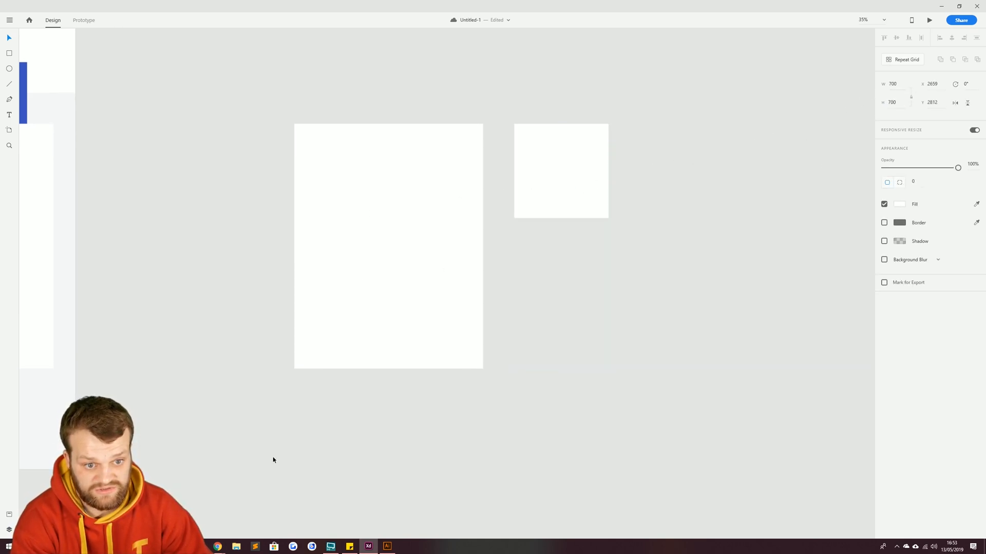
Switch to File Explorer and select december12-221.jpg in the Useful Stock Creative Commons folder
click(236, 546)
drag(271, 84, 0, 160)
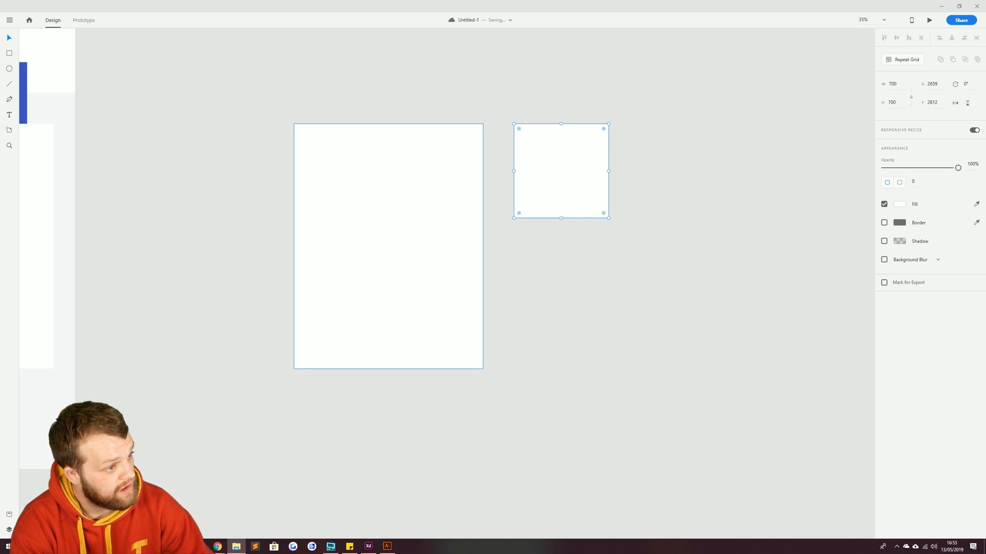
drag(0, 153, 868, 45)
scroll(797, 262, down, 5)
scroll(797, 261, down, 10)
click(707, 229)
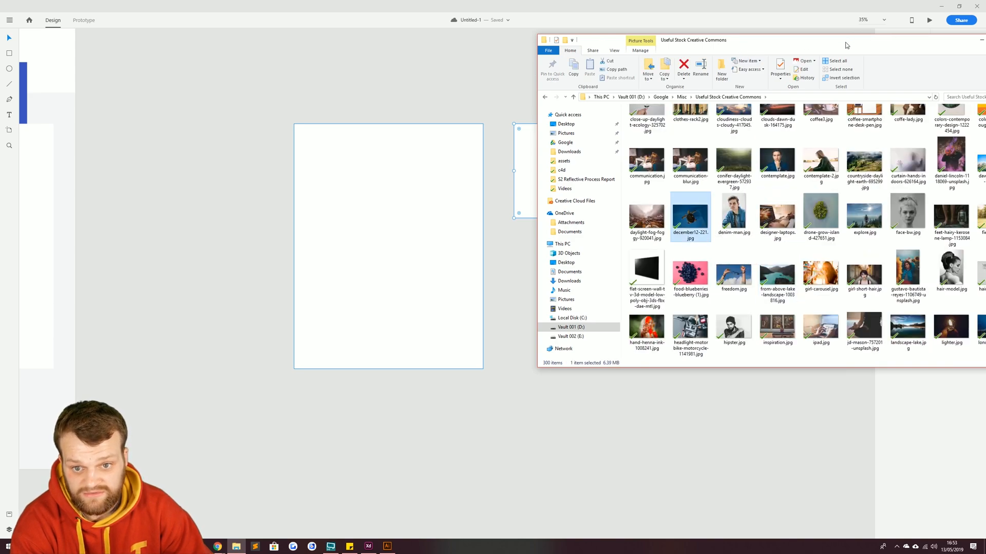
Fill the 700 by 700 square with the turtle photo and place it in the off-artboard white rectangle's upper-right corner
drag(846, 45, 941, 45)
drag(785, 216, 436, 156)
click(529, 298)
click(221, 193)
drag(332, 218, 443, 248)
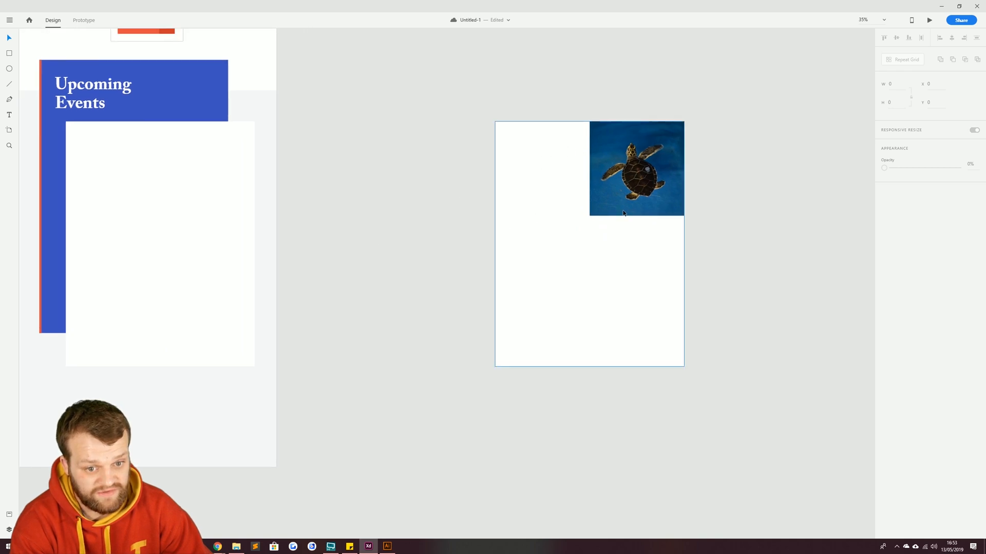
Duplicate the off-artboard white rectangle beside itself at about X 2553, Y 2812 and divide the copy's width by three
click(532, 257)
mouse_move(532, 258)
mouse_down()
mouse_move(748, 248)
mouse_move(537, 259)
mouse_up()
click(896, 84)
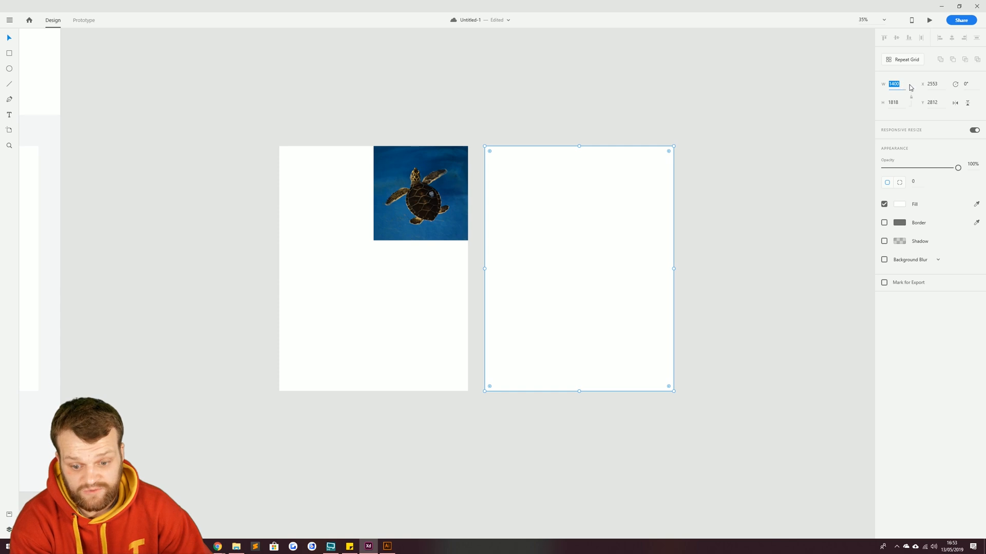
key(Right)
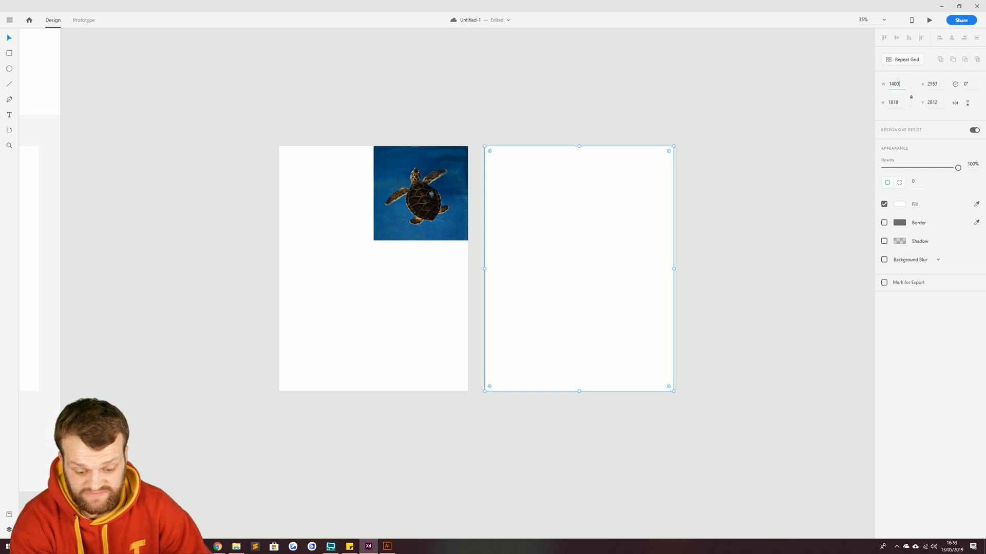
click(903, 85)
text(/)
key(Return)
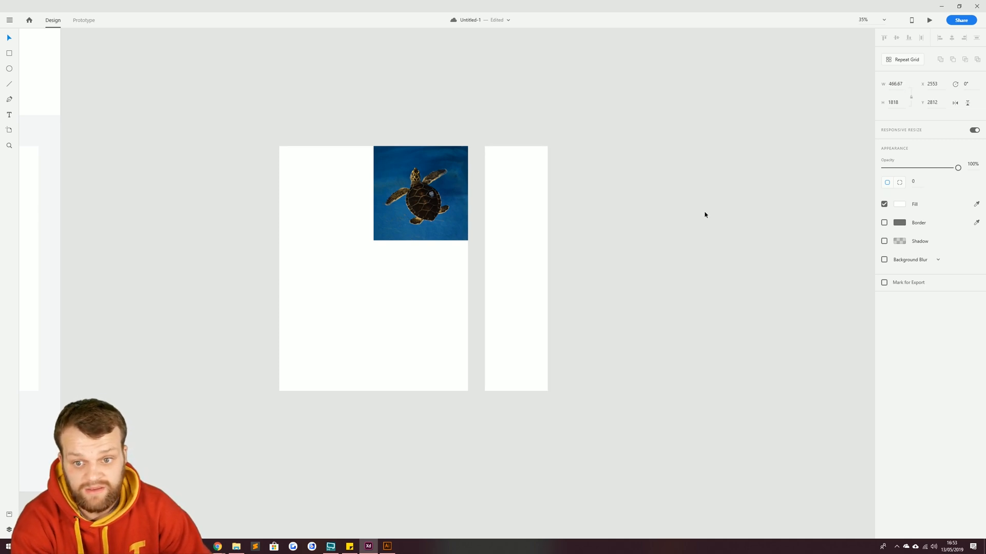
Set the narrow white copy's width and height both to 466
click(905, 85)
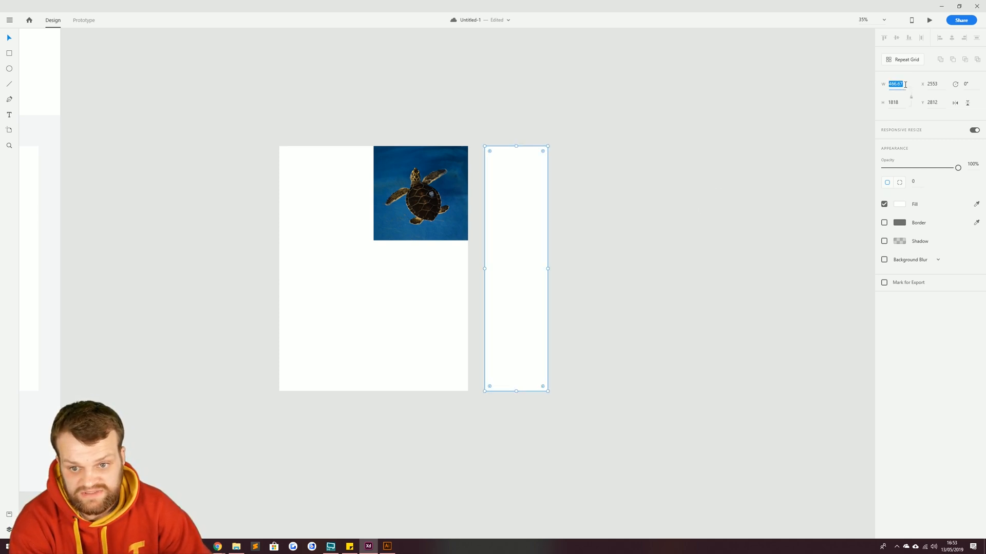
text(466)
click(631, 189)
click(537, 219)
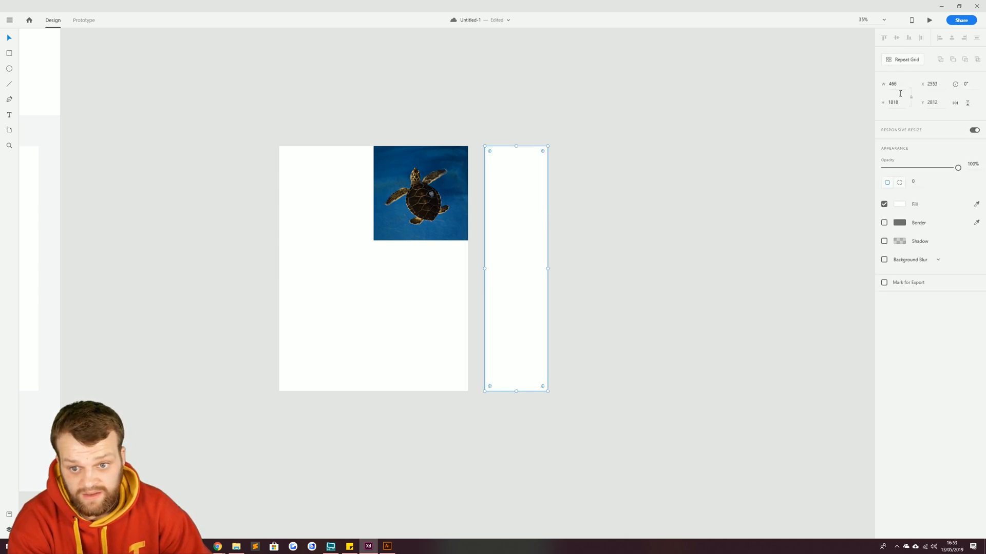
text(466)
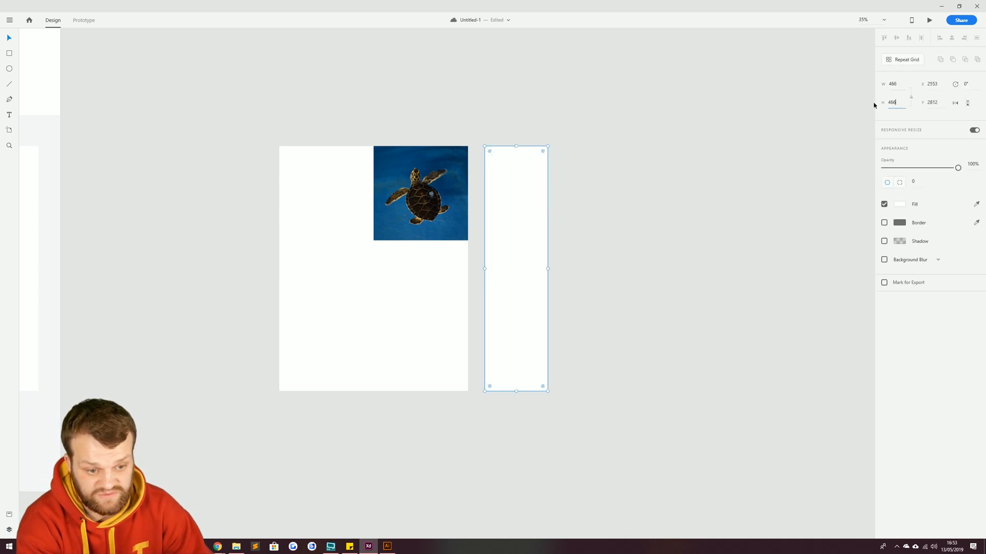
key(Return)
Move the 466 by 466 square clear of the white rectangle to about X 3033, Y 3637 and fill it with light grey
drag(514, 170, 572, 277)
drag(150, 275, 510, 288)
drag(726, 250, 430, 279)
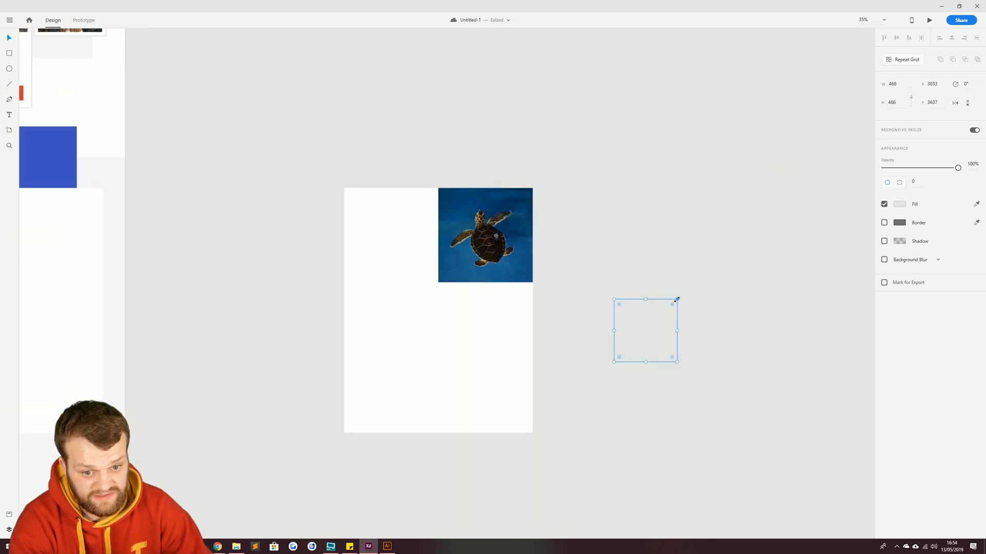
drag(344, 327, 378, 282)
key(i)
click(416, 238)
Place one light grey square beneath the turtle photo at the rectangle's right edge and a copy at X 1571, Y 3512
drag(697, 301, 500, 293)
key(ctrl+d)
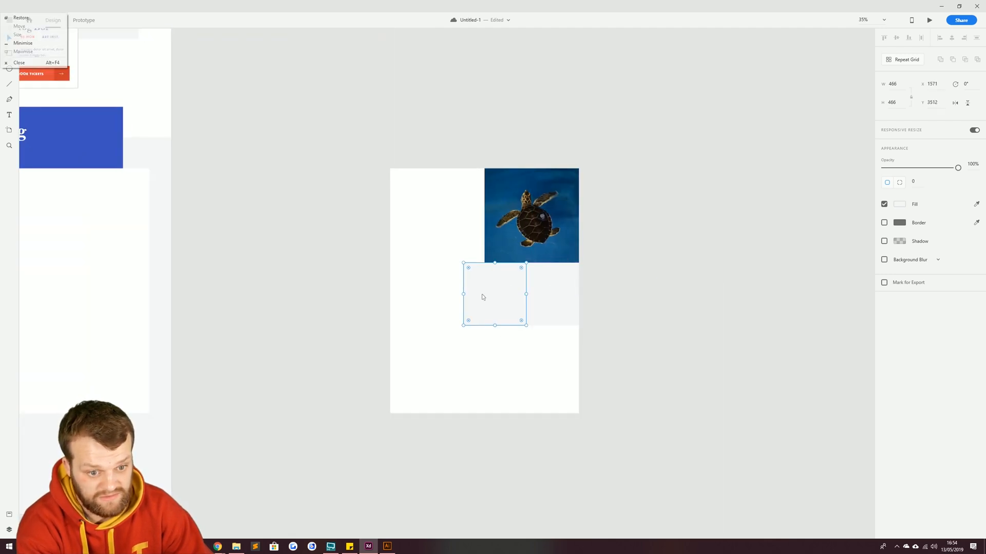
click(288, 248)
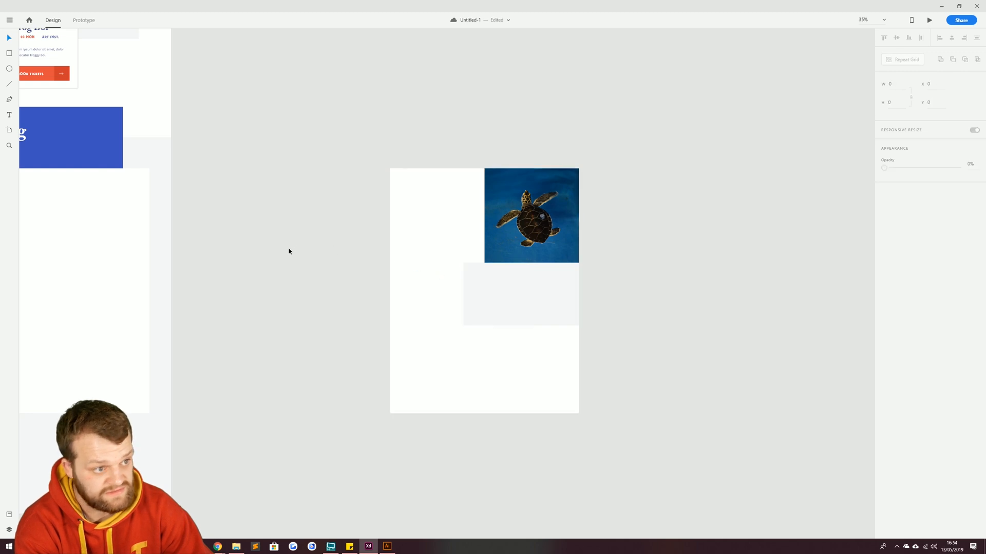
Arrange the light grey squares as tiles beneath the turtle photo and shorten the large white rectangle from its lower edge
drag(488, 284, 434, 295)
drag(563, 350, 458, 319)
key(ctrl+z)
drag(628, 299, 435, 367)
click(488, 407)
drag(484, 413, 484, 388)
Compare the tile layout with the reference's Upcoming Events section
click(218, 302)
drag(217, 302, 693, 295)
drag(385, 298, 665, 272)
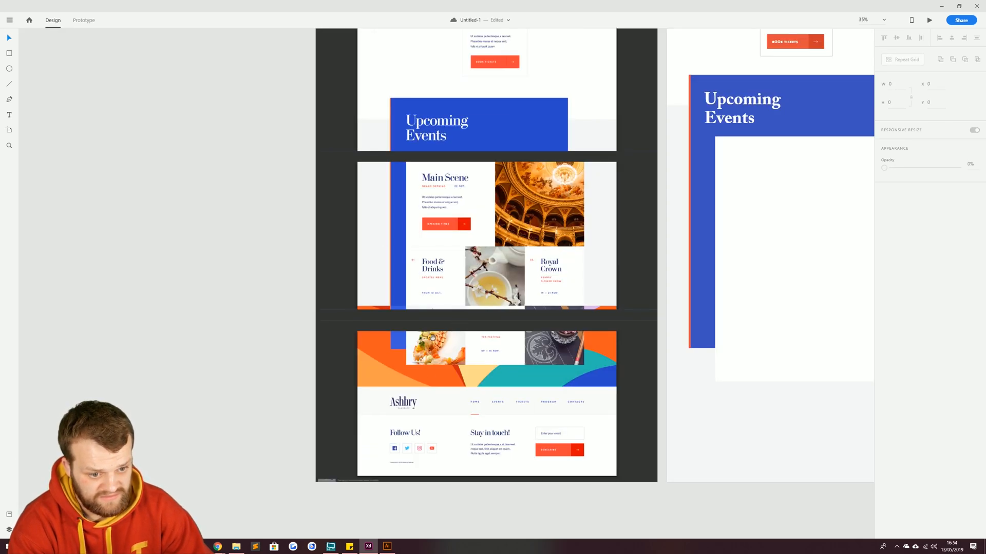
Fill the lower-left tile with the blueberries photo and the lower-right tile with suit-man-2.jpg from the stock photo folder
drag(682, 356, 546, 378)
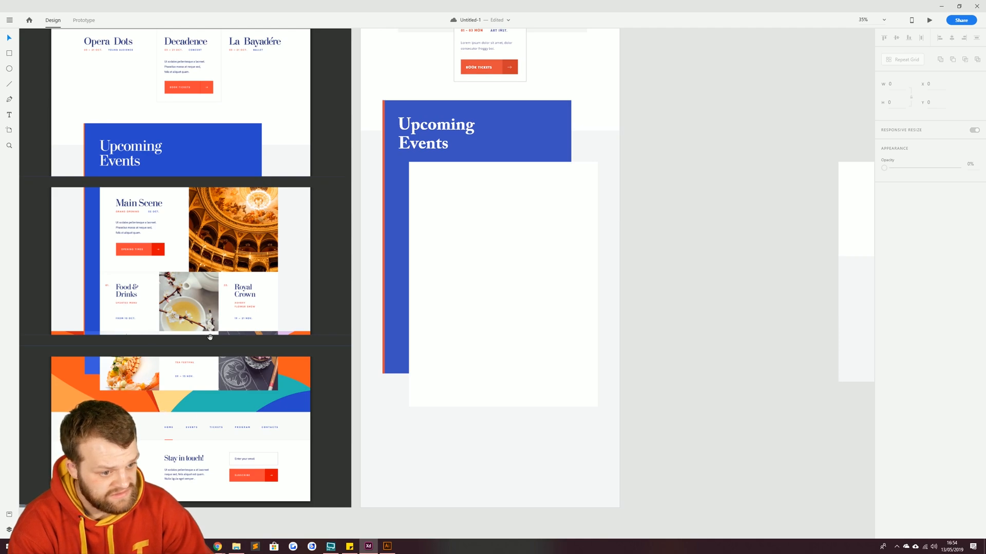
drag(727, 398, 368, 386)
click(522, 334)
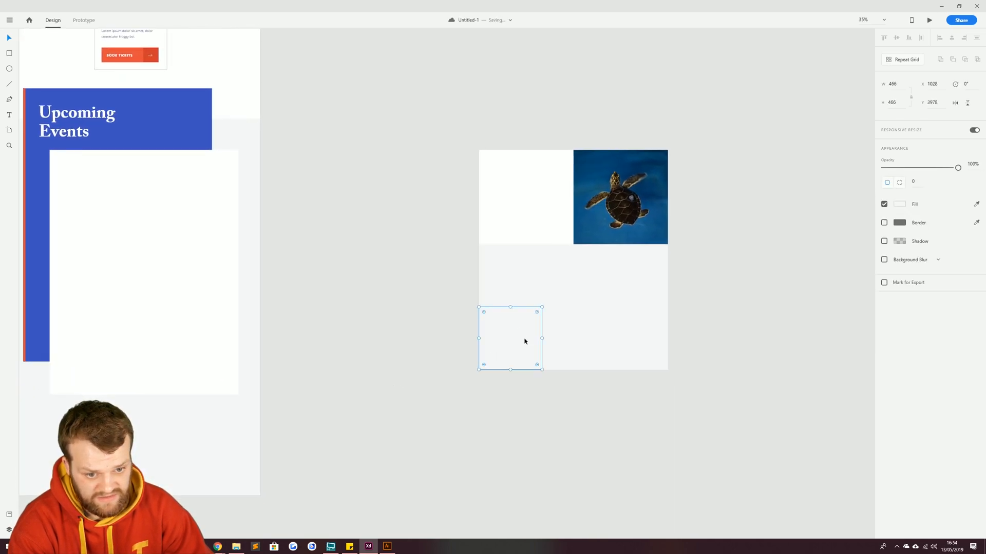
click(237, 546)
drag(786, 274, 508, 339)
scroll(850, 315, down, 10)
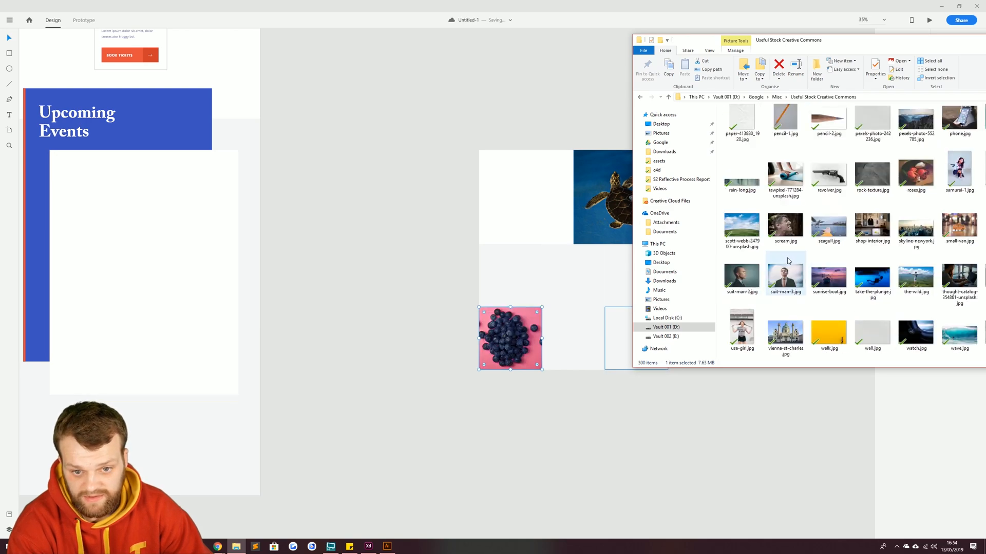
drag(746, 282, 621, 335)
scroll(851, 278, down, 1)
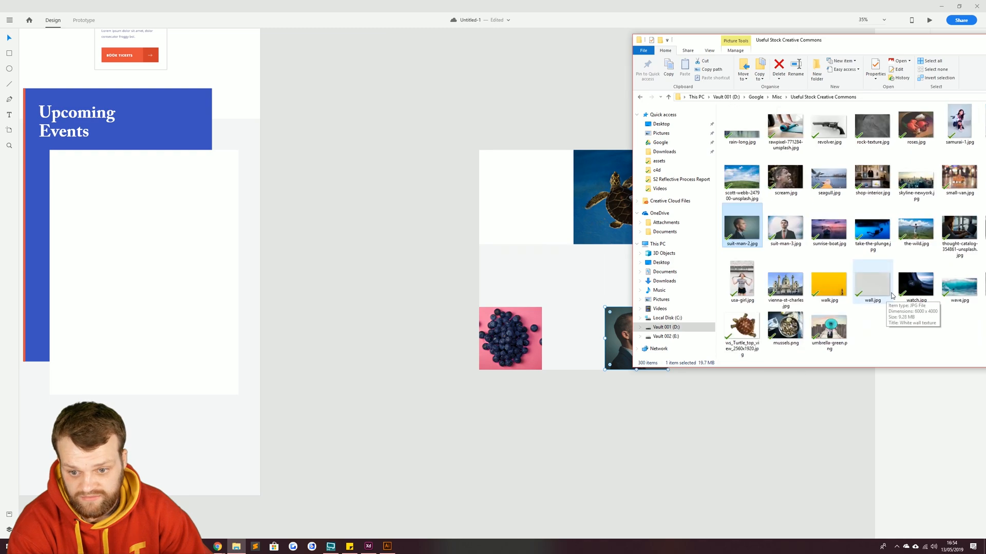
Fill the middle tile of the upper tile row with stars-back.jpg from the stock photo folder
drag(861, 50, 332, 52)
click(475, 189)
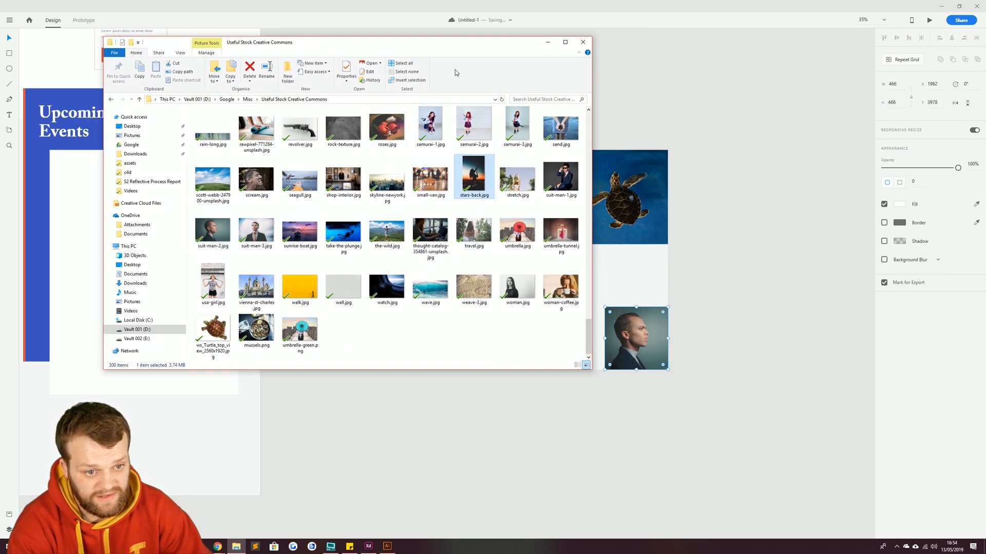
drag(460, 53, 338, 40)
drag(352, 164, 573, 275)
click(518, 457)
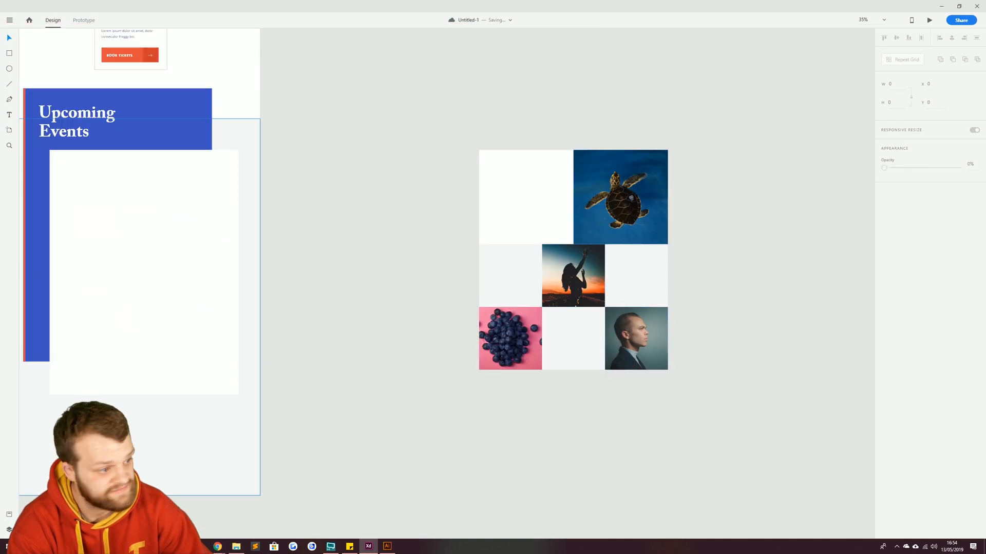
Change the three remaining light grey tiles to a white fill
click(535, 286)
drag(215, 288, 604, 315)
drag(333, 312, 460, 313)
drag(718, 361, 268, 374)
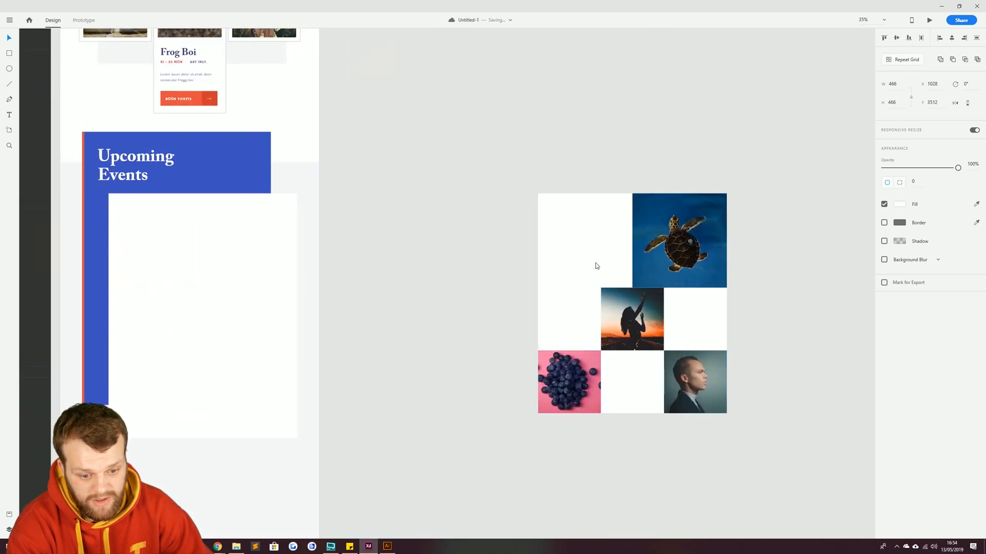
Turn on the border for the three white tiles in the grid
click(560, 307)
shift+click(675, 314)
shift+click(637, 370)
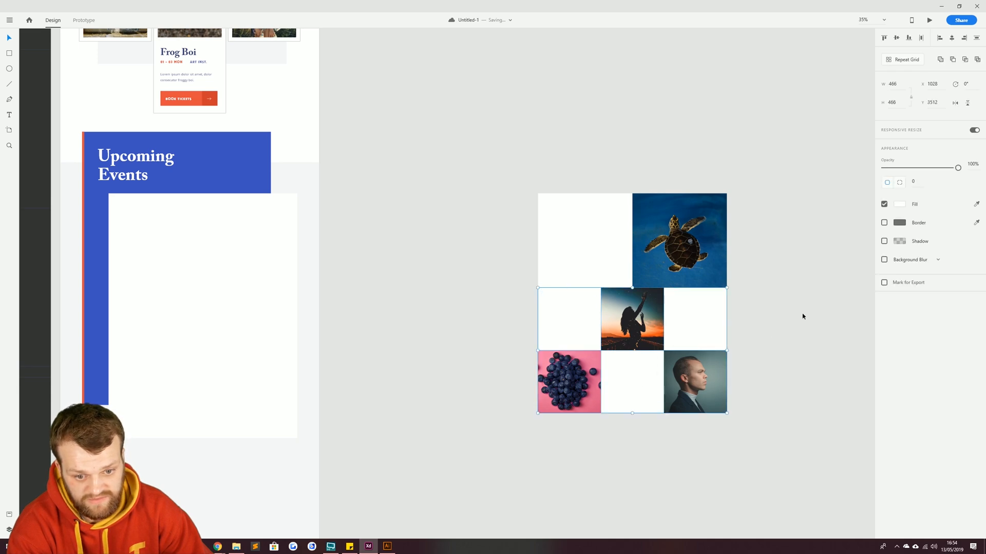
click(884, 222)
click(900, 222)
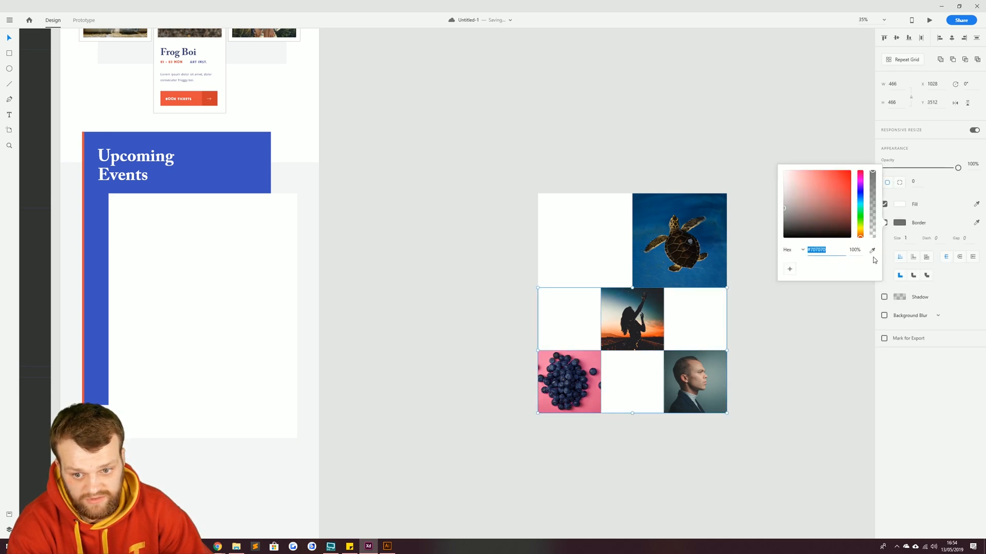
click(327, 185)
Copy the border colour #707070 from the Frog Boi card's outline
scroll(236, 55, up, 5)
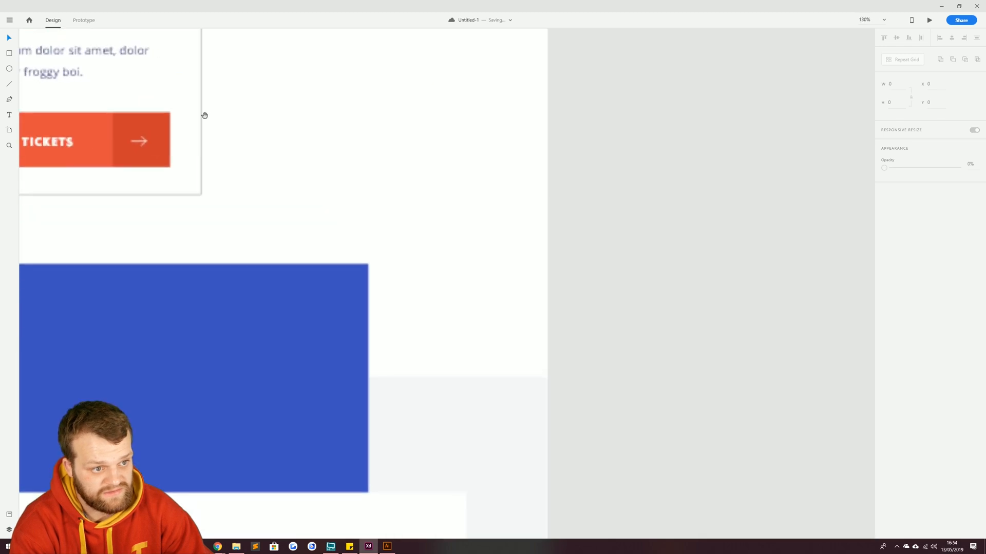
drag(209, 114, 330, 240)
scroll(329, 240, up, 15)
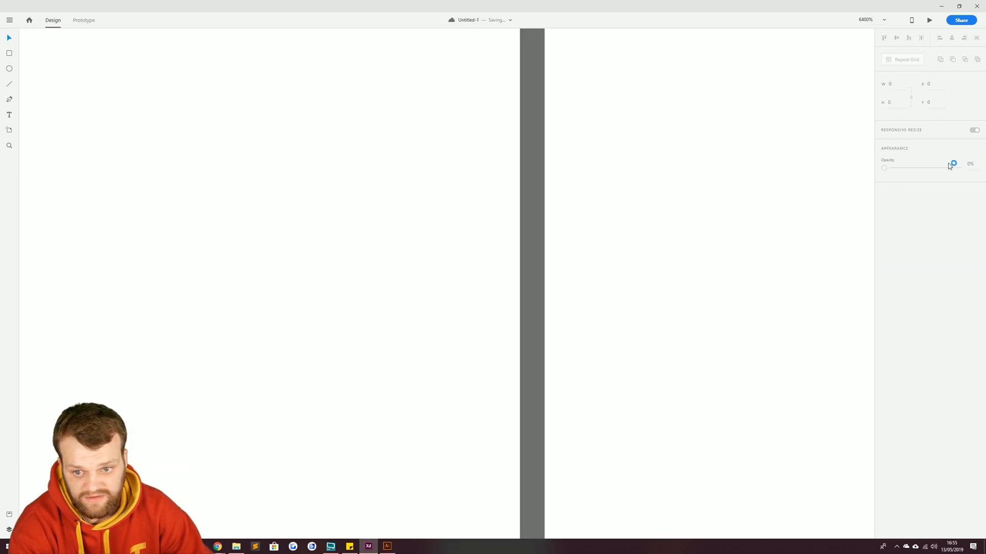
click(527, 243)
click(898, 263)
key(ctrl+c)
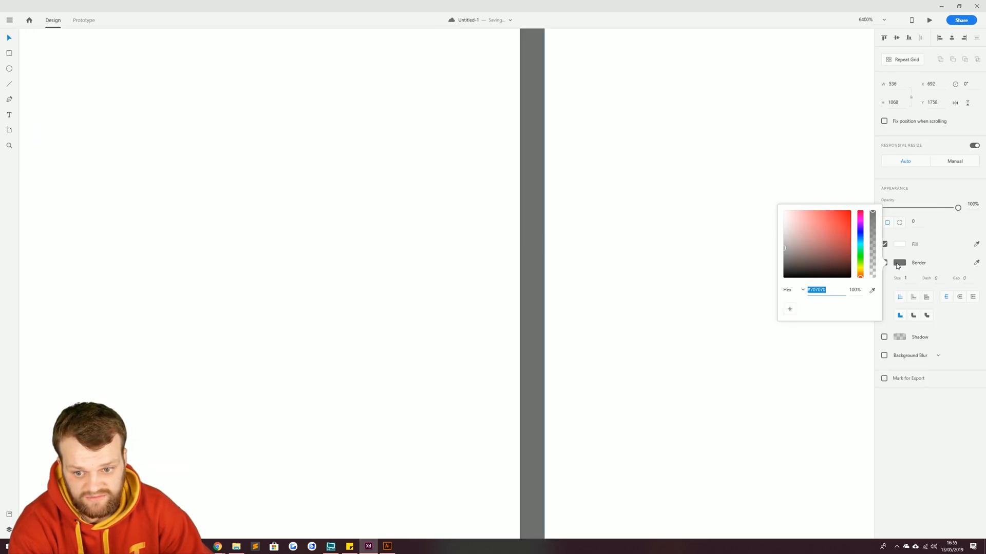
Apply the copied border colour #707070 to the three white tiles
scroll(462, 394, down, 15)
drag(642, 444, 178, 332)
drag(718, 529, 505, 124)
click(436, 185)
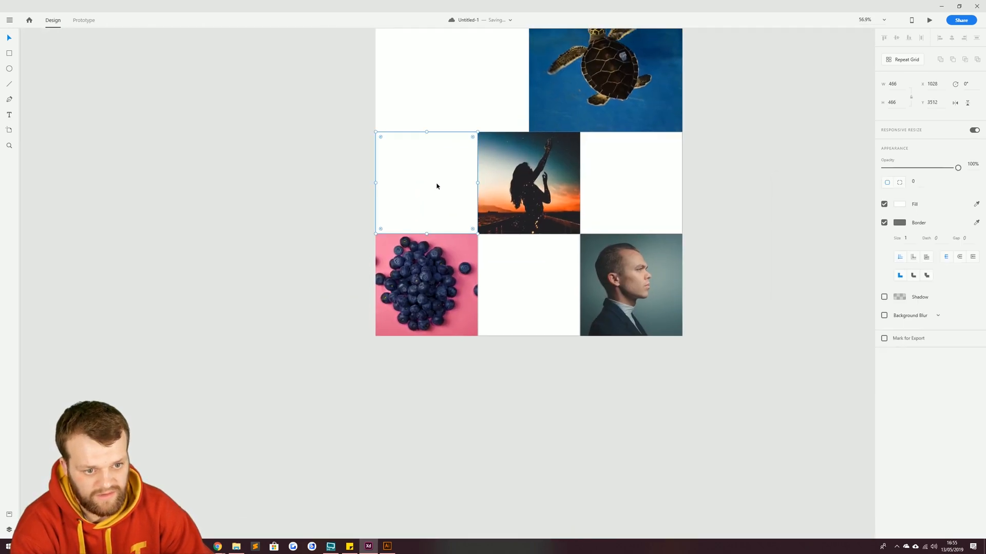
click(900, 223)
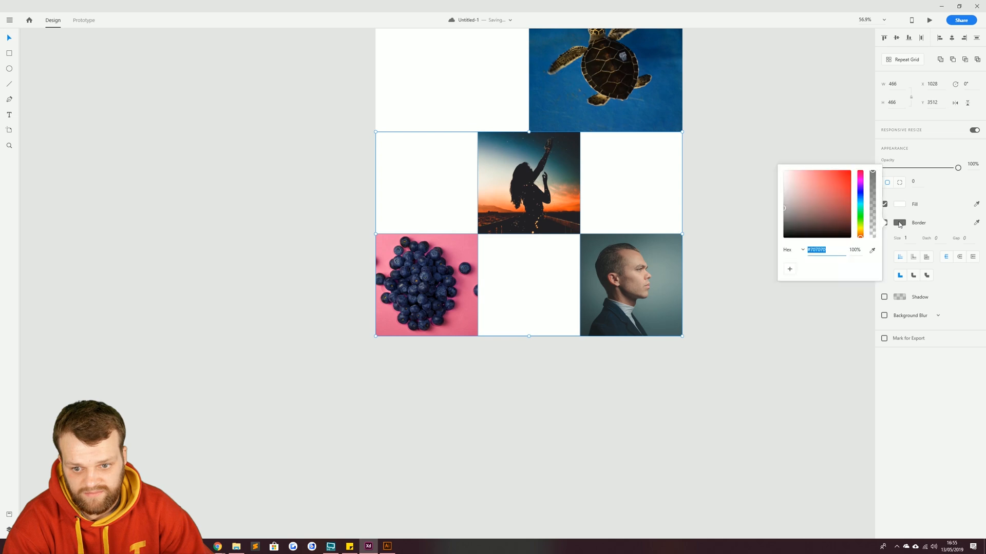
key(ctrl+v)
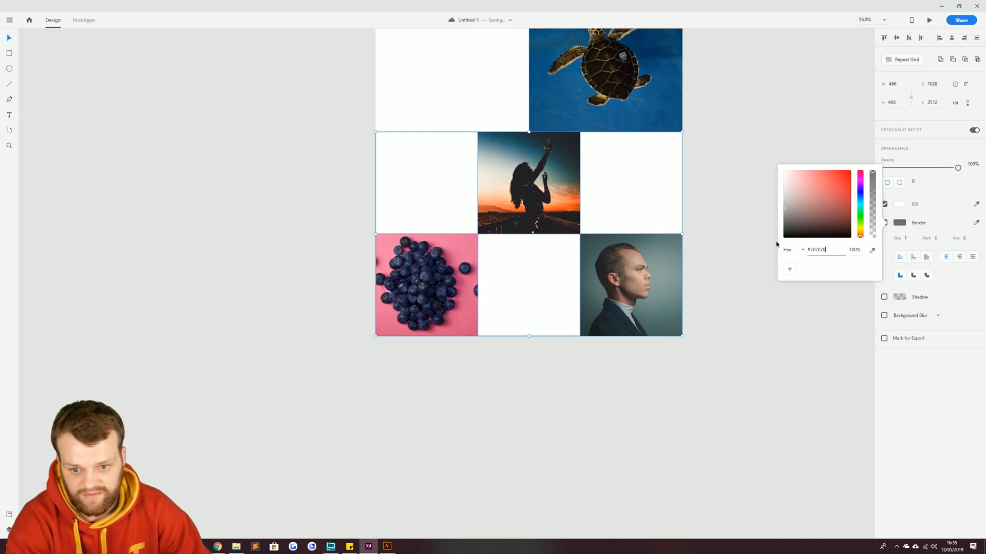
click(752, 259)
Examine the white tiles' borders up close along the turtle and silhouette photos
click(626, 254)
shift+click(528, 208)
shift+click(445, 283)
click(751, 241)
scroll(339, 190, up, 3)
click(410, 186)
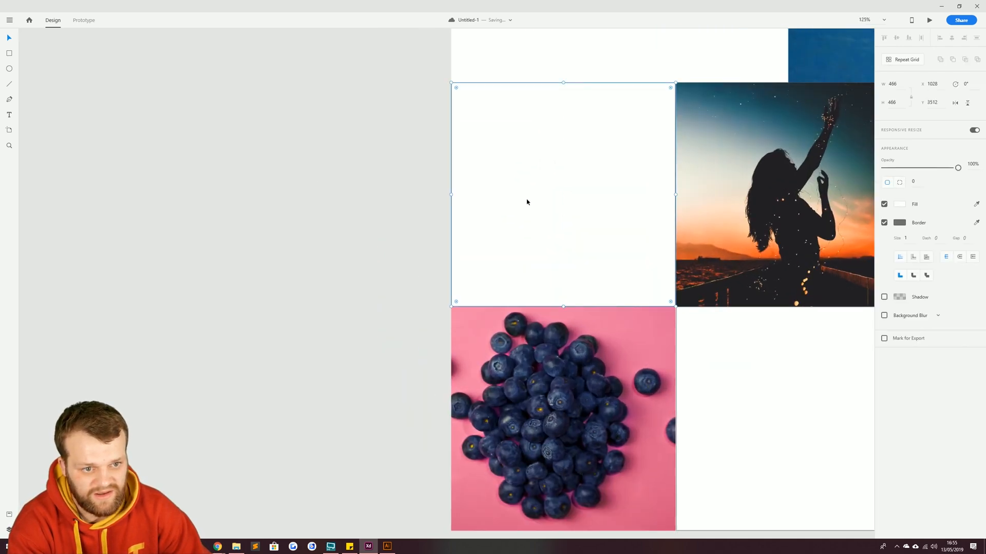
click(407, 128)
drag(407, 128, 289, 392)
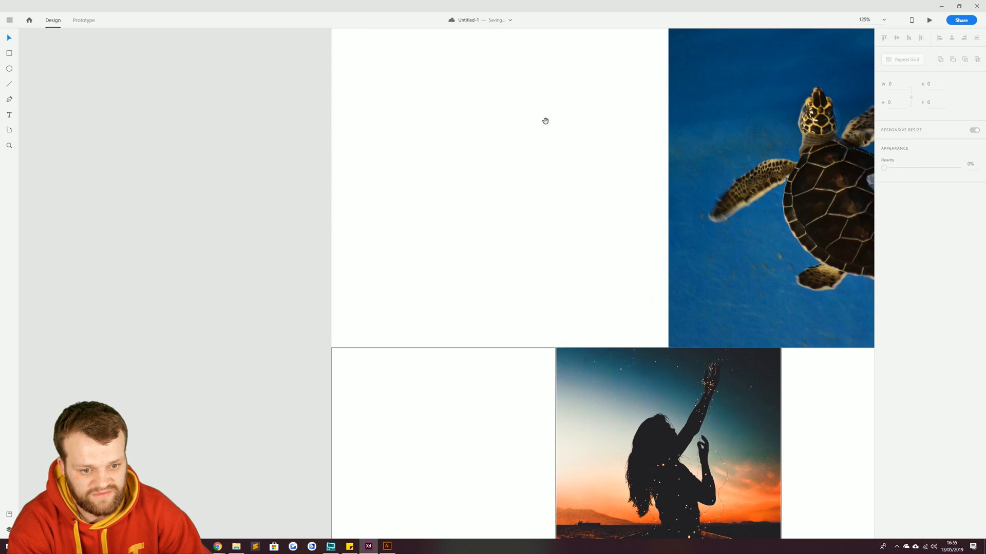
drag(546, 127, 545, 266)
drag(487, 432, 487, 193)
Set the border colour of the three white tiles to light grey #D8D8D8
click(418, 301)
scroll(520, 313, down, 2)
scroll(521, 311, down, 1)
shift+click(718, 332)
shift+click(596, 399)
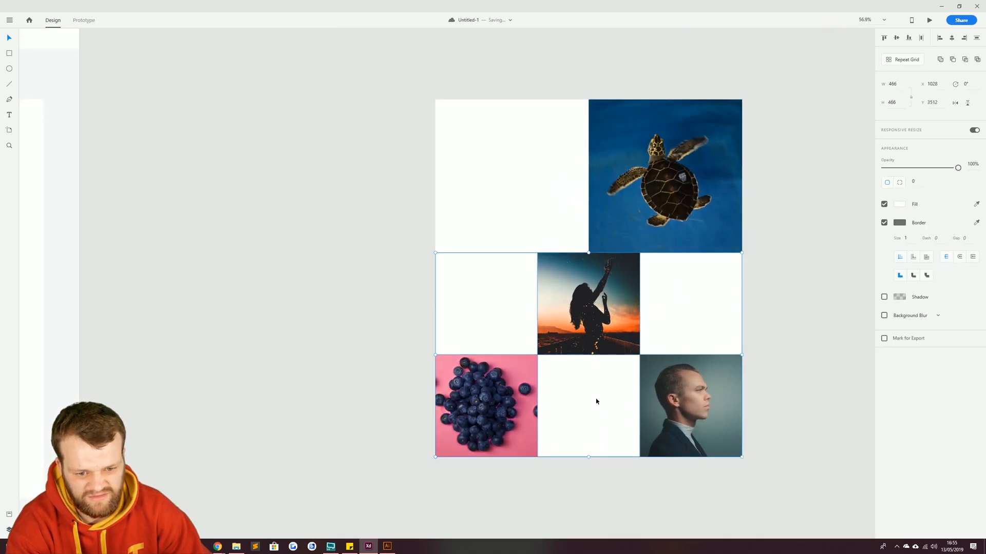
click(900, 222)
drag(787, 226, 787, 184)
text(D8D8D8)
key(Return)
click(243, 328)
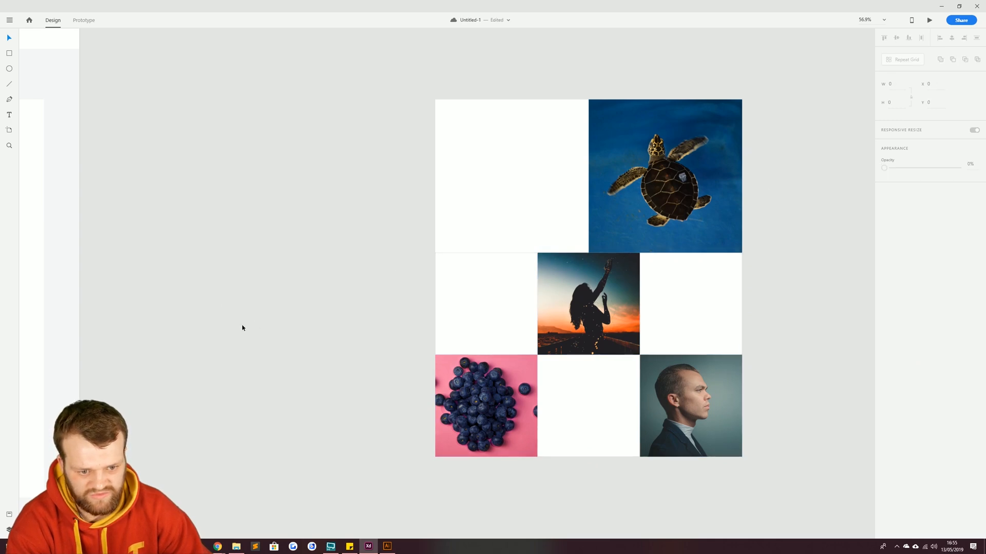
Move the whole tile grid onto the artboard's Upcoming Events panel and remove the large white placeholder rectangle behind it
scroll(434, 308, down, 5)
drag(256, 324, 470, 285)
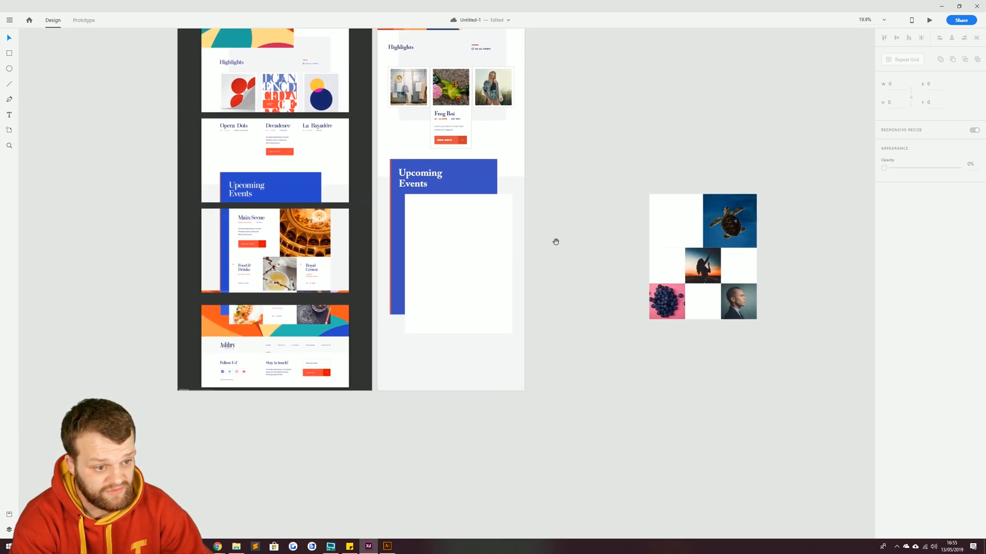
drag(600, 174, 781, 330)
drag(672, 228, 427, 227)
click(473, 336)
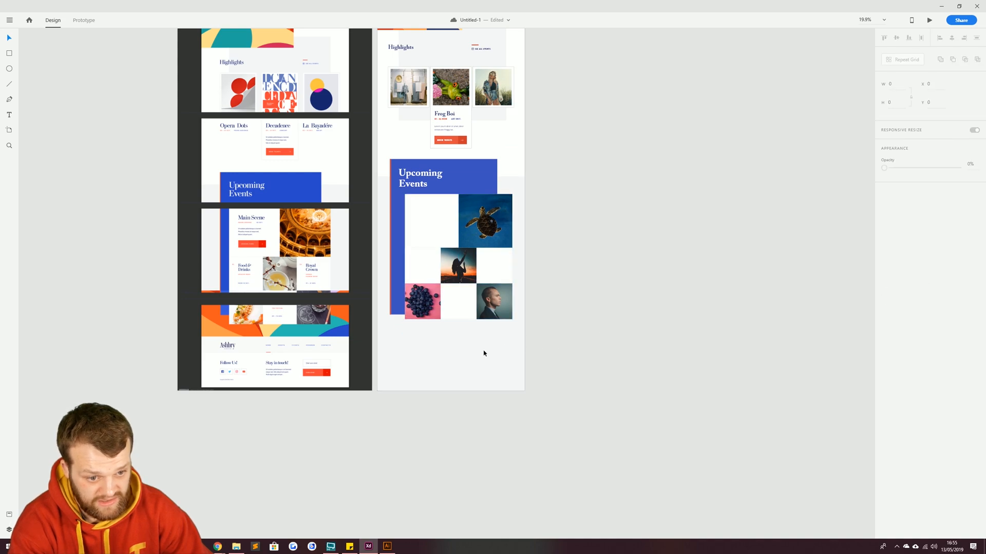
Duplicate the Frog Boi card's title, date line, description and button into the white area beside the turtle photo at X 451, Y 3547
scroll(429, 332, up, 1)
scroll(429, 332, up, 3)
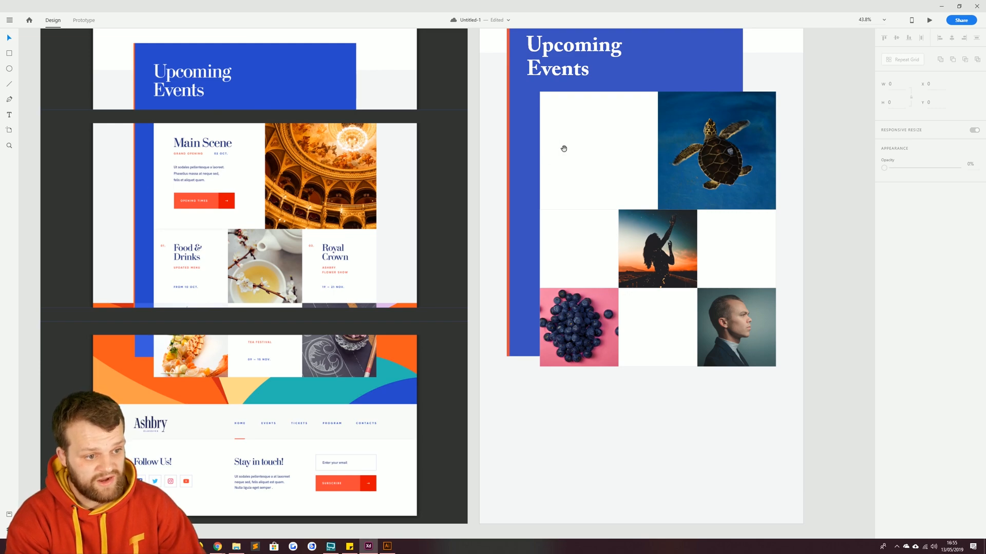
drag(548, 156, 469, 354)
drag(525, 193, 495, 298)
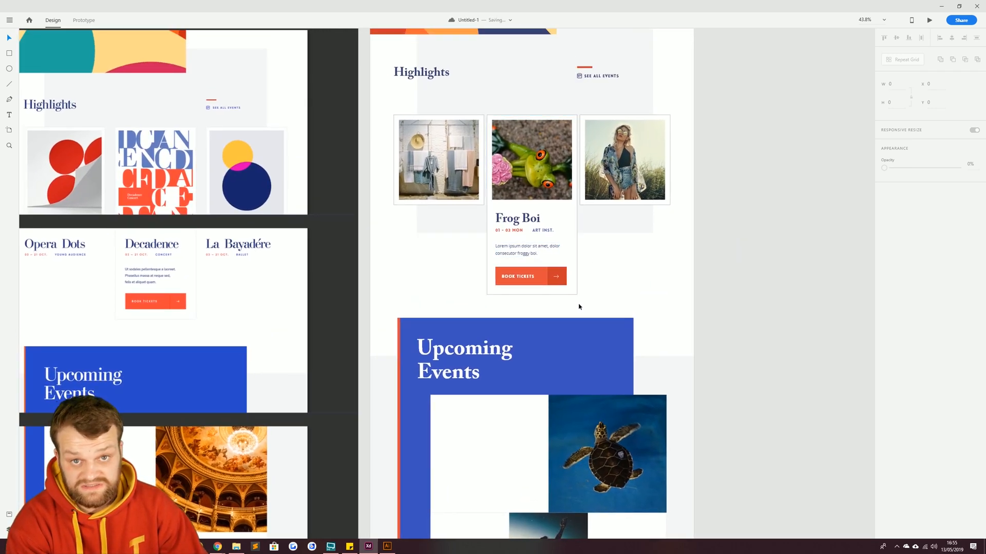
drag(573, 304, 489, 210)
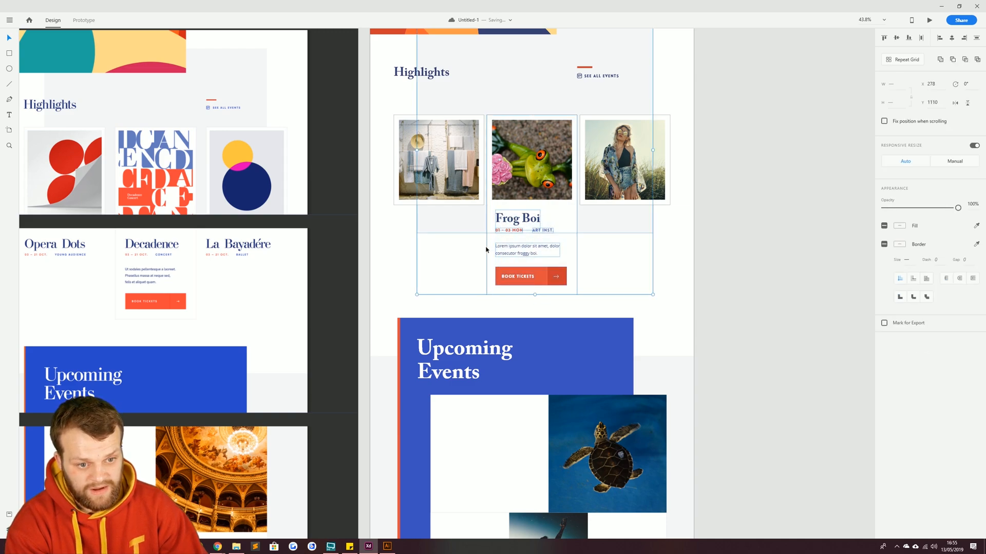
click(541, 273)
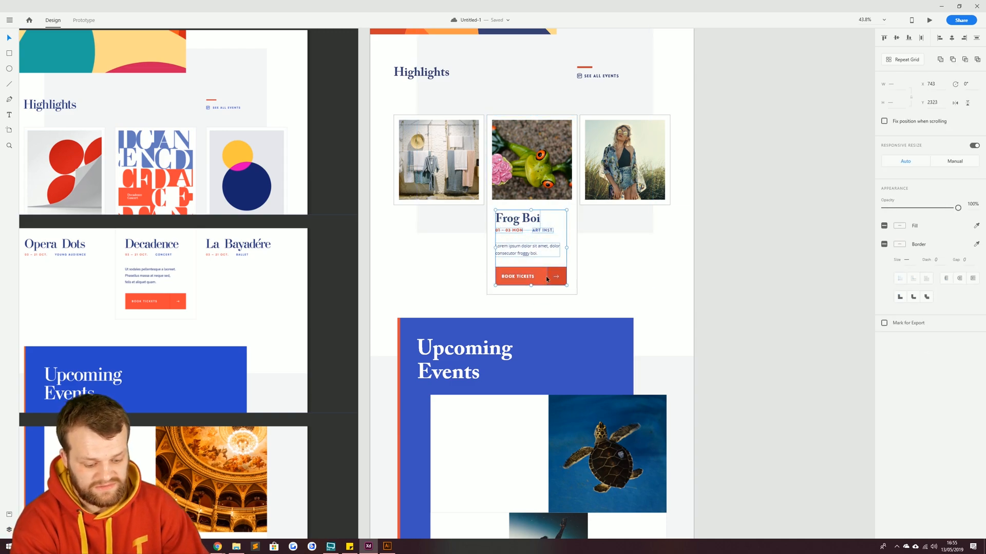
mouse_move(525, 270)
alt+mouse_down()
mouse_move(471, 457)
mouse_move(481, 474)
mouse_move(531, 261)
alt+mouse_up()
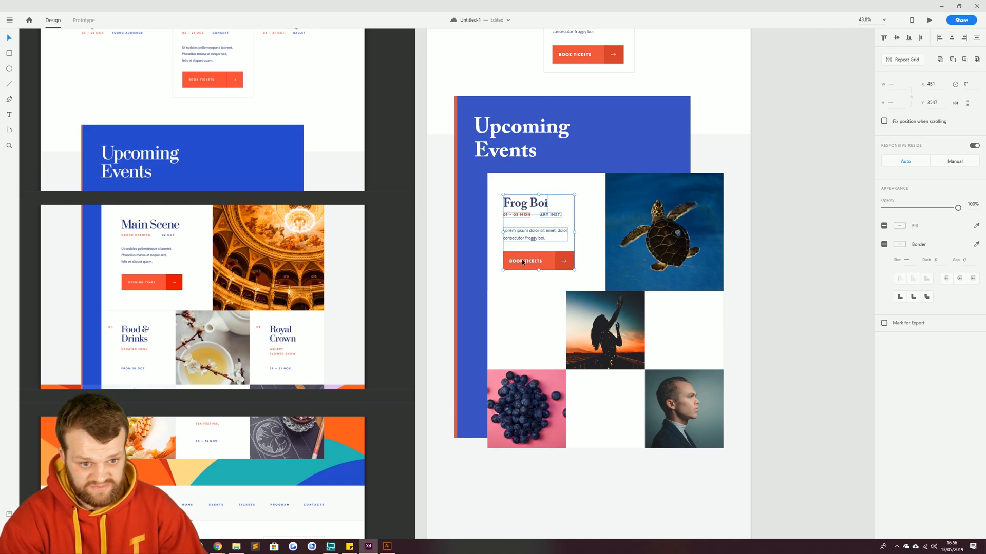
click(759, 223)
Change the duplicated title beside the turtle photo to "Turtle Girl"
scroll(543, 215, up, 1)
scroll(544, 218, up, 5)
double_click(501, 201)
double_click(503, 205)
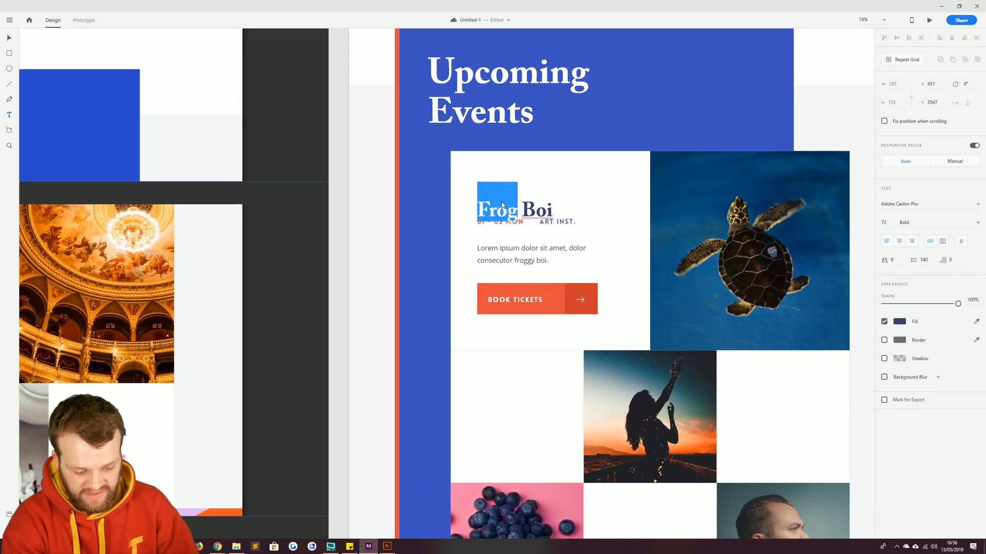
text(Tuer)
key(BackSpace)
key(BackSpace)
text(rtle)
key(Right)
key(shift+Right)
key(shift+Right)
key(shift+Right)
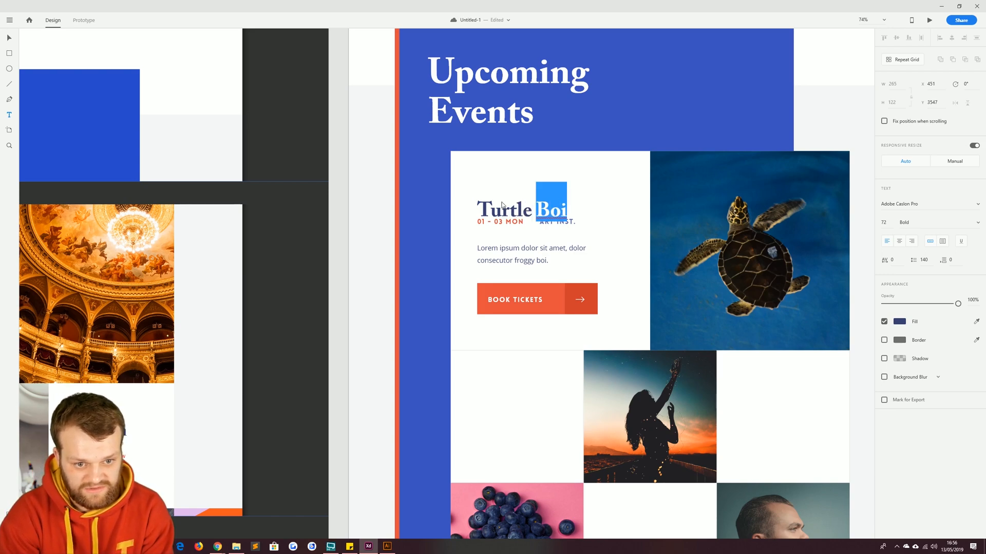
text(Girl)
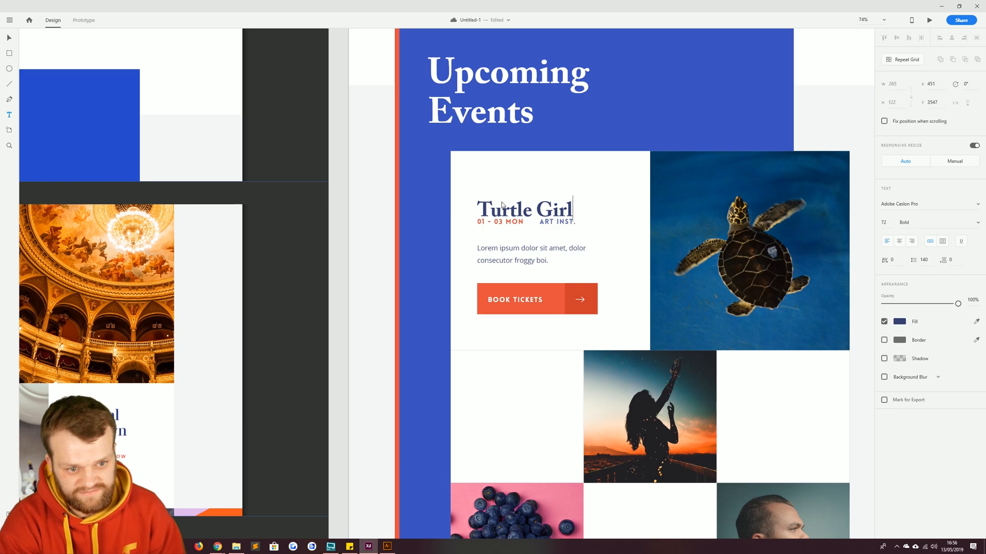
key(Escape)
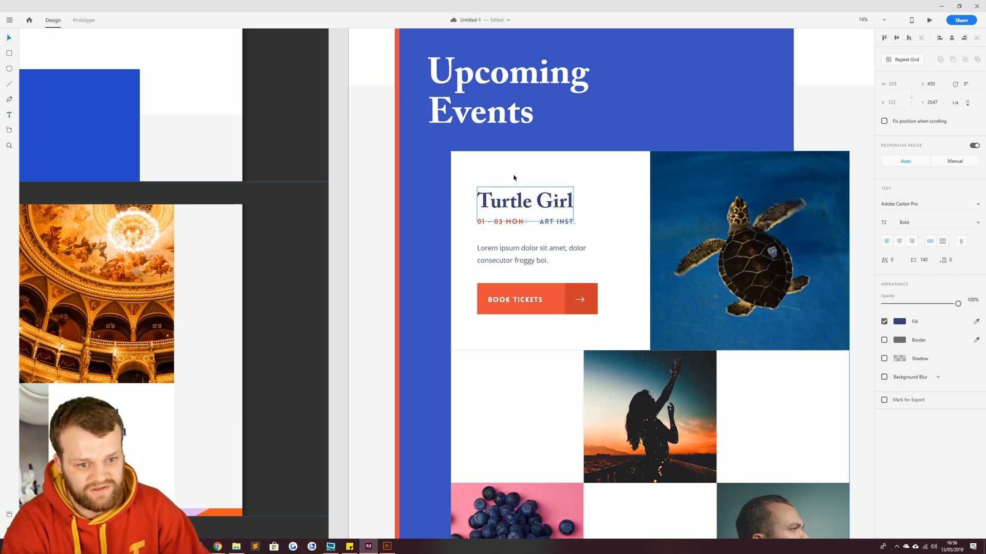
click(341, 167)
Change the label of the button beside the turtle photo to "OPENING TIMES"
drag(431, 323, 269, 232)
double_click(481, 194)
key(ctrl+a)
text(O)
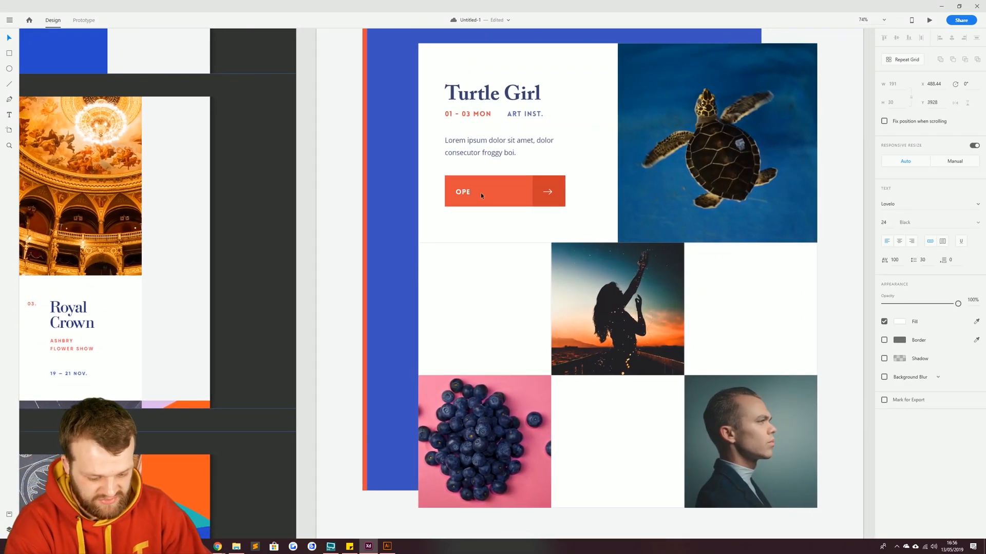
text(PENING TIMES)
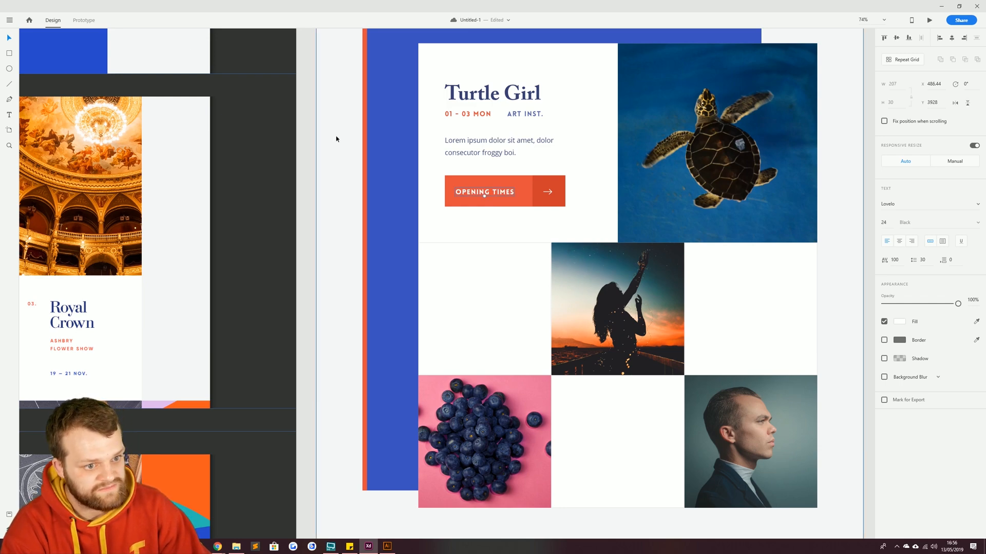
click(334, 137)
Duplicate the Turtle Girl title with its date and ART INST. line onto the empty canvas below the artboard
drag(27, 303, 501, 213)
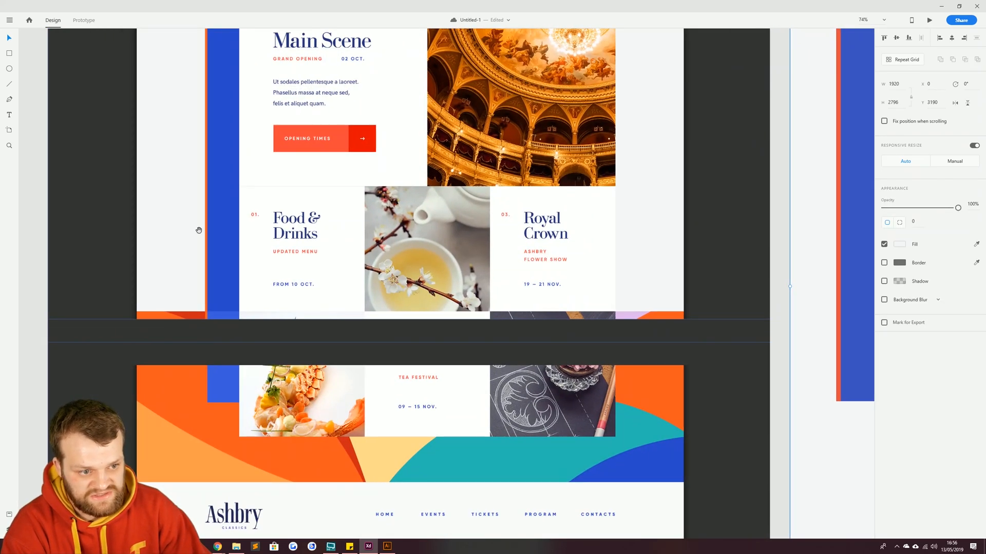
drag(627, 207, 385, 242)
scroll(411, 231, down, 3)
drag(561, 220, 629, 212)
click(654, 111)
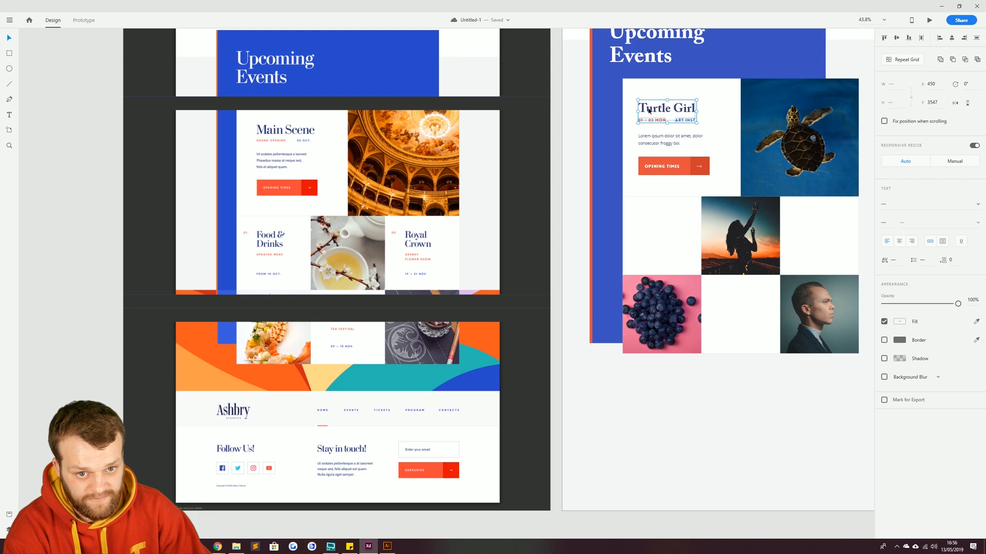
drag(649, 110, 631, 386)
drag(541, 374, 512, 334)
click(532, 356)
Change the duplicated title below the artboard to "Turtle & Girl", broken onto two lines after the ampersand
double_click(619, 358)
click(623, 361)
text(?)
key(BackSpace)
text(&)
key(Return)
Set the two-line title's line spacing to 84 and move it up so it sits above the red date line
key(ctrl+a)
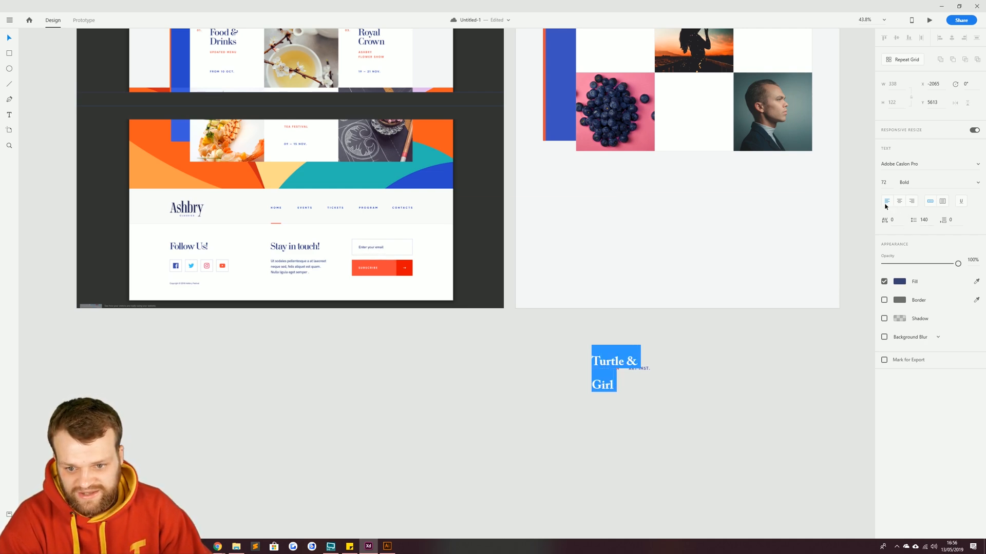
click(926, 219)
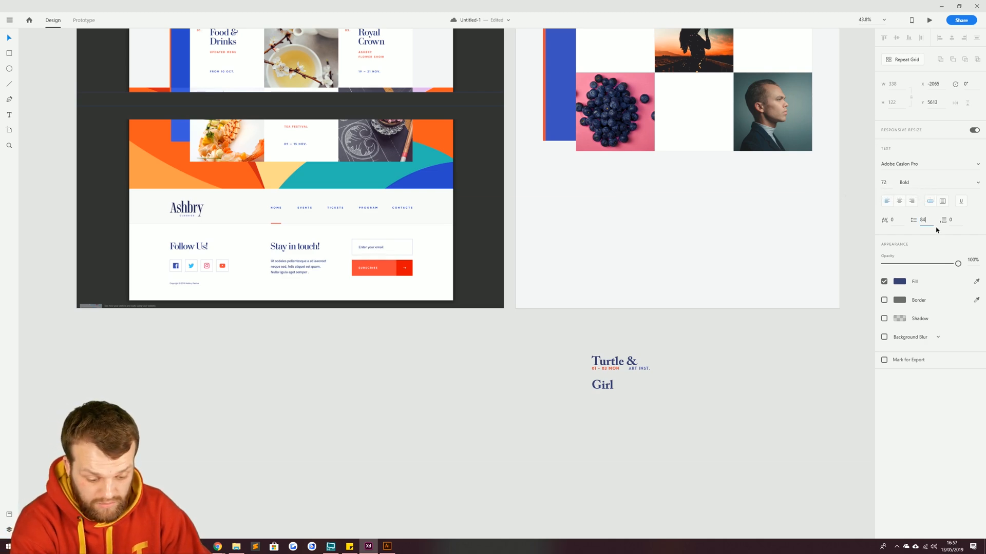
key(Return)
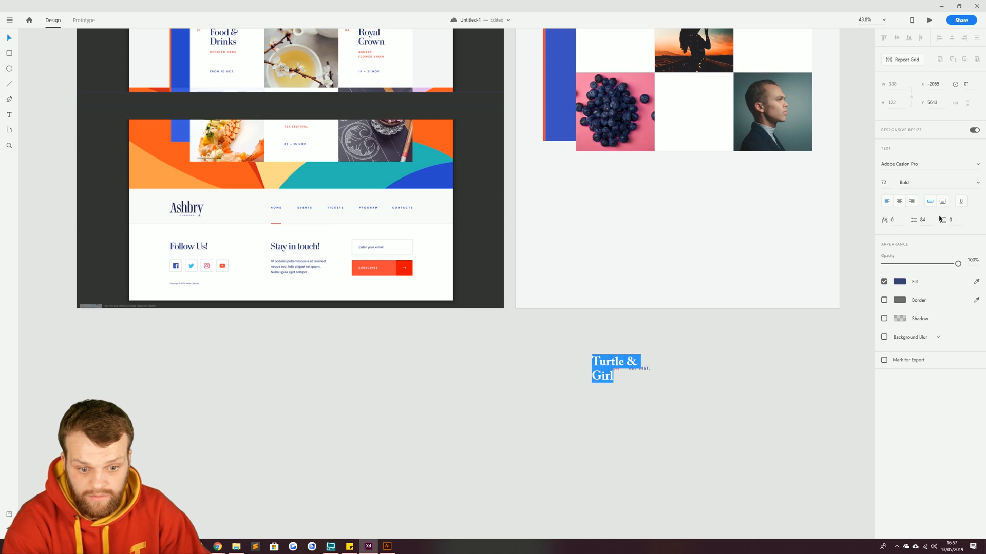
click(10, 39)
drag(604, 363, 603, 339)
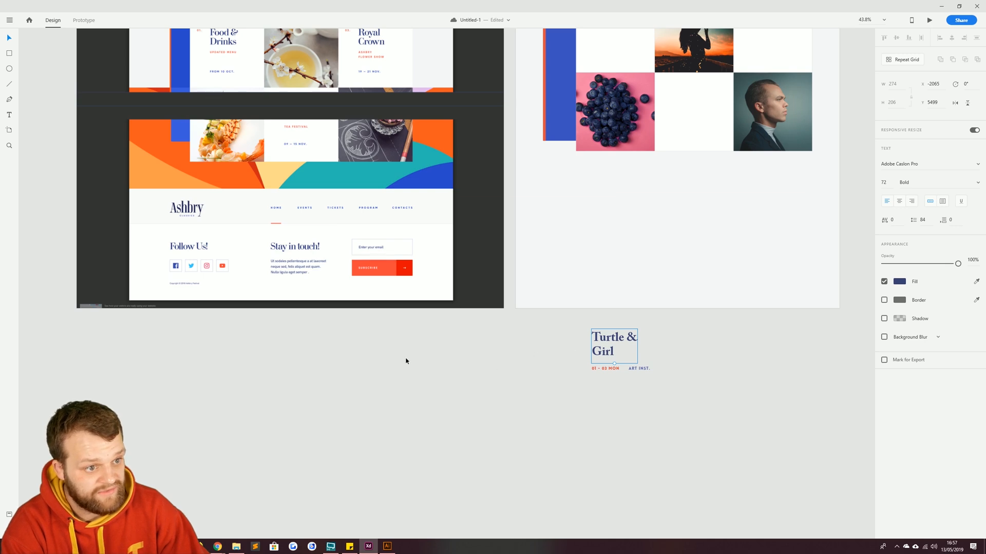
Change the red date line under the title to "UPDATED THING" and move the blue ART INST. line below it, left-aligned
scroll(708, 459, up, 2)
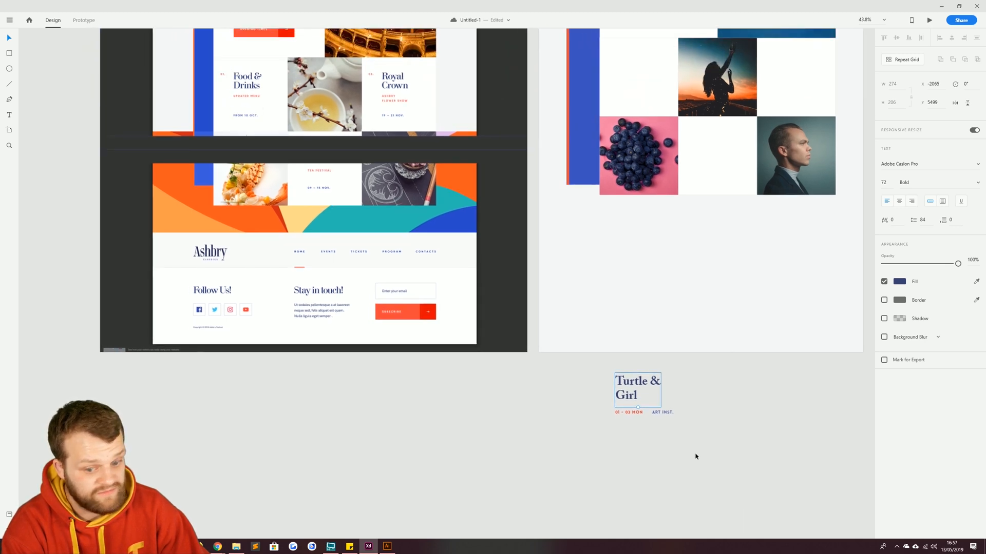
double_click(638, 413)
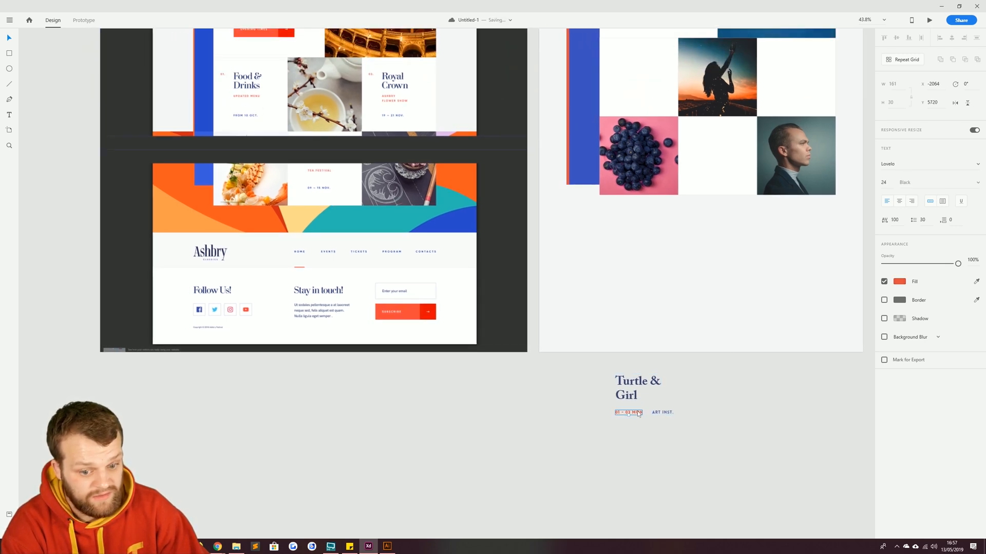
text(UPDATED THING)
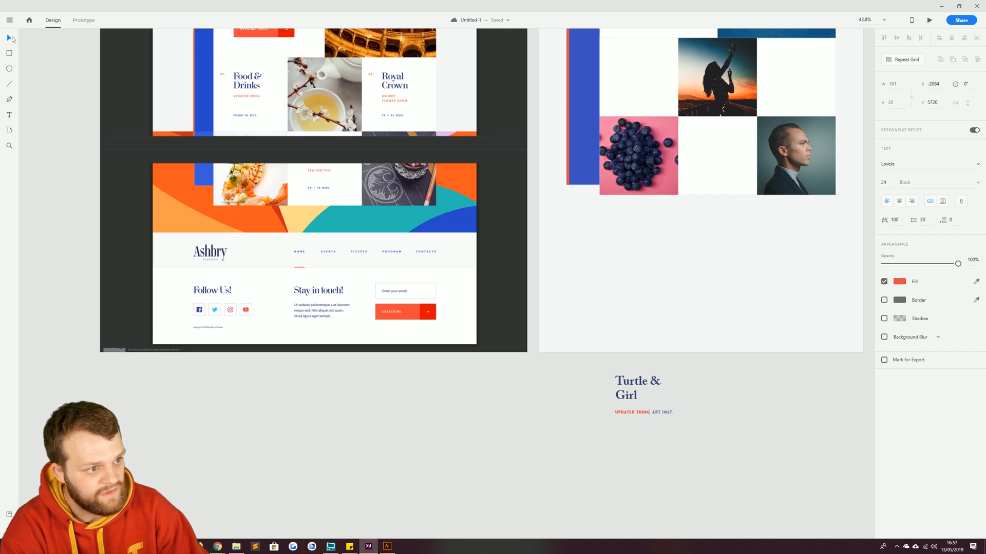
drag(660, 412, 623, 440)
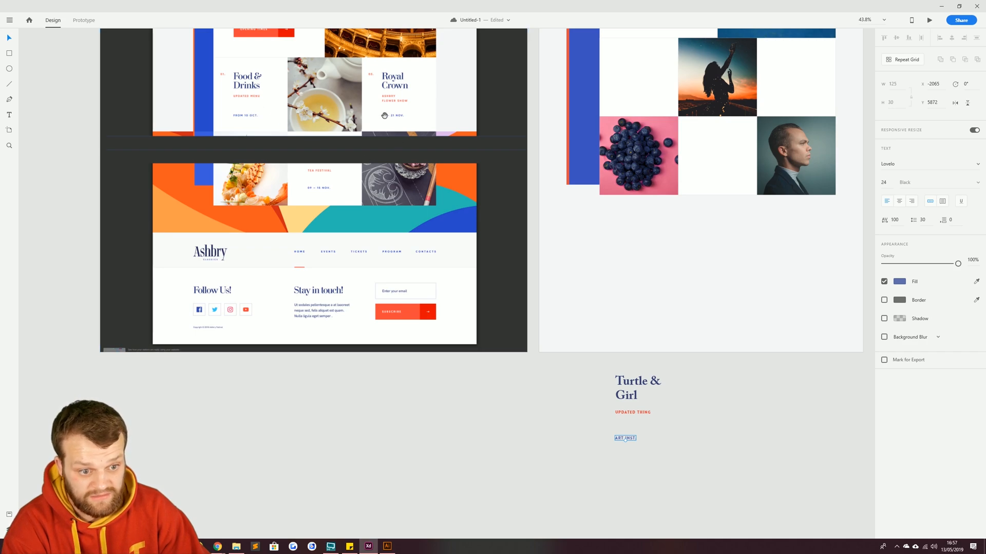
Change the blue ART INST. line to "01 - 03 MON" and move it slightly up towards the red line
drag(388, 117, 441, 337)
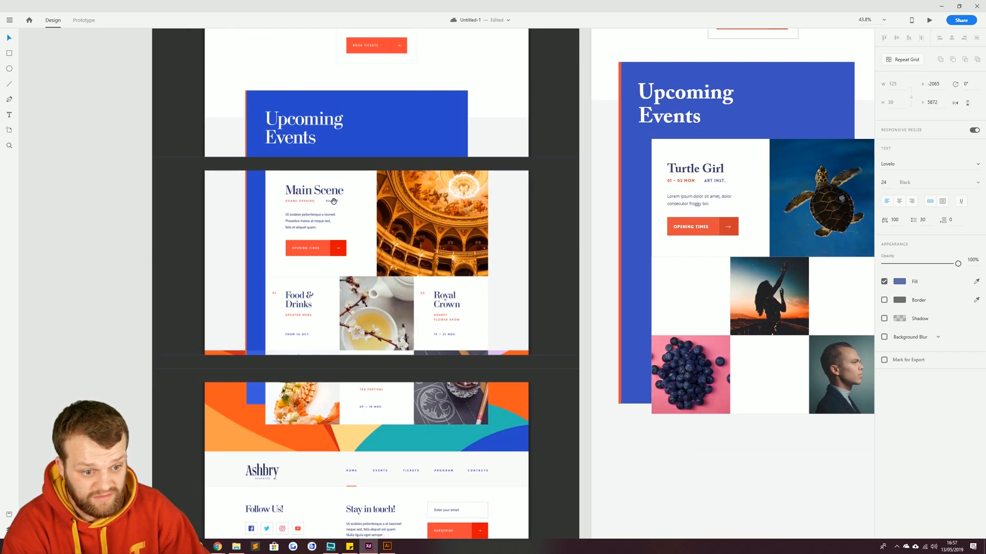
drag(333, 201, 278, 34)
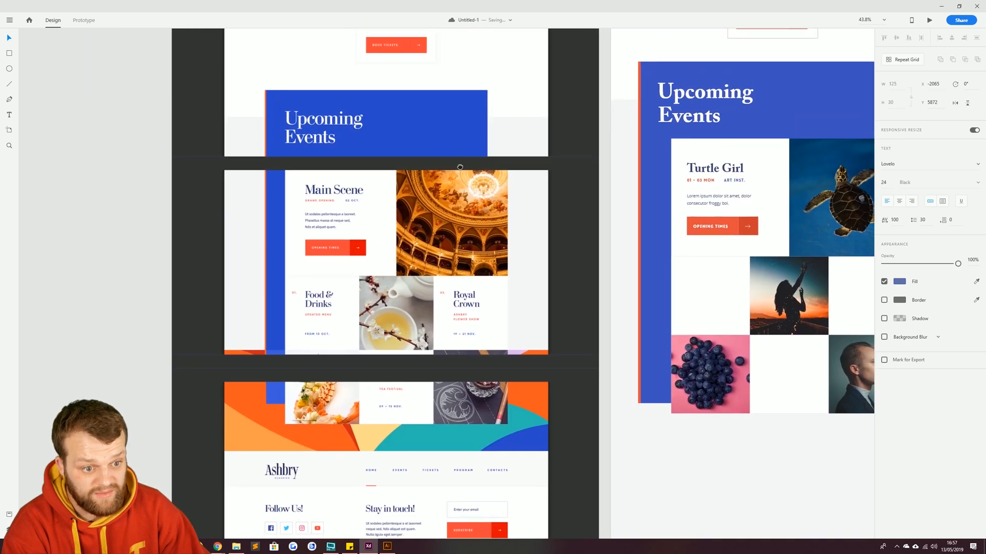
drag(453, 154, 501, 412)
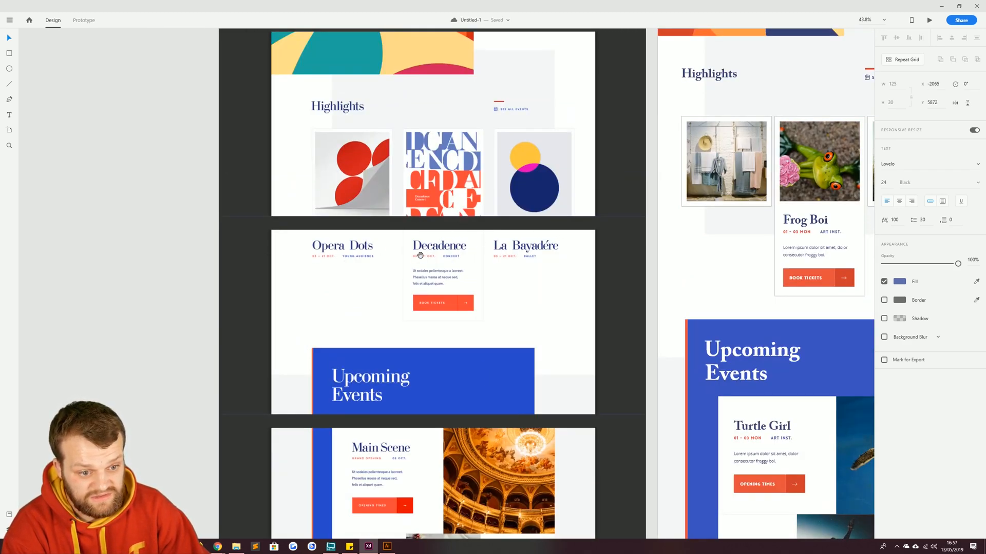
drag(438, 437, 456, 86)
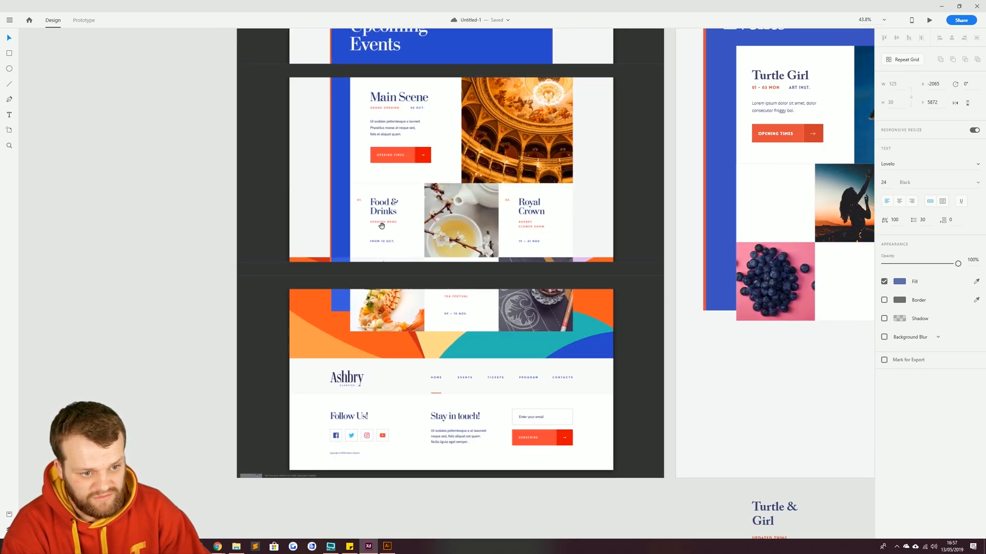
drag(420, 147, 284, 168)
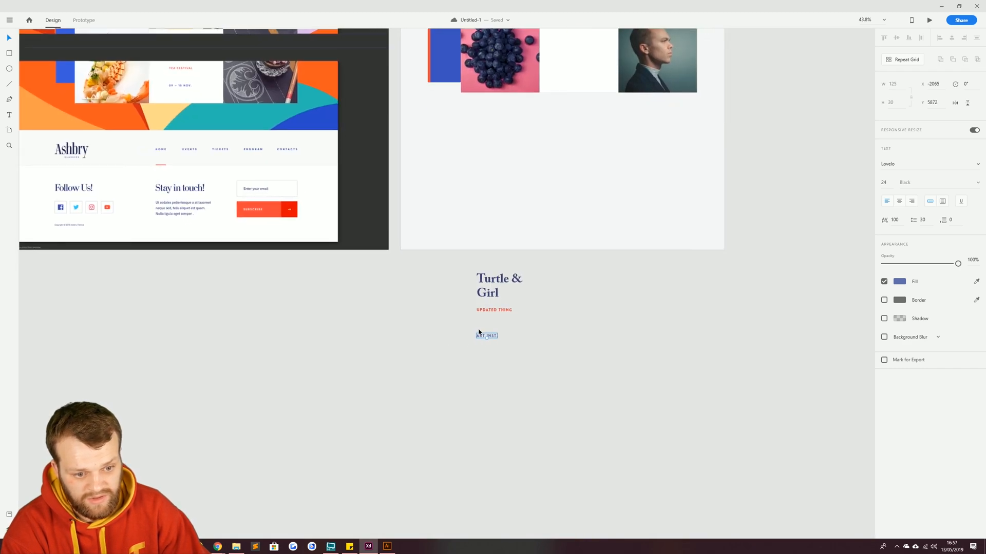
double_click(483, 336)
text(o)
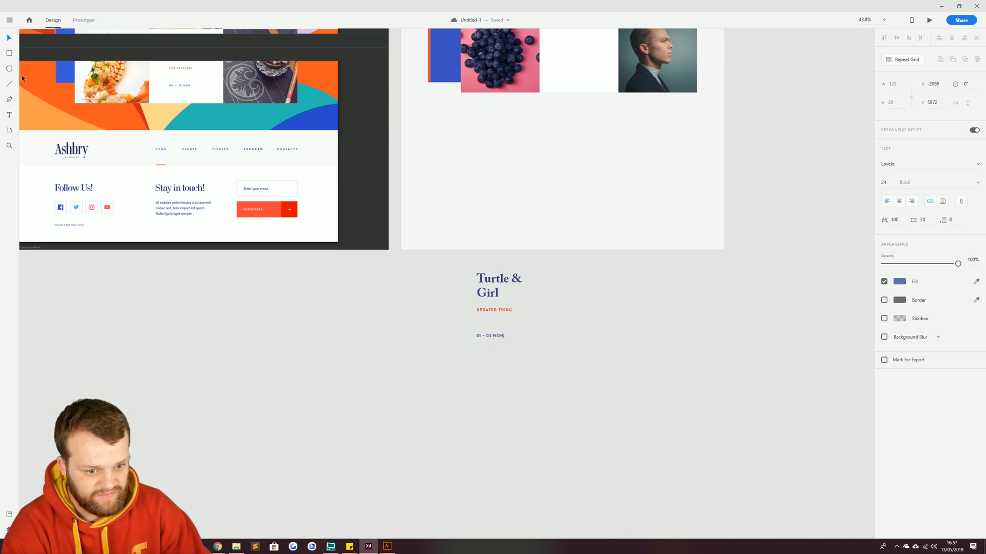
click(9, 38)
drag(497, 337, 498, 331)
Duplicate the red UPDATED THING line as a "01." number label and place it beside the title's first line at X -2174, Y 5509
drag(492, 367, 669, 509)
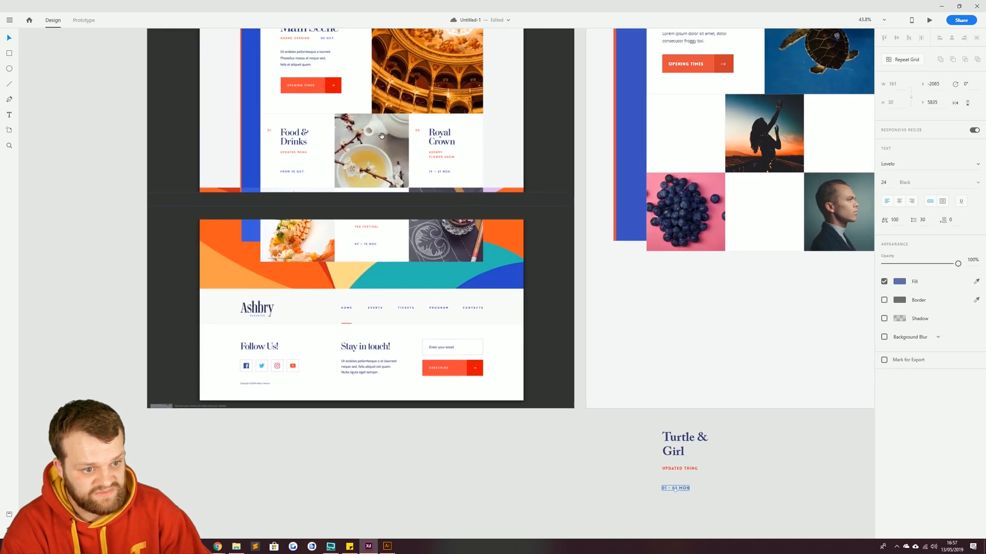
drag(623, 430, 563, 327)
drag(609, 371, 545, 371)
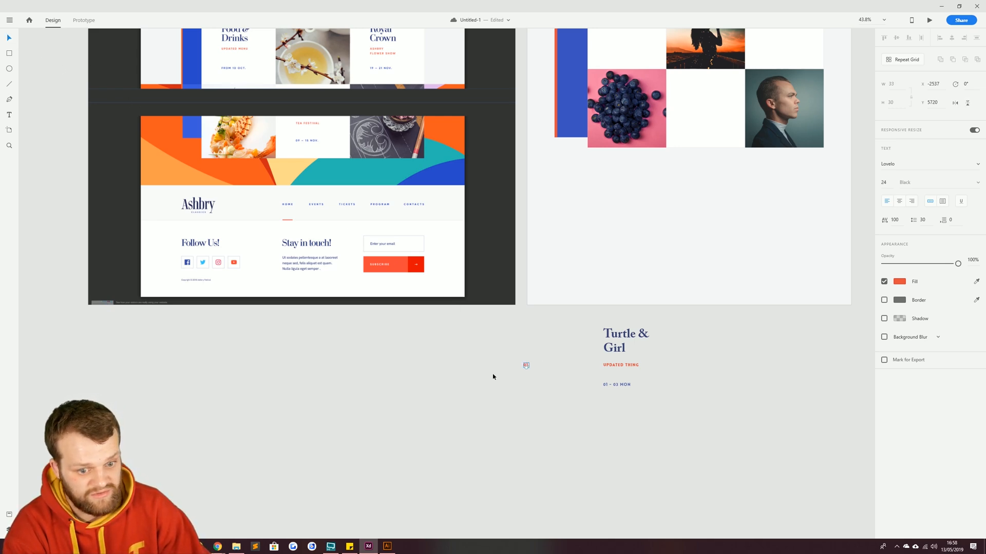
drag(526, 367, 581, 335)
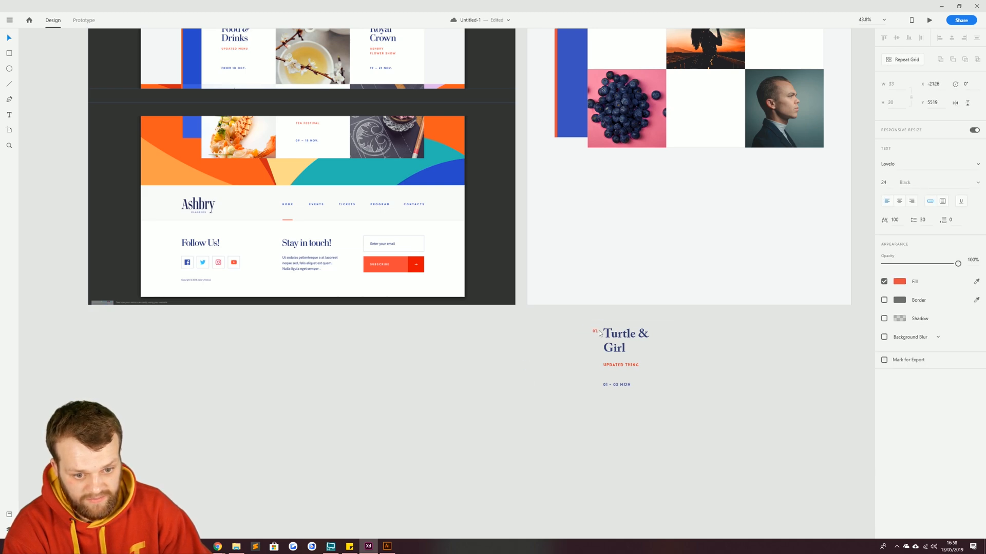
drag(588, 328, 588, 330)
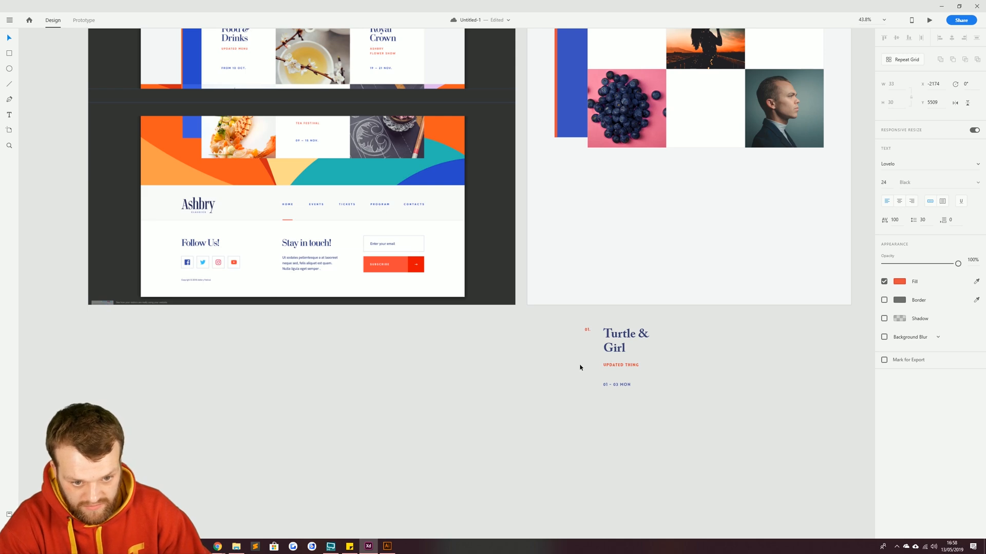
Move the number label, title, red line and date from below the artboard into the white tile left of the silhouette photo
drag(570, 327, 690, 440)
drag(607, 325, 550, 155)
scroll(544, 177, up, 4)
drag(552, 192, 500, 265)
click(302, 236)
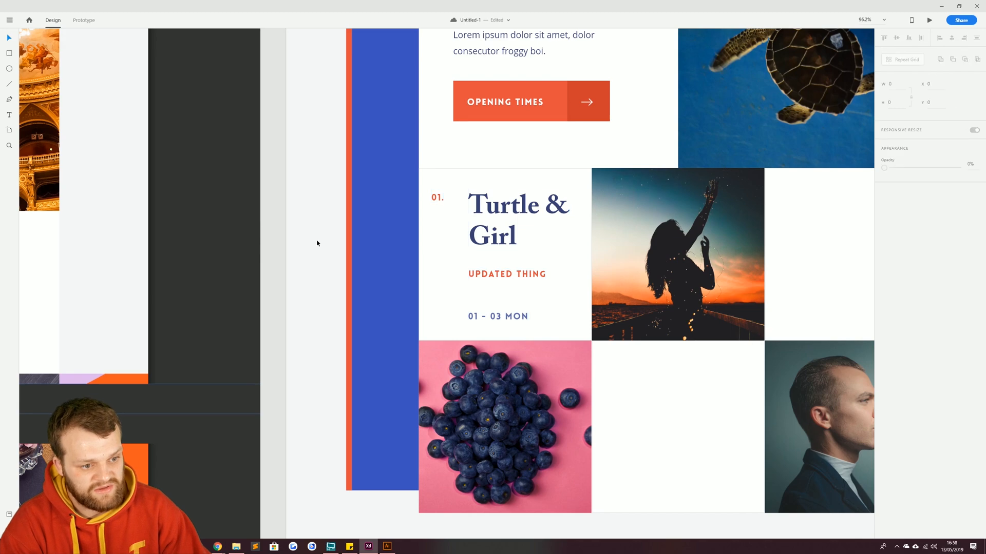
Tighten the spacing under the Turtle & Girl title by moving the UPDATED THING line and the date line up
click(498, 275)
key(shift+Up)
click(495, 318)
key(shift+Up)
key(shift+Up)
key(shift+Up)
key(shift+Up)
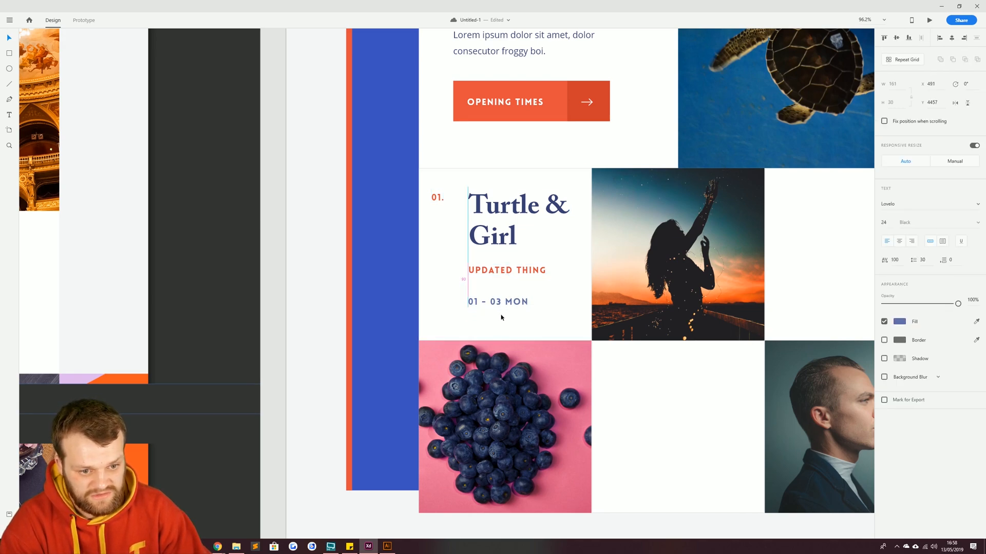
Move the whole Turtle & Girl text block, including its number label, down 20 px to Y 4191
shift+click(496, 236)
shift+click(507, 270)
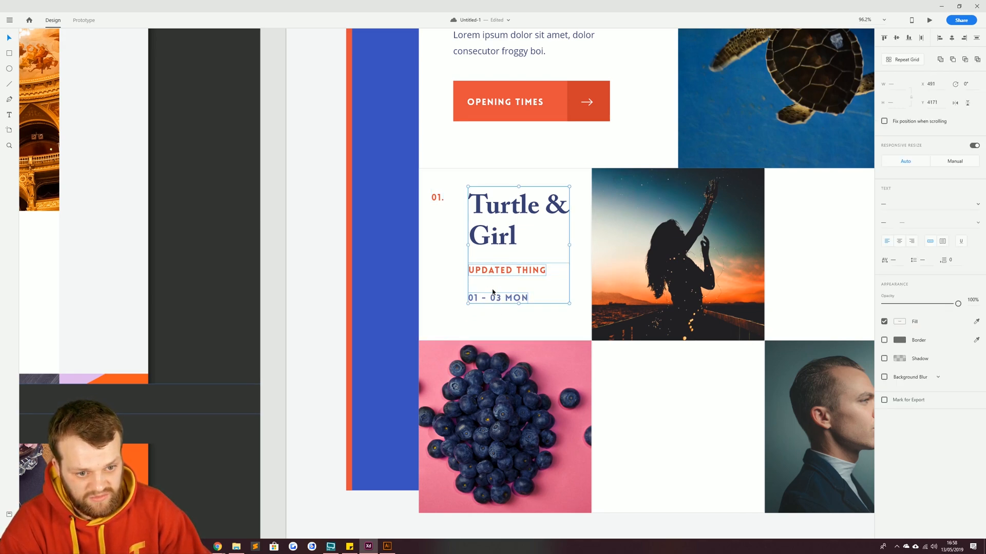
shift+click(441, 198)
key(shift+Down)
key(shift+Down)
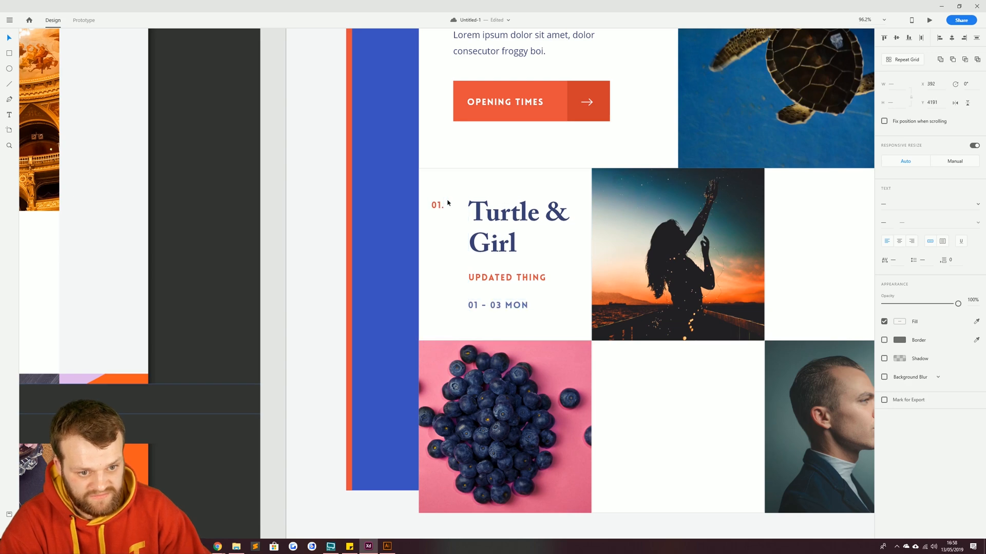
Move the "01." number label 20 px closer to the Turtle & Girl title, to X 412
click(292, 213)
click(437, 206)
key(shift+Right)
key(shift+Right)
Center the complete Turtle & Girl text block within its white tile by moving it to X 395, Y 4196
shift+click(490, 217)
shift+click(507, 278)
shift+click(498, 305)
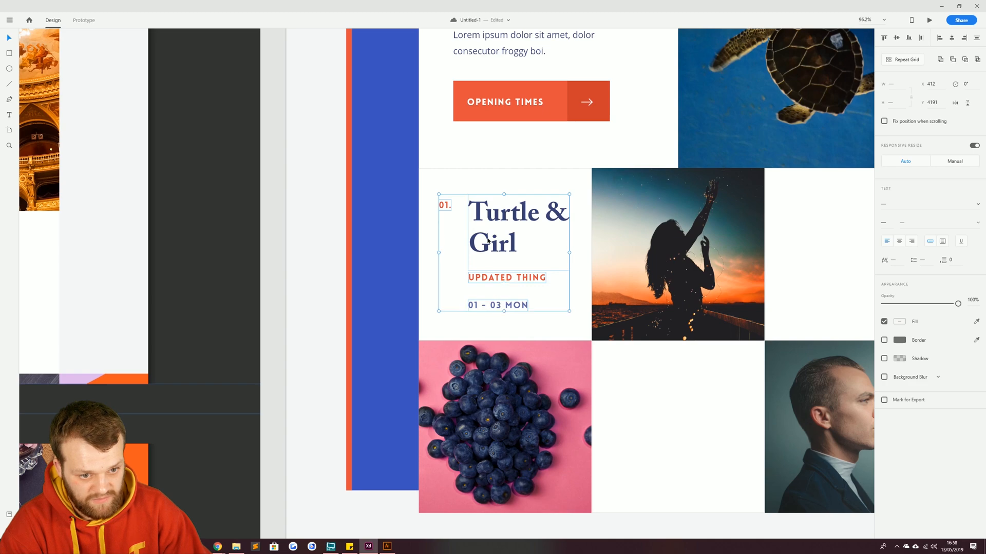
drag(490, 246, 497, 251)
key(shift+Left)
key(shift+Left)
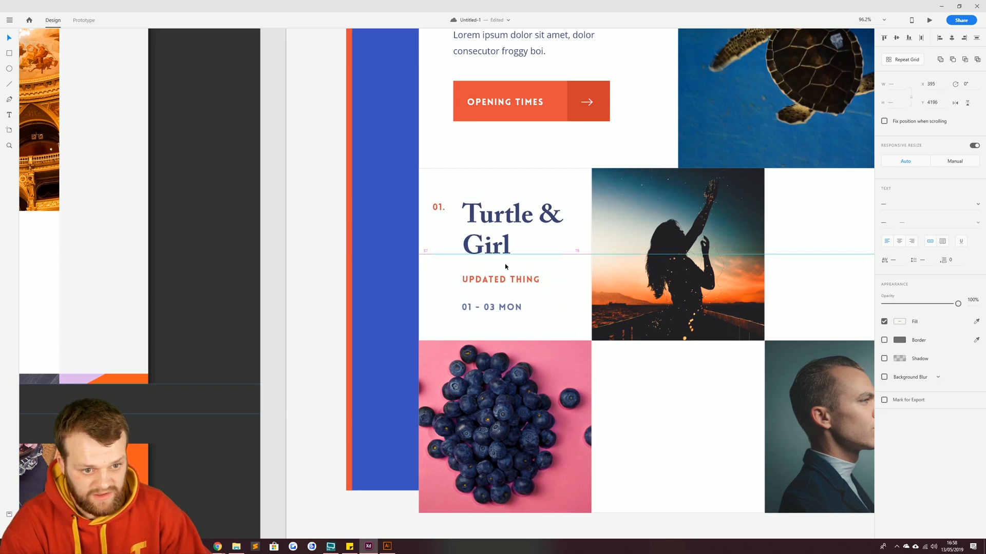
Duplicate the Turtle & Girl text block into the white tile right of the silhouette photo at X 1337, Y 4196
drag(596, 283, 456, 252)
drag(374, 191, 722, 187)
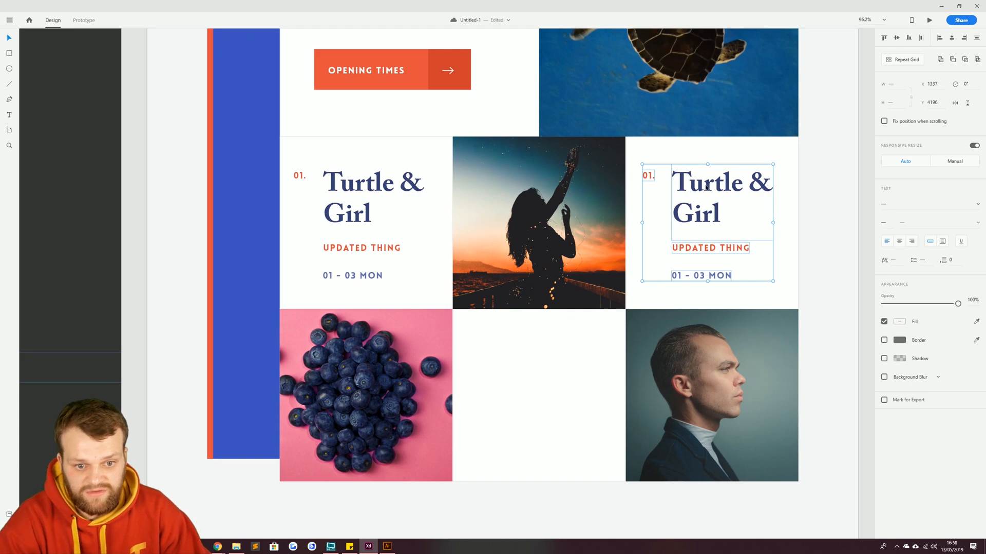
key(shift+Left)
key(shift+Left)
key(shift+Right)
key(shift+Right)
Duplicate the text block into the white tile between the blueberry and portrait photos at X 862, Y 4662
drag(701, 185, 534, 359)
key(shift+Left)
key(shift+Left)
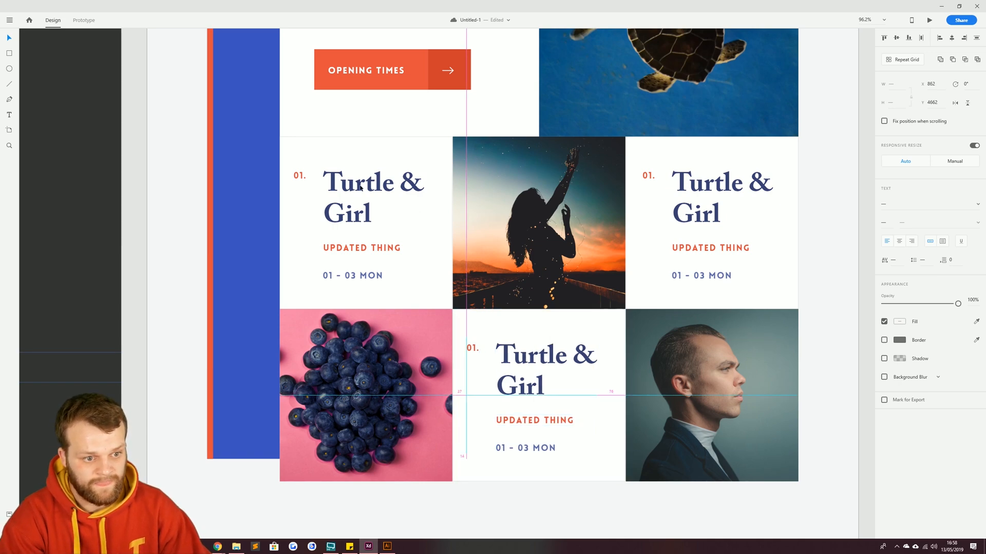
Change the title in the tile right of the silhouette photo to "Angry Man" on two lines
double_click(698, 185)
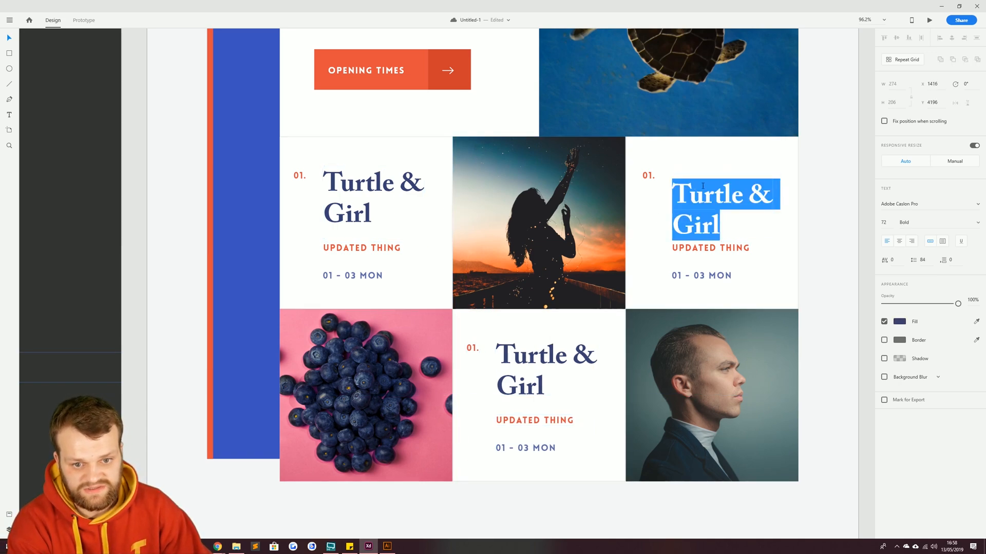
text(aNGRY)
key(BackSpace)
key(BackSpace)
key(BackSpace)
key(BackSpace)
key(BackSpace)
text(ANGRY)
key(BackSpace)
key(BackSpace)
key(BackSpace)
key(BackSpace)
text(ngry)
key(Return)
text(Man)
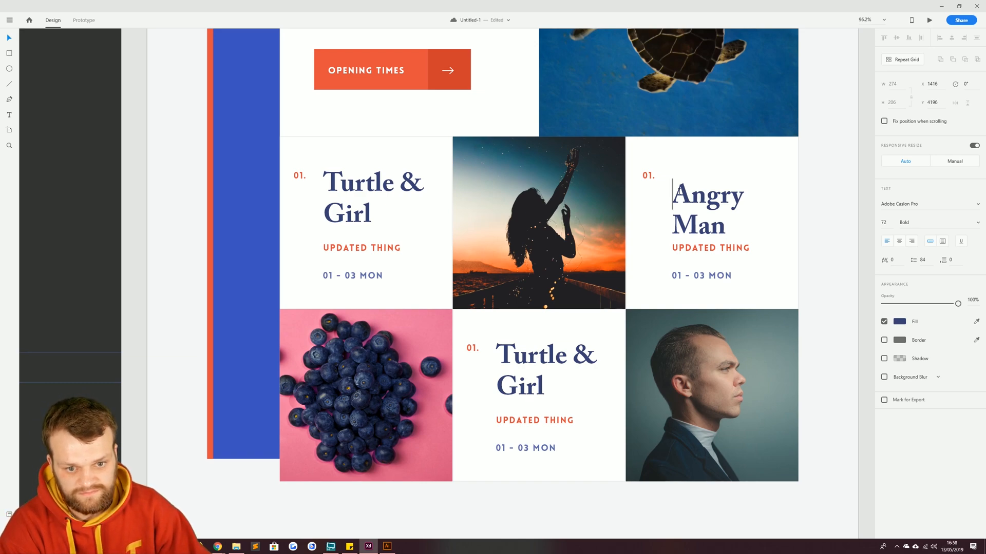
key(Escape)
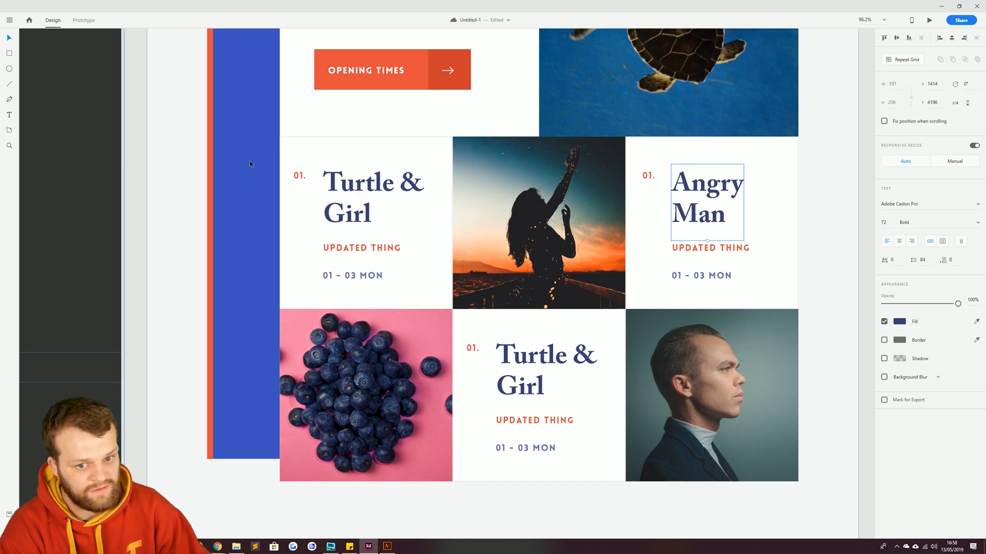
Change the title in the tile between the blueberry and portrait photos to "Oh Gosh, Berries" on two lines
scroll(570, 334, down, 3)
scroll(570, 334, left, 2)
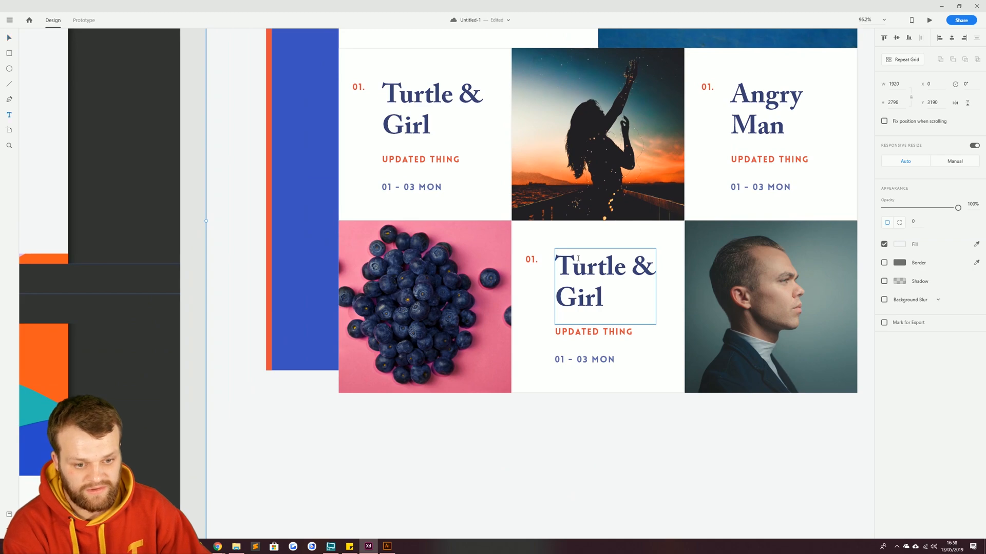
double_click(576, 280)
key(ctrl+a)
text(Oh )
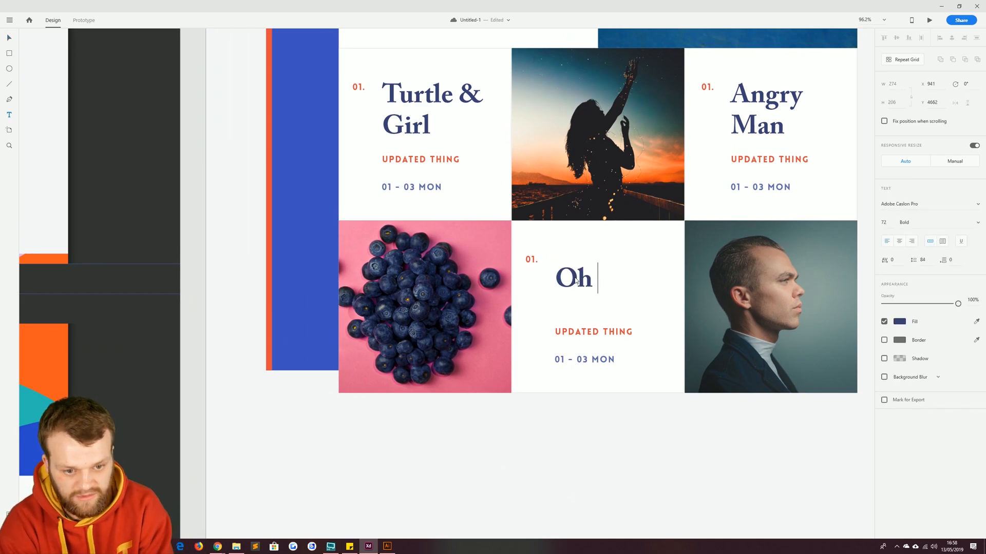
text(Gosh Berries)
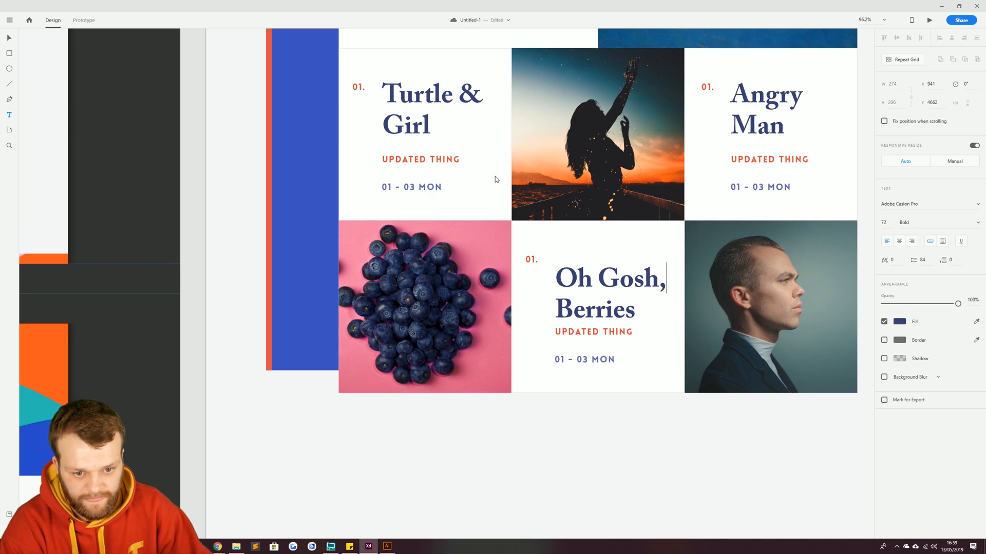
click(12, 39)
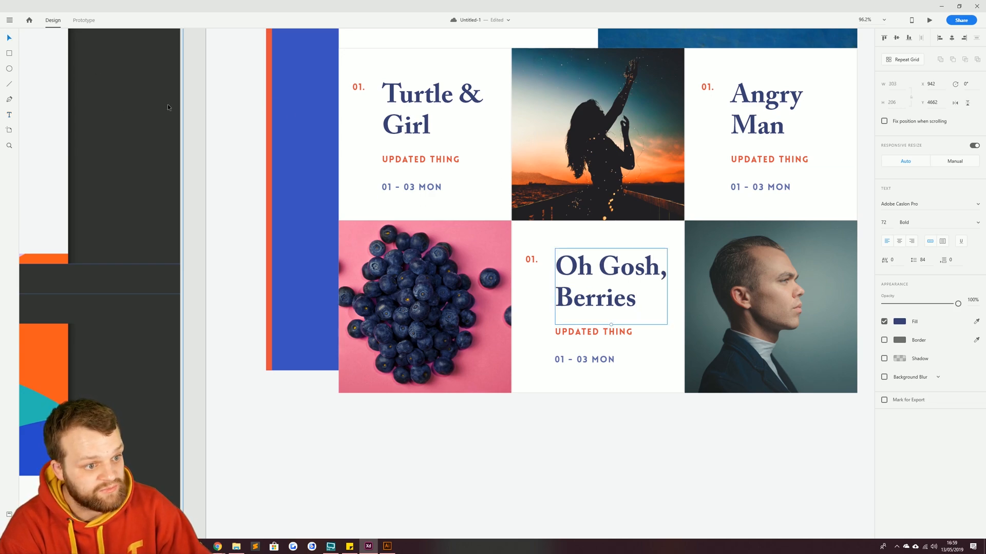
click(194, 103)
scroll(641, 333, down, 5)
scroll(729, 311, down, 3)
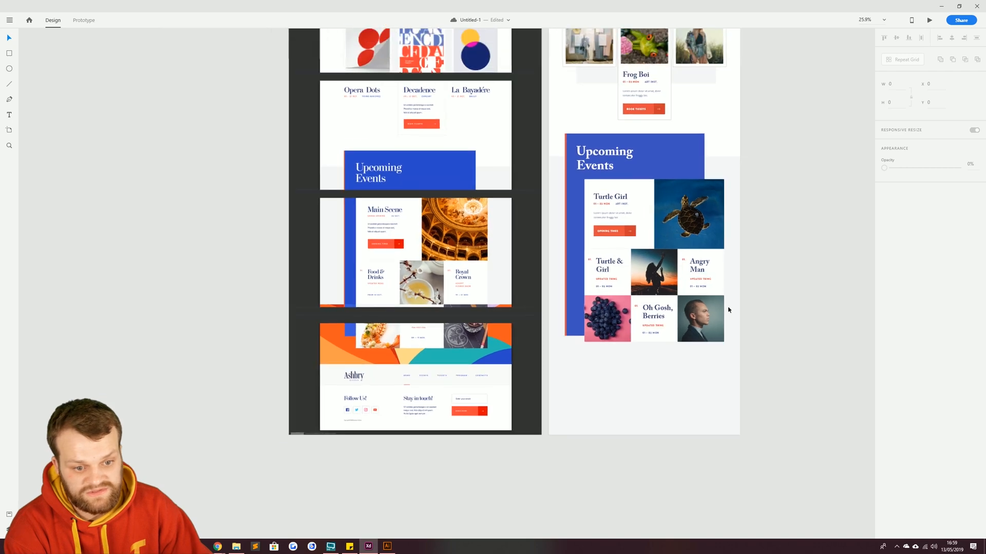
scroll(577, 397, down, 2)
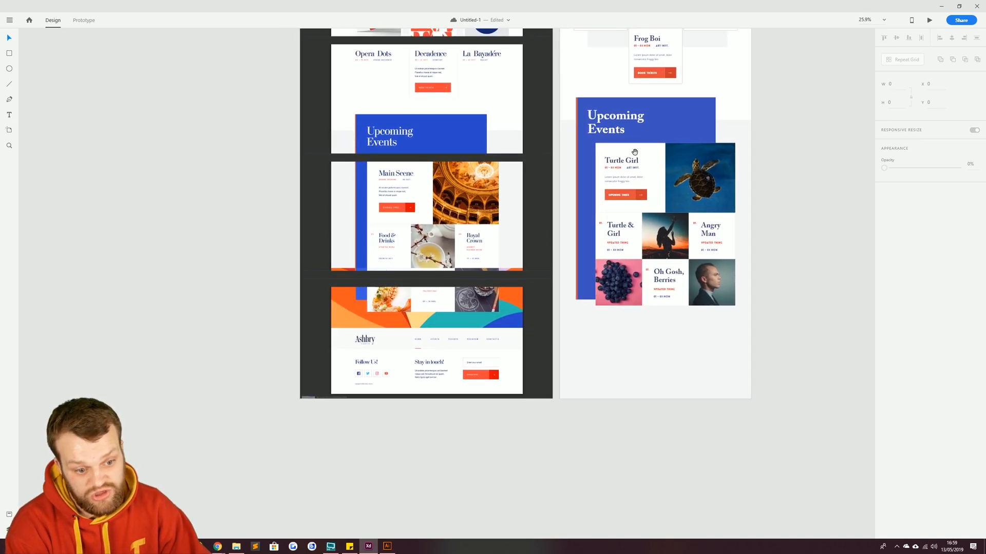
Copy the multicoloured pattern to X 0, Y 5256 below the event tiles and stretch it to 1920 wide
scroll(588, 200, up, 6)
alt+drag(573, 96, 548, 445)
scroll(543, 153, down, 5)
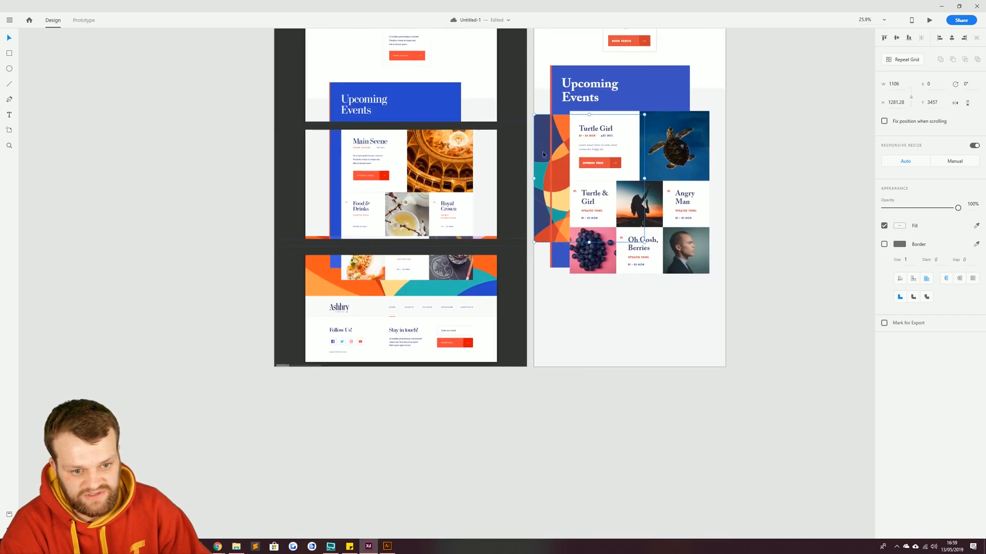
drag(543, 141, 543, 322)
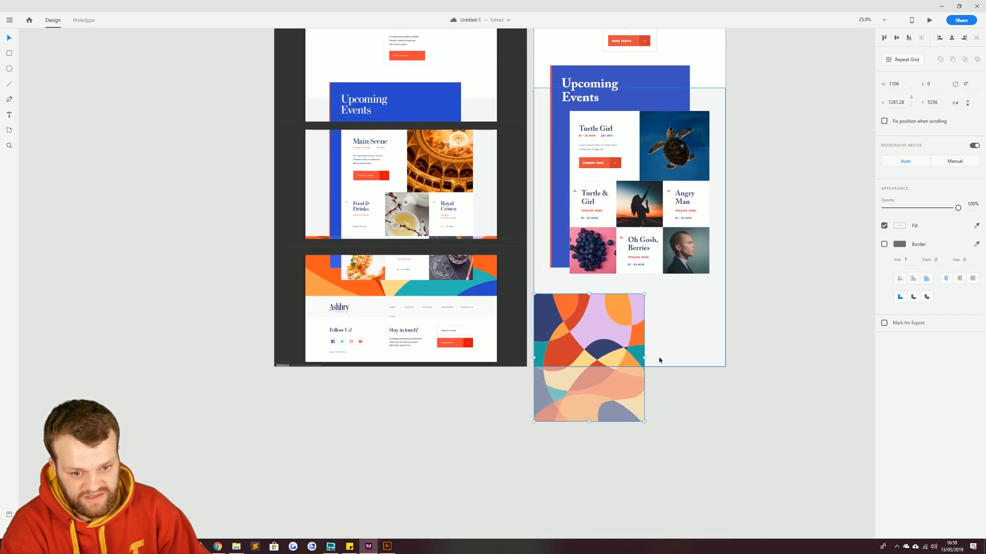
drag(645, 358, 725, 354)
drag(627, 422, 629, 367)
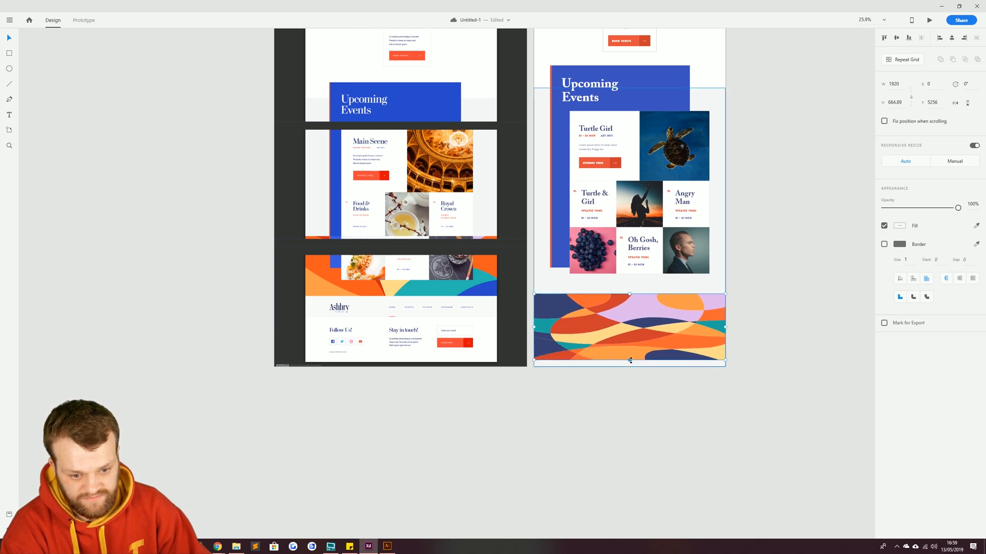
key(ctrl+z)
Draw a borderless white rectangle 1920 wide and 664 high over the pattern, aligned with its top edge at Y 5256
scroll(639, 325, up, 3)
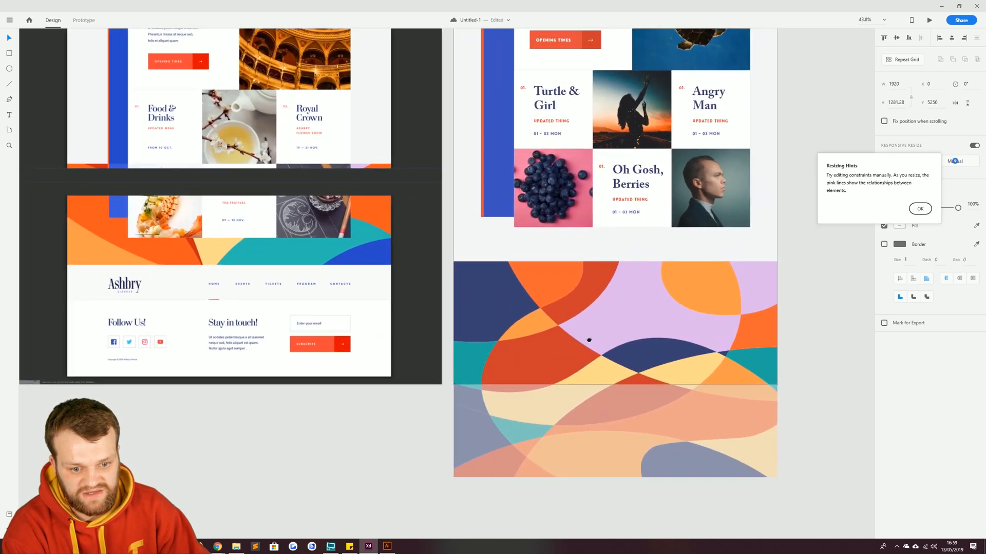
click(9, 54)
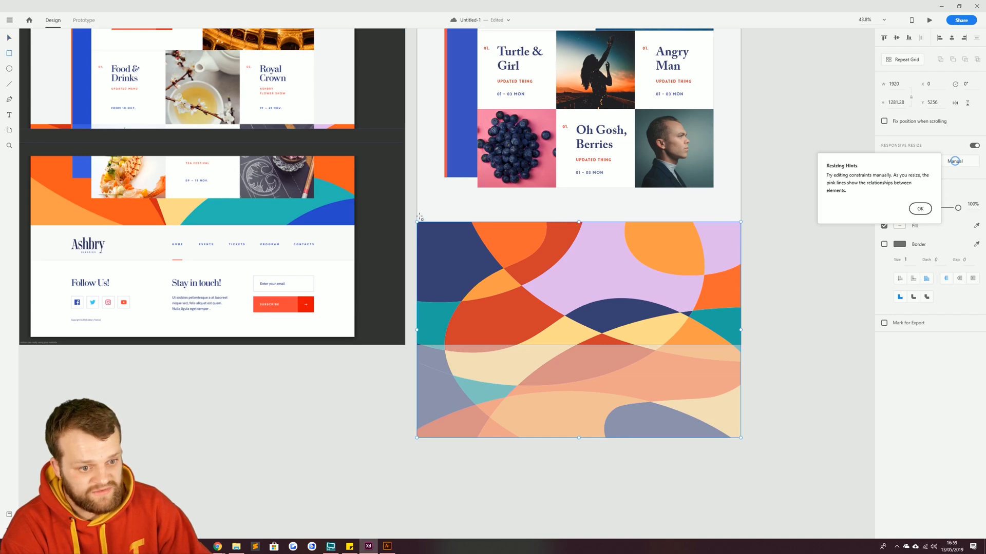
drag(417, 215, 741, 327)
key(v)
click(884, 262)
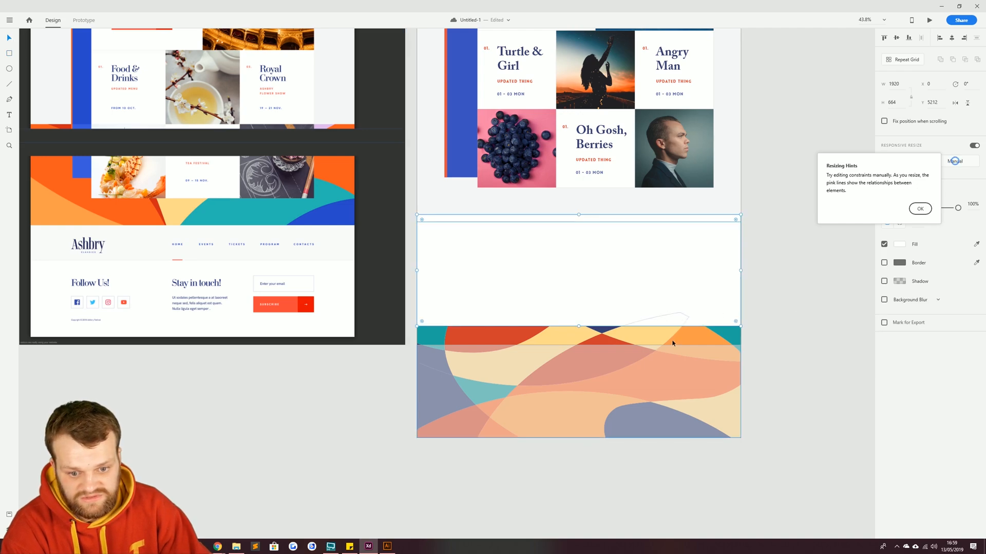
drag(649, 237, 636, 246)
shift+click(645, 339)
right_click(629, 282)
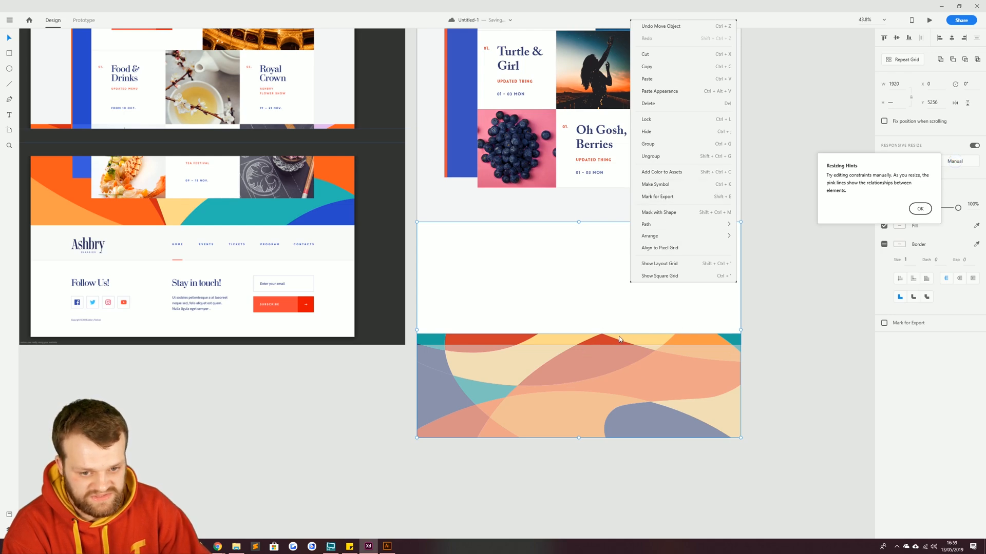
click(358, 390)
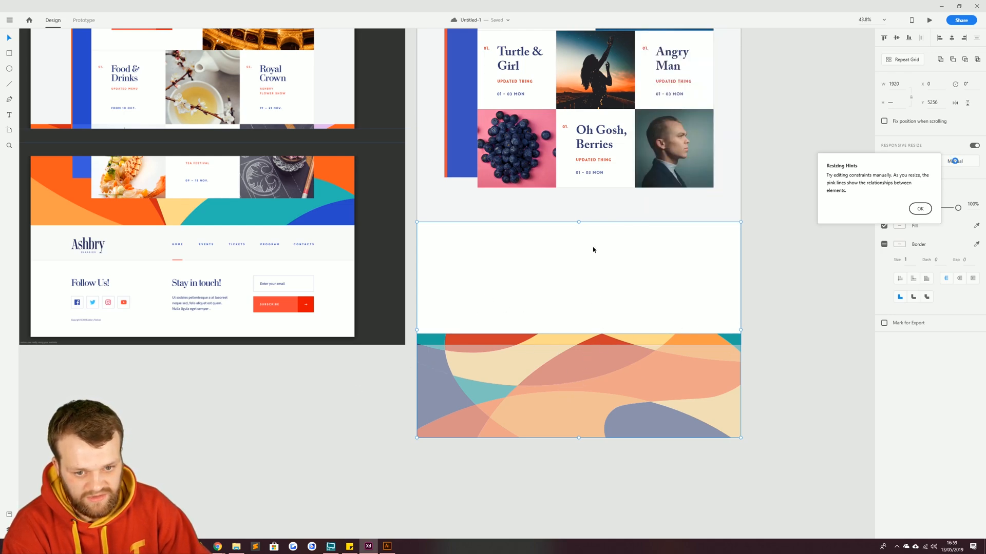
key(i)
click(552, 202)
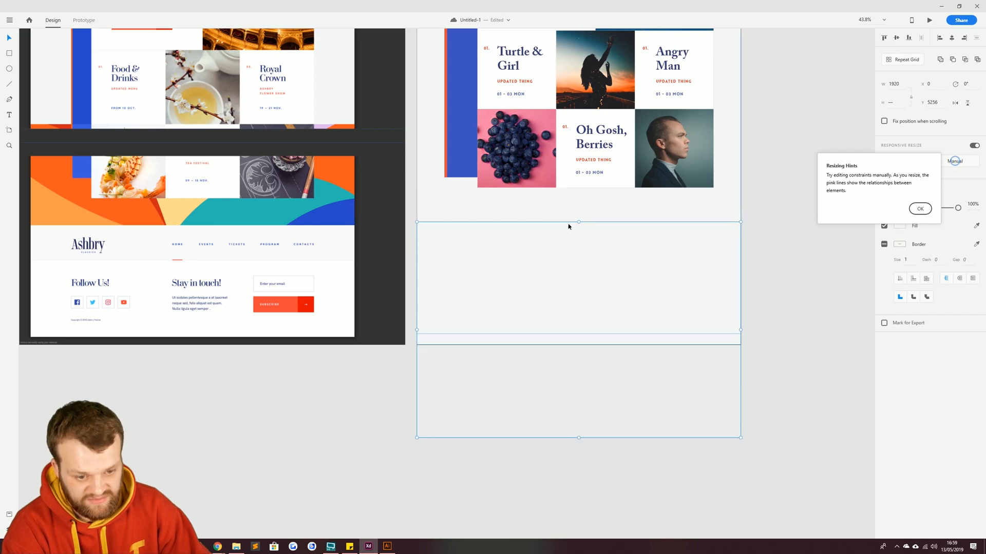
key(ctrl+z)
Fill the rectangle with the section's light grey background colour and move it down to cover the pattern's lower part
click(397, 377)
click(535, 245)
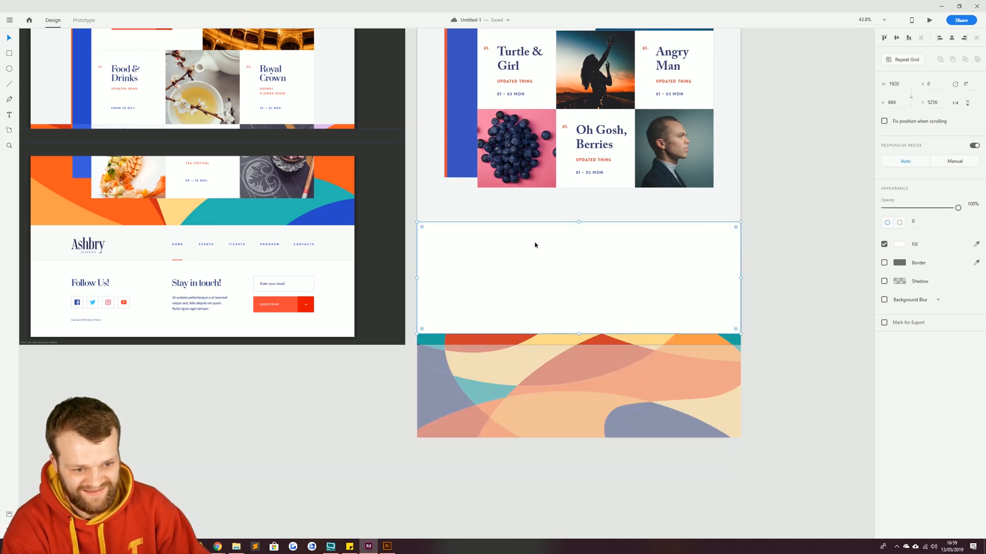
key(i)
click(526, 201)
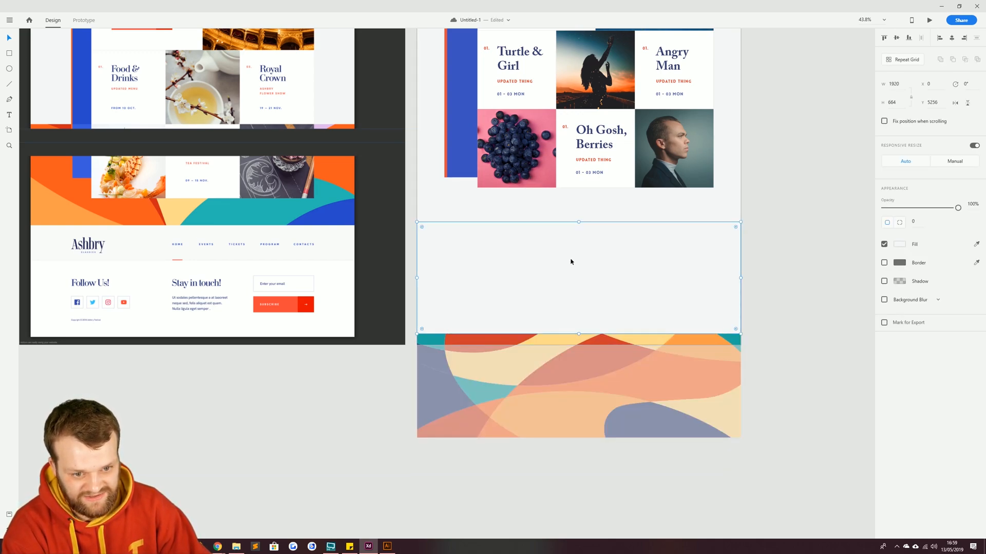
drag(563, 260, 570, 385)
click(580, 246)
key(Delete)
Move the pattern and its cover rectangle up together to Y 4788 and send both to the back
drag(699, 476, 448, 235)
scroll(462, 287, up, 2)
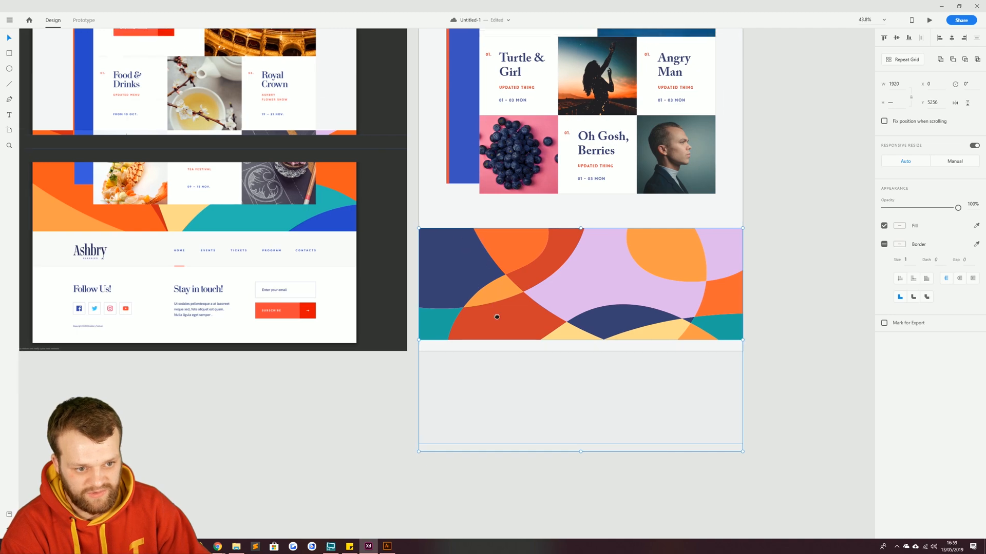
drag(488, 374, 479, 295)
right_click(458, 295)
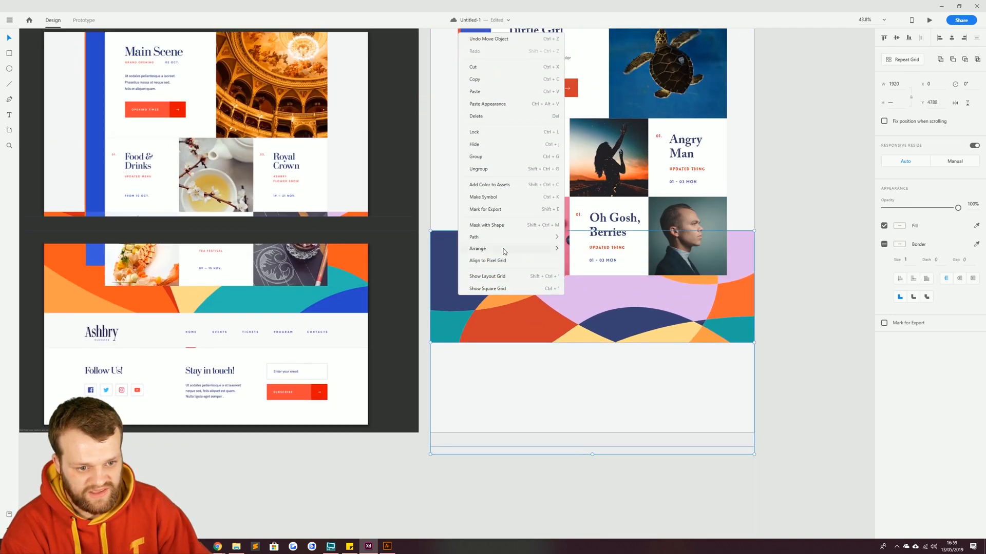
mouse_move(539, 249)
click(585, 286)
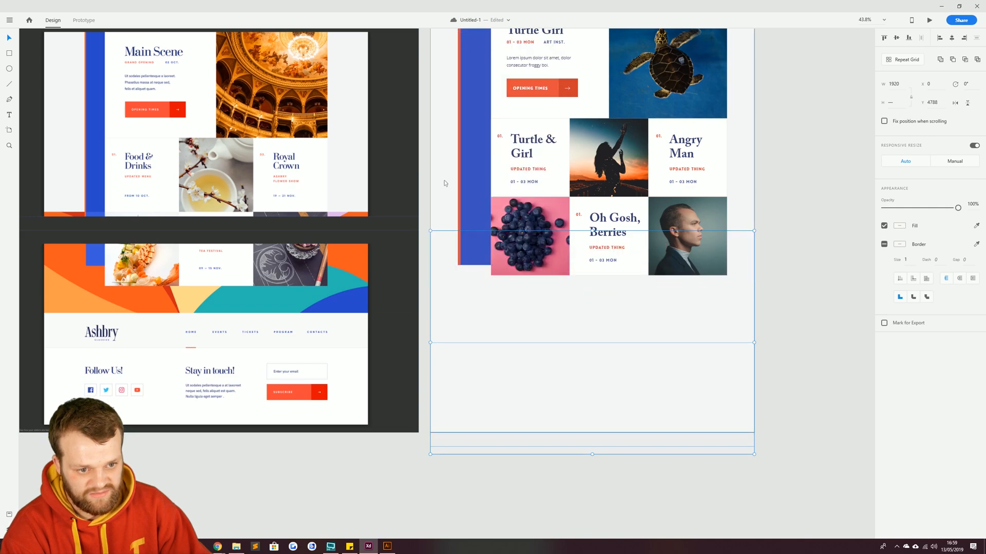
Send the large light grey section background behind the pattern and its cover rectangle
right_click(439, 165)
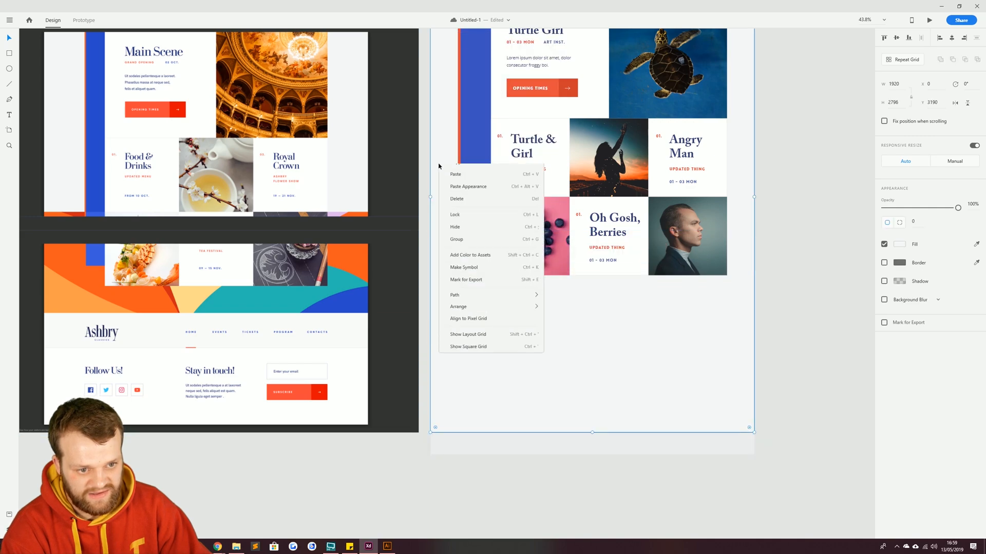
mouse_move(534, 355)
click(574, 382)
click(796, 282)
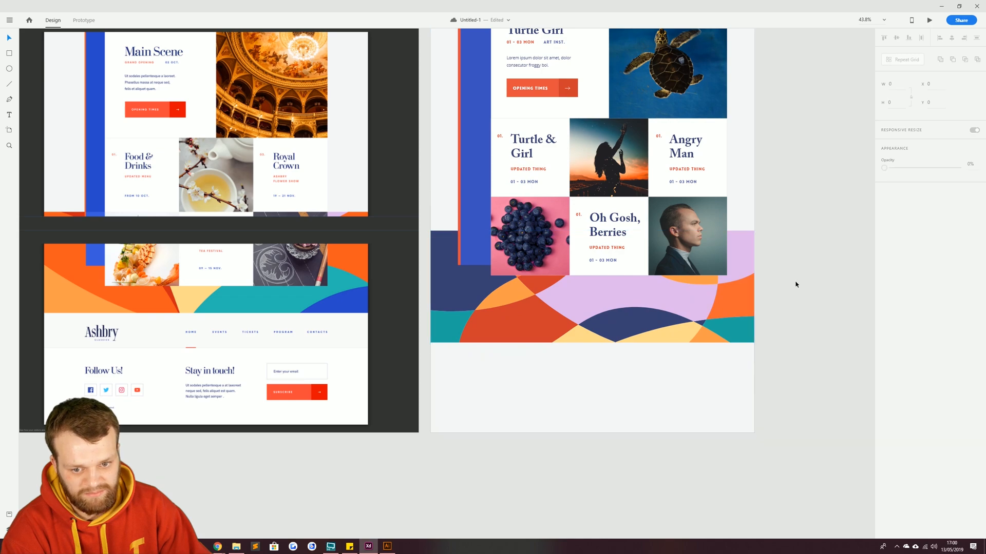
Raise the cover rectangle's top edge to Y 5388 and add a 1920 by 278 footer band directly beneath the pattern
scroll(819, 246, up, 2)
drag(826, 241, 823, 226)
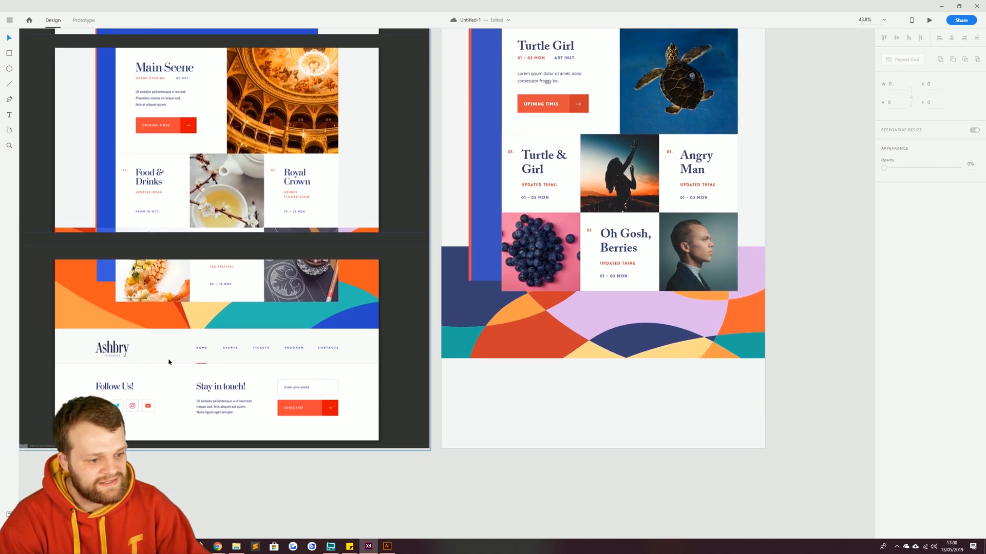
drag(170, 410, 248, 361)
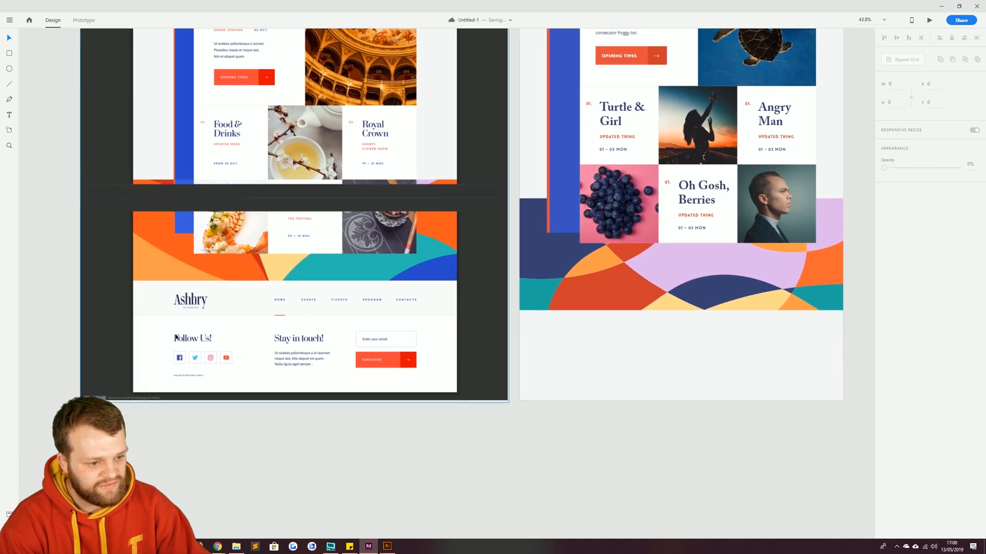
drag(656, 278, 499, 258)
drag(122, 309, 306, 281)
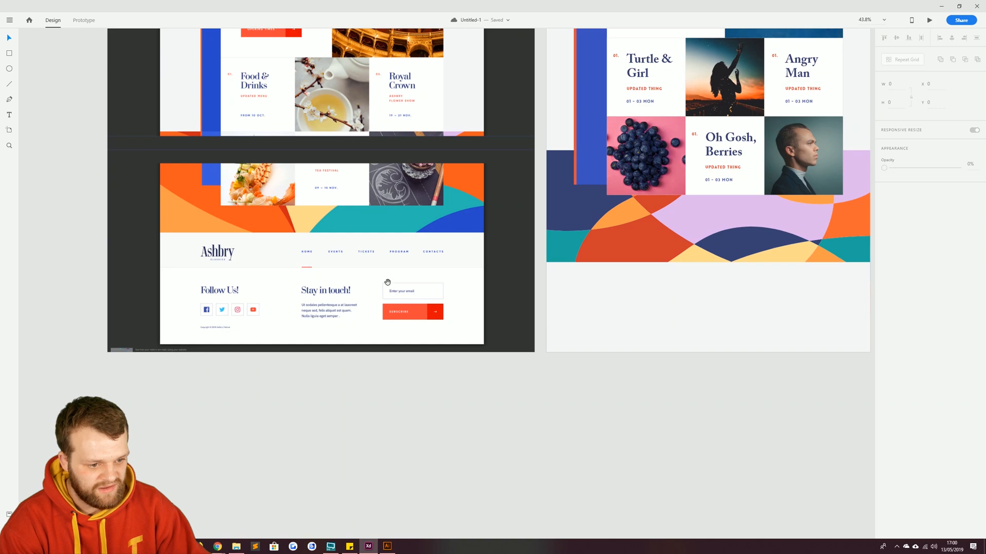
drag(386, 282, 293, 335)
drag(516, 294, 513, 258)
click(469, 317)
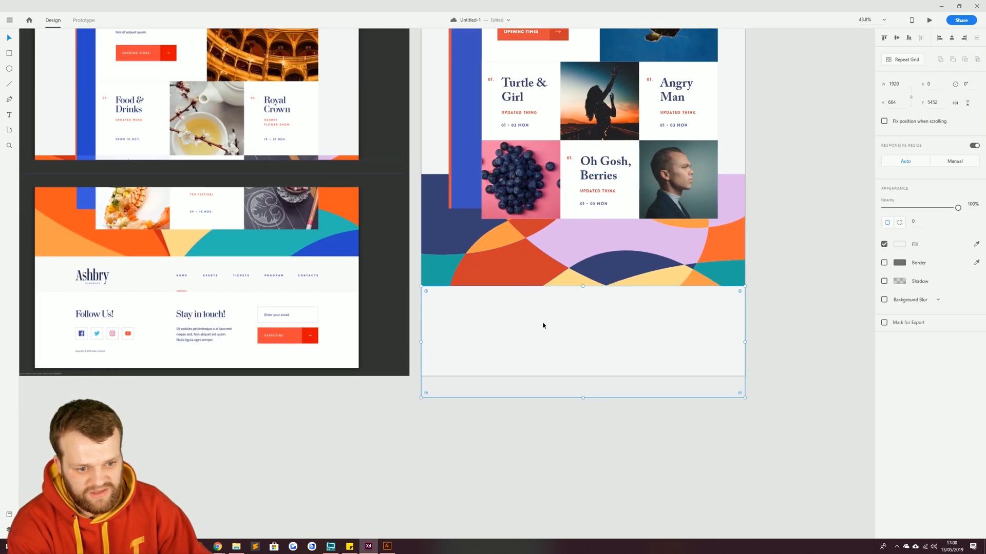
drag(583, 398, 583, 275)
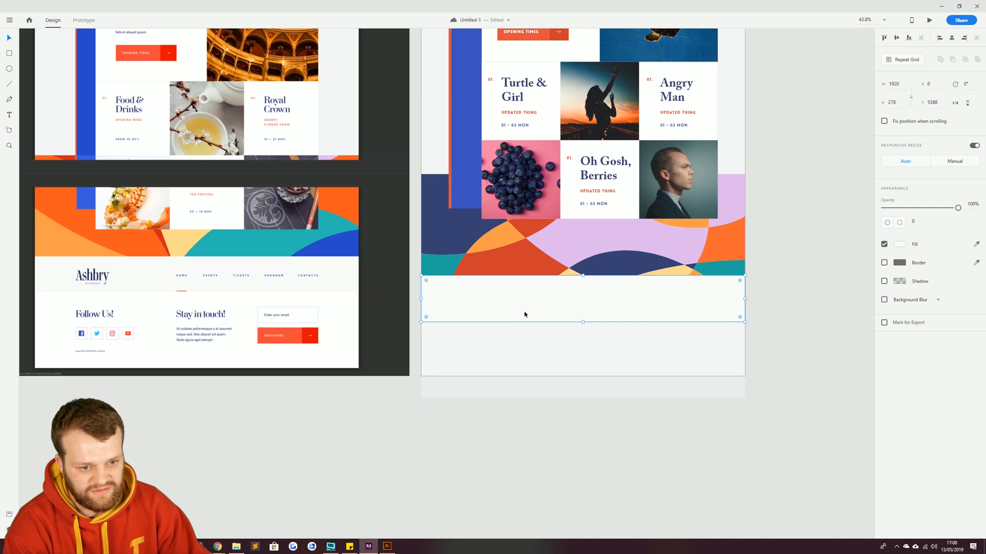
Fill the footer band beneath the pattern with a slightly darker neutral grey
scroll(525, 314, up, 10)
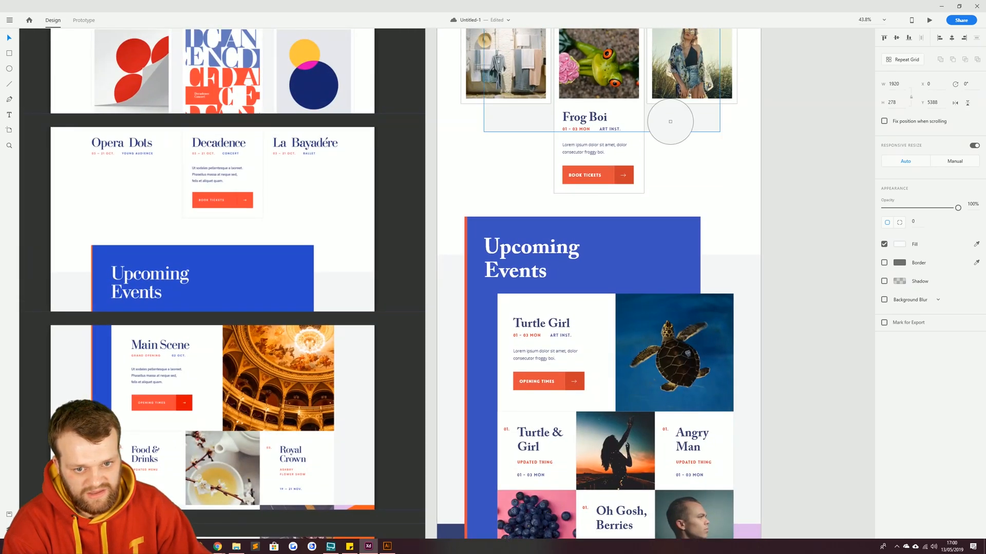
scroll(667, 221, down, 7)
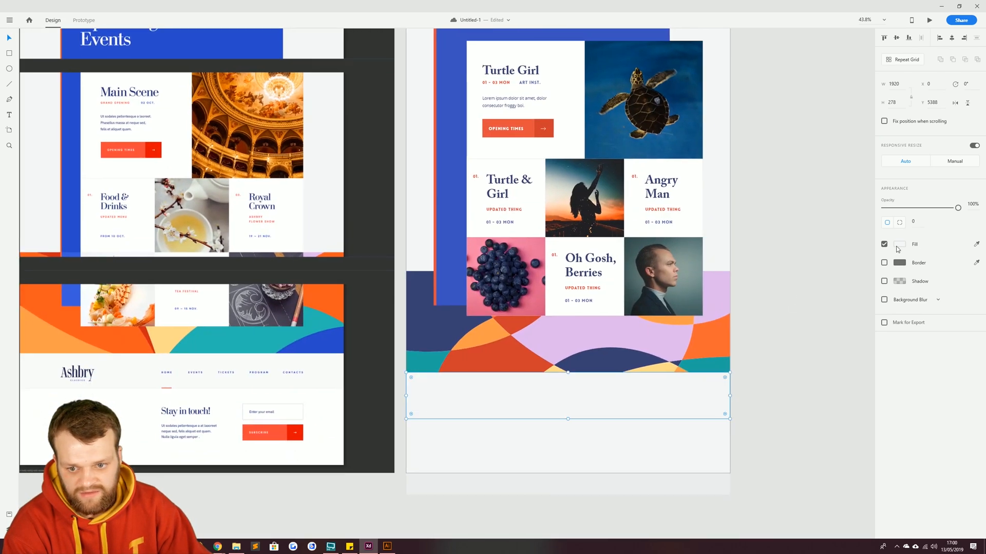
click(898, 245)
drag(784, 206, 782, 207)
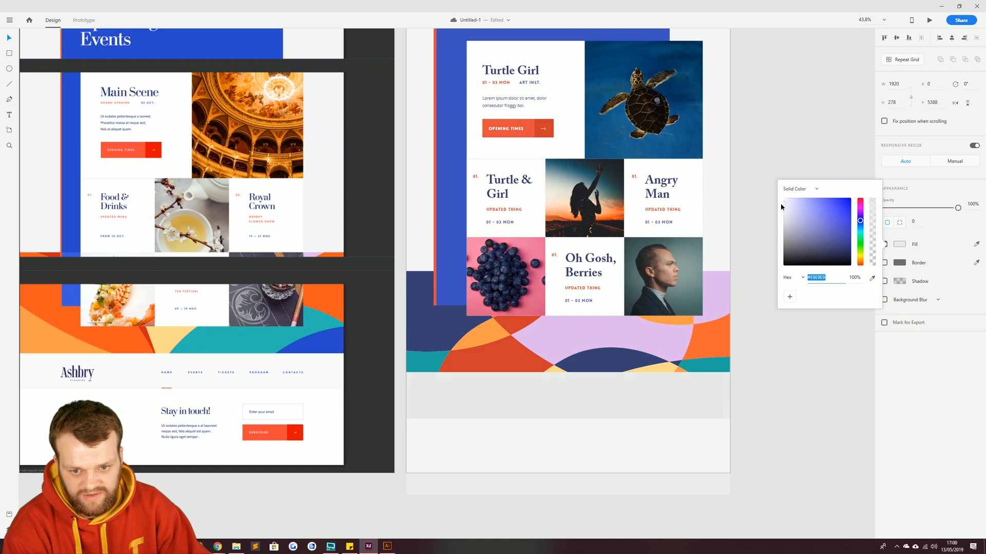
click(737, 117)
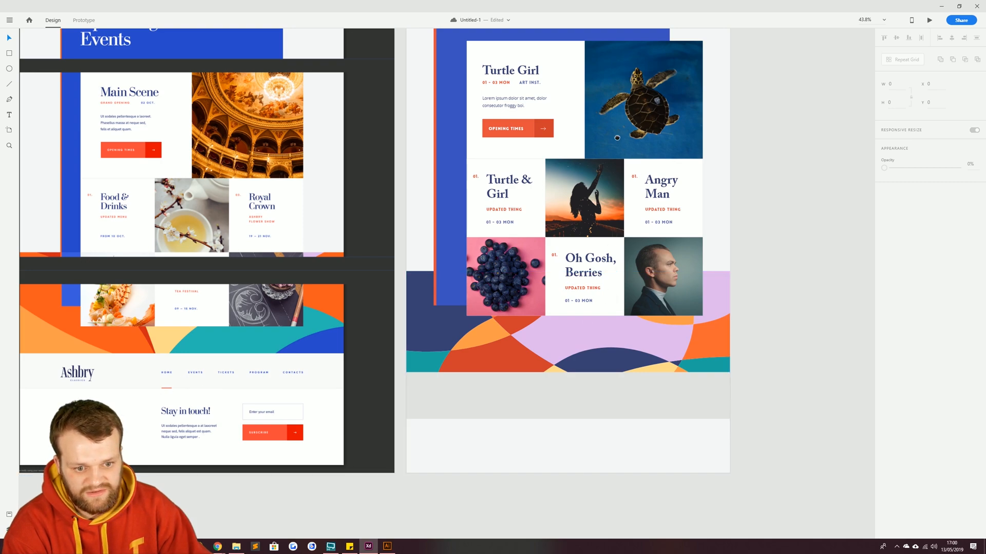
Copy the short red accent bar from higher on the page onto the bottom edge of the grey footer band
scroll(615, 134, up, 10)
drag(551, 165, 540, 413)
click(536, 423)
scroll(536, 423, down, 10)
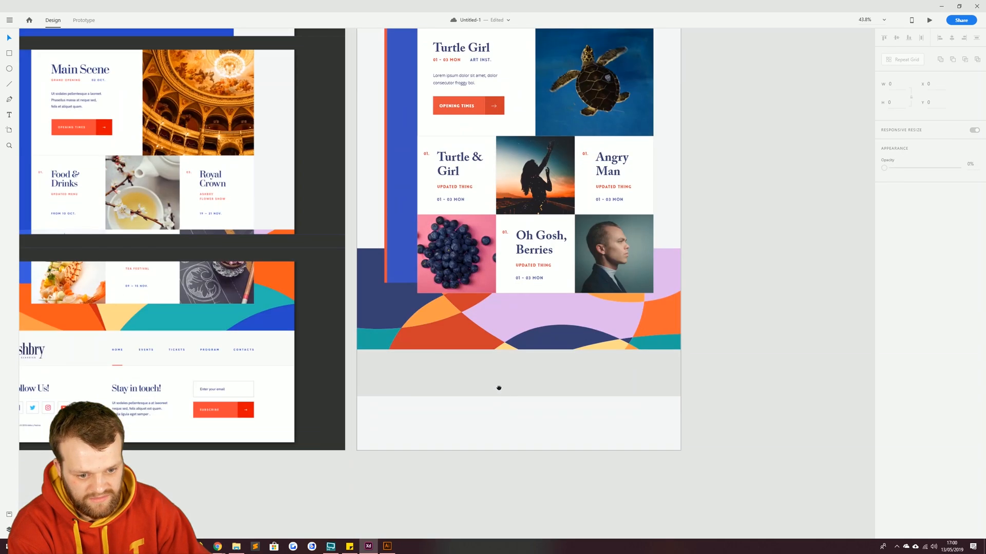
drag(498, 388, 504, 194)
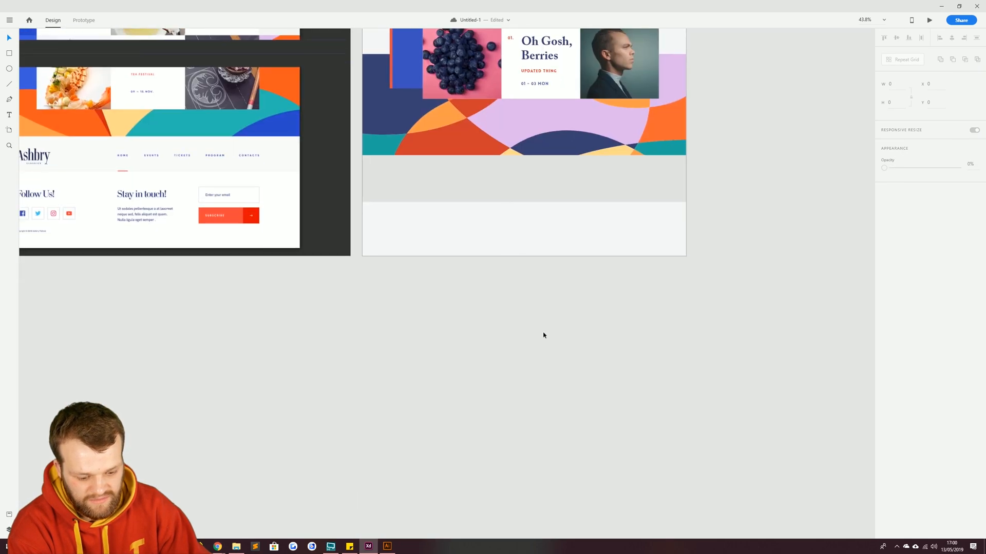
key(ctrl+v)
drag(523, 145, 530, 204)
click(542, 245)
drag(542, 245, 523, 298)
click(390, 388)
click(9, 114)
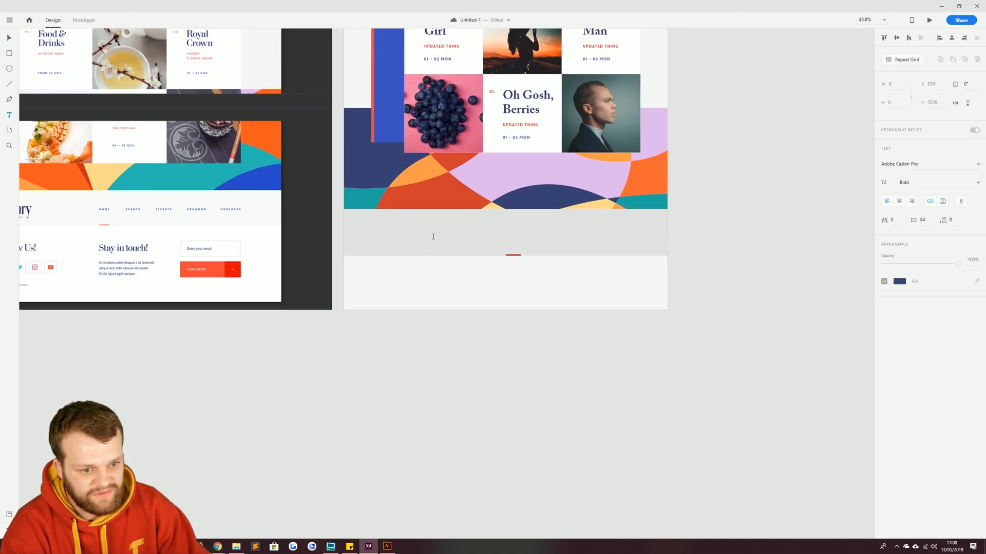
click(432, 237)
click(10, 38)
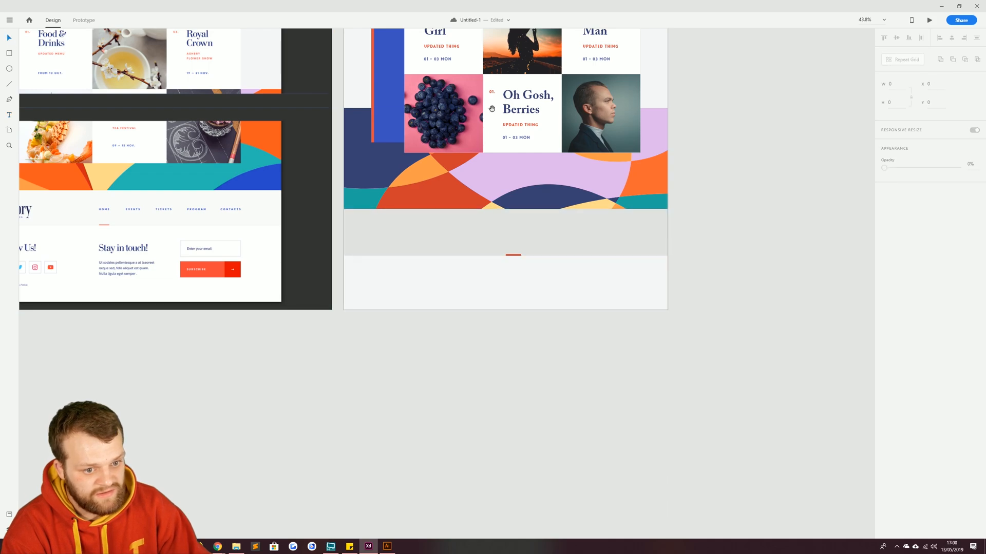
Copy the "ART INST." label from higher on the page into the grey footer band at X 670, Y 5512
scroll(455, 343, up, 10)
scroll(456, 343, down, 2)
drag(469, 287, 434, 141)
drag(462, 224, 463, 219)
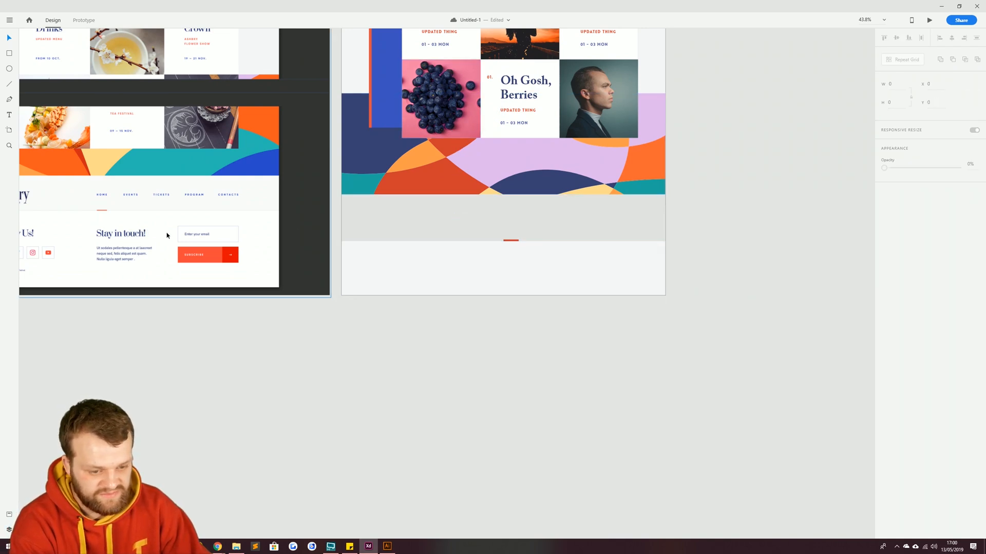
key(ctrl+z)
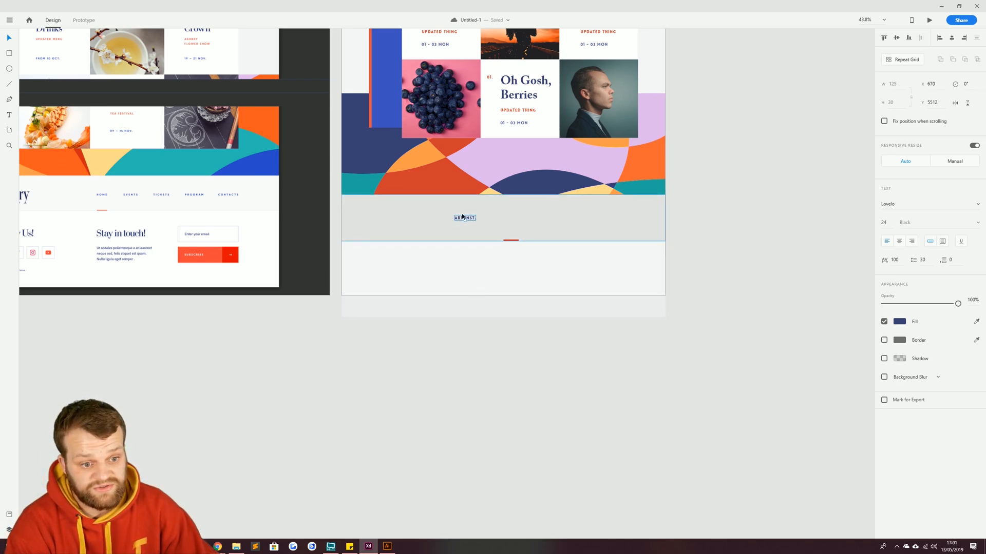
Turn the footer label into a repeat grid of five labels in one row, widening the gaps until it is about 1007 wide
click(903, 60)
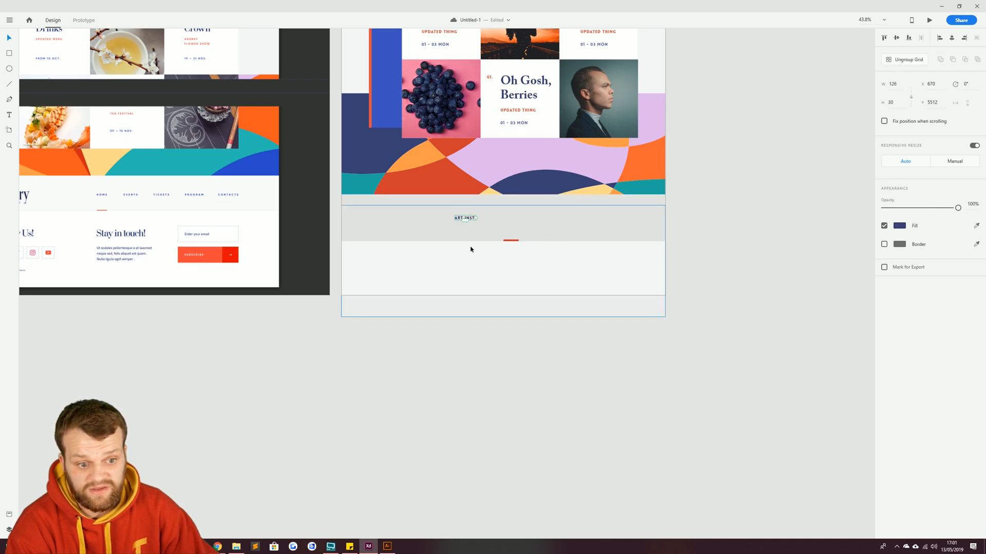
scroll(482, 222, up, 5)
drag(465, 210, 752, 210)
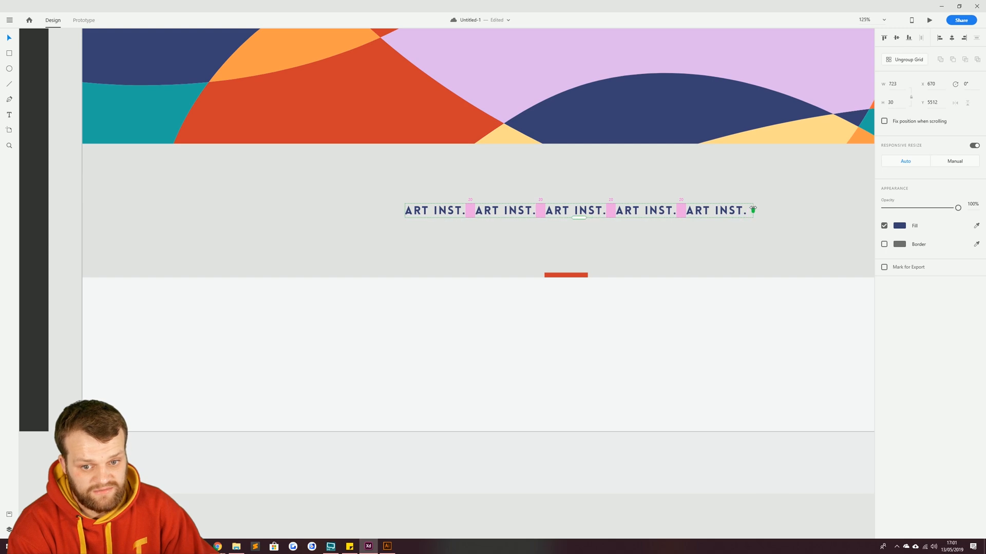
scroll(737, 240, down, 5)
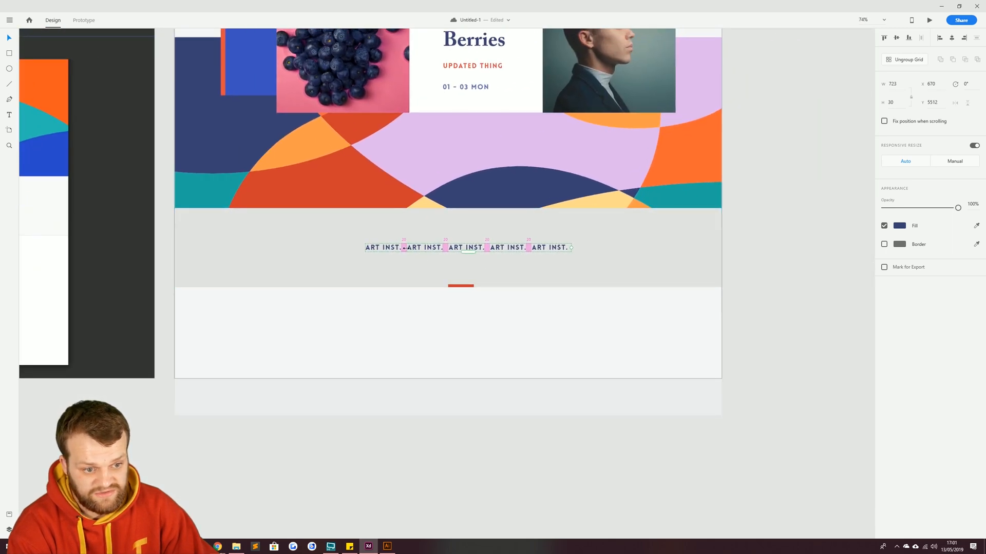
drag(404, 248, 429, 247)
drag(432, 245, 424, 247)
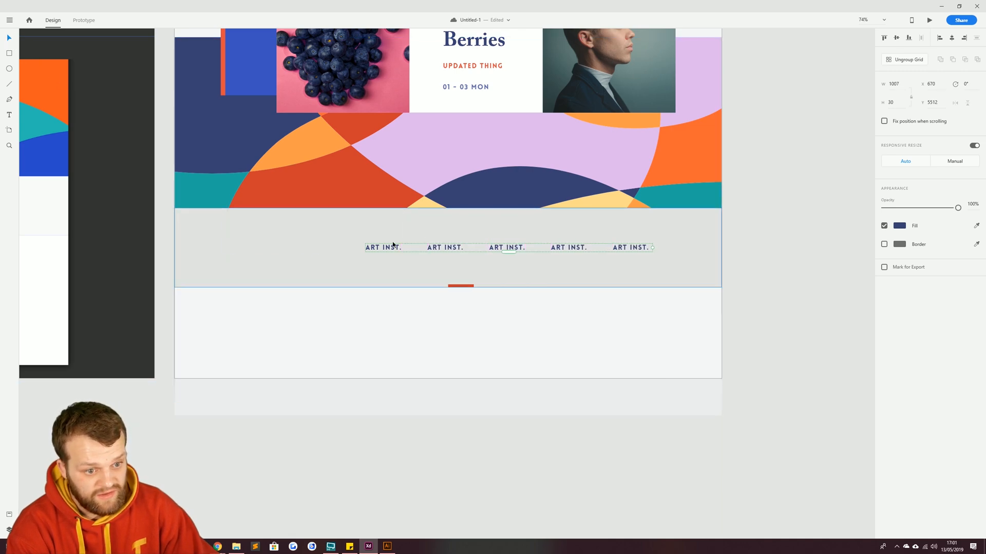
Ungroup the footer label repeat grid and change the second label to "THING", centre-aligned
right_click(438, 249)
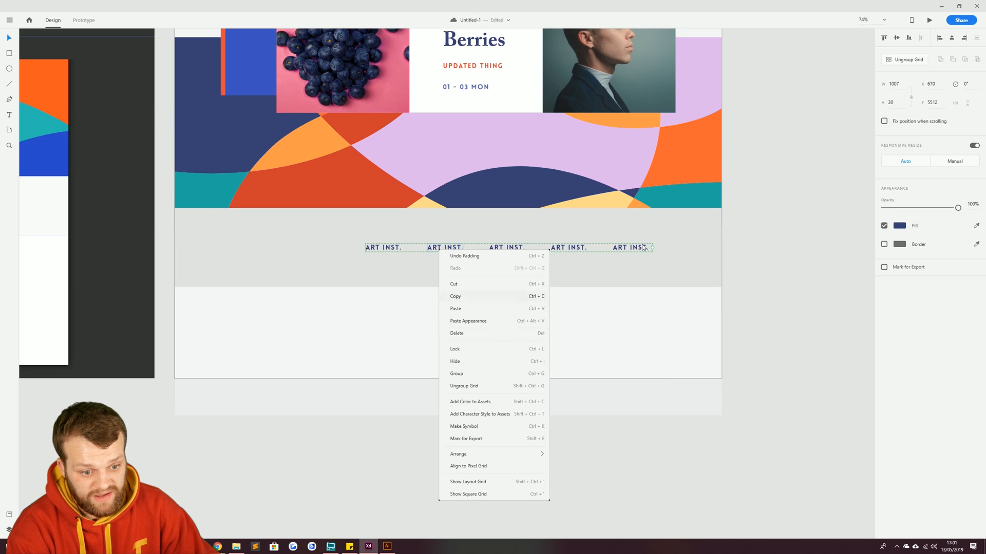
click(497, 386)
double_click(446, 248)
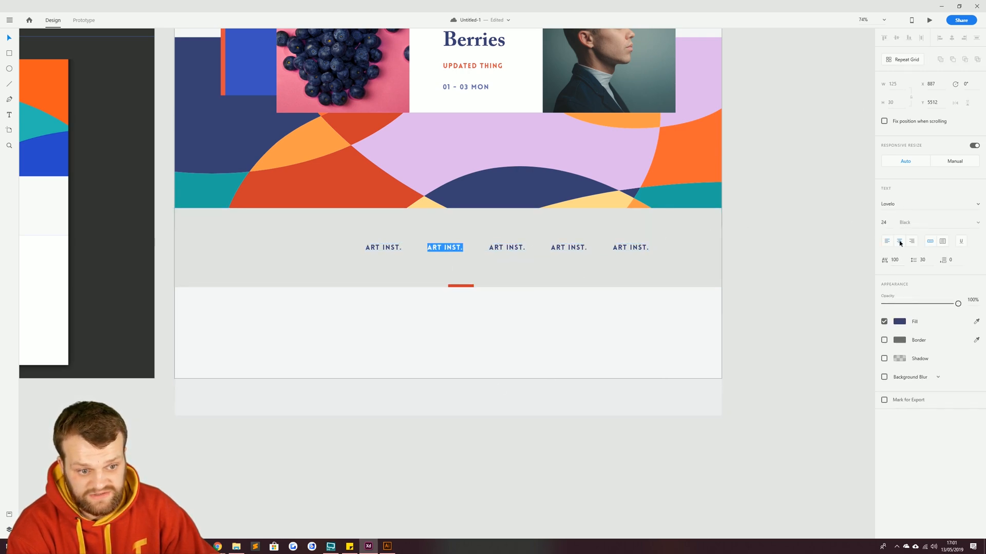
text(THING)
Centre-align the third footer label and change its text to "ANOTHER"
click(519, 249)
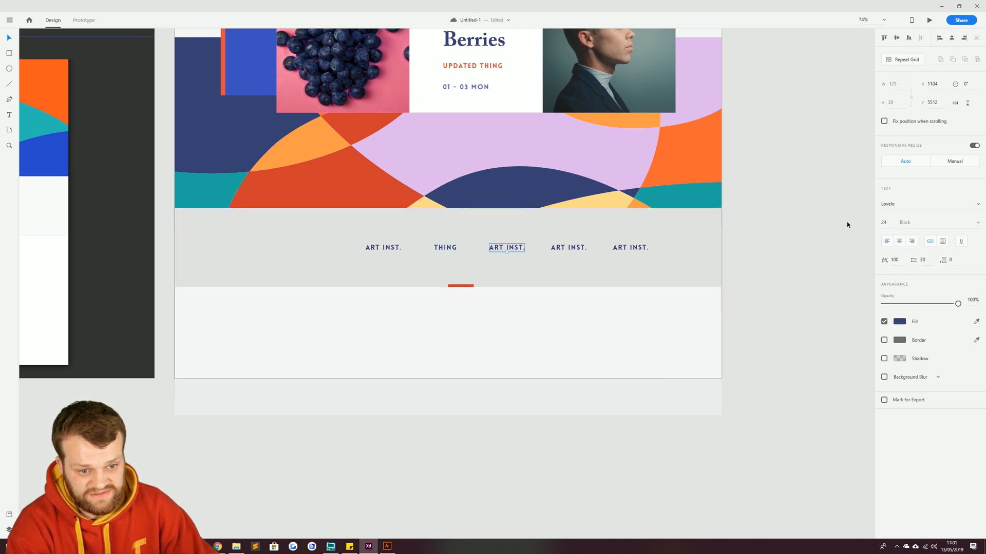
click(899, 242)
double_click(507, 248)
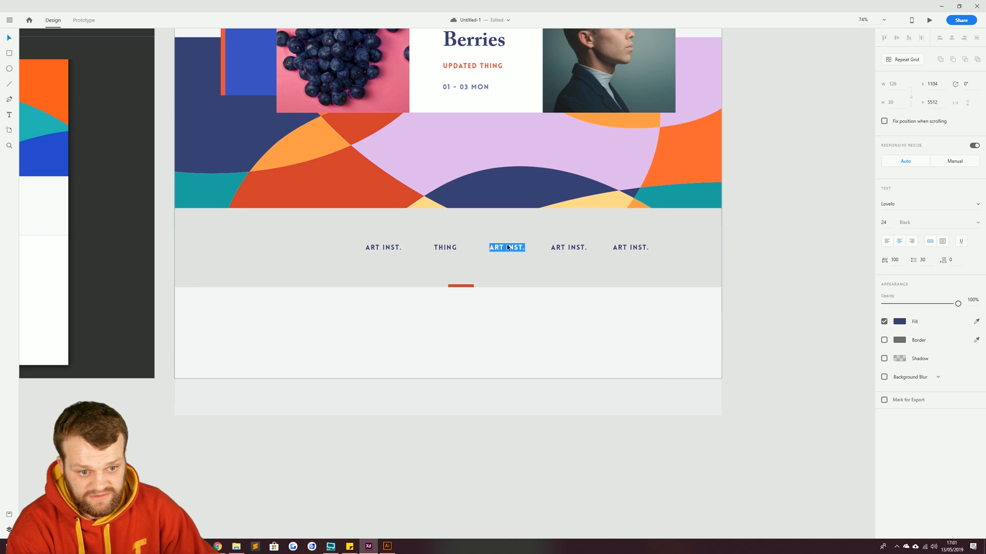
text(ANOT)
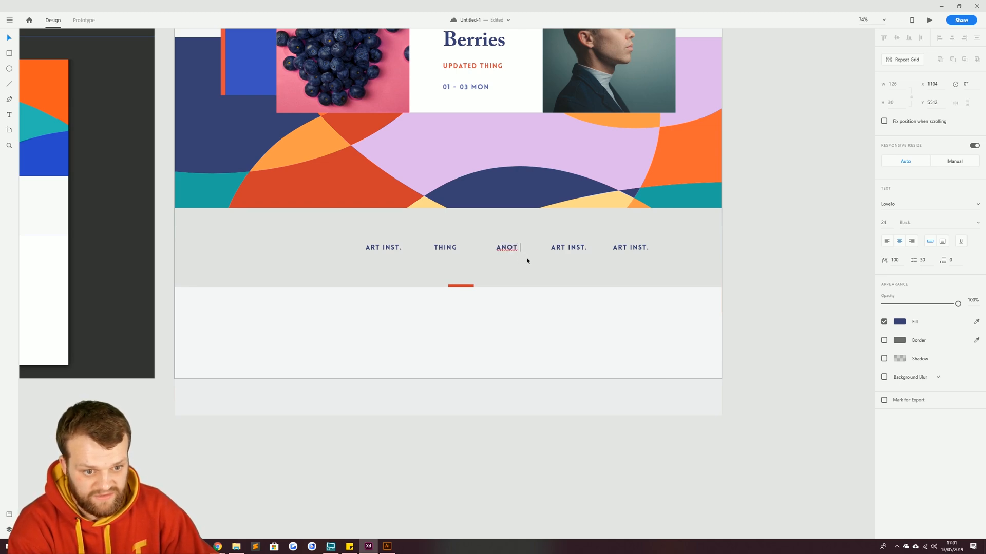
text(HER THING)
key(BackSpace)
key(BackSpace)
key(BackSpace)
key(BackSpace)
key(BackSpace)
key(BackSpace)
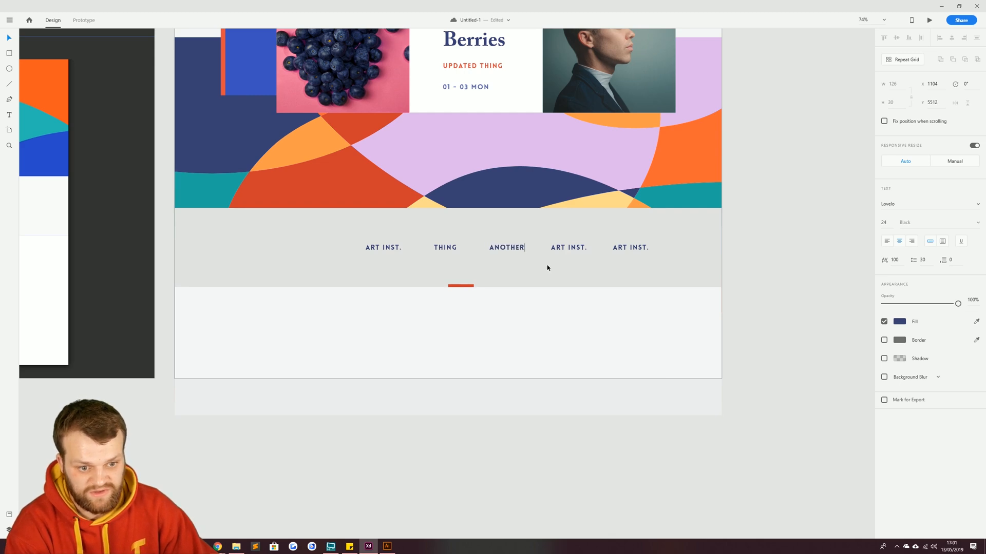
Centre-align the fourth footer label and change its text to "APPRC."
click(564, 251)
right_click(567, 247)
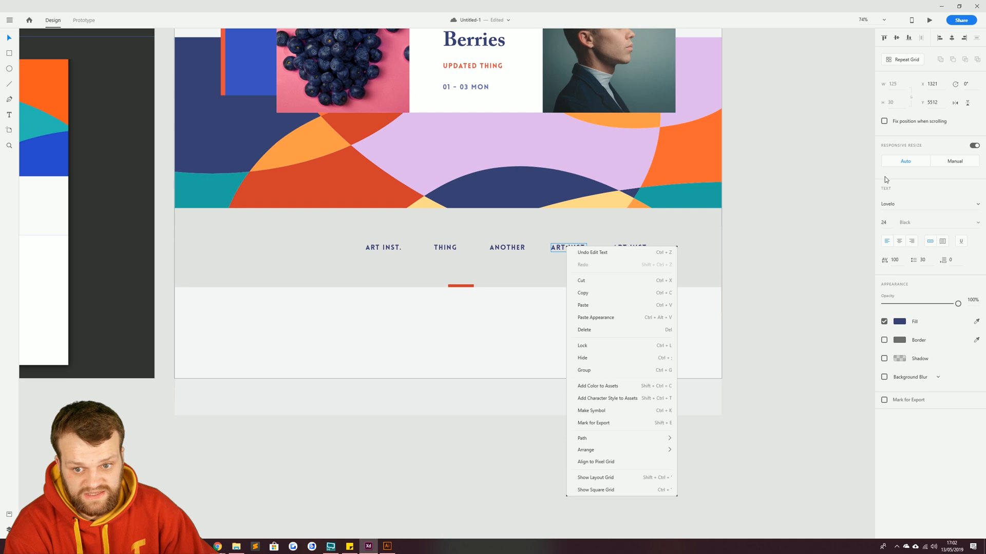
click(899, 248)
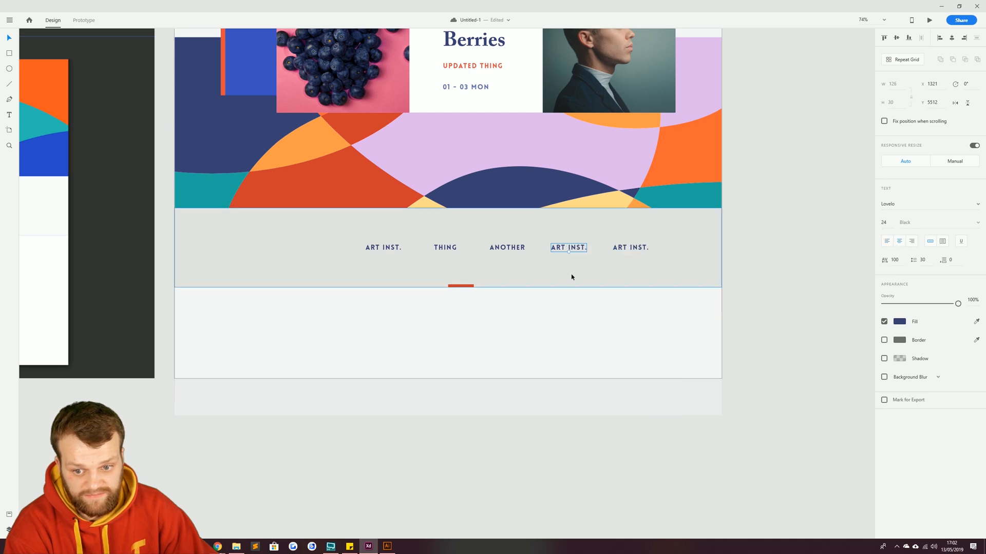
double_click(570, 247)
text(APP)
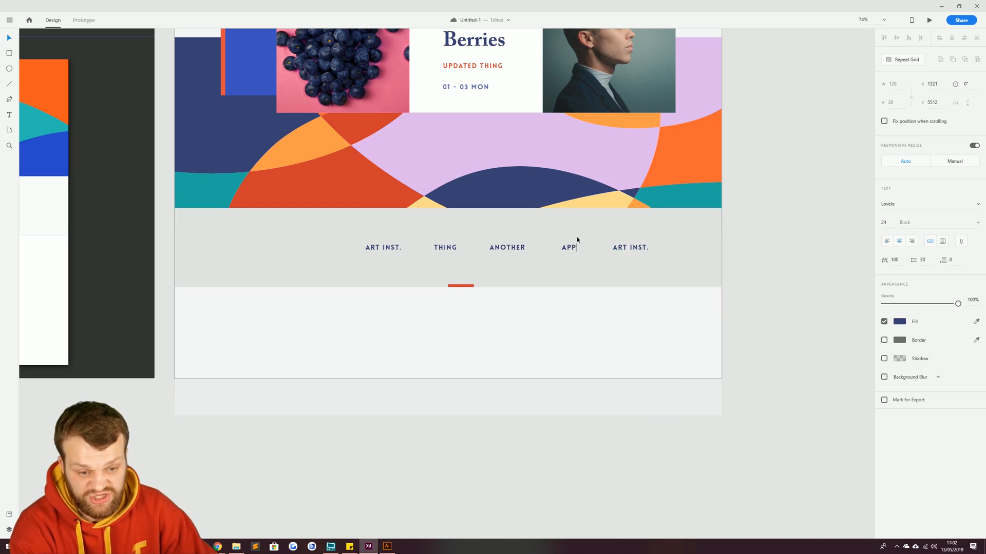
text(RC.)
key(Escape)
Centre-align the fifth footer label and change its text to "CONTACT"
click(634, 248)
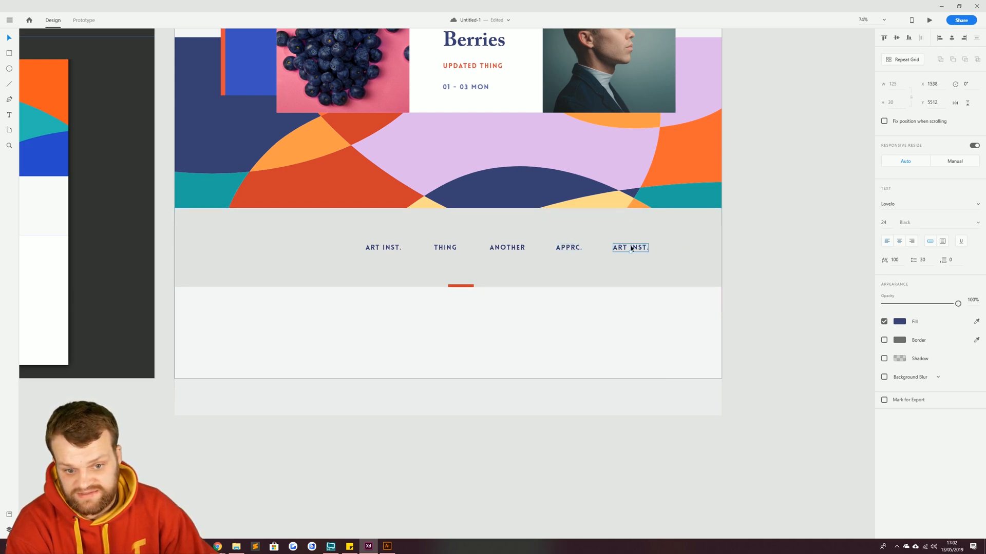
right_click(632, 249)
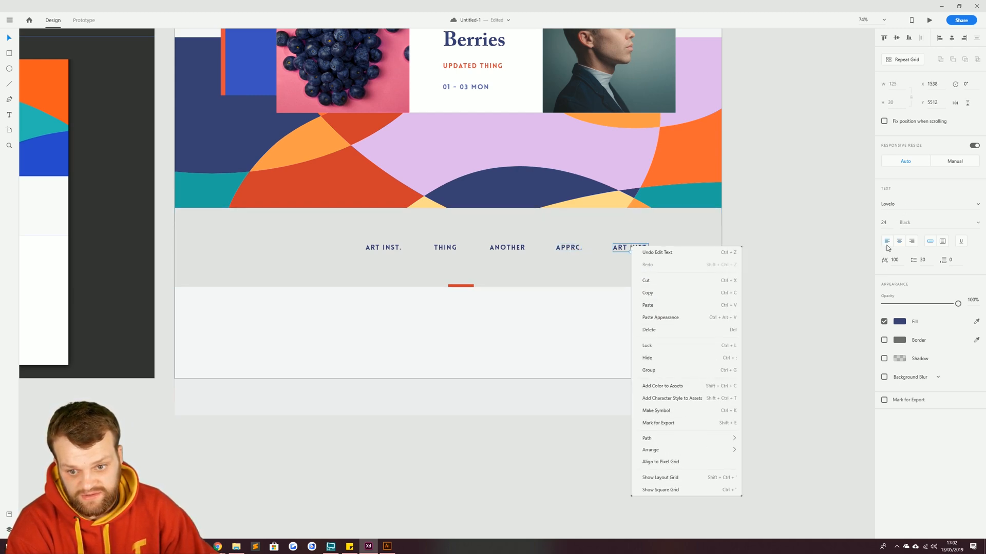
click(903, 244)
double_click(630, 248)
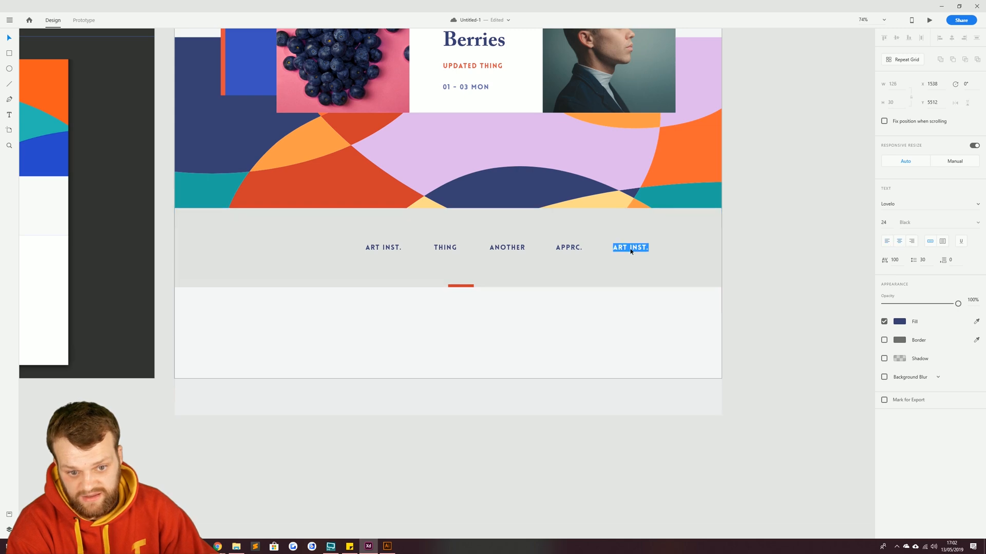
text(CONTACT)
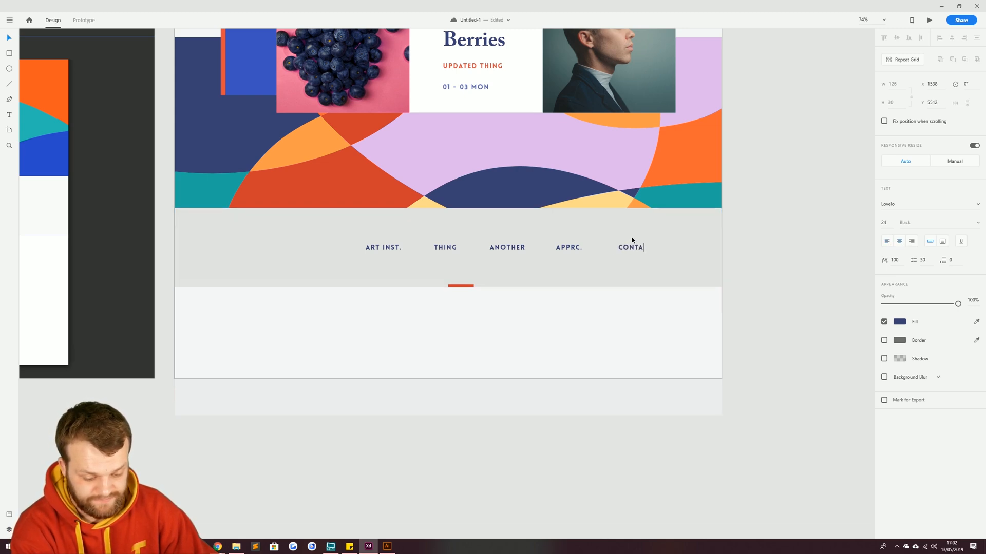
key(Escape)
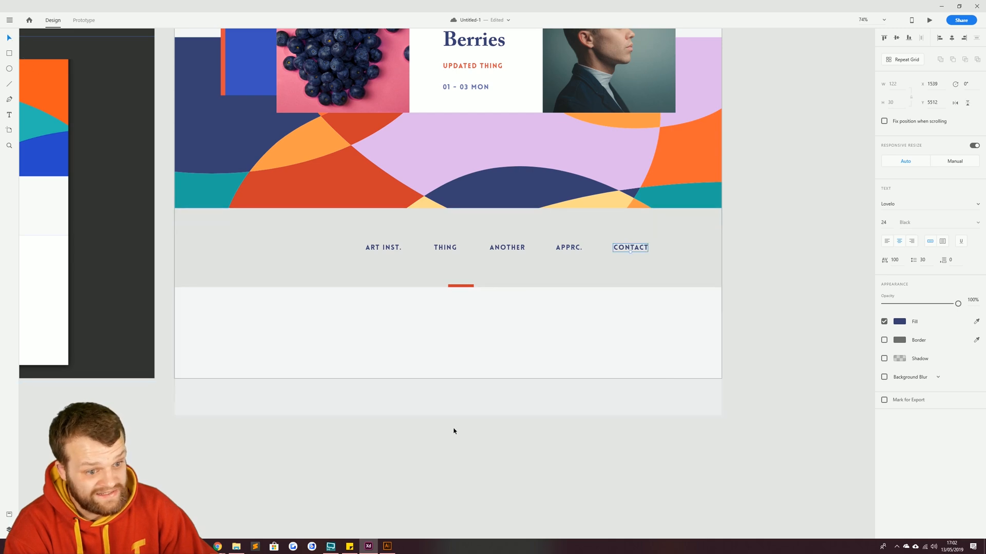
Move the red accent bar along the footer band's lower edge to X 661, beneath the "ART INST." label
click(451, 426)
drag(457, 289, 369, 290)
scroll(374, 289, up, 5)
scroll(426, 256, down, 6)
Move the red accent bar and all five footer labels together to the right, to X 782
shift+click(416, 238)
shift+click(462, 235)
shift+click(510, 235)
shift+click(557, 234)
shift+click(604, 234)
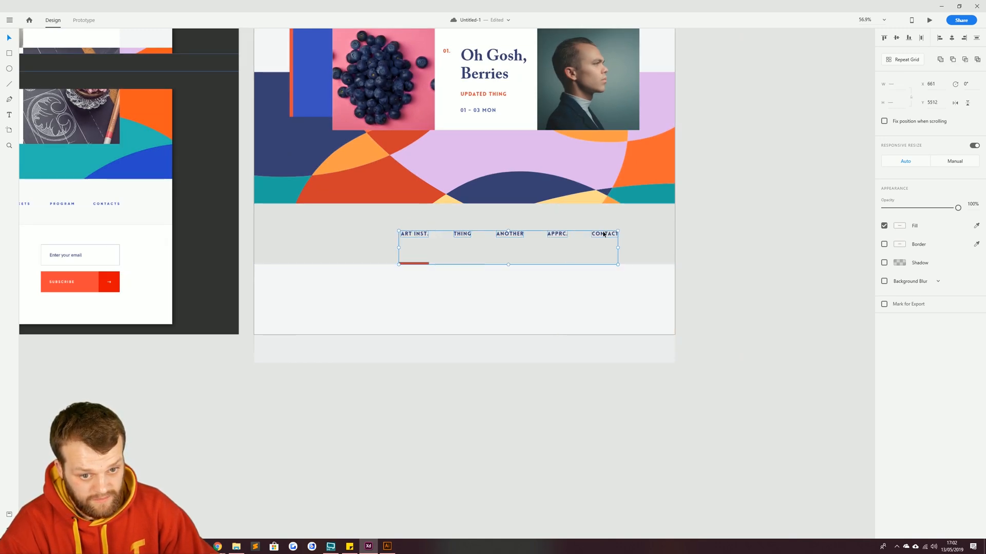
drag(462, 233, 491, 238)
drag(372, 245, 436, 301)
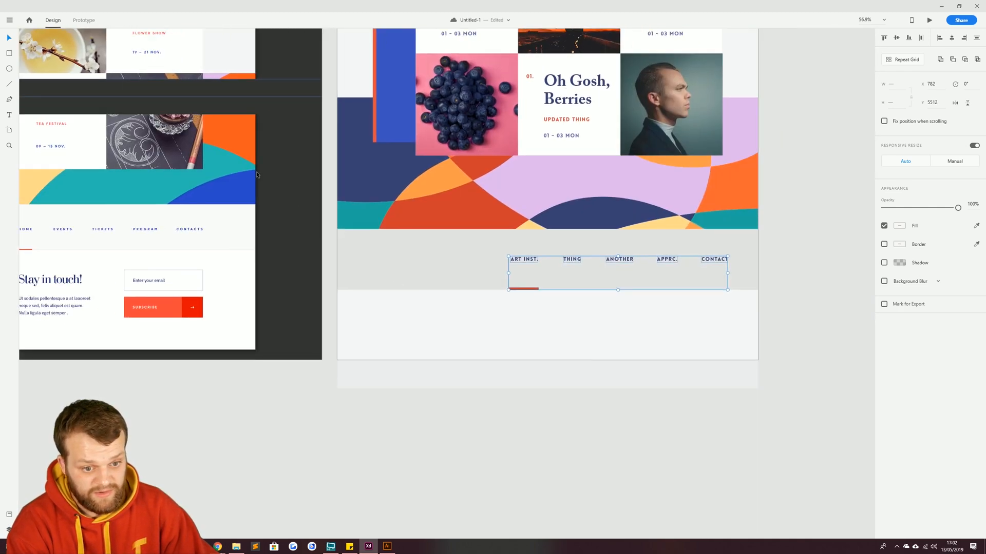
Draw a borderless logo placeholder about 322 × 170 in the footer band left of the labels, filled with the pattern's lilac, and shrink it slightly
click(75, 88)
click(9, 53)
drag(372, 243, 444, 281)
click(8, 38)
click(884, 263)
key(i)
click(662, 185)
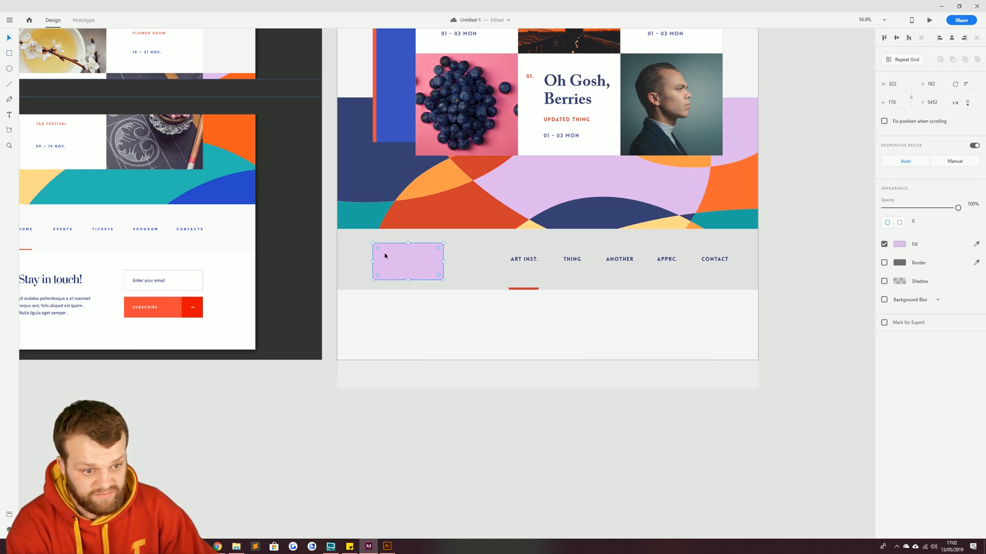
drag(372, 243, 385, 260)
Shorten the main artboard to a height of 5666 so it ends at the bottom of the grey footer band
click(402, 340)
scroll(492, 307, down, 6)
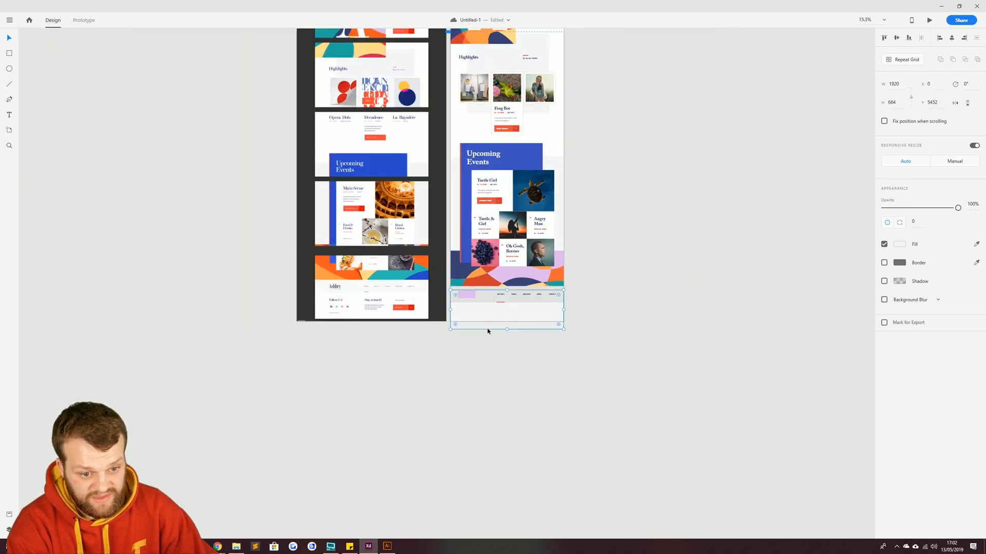
scroll(495, 114, up, 4)
click(472, 164)
scroll(514, 308, down, 3)
scroll(567, 392, up, 6)
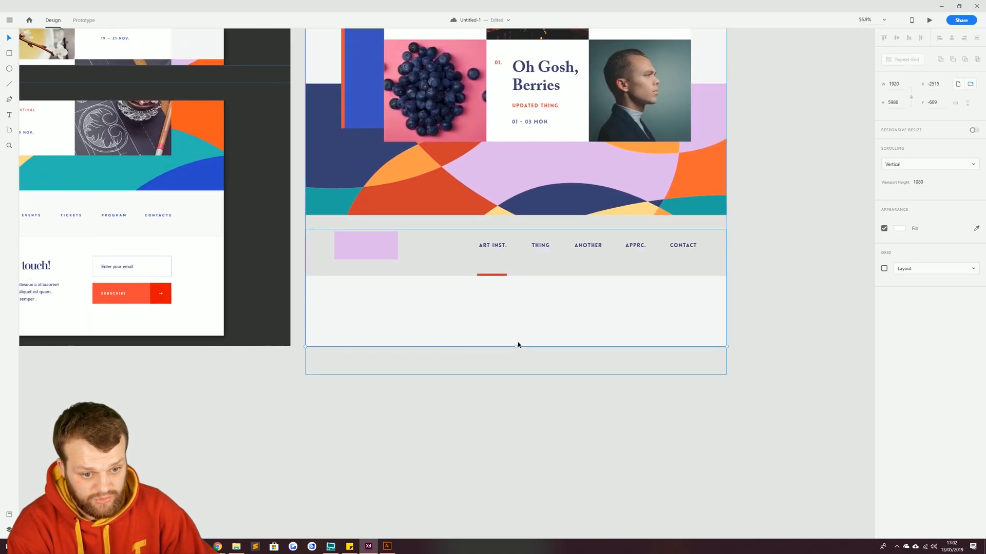
drag(518, 344, 518, 278)
click(486, 339)
scroll(487, 340, down, 5)
drag(441, 226, 464, 302)
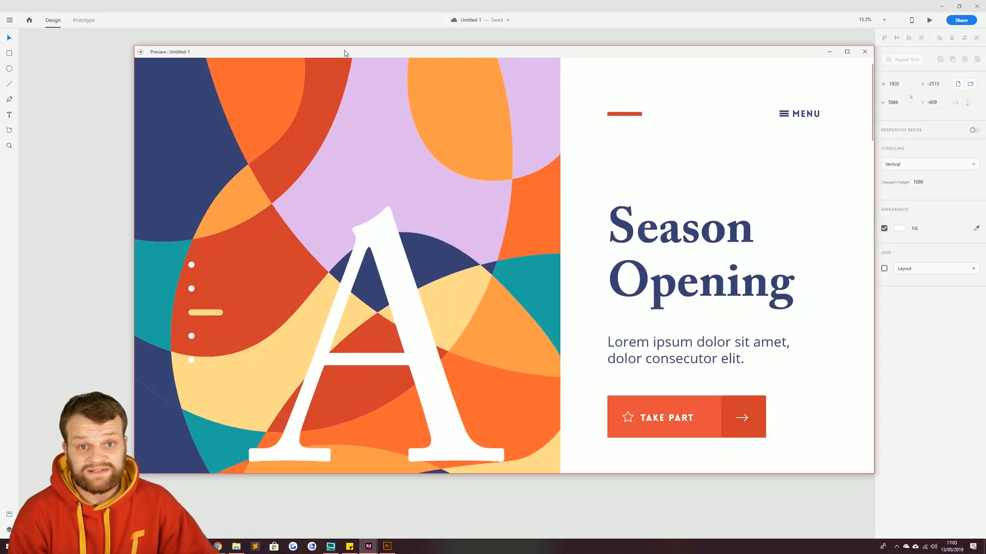
Bring up the sticky note and the Dribbble reference capture, and arrange them beside the Untitled-1 preview window
click(349, 547)
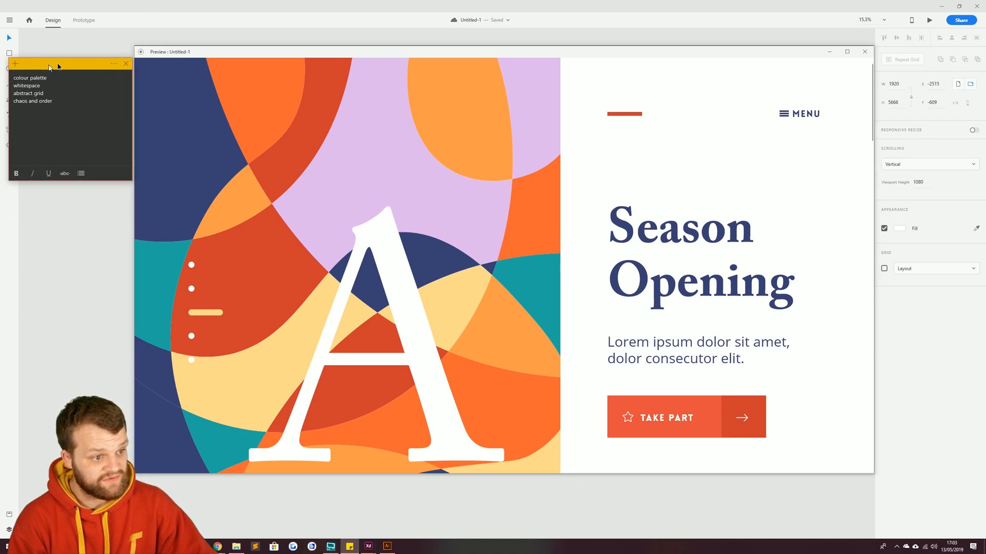
drag(246, 50, 271, 53)
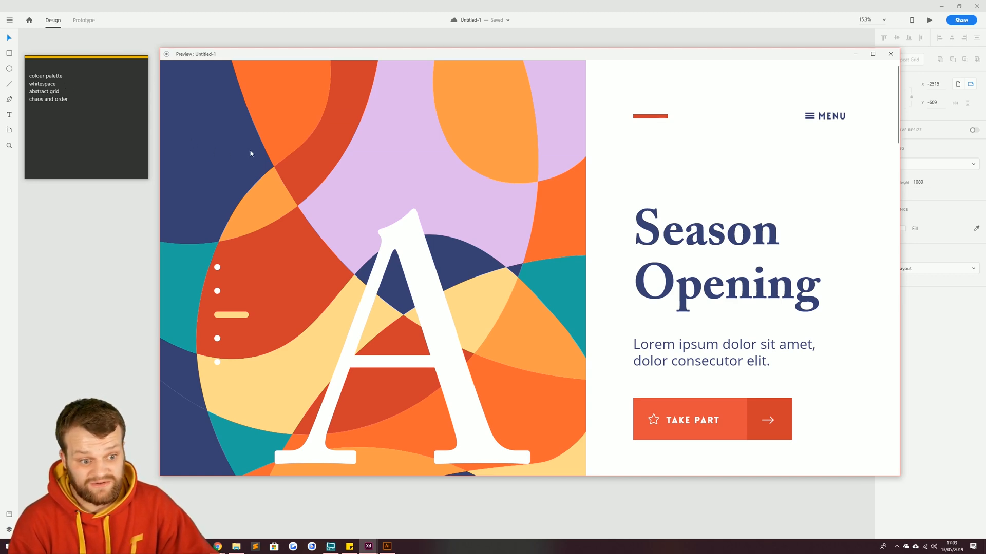
drag(416, 54, 494, 40)
click(236, 547)
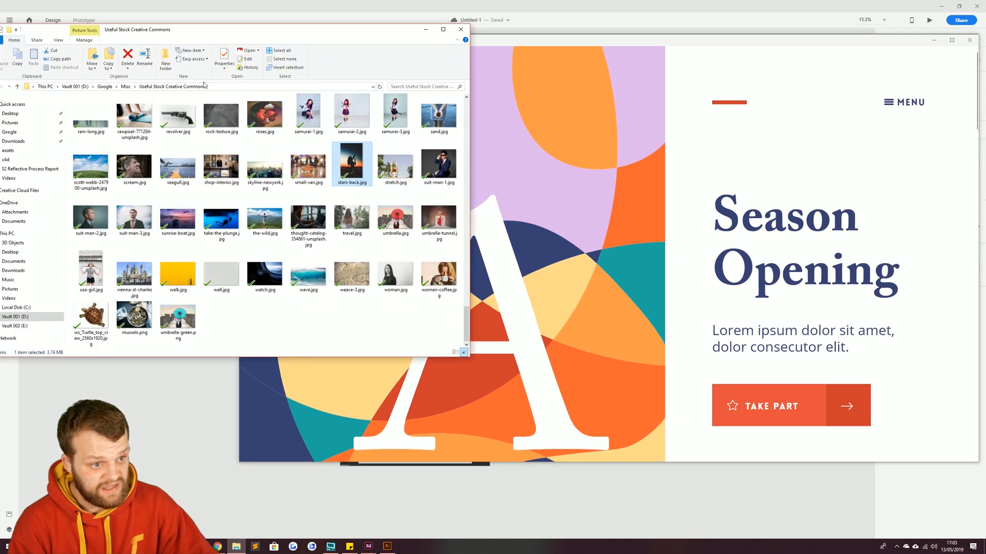
drag(143, 32, 300, 47)
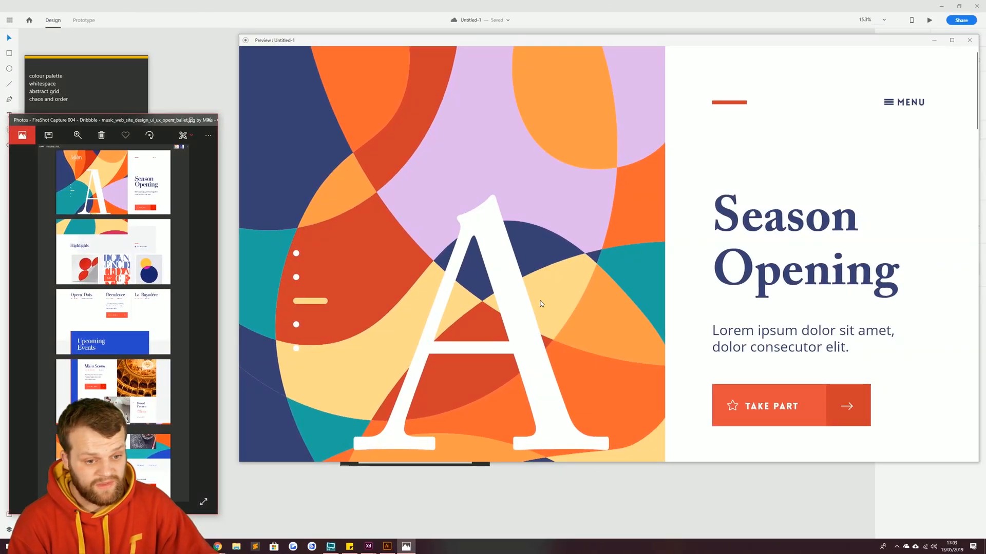
Review the whole previewed page from the hero down to the patterned footer and back, comparing it with the reference image
scroll(544, 298, down, 8)
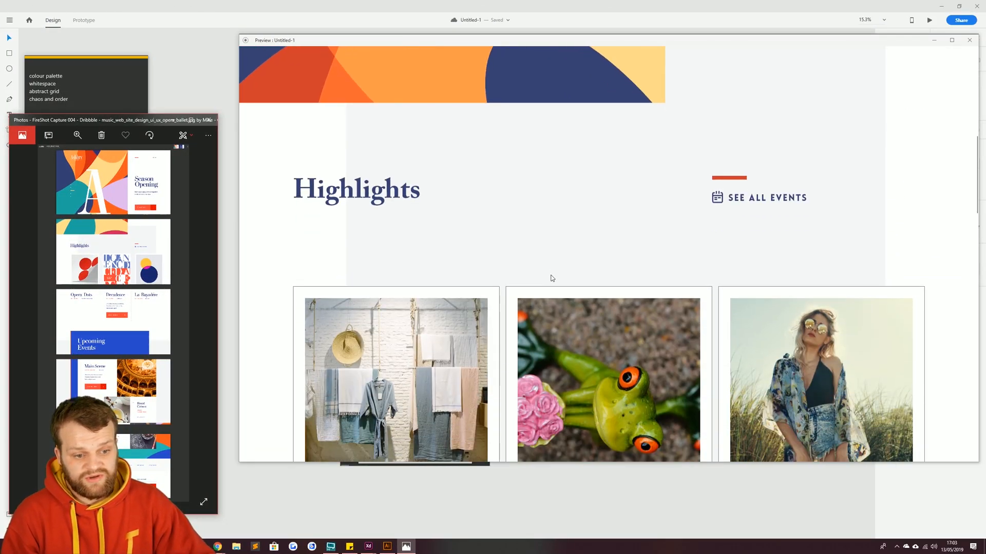
scroll(552, 279, down, 10)
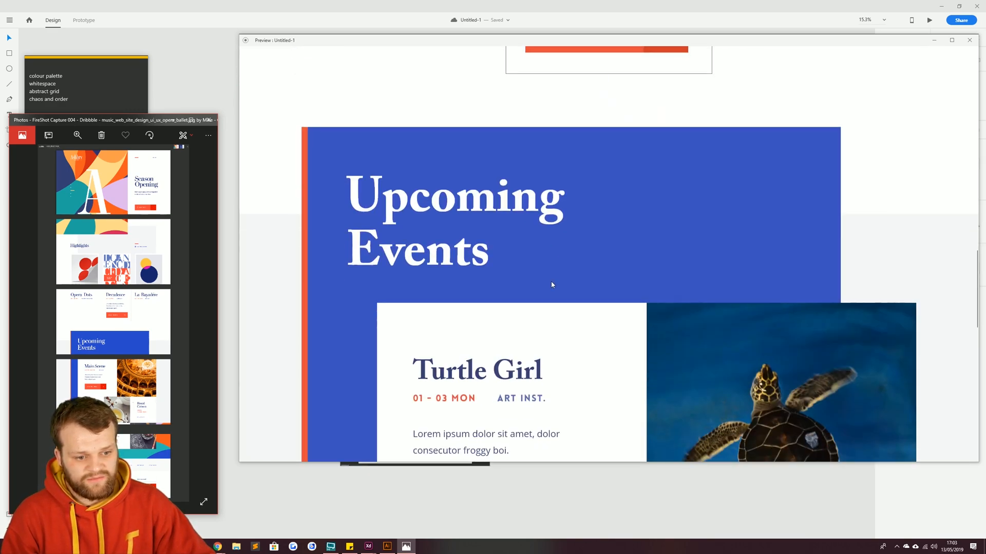
scroll(550, 282, down, 10)
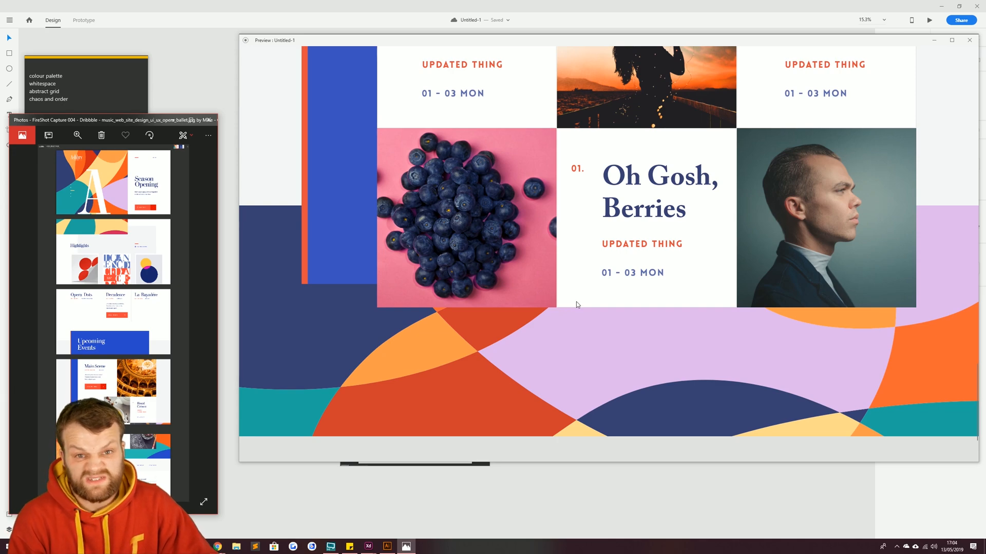
scroll(549, 296, down, 3)
scroll(549, 299, up, 15)
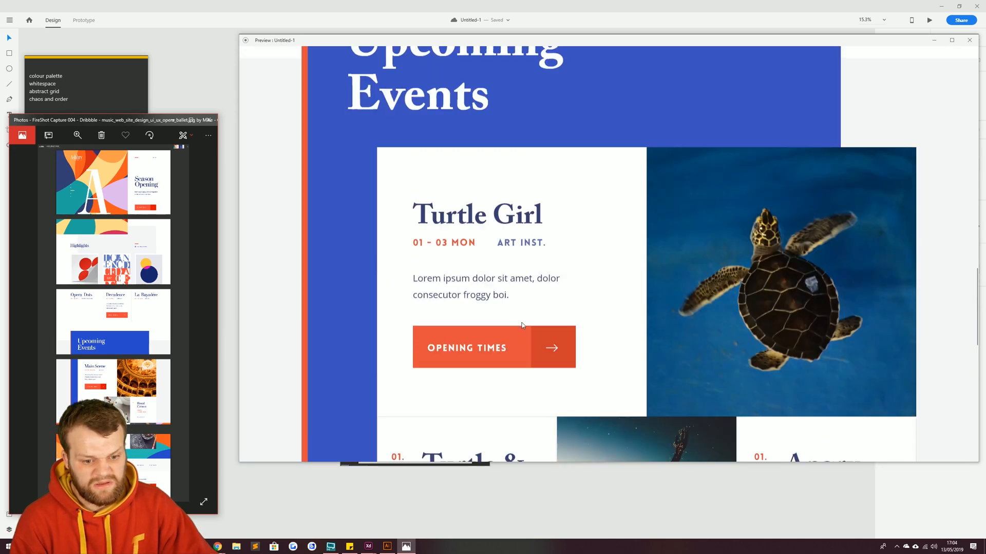
scroll(522, 325, up, 2)
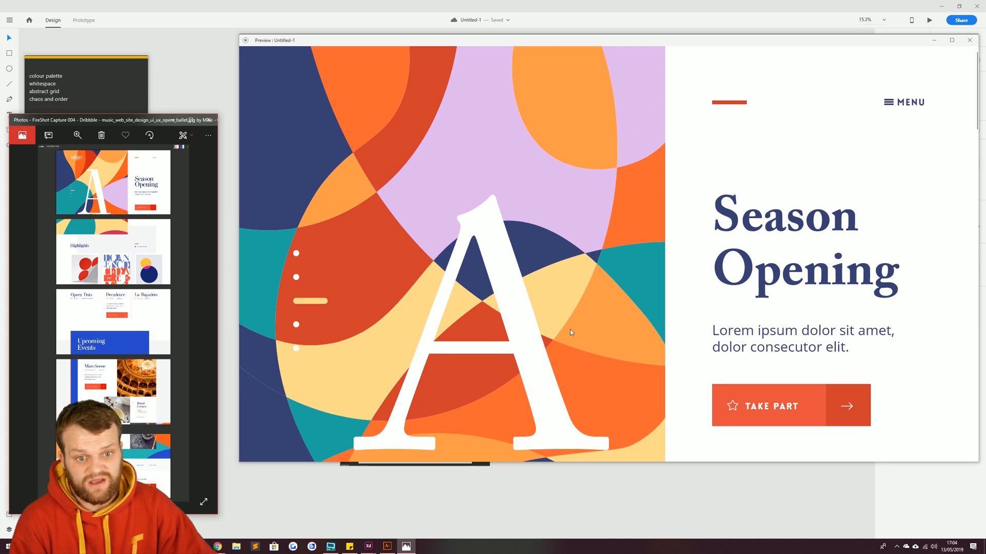
Examine the hero, Highlights cards and Upcoming Events section in the preview for colour palette, whitespace and abstract grid layout
scroll(569, 332, down, 5)
scroll(577, 354, up, 5)
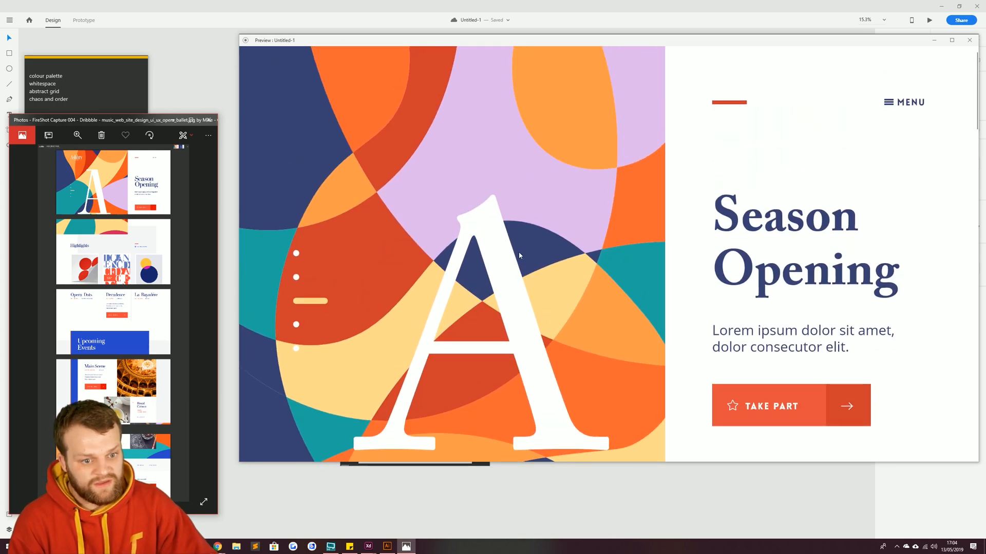
scroll(507, 280, down, 5)
scroll(515, 289, down, 10)
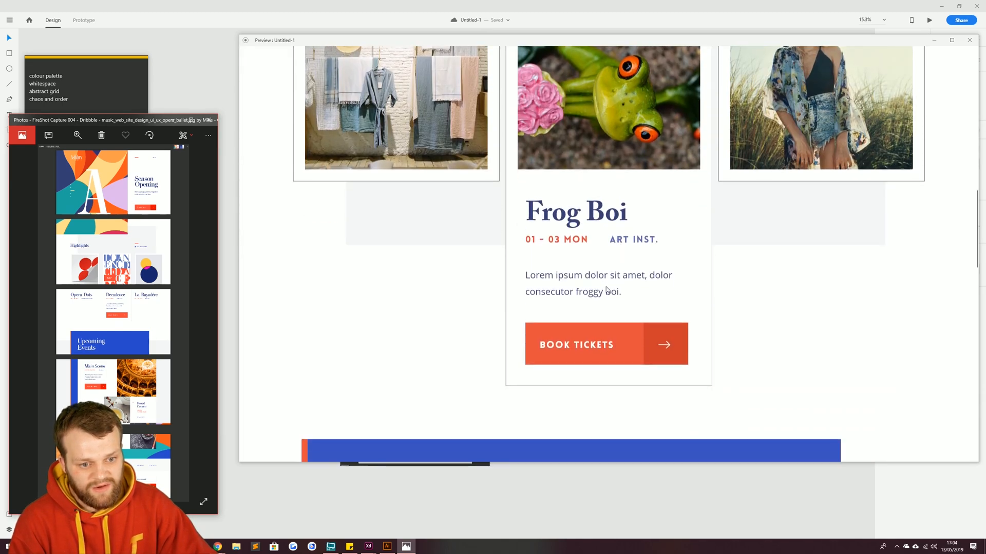
scroll(678, 163, up, 8)
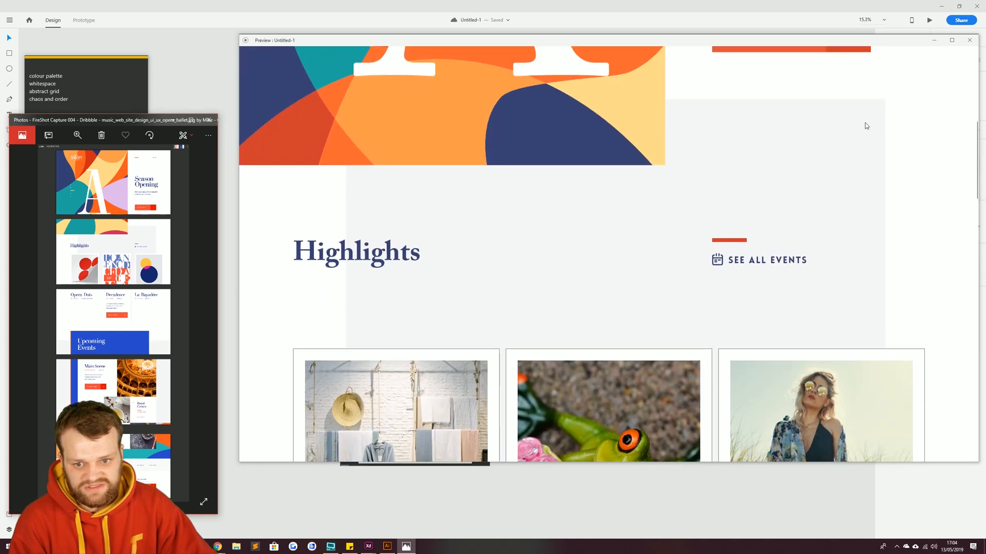
scroll(685, 202, down, 5)
scroll(377, 325, up, 4)
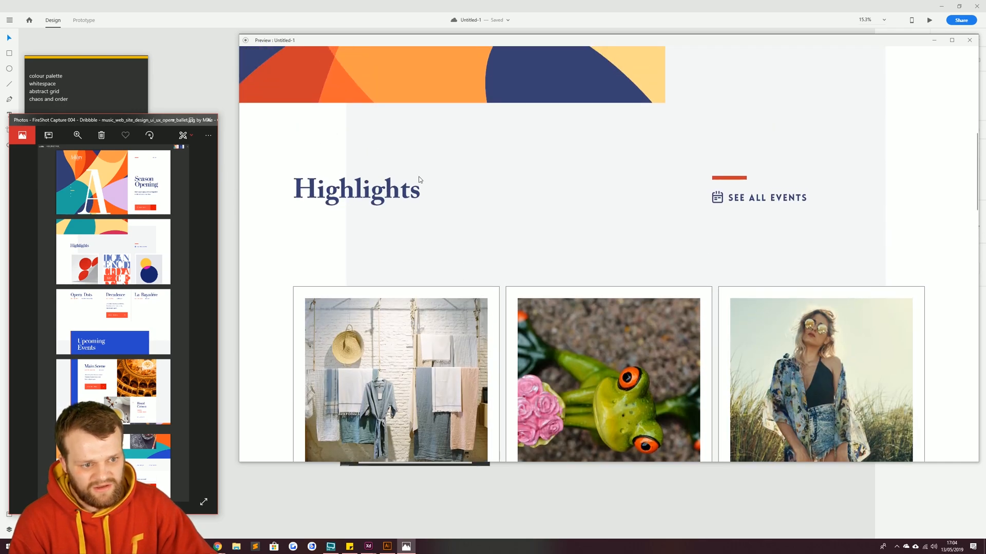
scroll(555, 226, down, 4)
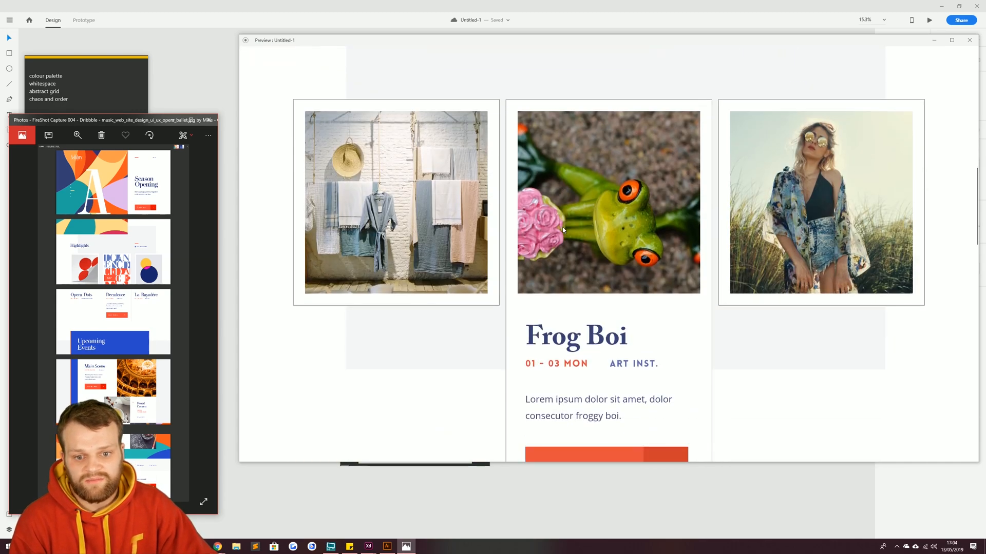
scroll(559, 233, down, 12)
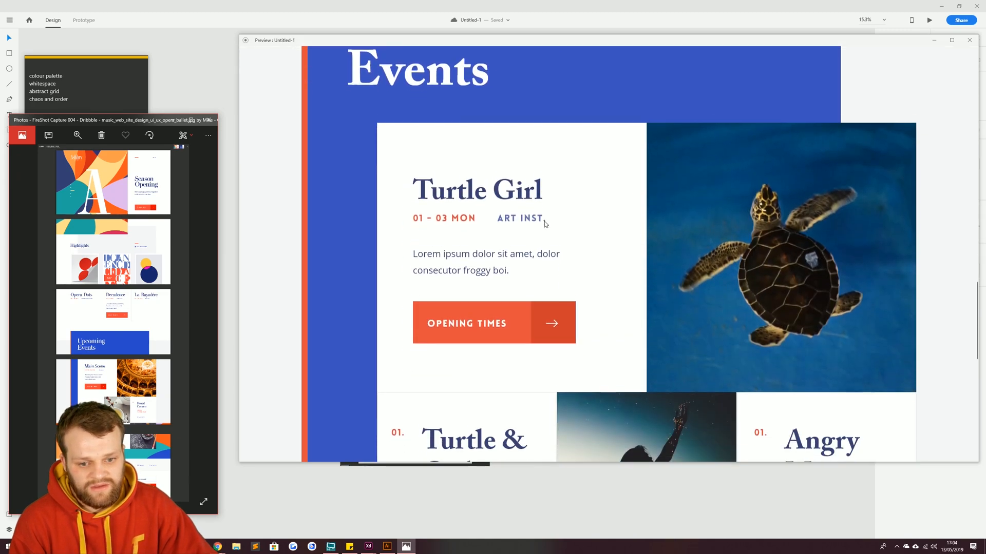
Check the preview's event grid, patterned footer and navigation links, and recheck the hero and Frog Boi card against the reference capture
scroll(608, 211, down, 5)
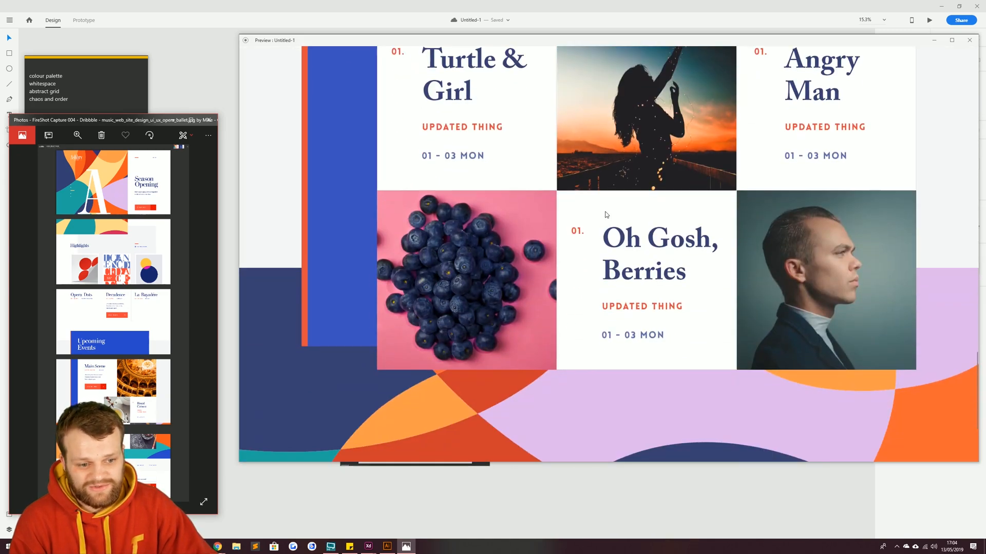
scroll(598, 315, down, 3)
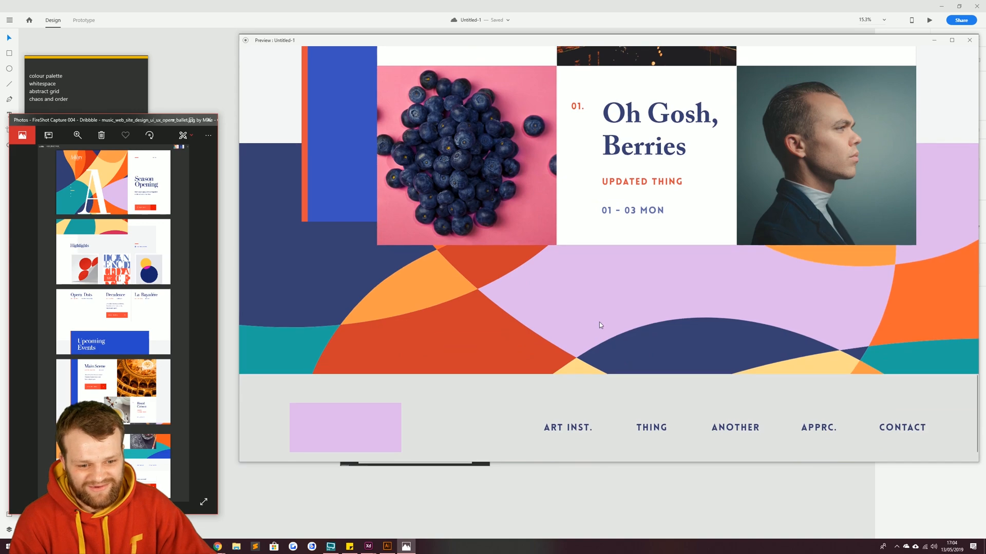
scroll(507, 329, up, 10)
scroll(506, 321, up, 10)
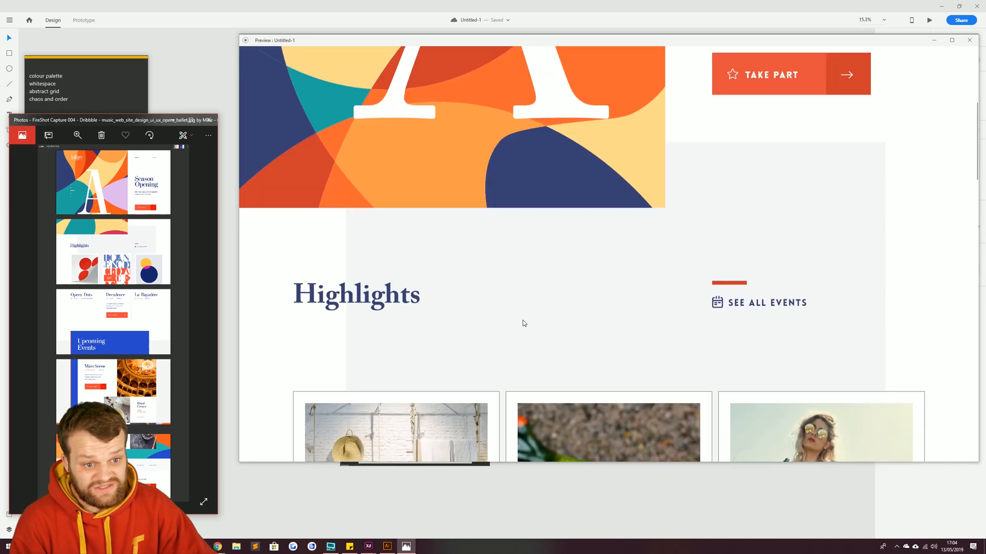
drag(674, 38, 667, 42)
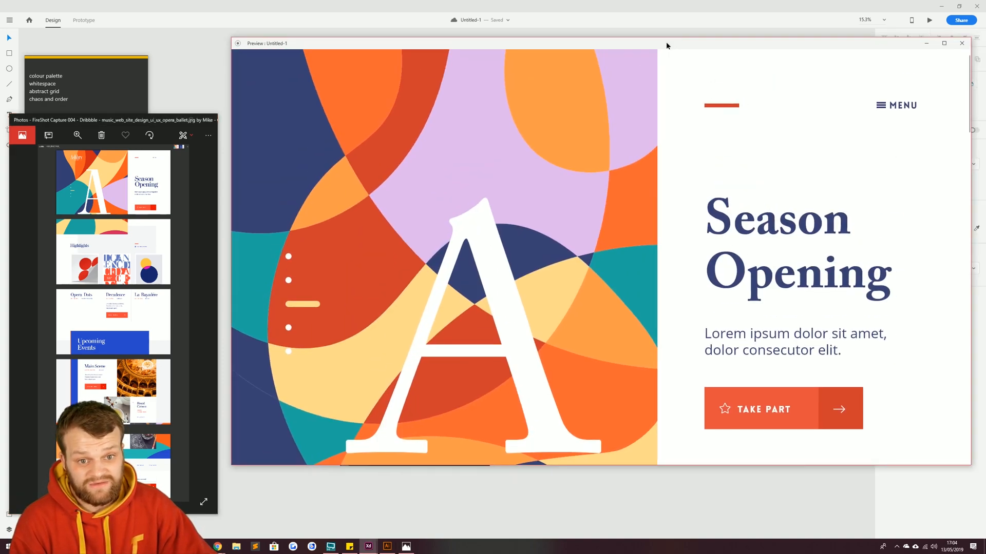
scroll(555, 280, down, 5)
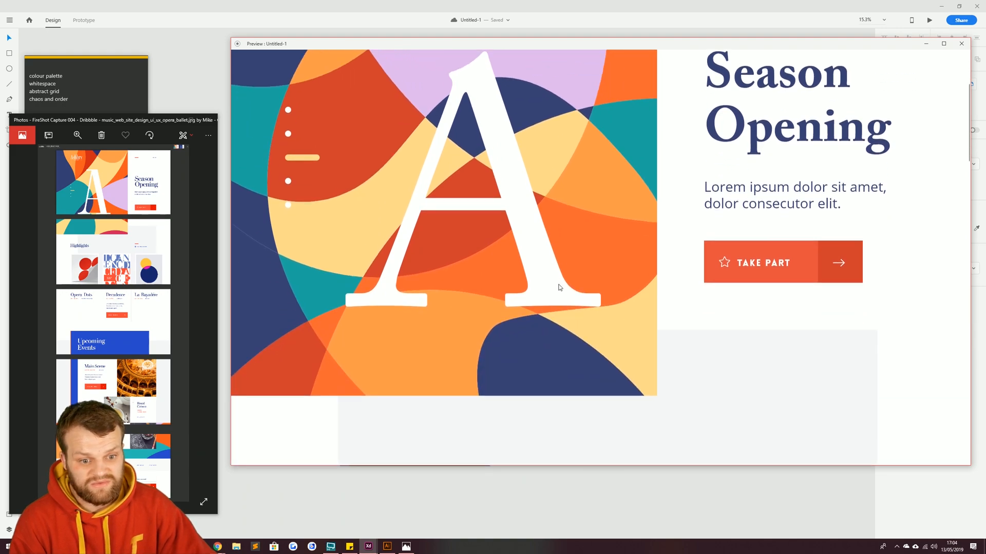
scroll(569, 274, down, 4)
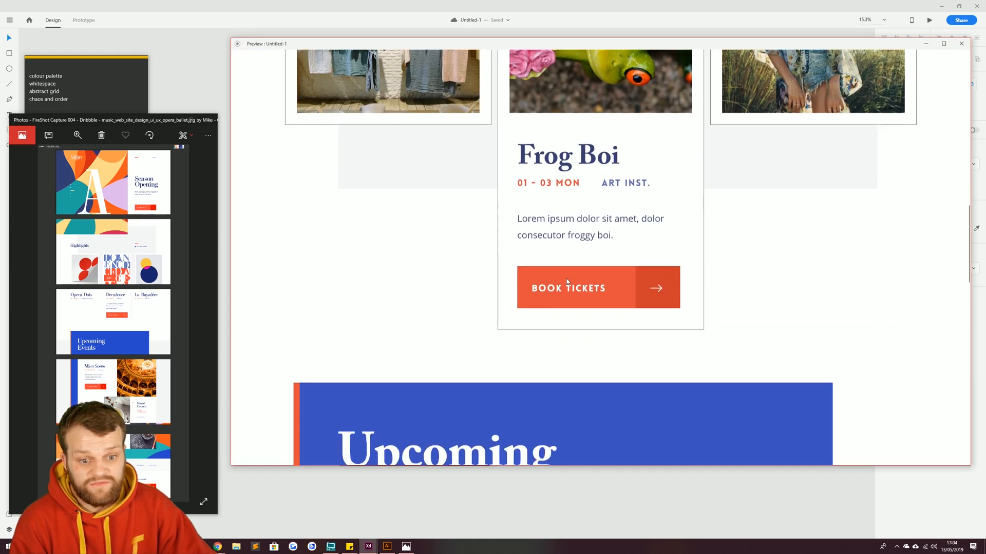